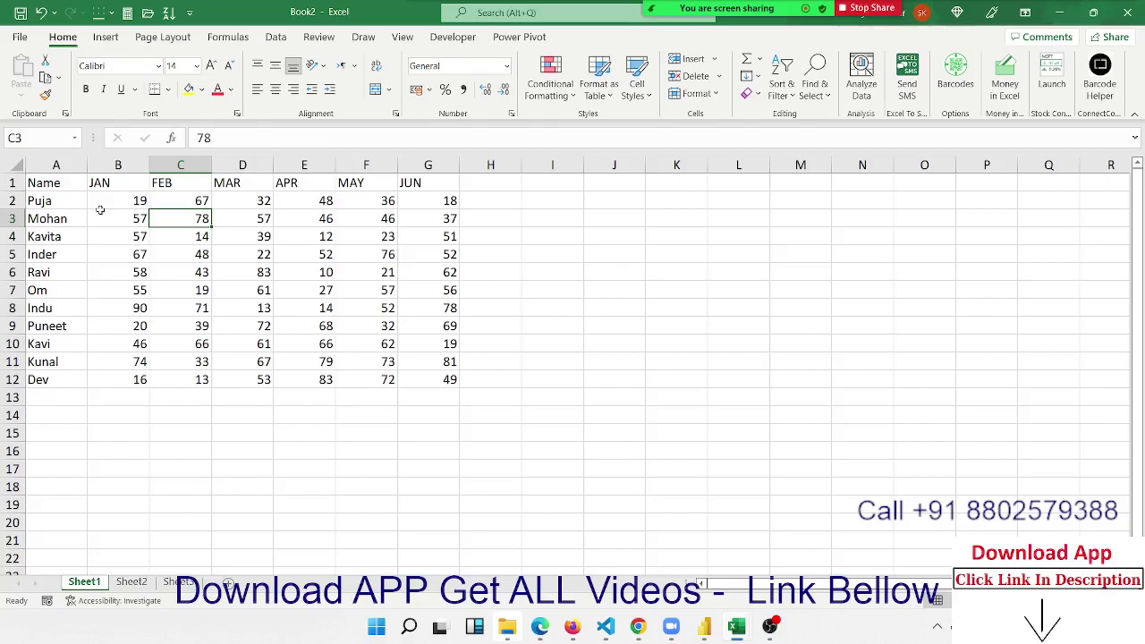
- Select the table A1:G12, then select the name Puja and her JAN value 19
drag(68, 185, 419, 383)
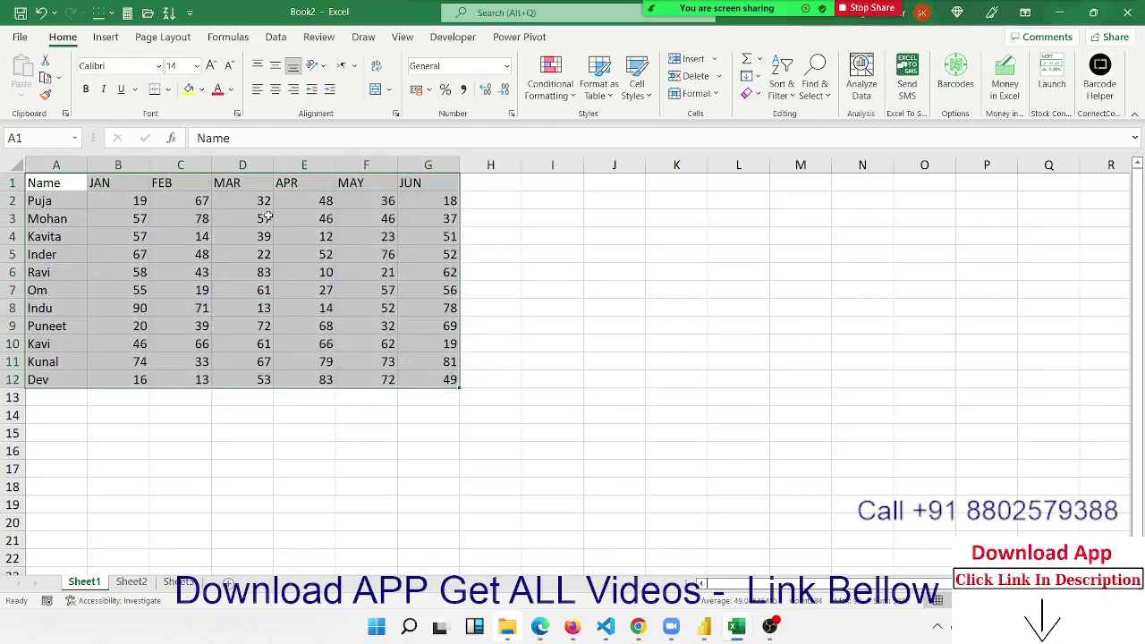
click(217, 253)
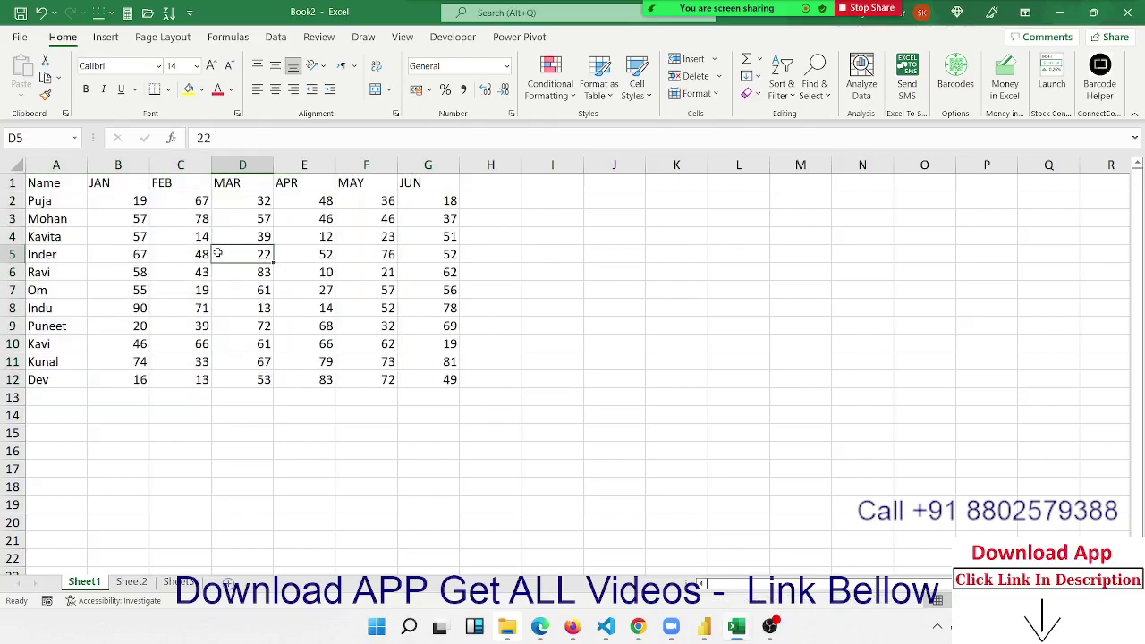
click(60, 203)
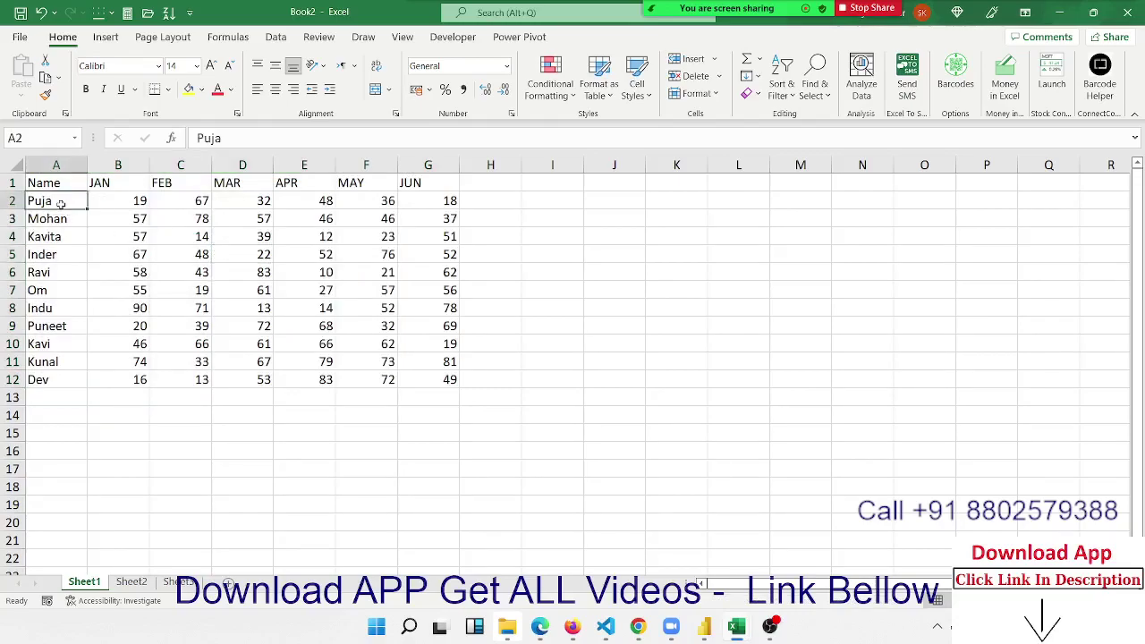
click(111, 205)
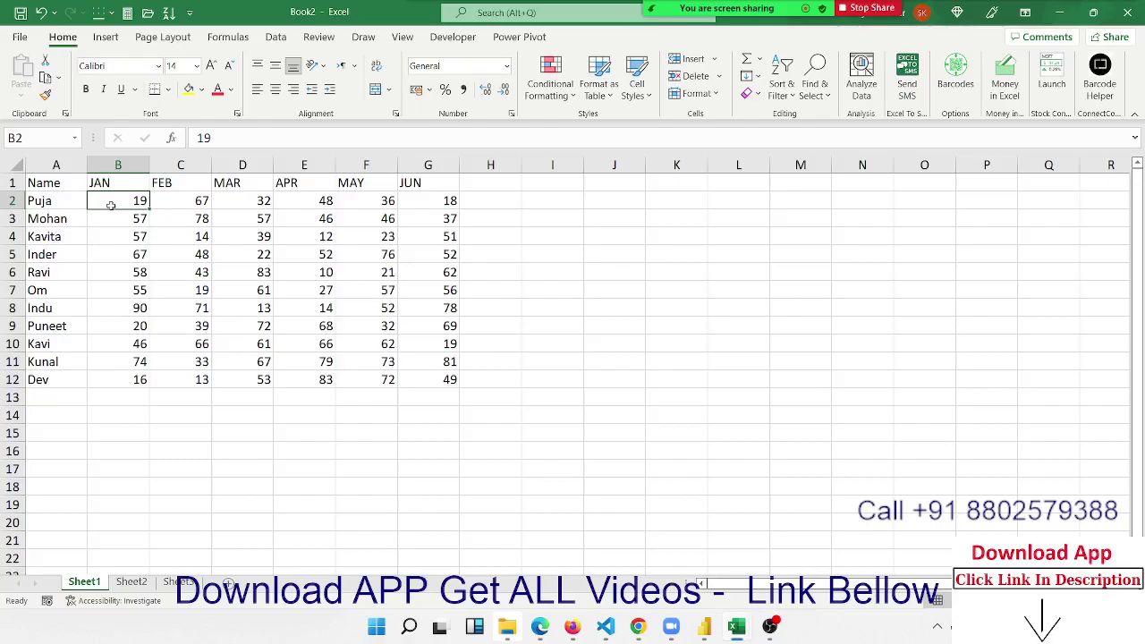
- Enter the label Target in J4 and the value 70 in J5
click(622, 232)
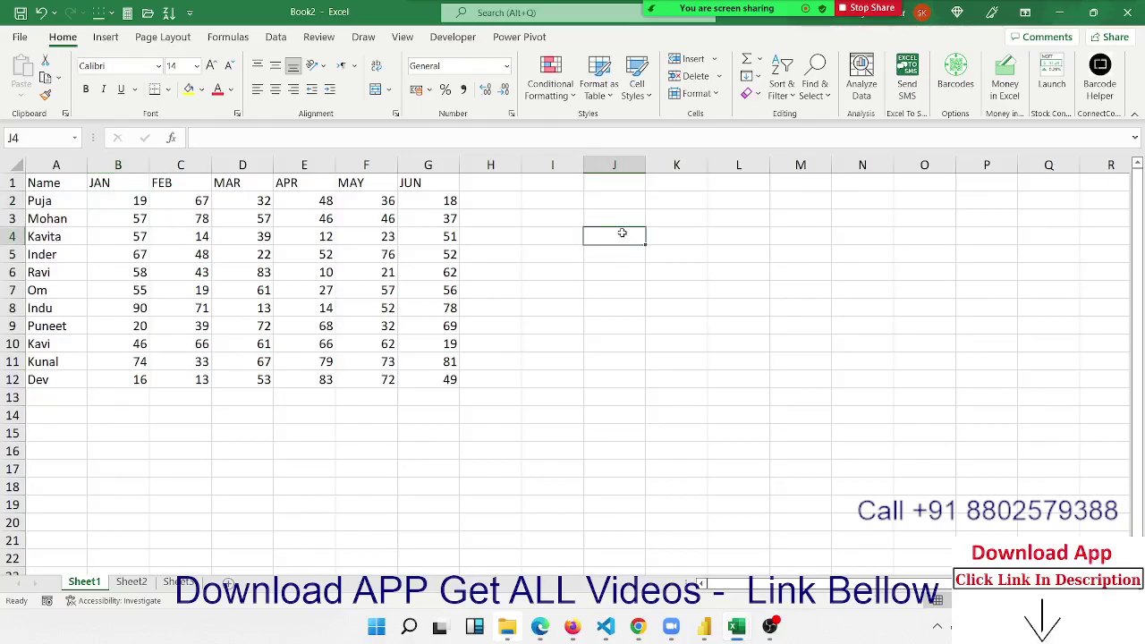
text(Tar)
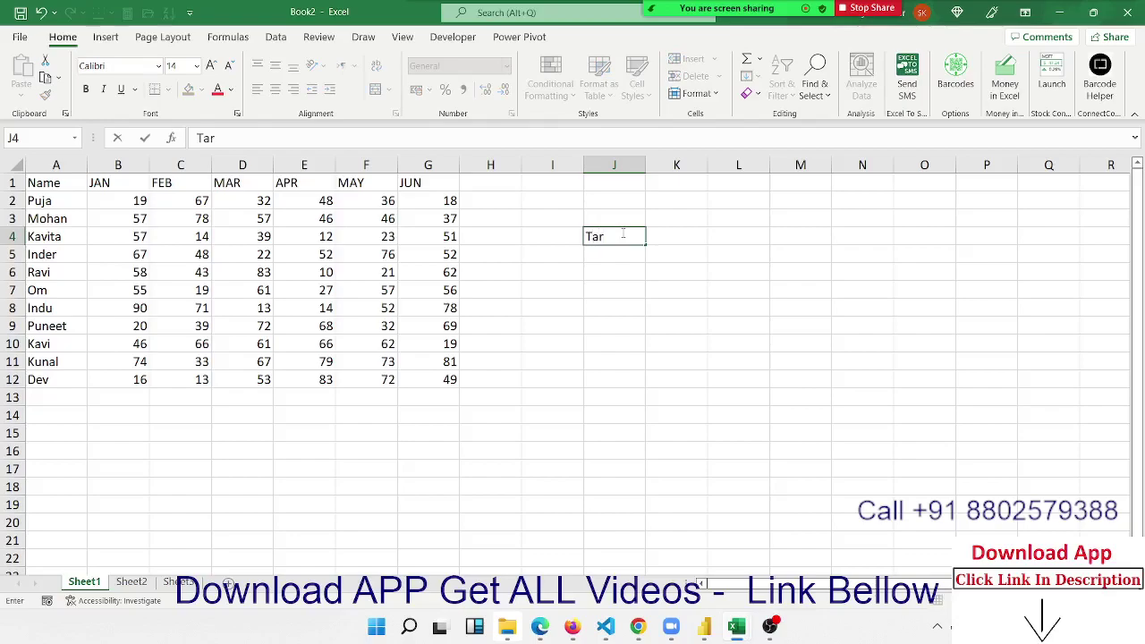
text(far)
key(BackSpace)
key(BackSpace)
key(BackSpace)
text(get)
key(Return)
text(5)
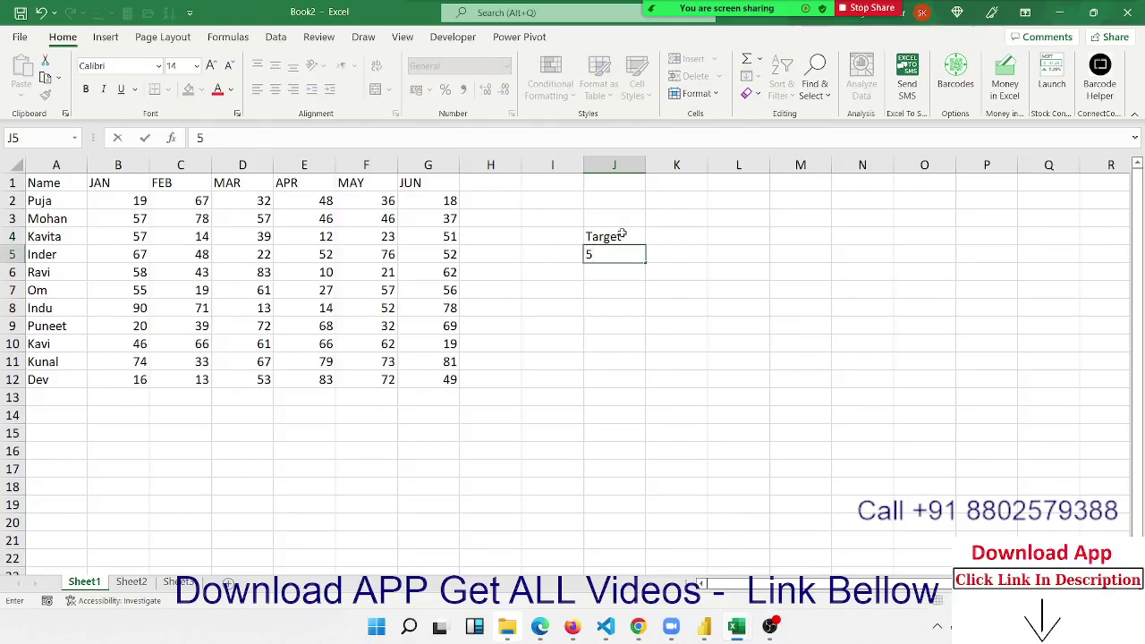
key(BackSpace)
text(70)
key(Return)
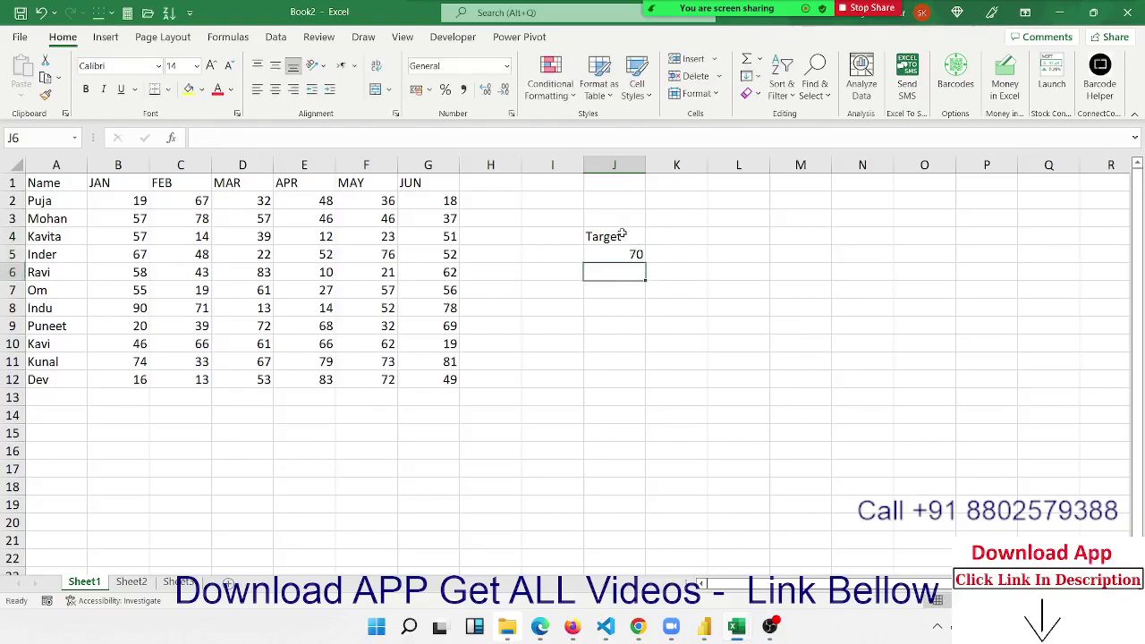
- Dismiss the accidental replace-data warning, then select cells E4, B2, L2 and D3
drag(584, 271, 595, 262)
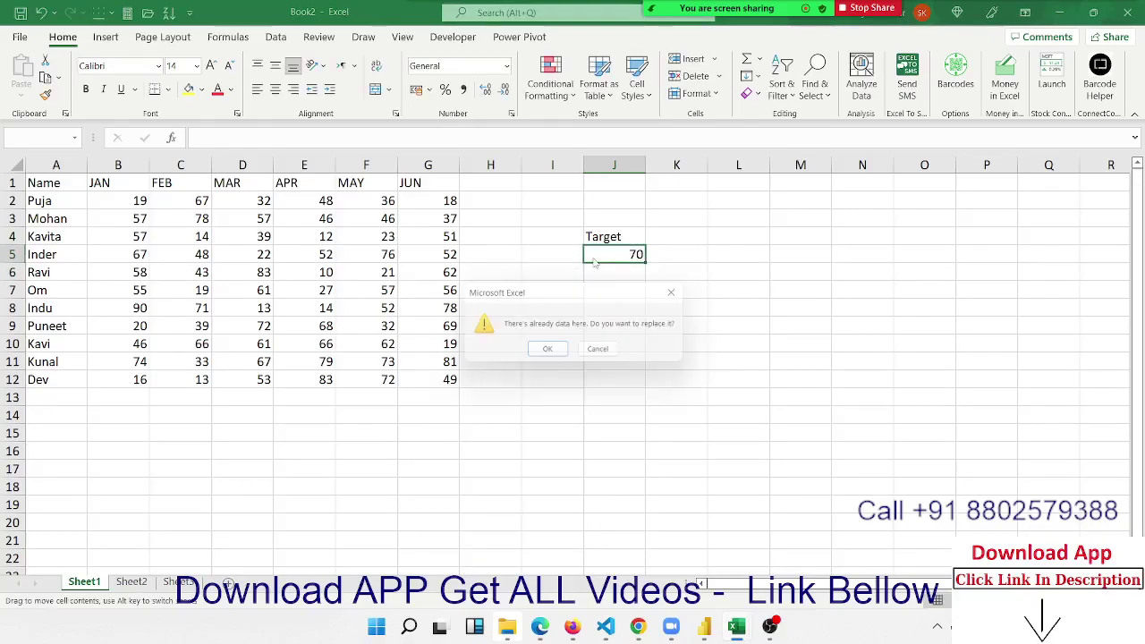
key(Escape)
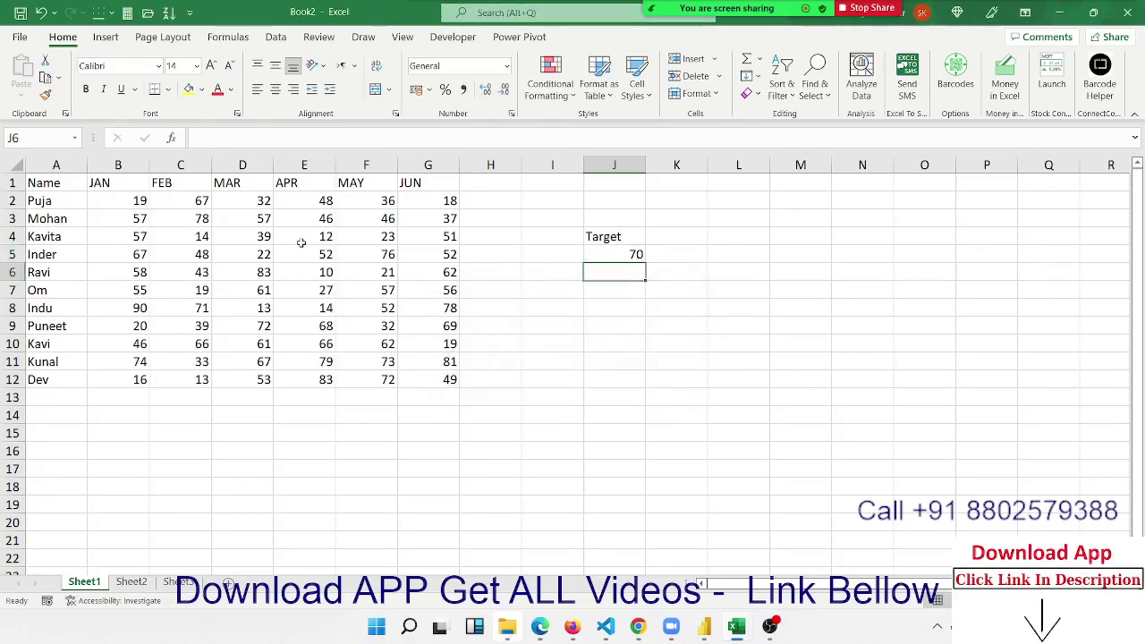
click(302, 243)
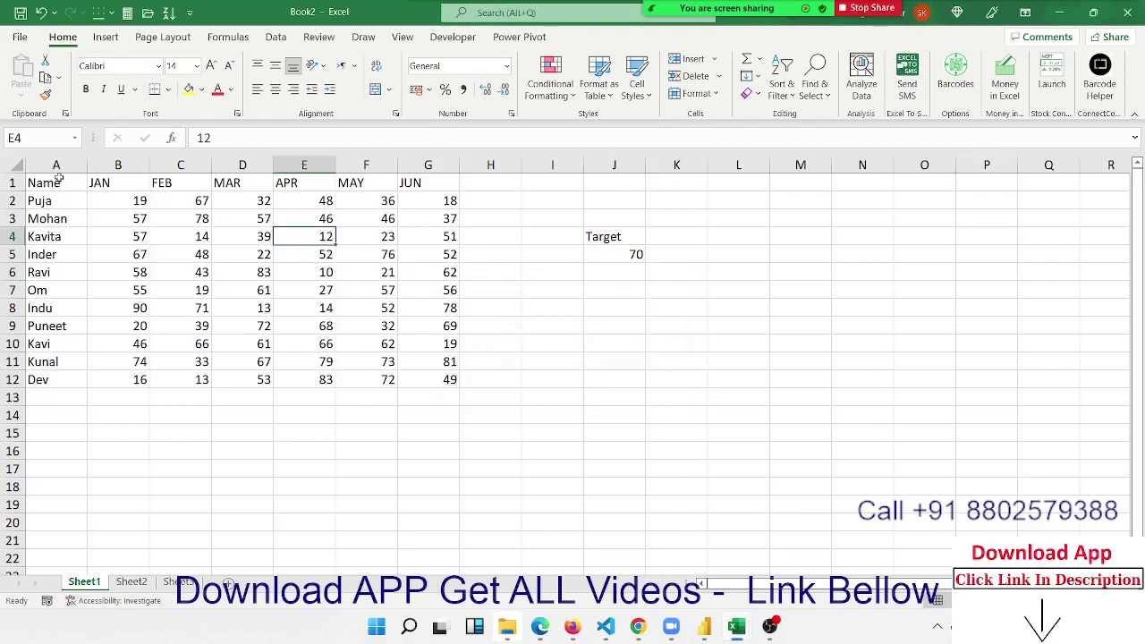
click(104, 195)
click(752, 196)
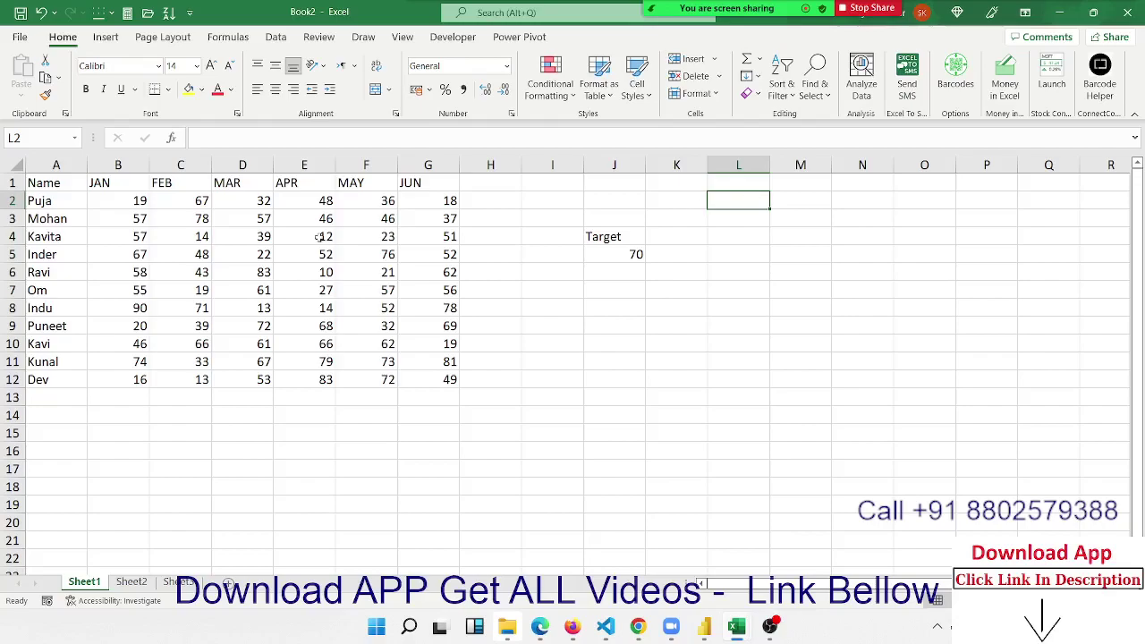
click(235, 214)
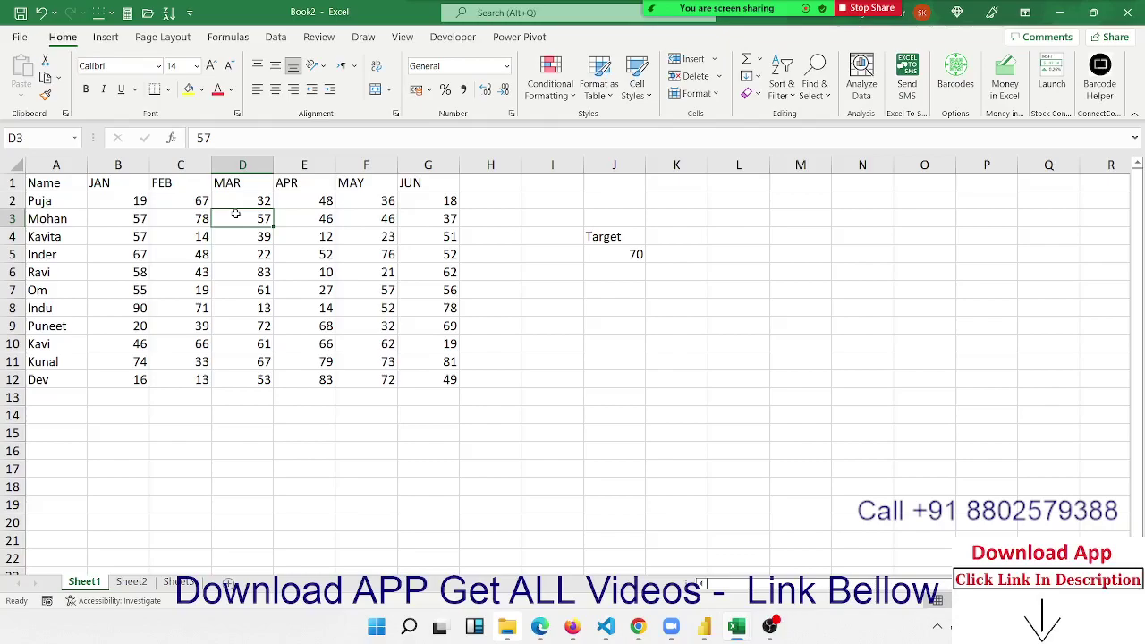
click(133, 197)
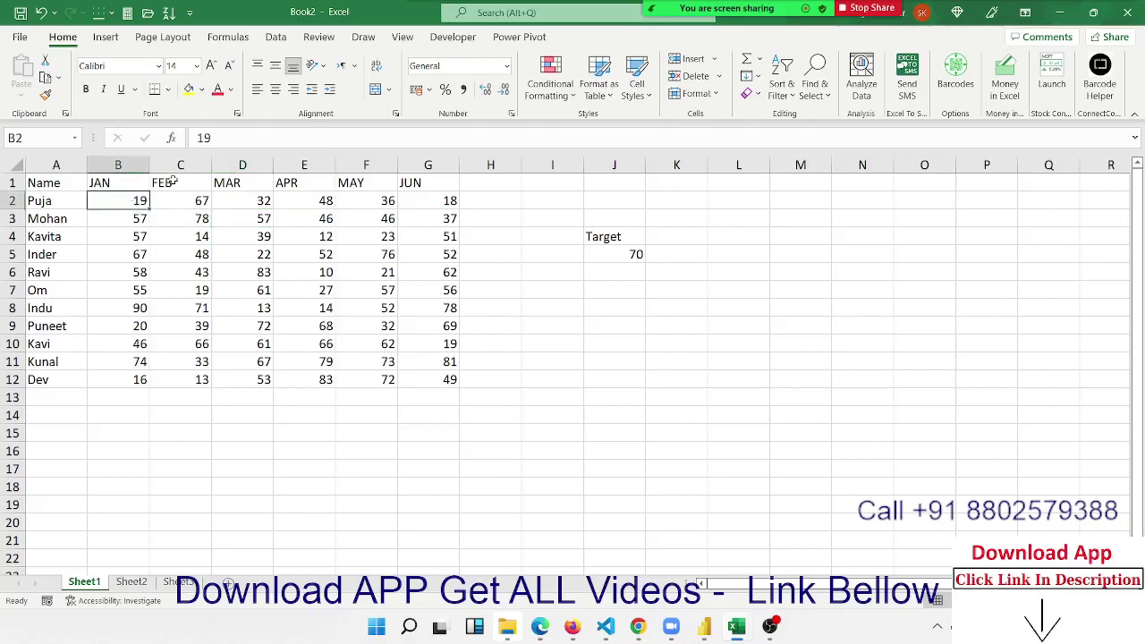
click(190, 137)
text(=19)
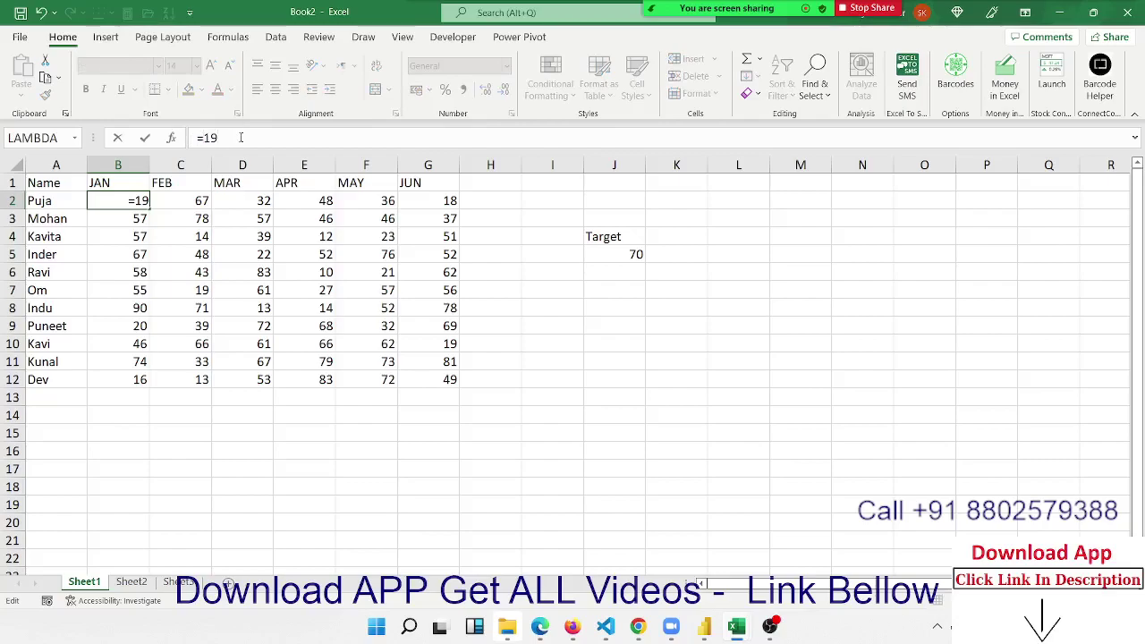
text(/70)
key(Return)
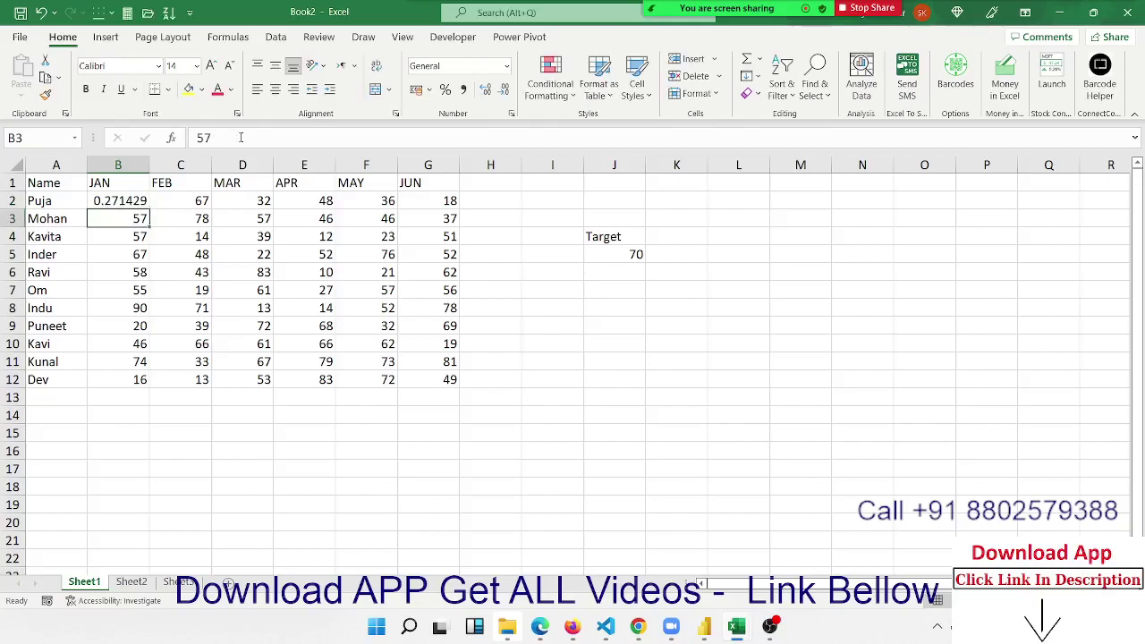
key(ctrl+z)
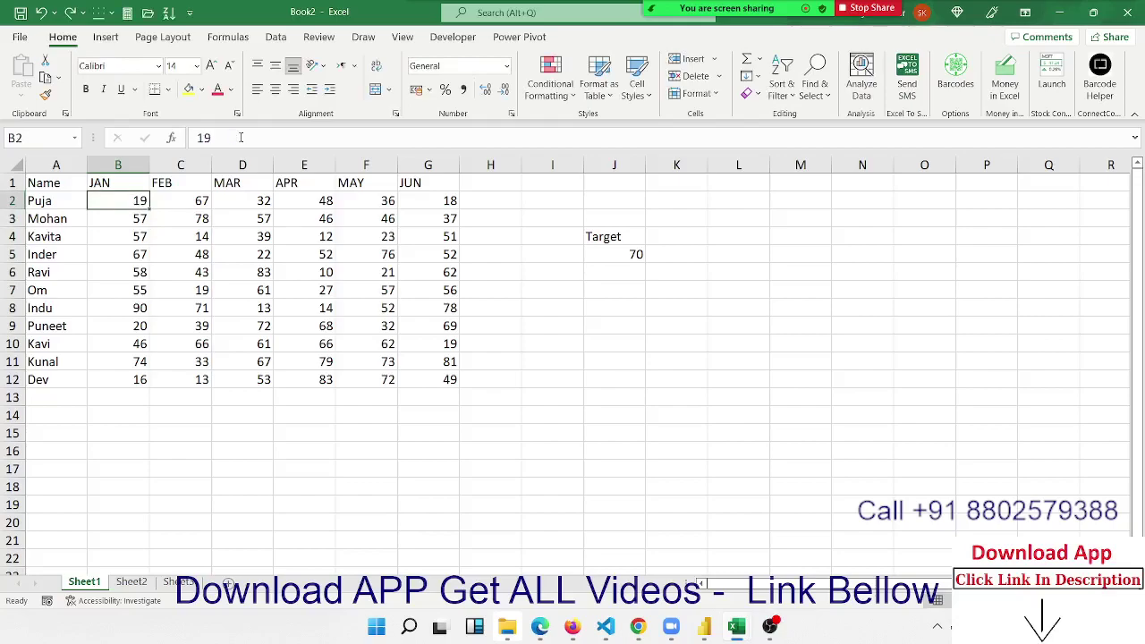
- Copy the 70 from J5 and Paste Special Divide it over B2:G12
click(618, 256)
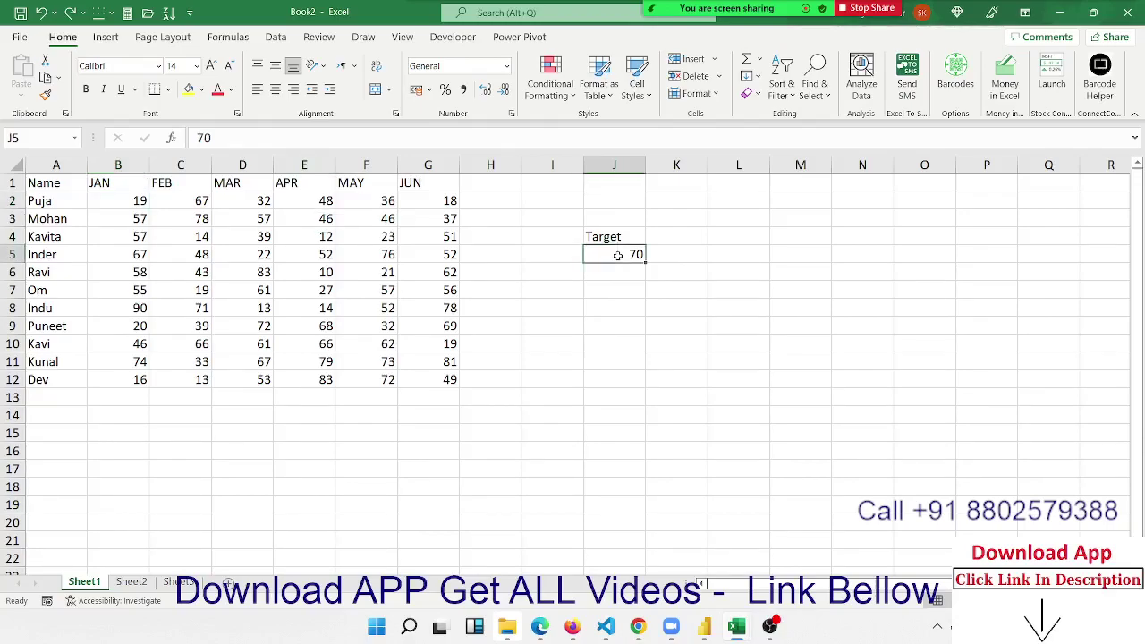
key(ctrl+c)
click(125, 201)
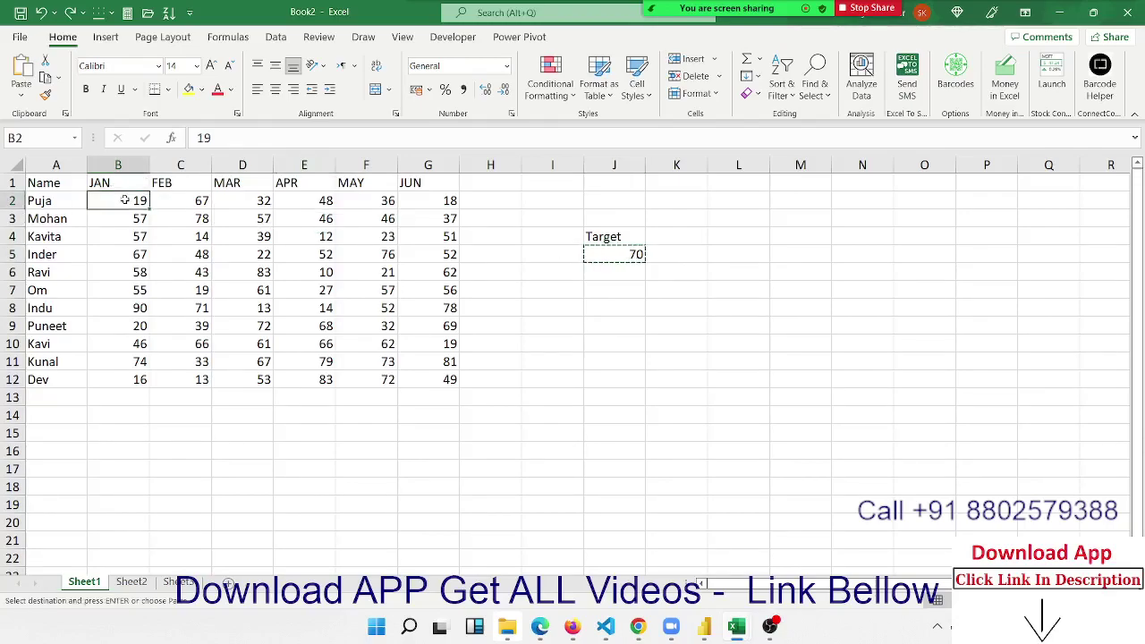
key(ctrl+shift+Right)
key(ctrl+shift+Down)
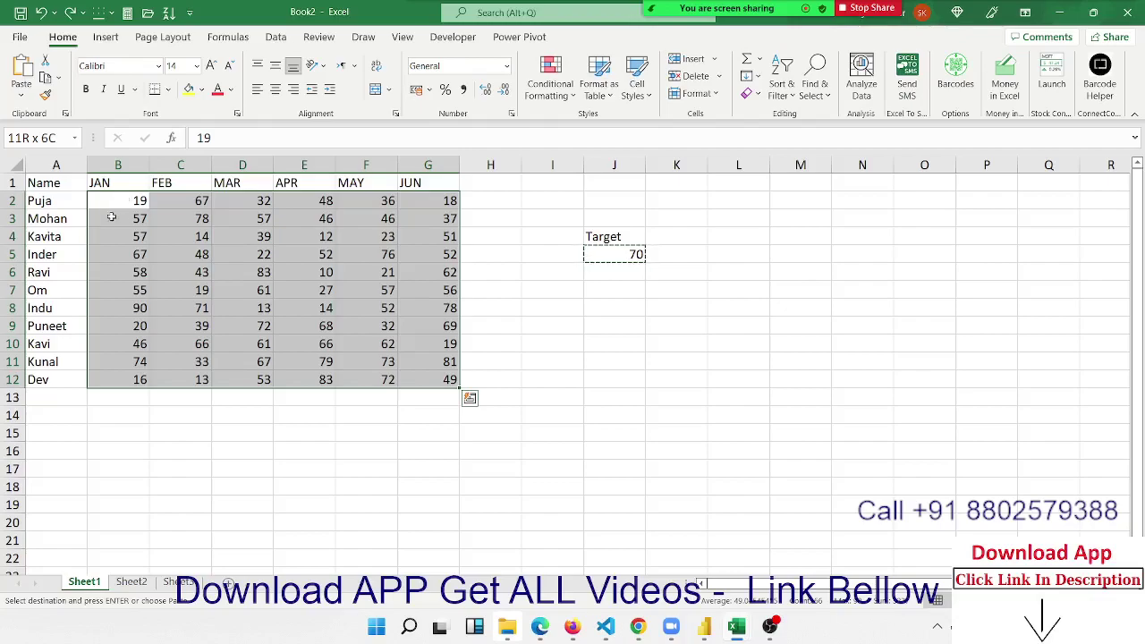
right_click(168, 228)
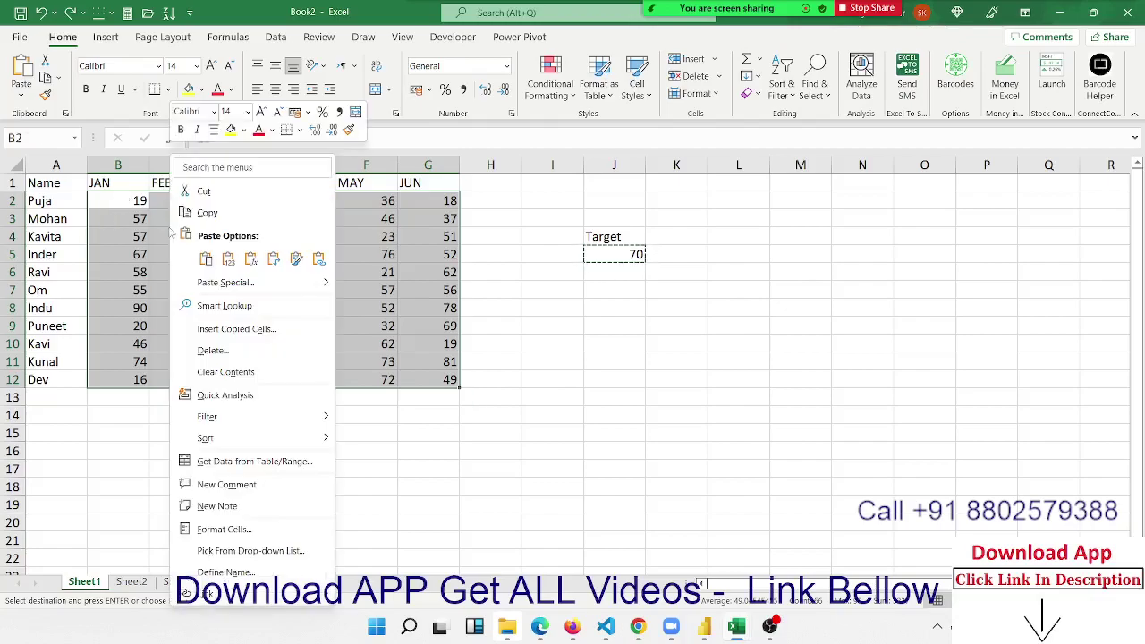
click(226, 282)
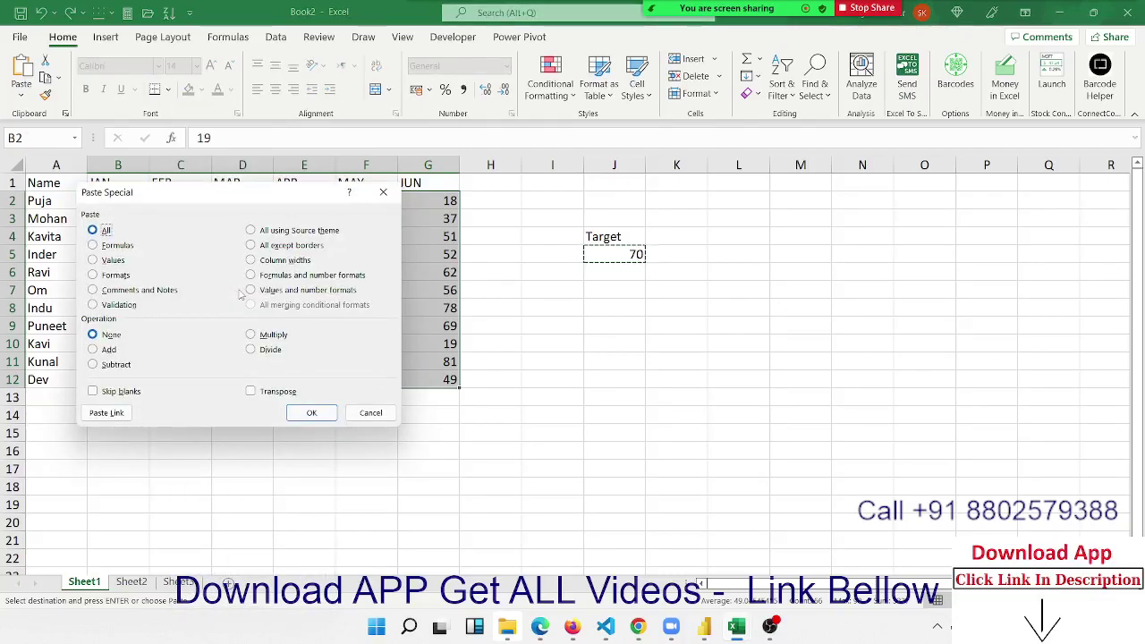
click(258, 356)
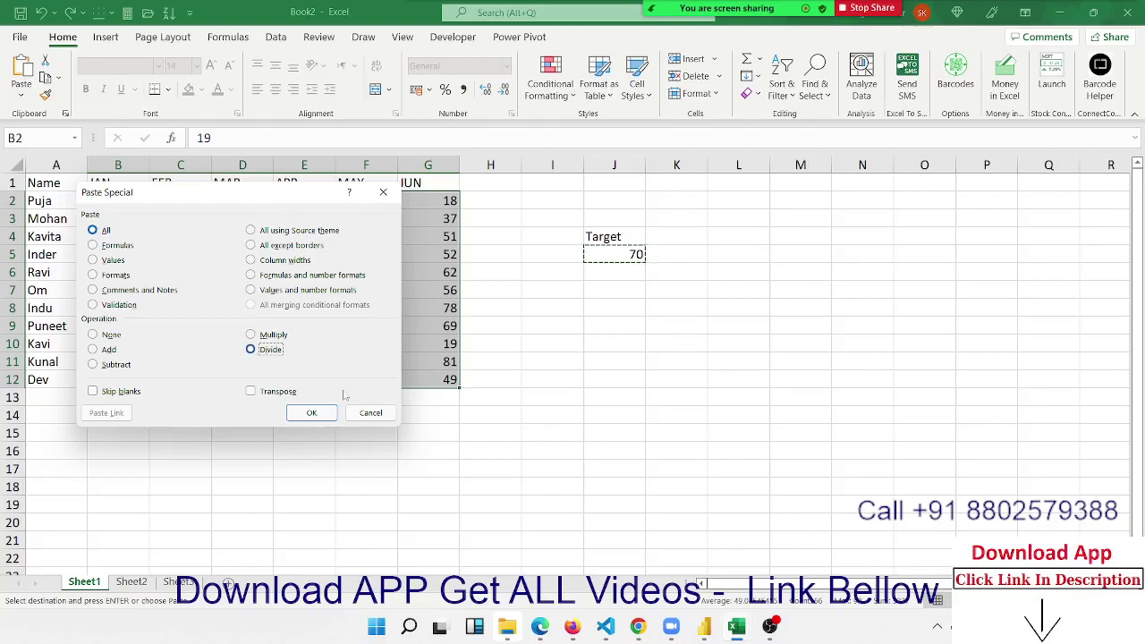
click(329, 416)
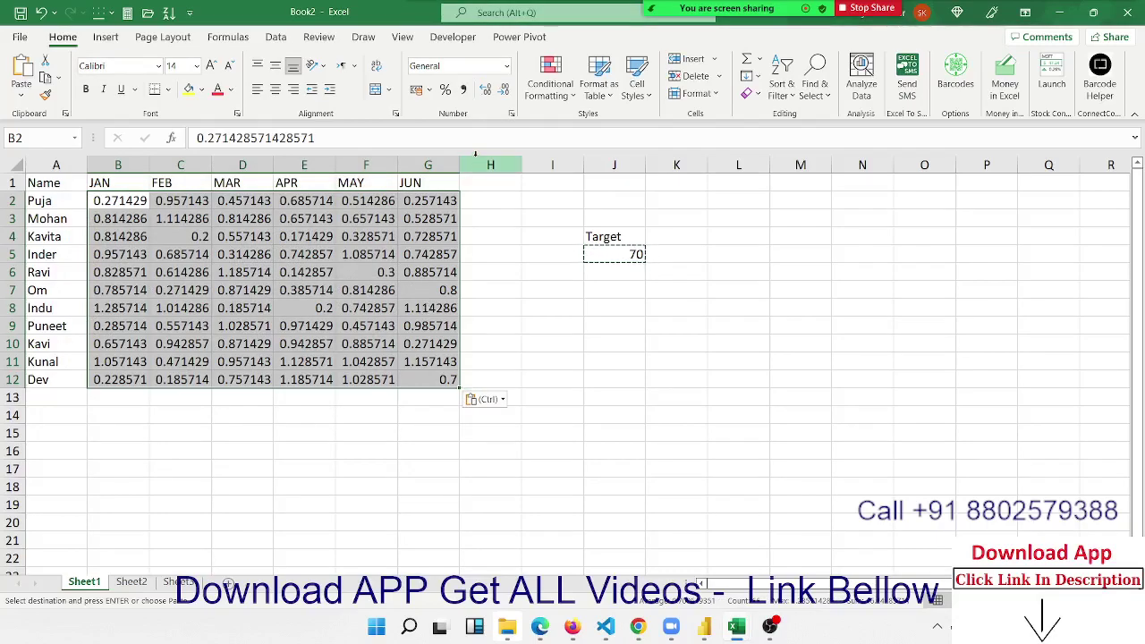
- Apply Percent Style, then undo it and the division to restore the original values
click(447, 93)
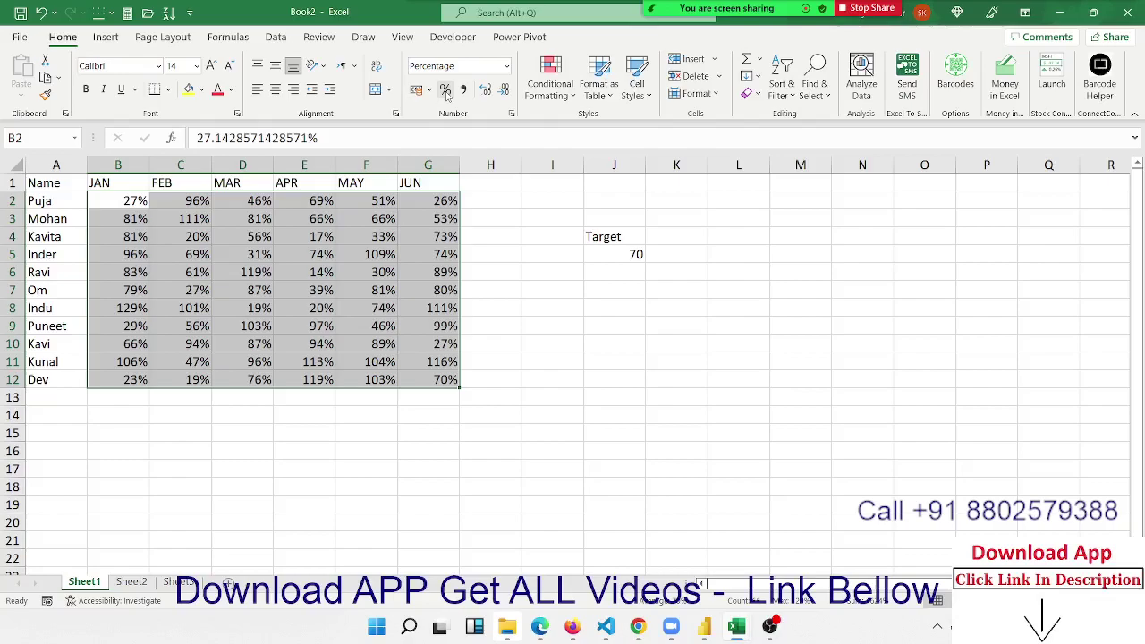
key(ctrl+z)
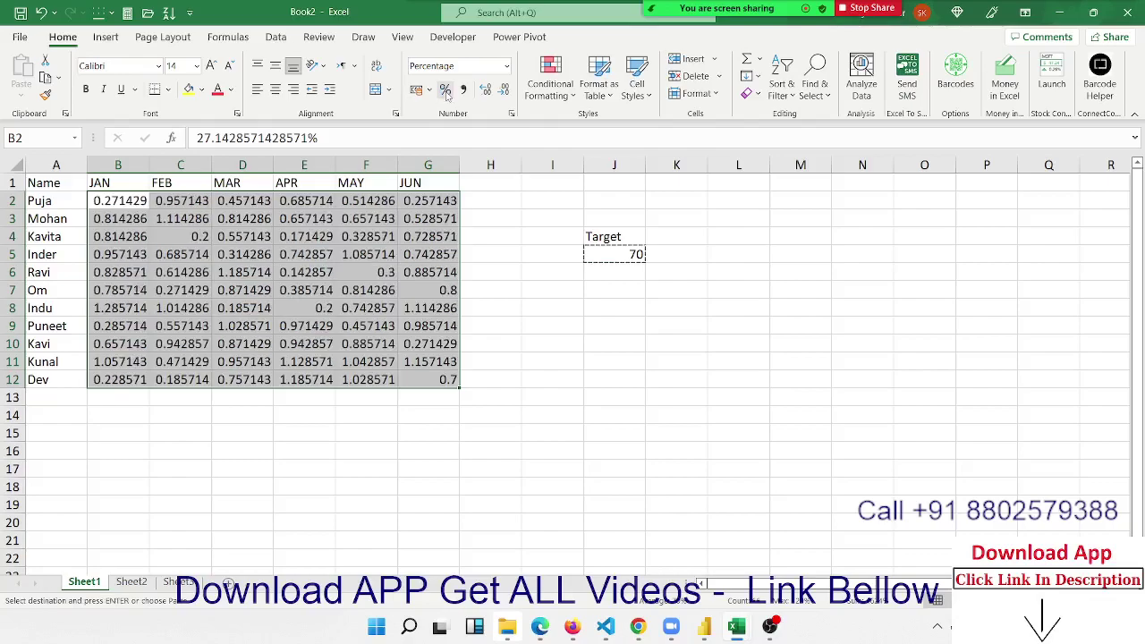
key(ctrl+z)
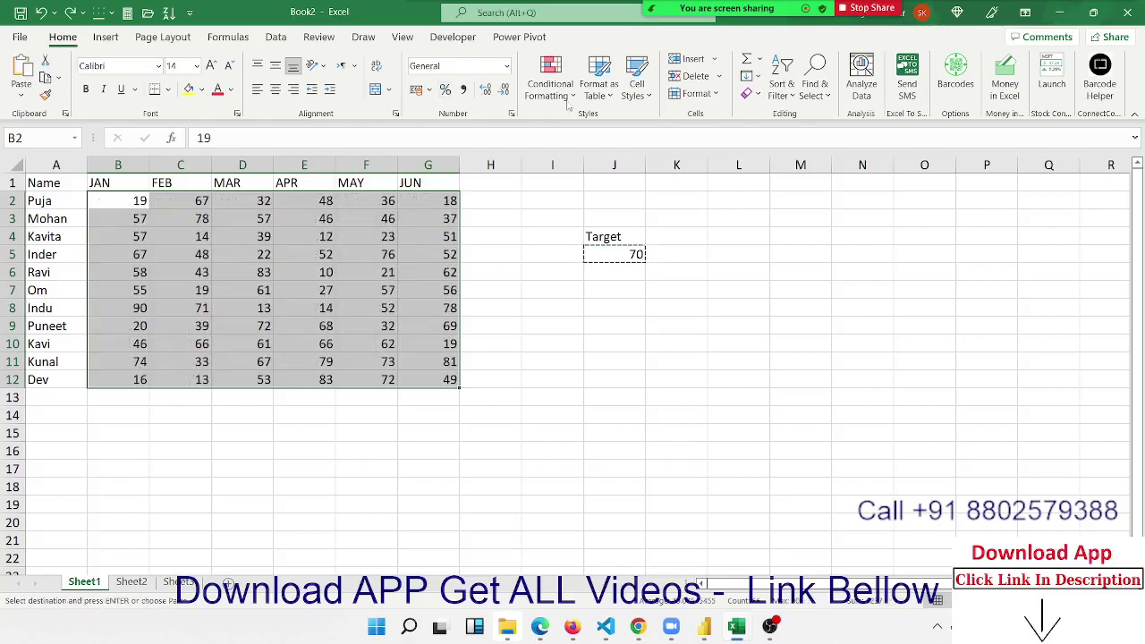
- Clear the Target label and 70 by deleting J2:J8
click(590, 204)
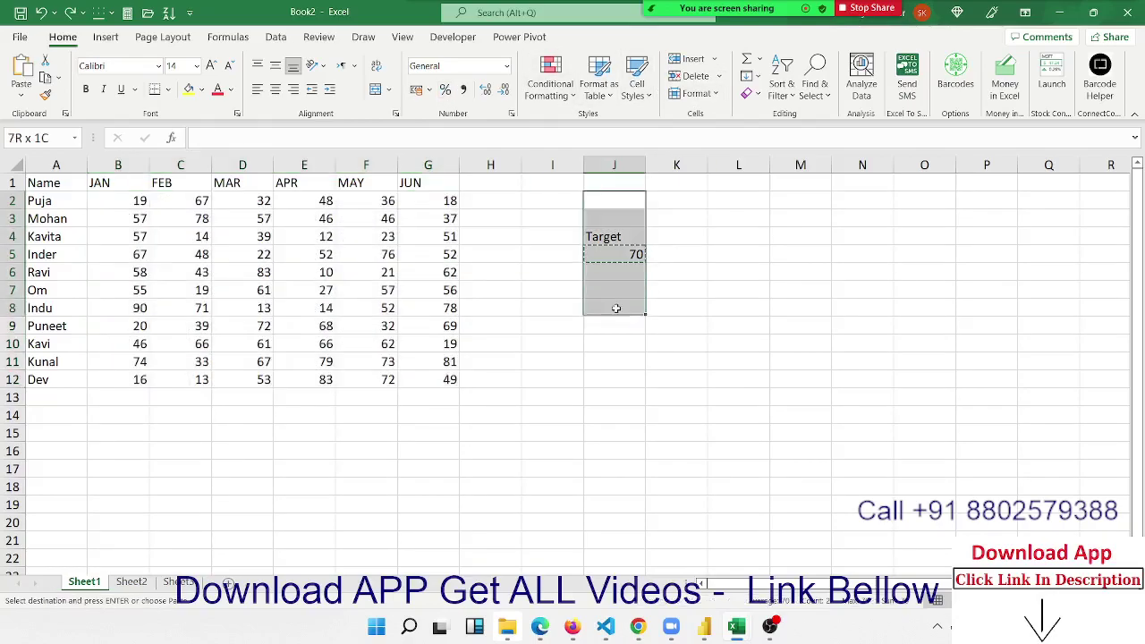
drag(590, 204, 616, 317)
key(Delete)
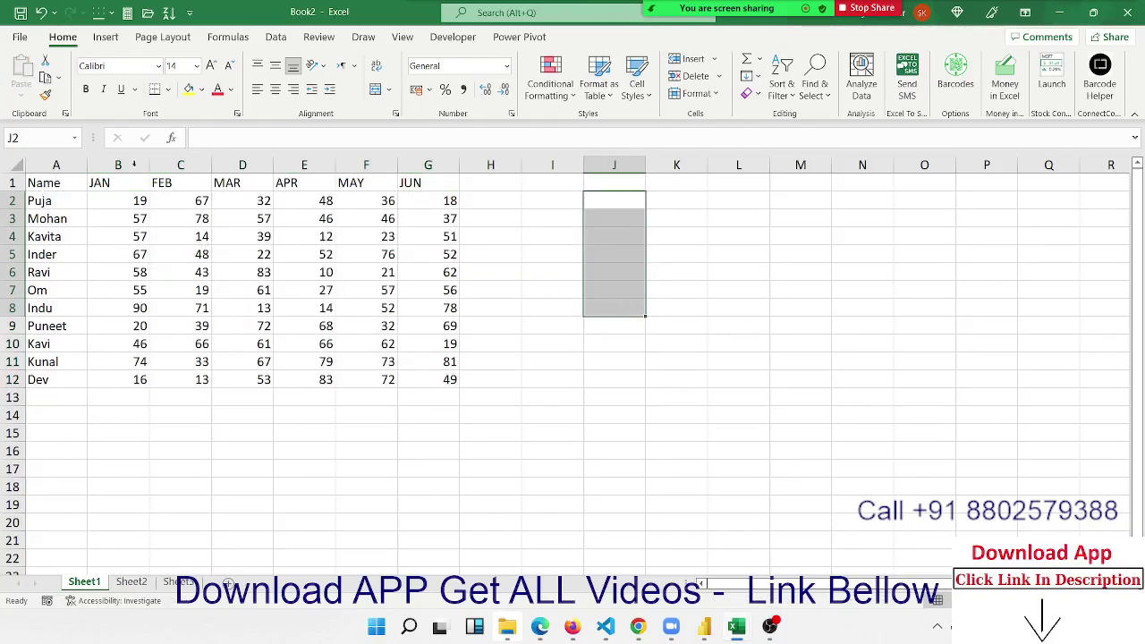
click(546, 189)
click(441, 182)
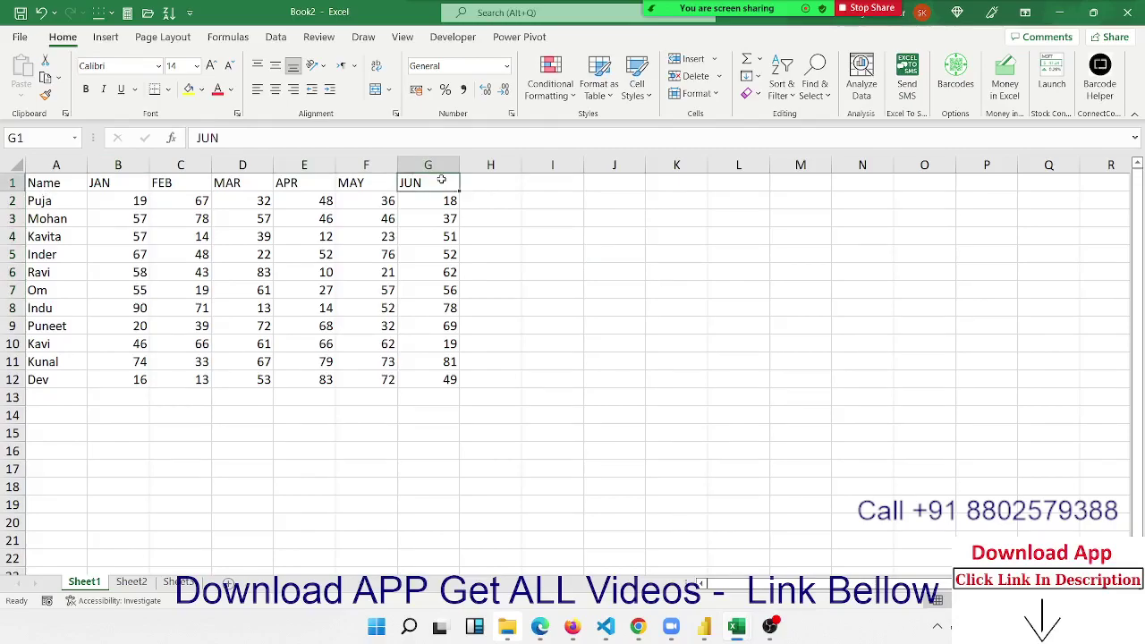
- Copy the JAN–JUN headers from B1:G1 into J1:O1
key(ctrl+shift+Left)
key(shift+Right)
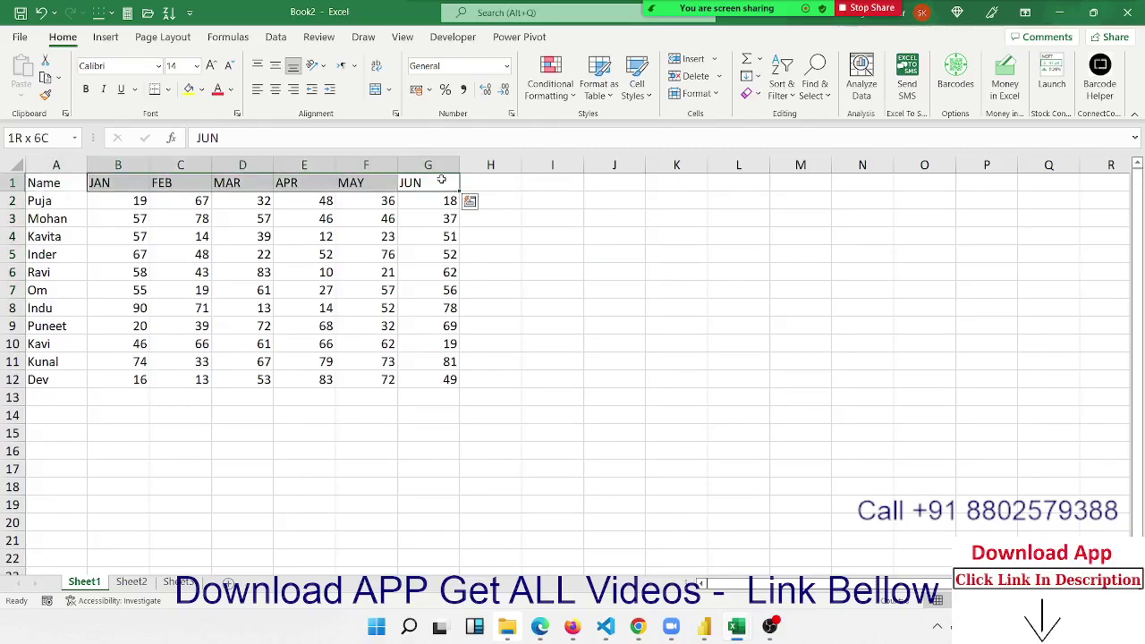
key(ctrl+c)
key(Right)
key(Right)
key(Right)
key(ctrl+v)
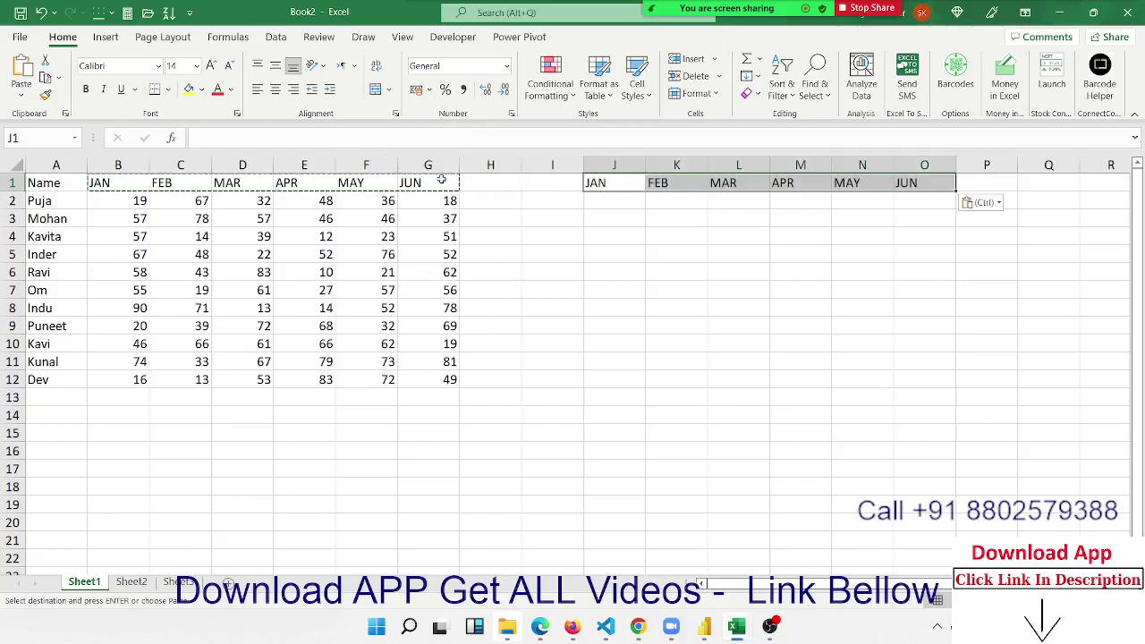
- Enter =RANDBETWEEN(10,90) in cell J2
key(Down)
key(Up)
key(Left)
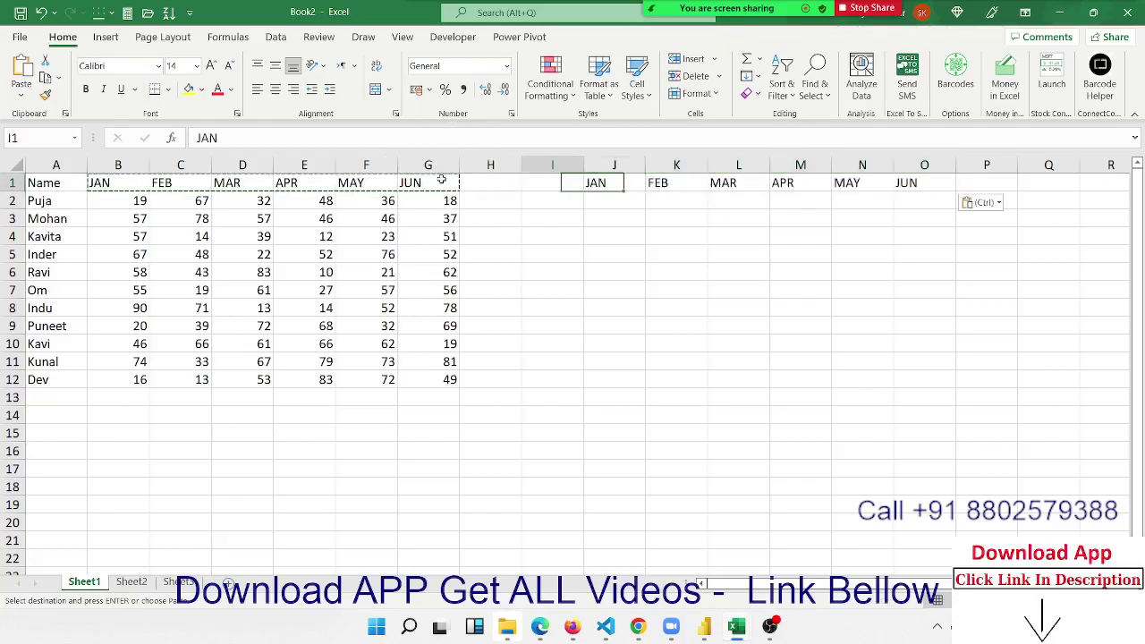
key(Down)
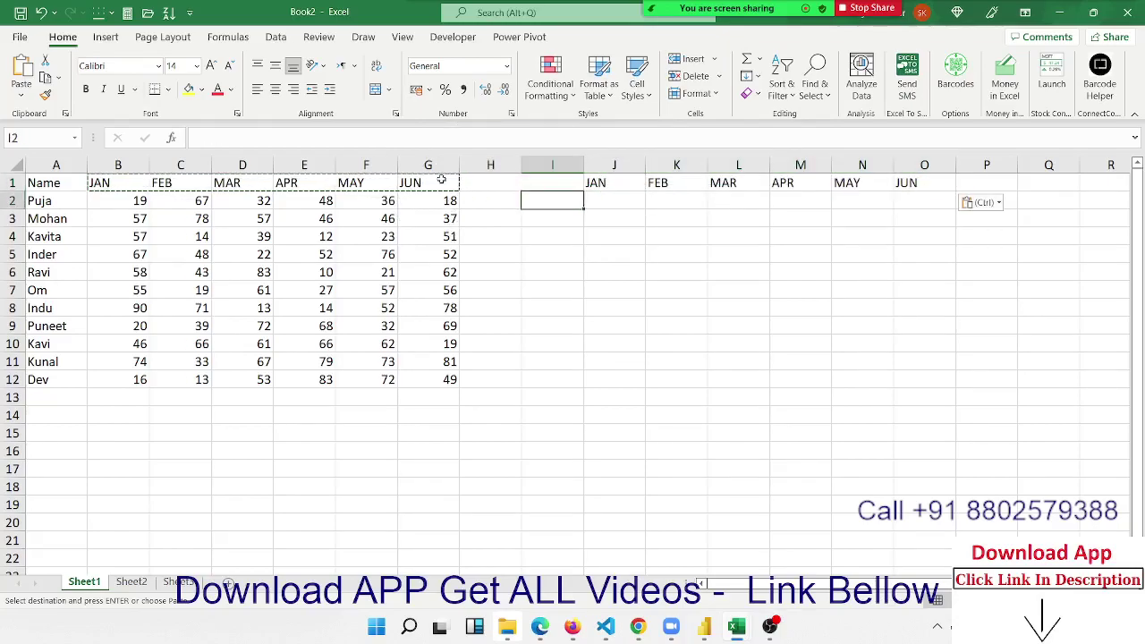
key(Right)
text(=ra)
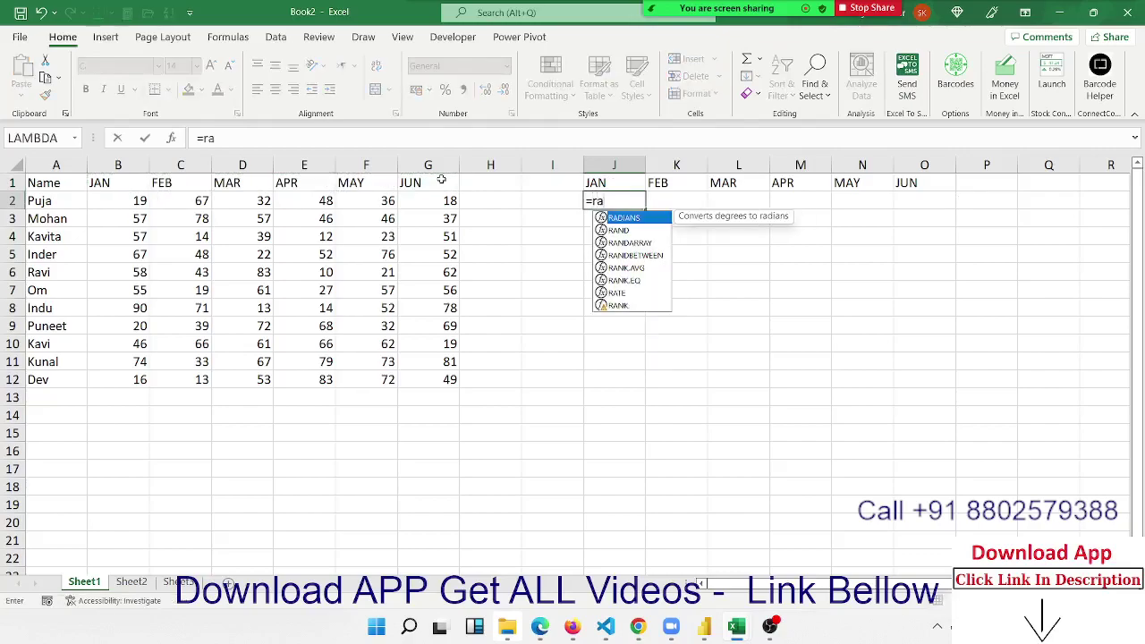
key(Down)
key(Down)
key(Down)
key(Tab)
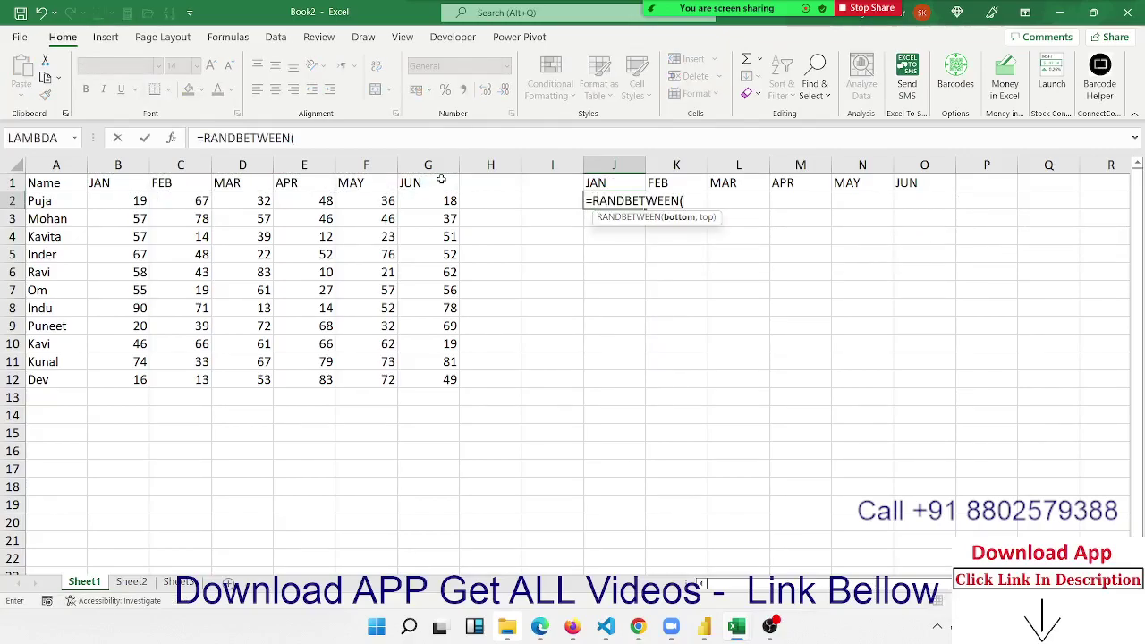
text(10,90)
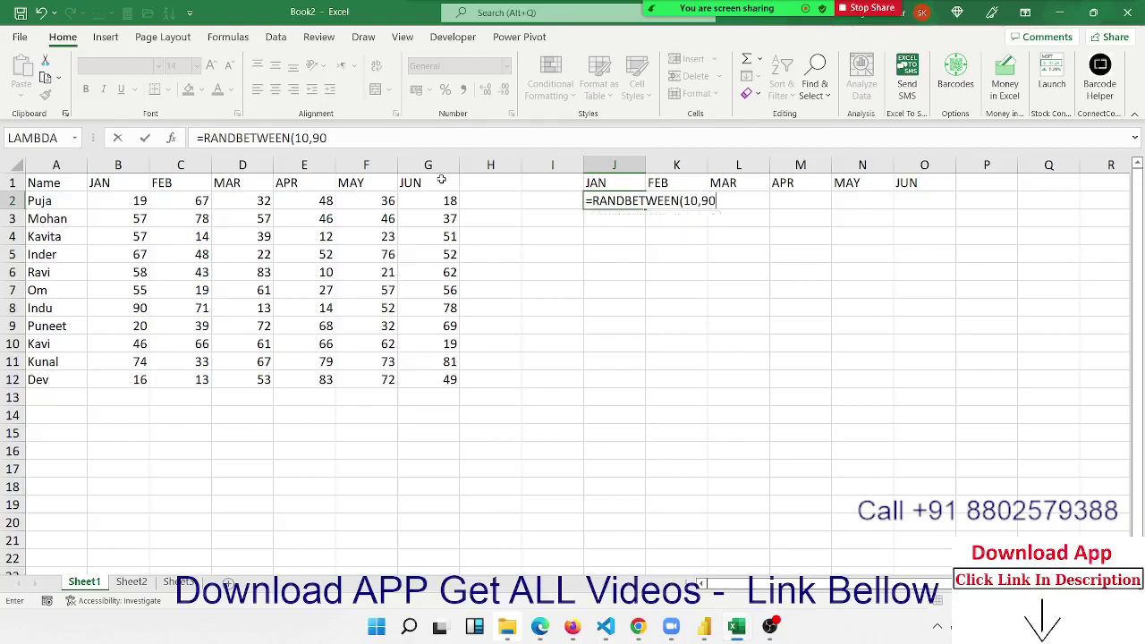
key(Return)
- Fill the formula across J2:O12 and paste the results back as fixed values
key(Up)
key(shift+Right)
key(shift+Right)
key(shift+Right)
key(shift+Right)
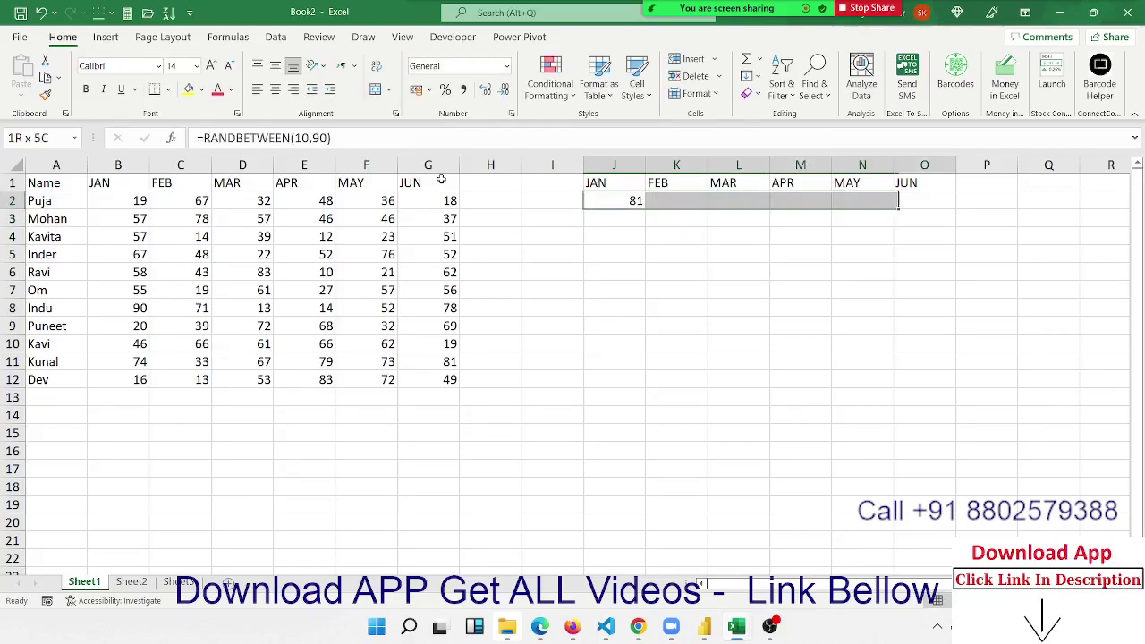
key(shift+Right)
key(shift+Down)
key(shift+Down)
key(shift+Down)
key(shift+Down)
key(shift+Down)
key(shift+Down)
key(shift+Down)
key(shift+Down)
key(shift+Down)
key(shift+Down)
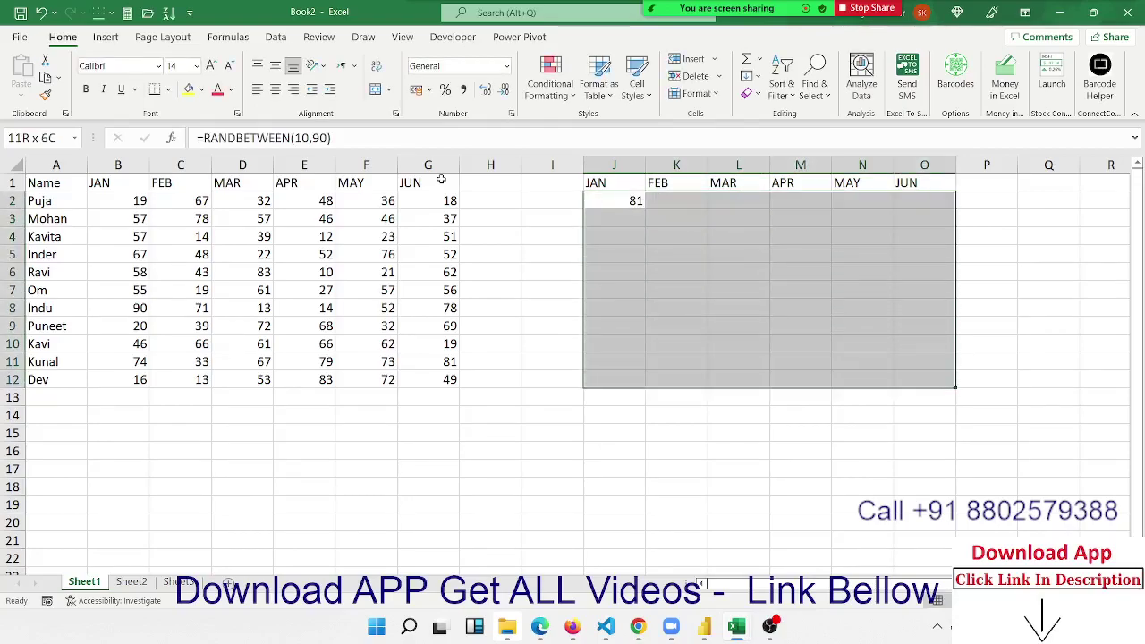
key(ctrl+r)
key(ctrl+d)
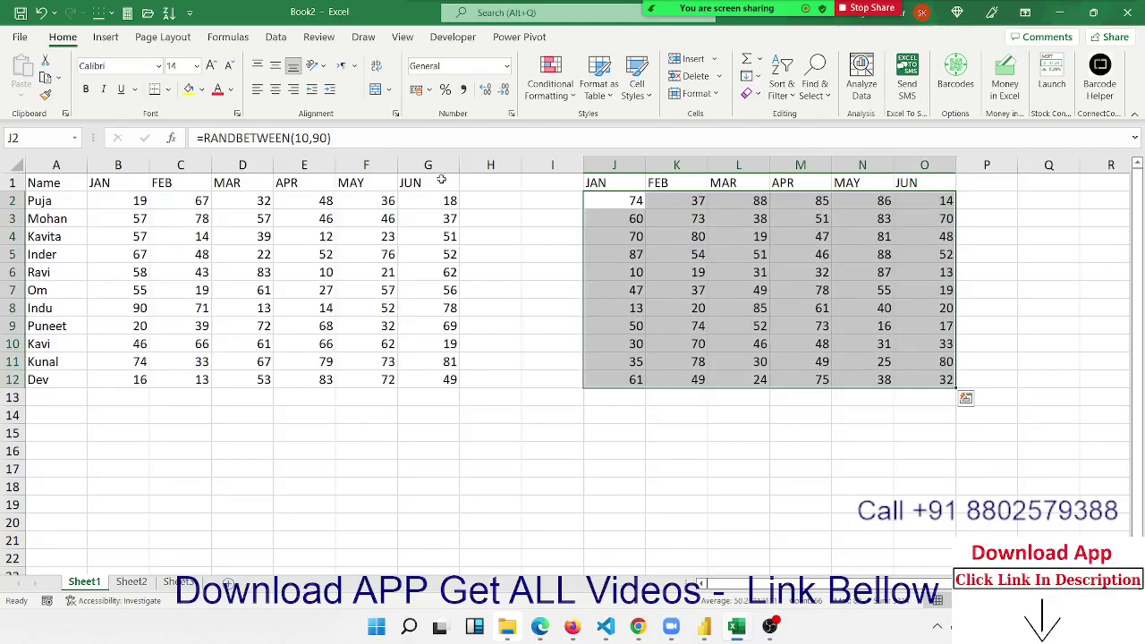
key(ctrl+c)
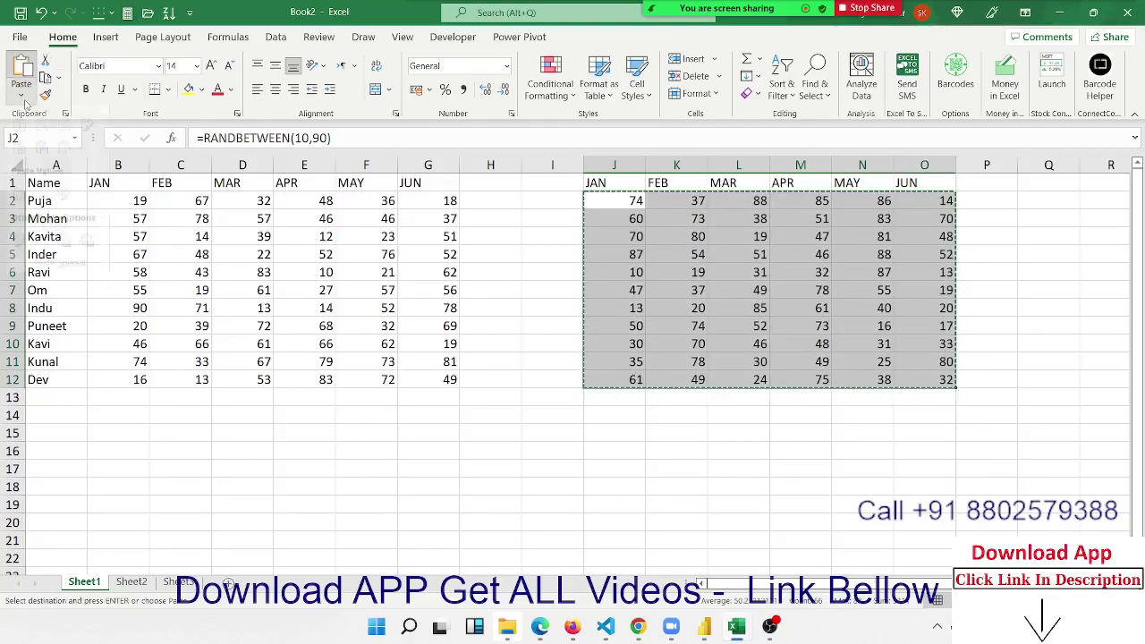
click(16, 209)
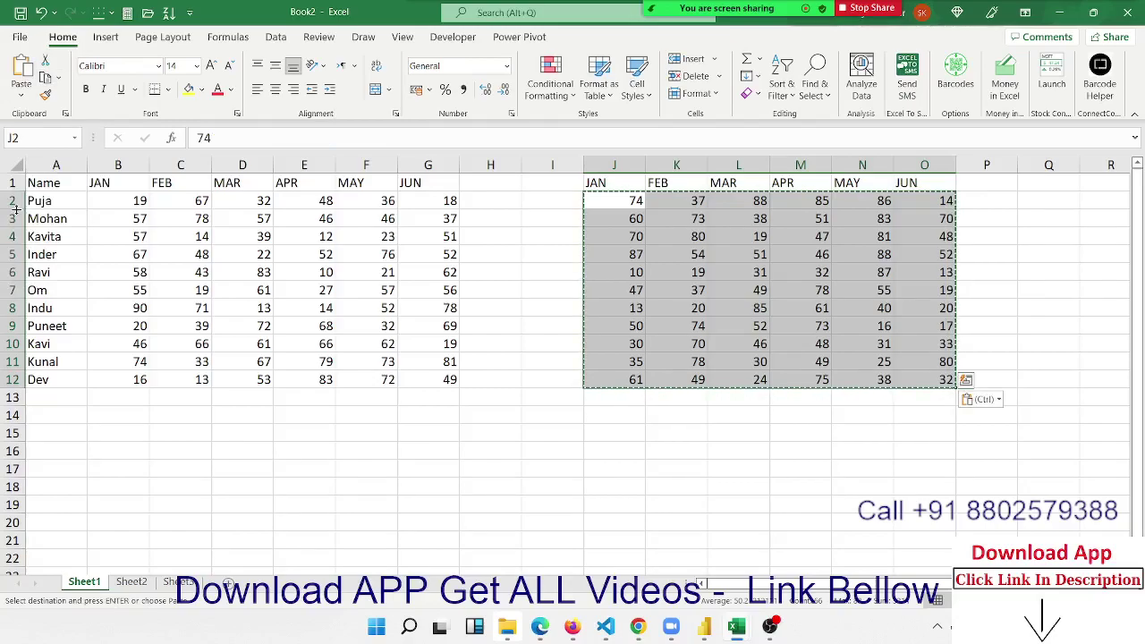
key(Escape)
click(169, 235)
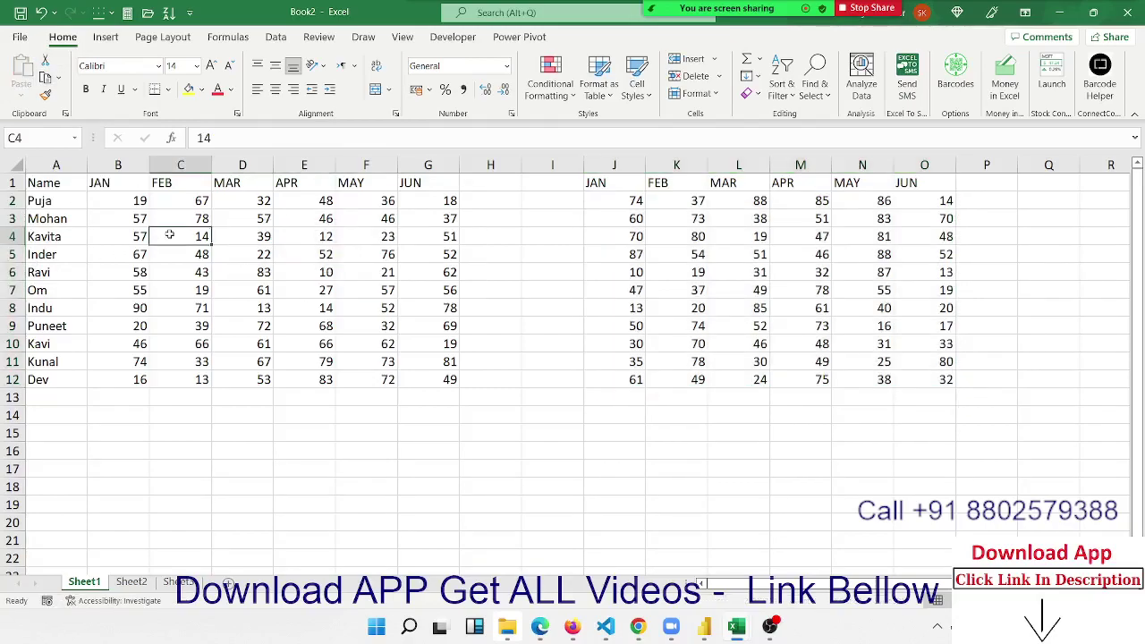
click(134, 198)
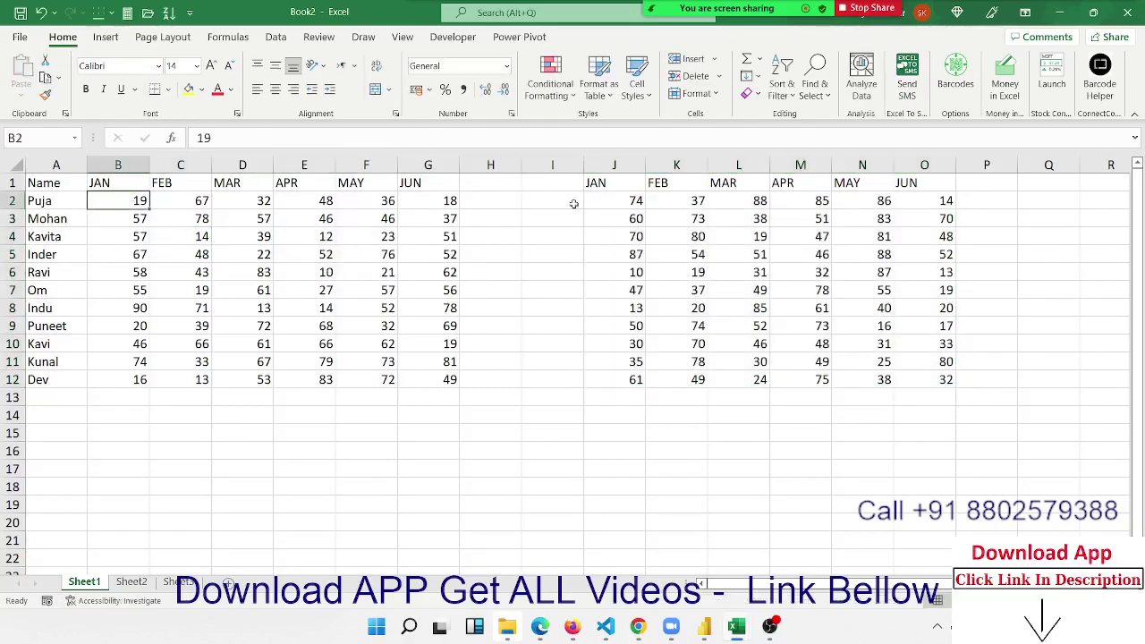
click(202, 201)
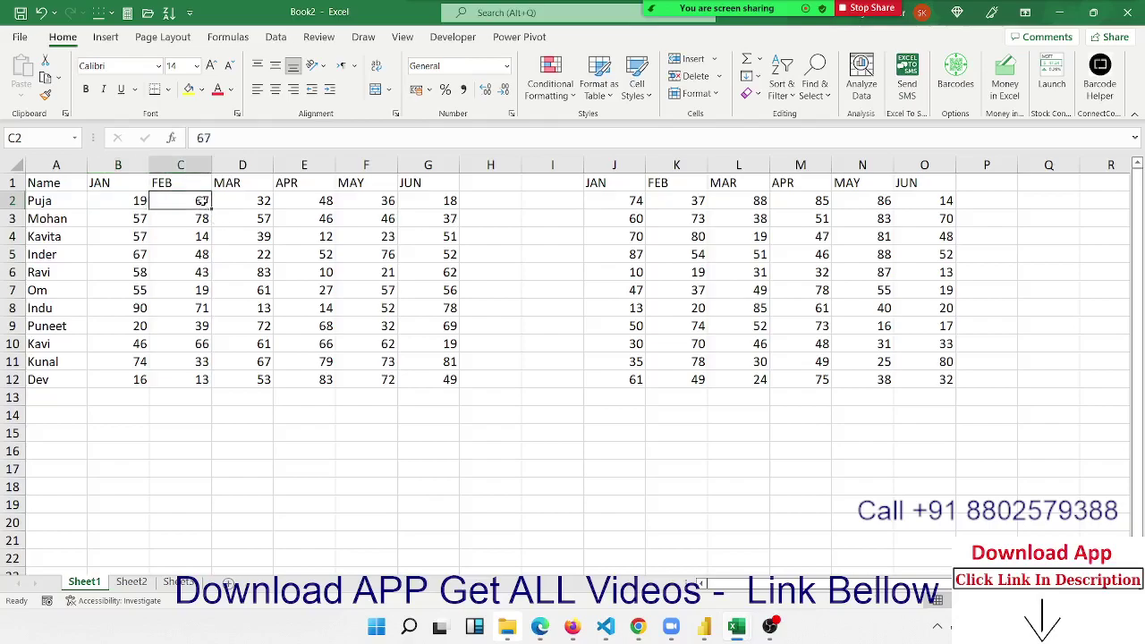
click(259, 205)
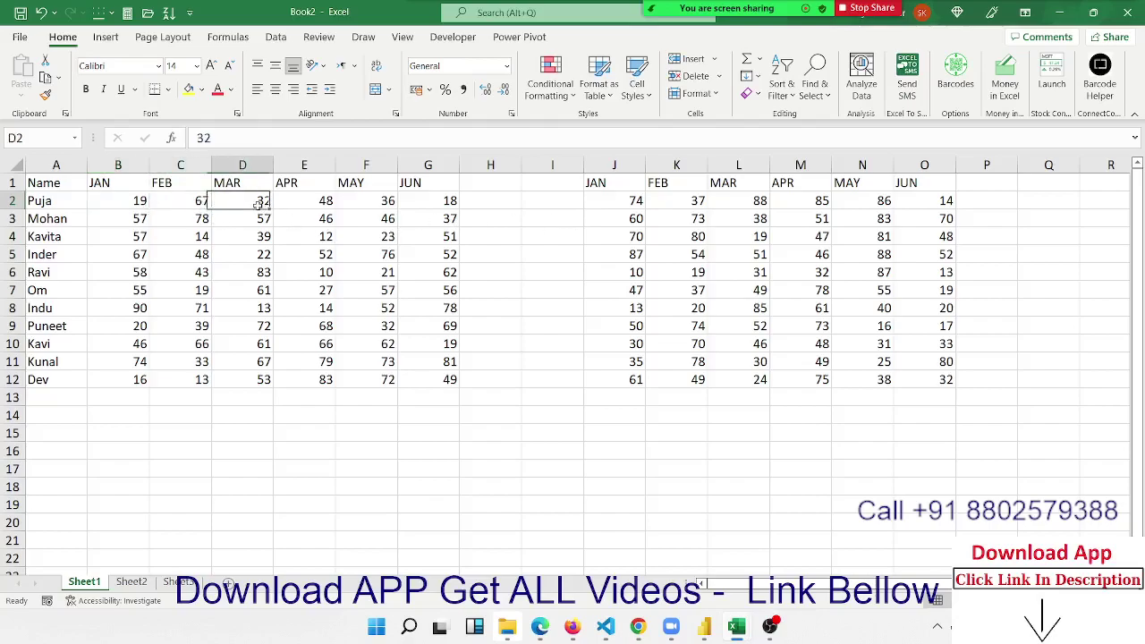
drag(259, 205, 750, 210)
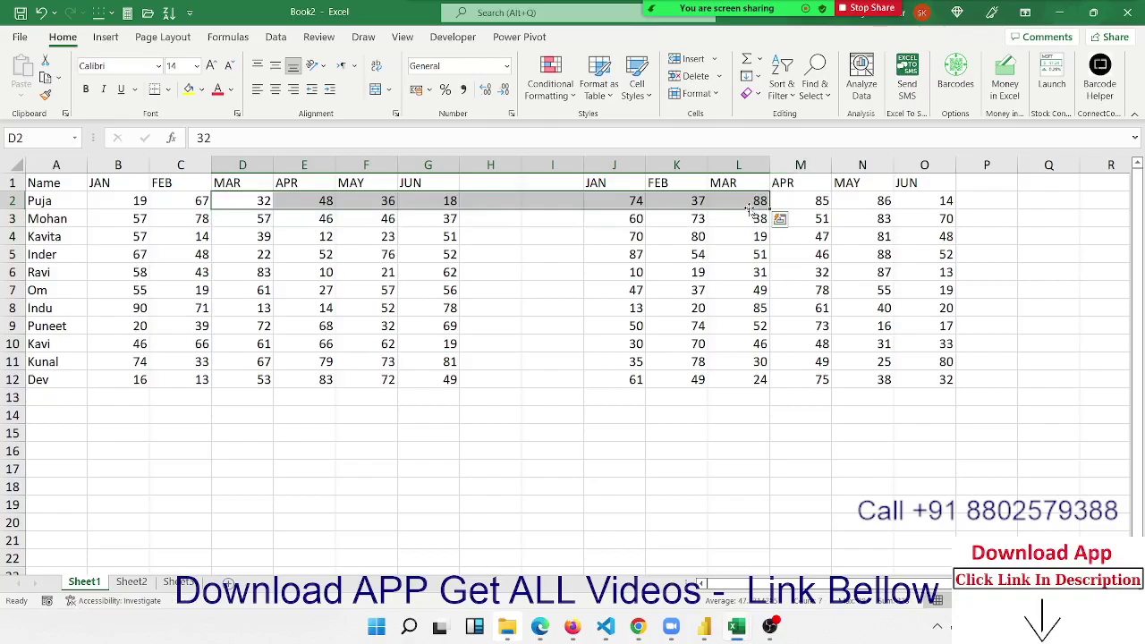
click(750, 205)
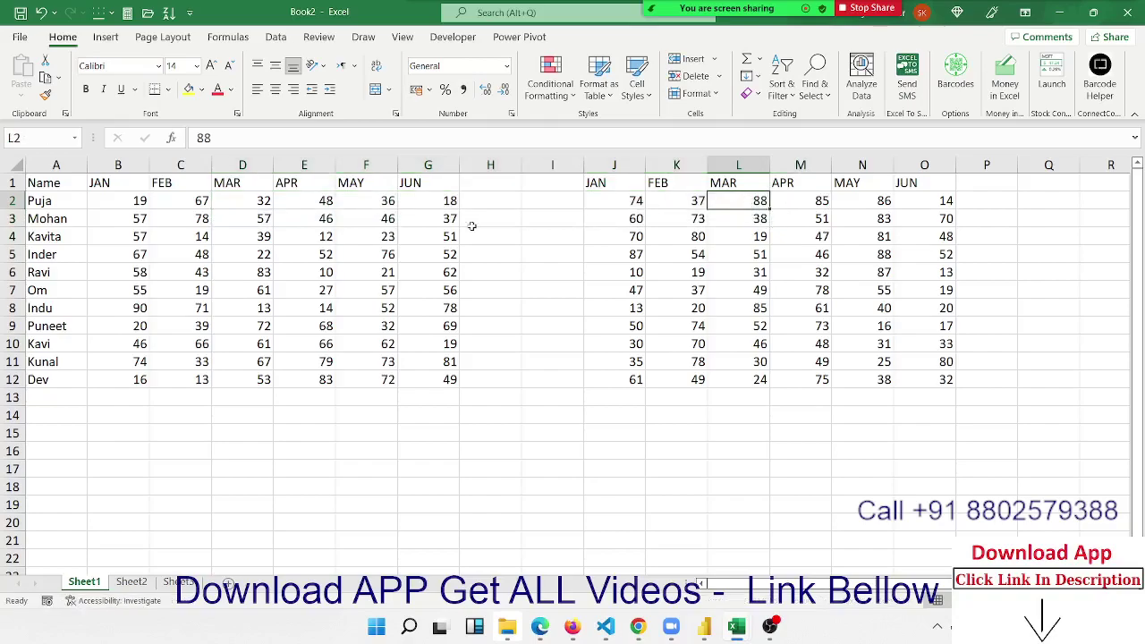
click(322, 210)
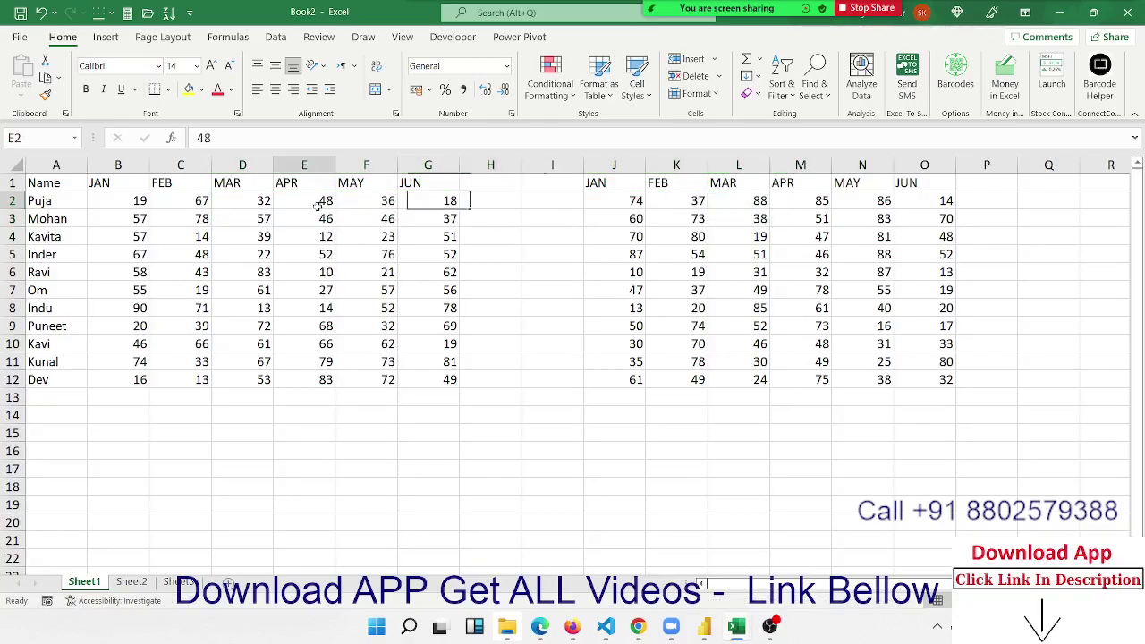
click(817, 204)
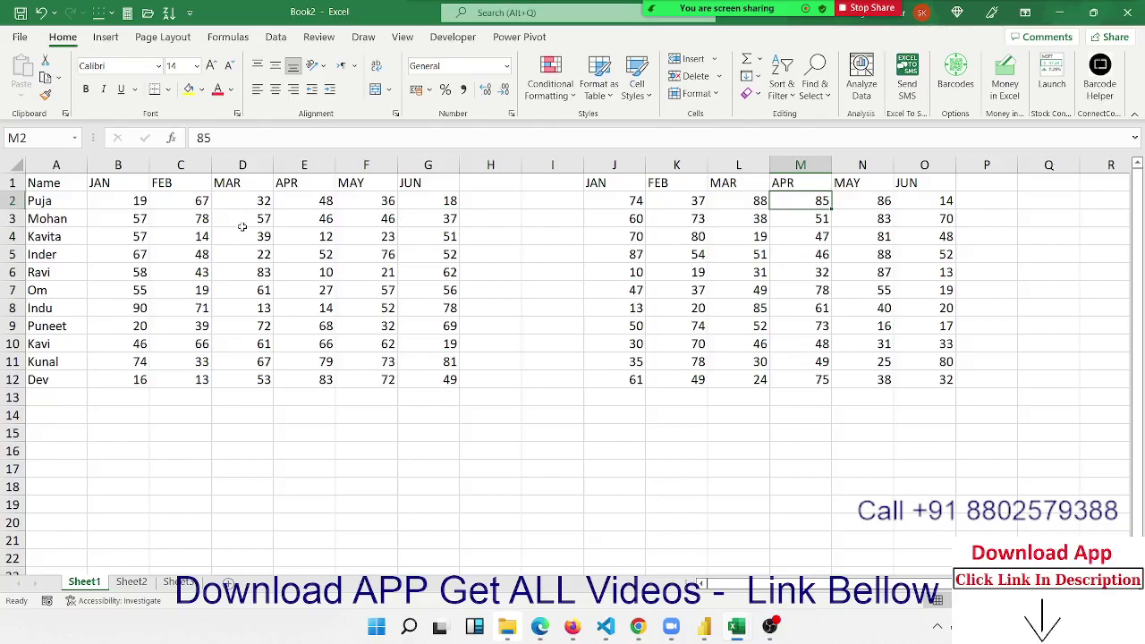
drag(92, 179, 363, 165)
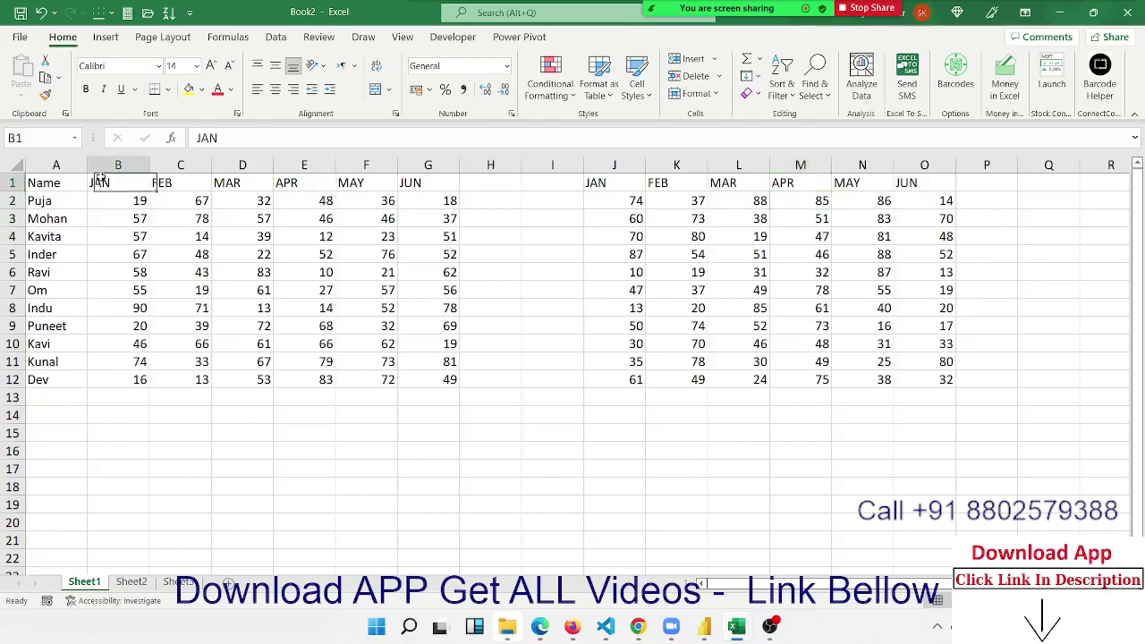
drag(51, 198, 36, 362)
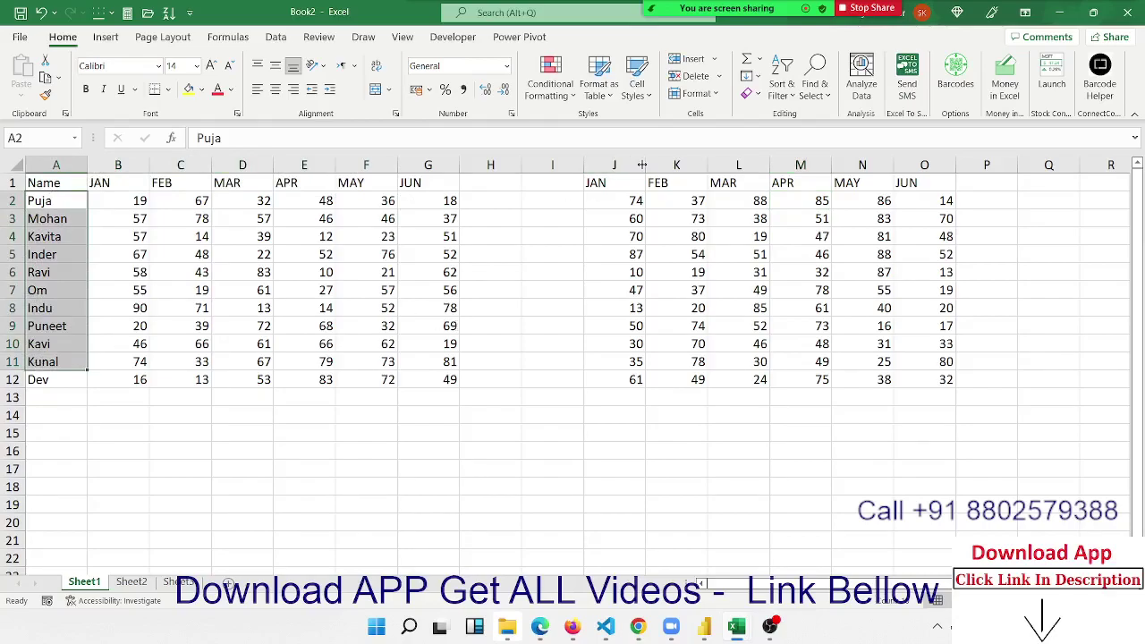
drag(630, 201, 912, 374)
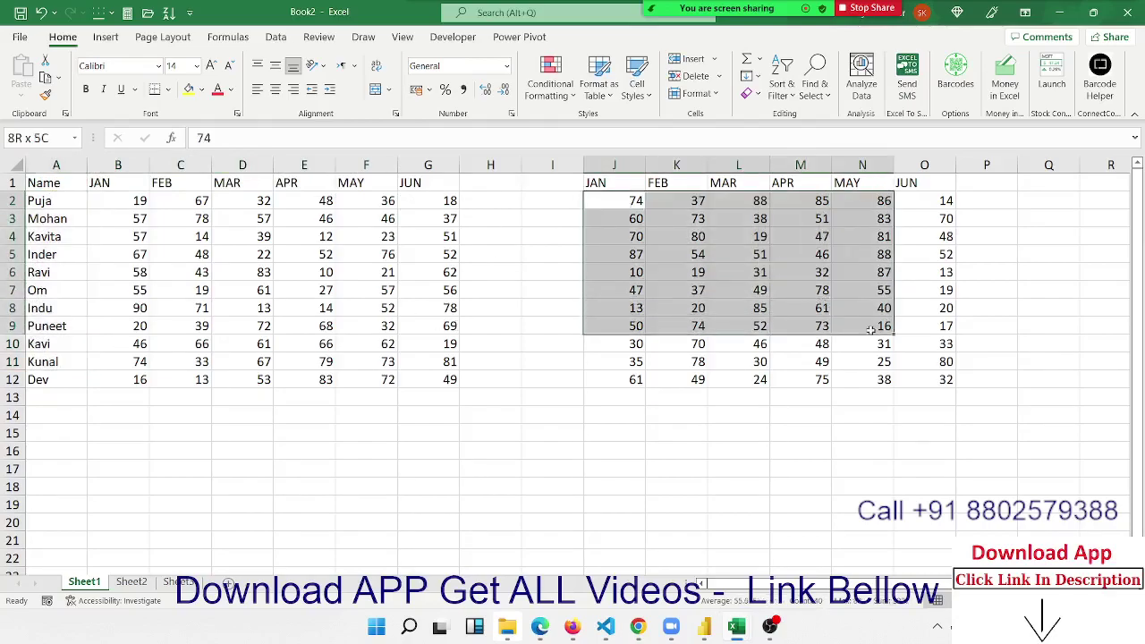
- Paste Special Divide the copied J2:O12 numbers onto the values starting at B2
key(ctrl+c)
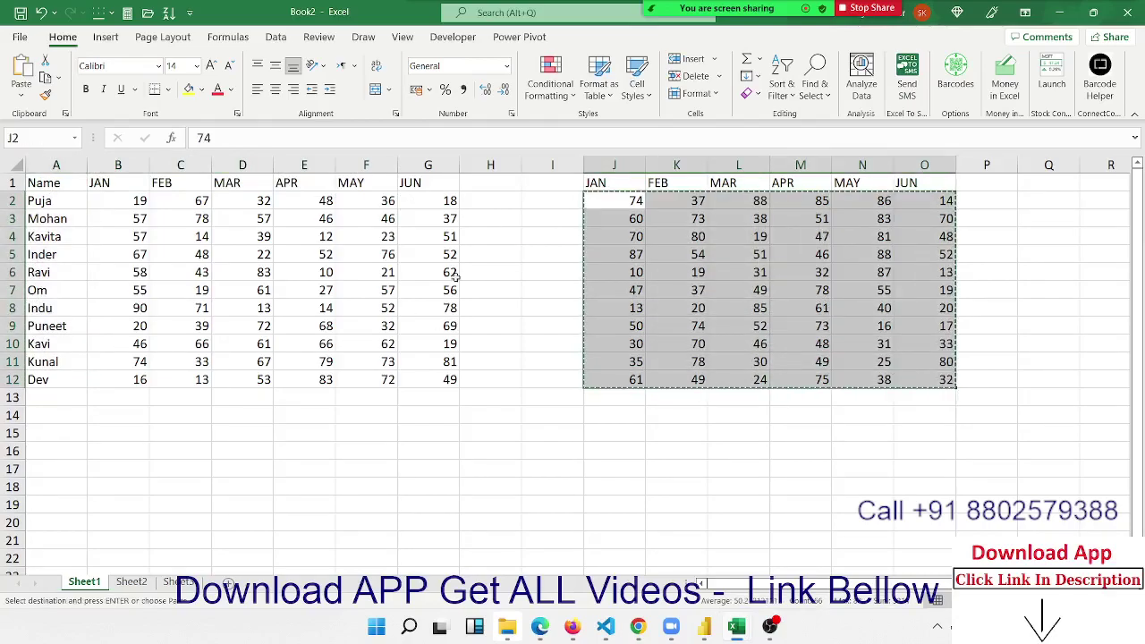
click(135, 202)
right_click(135, 202)
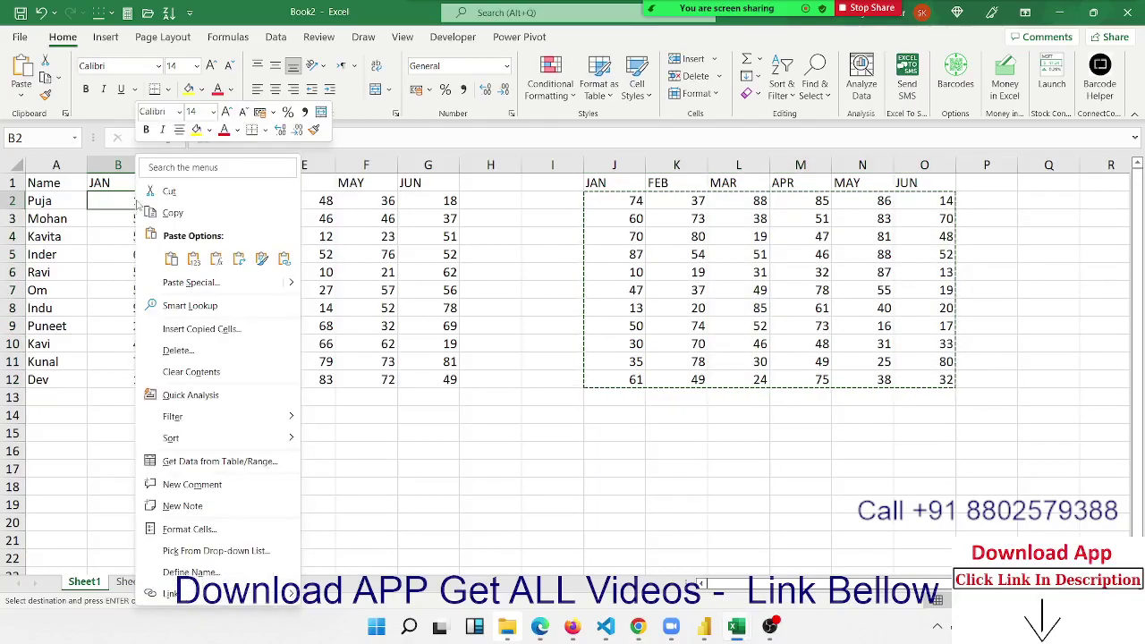
click(176, 284)
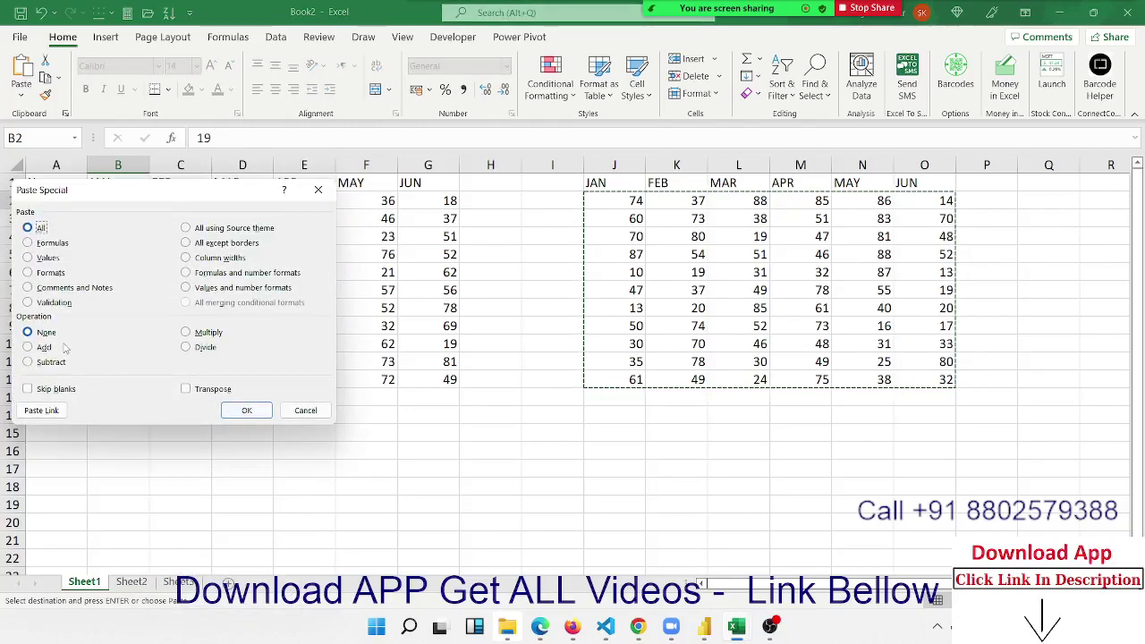
click(192, 350)
drag(238, 193, 453, 291)
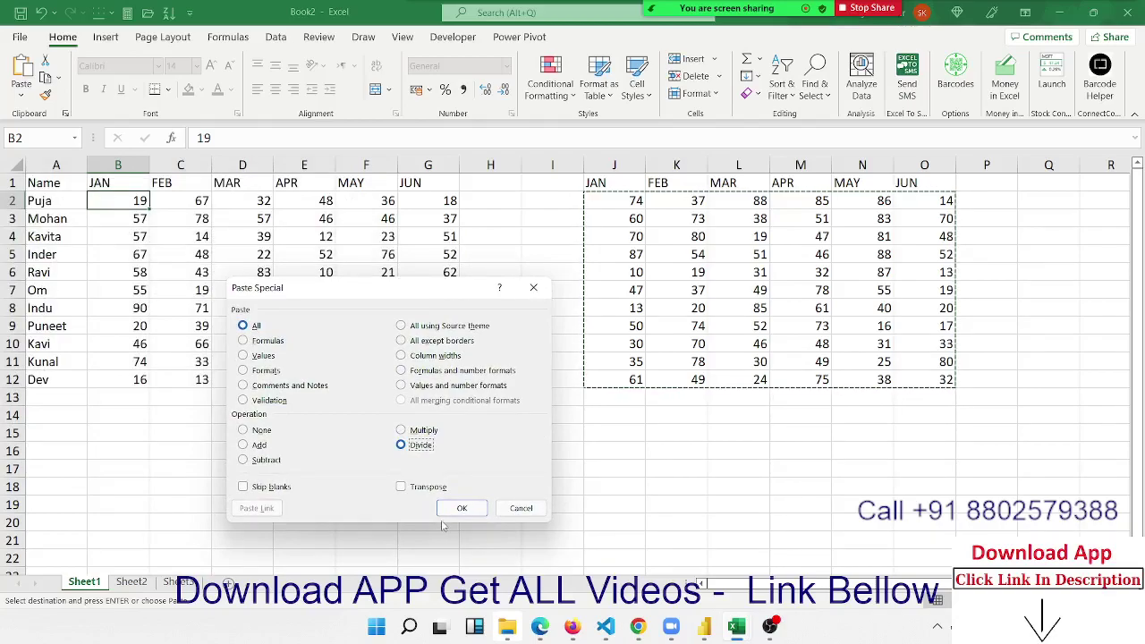
click(458, 509)
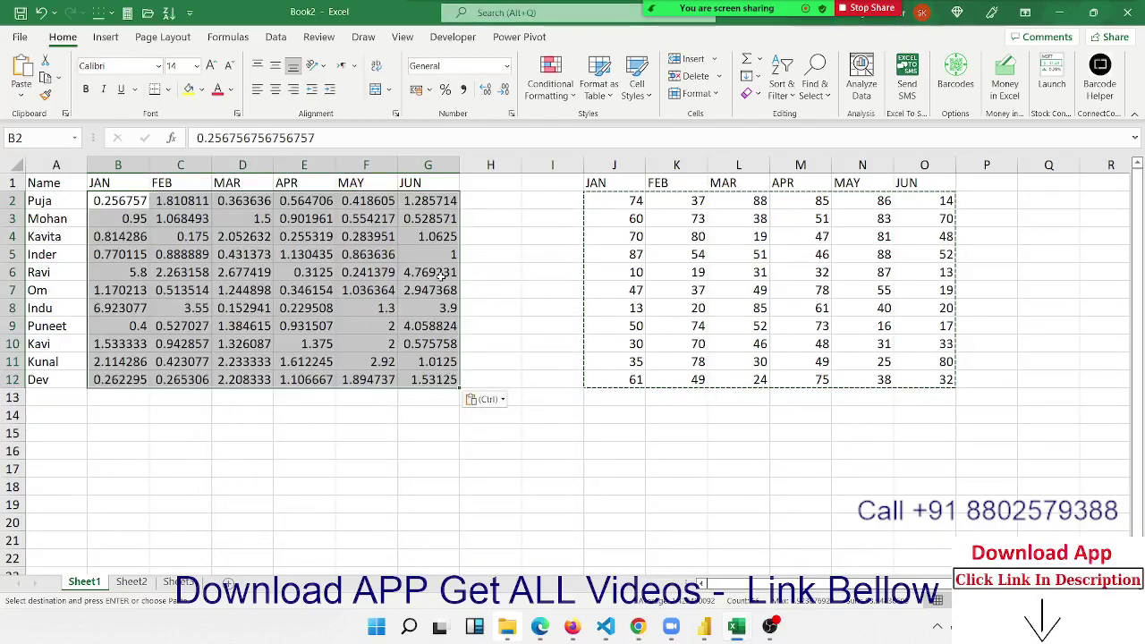
click(444, 90)
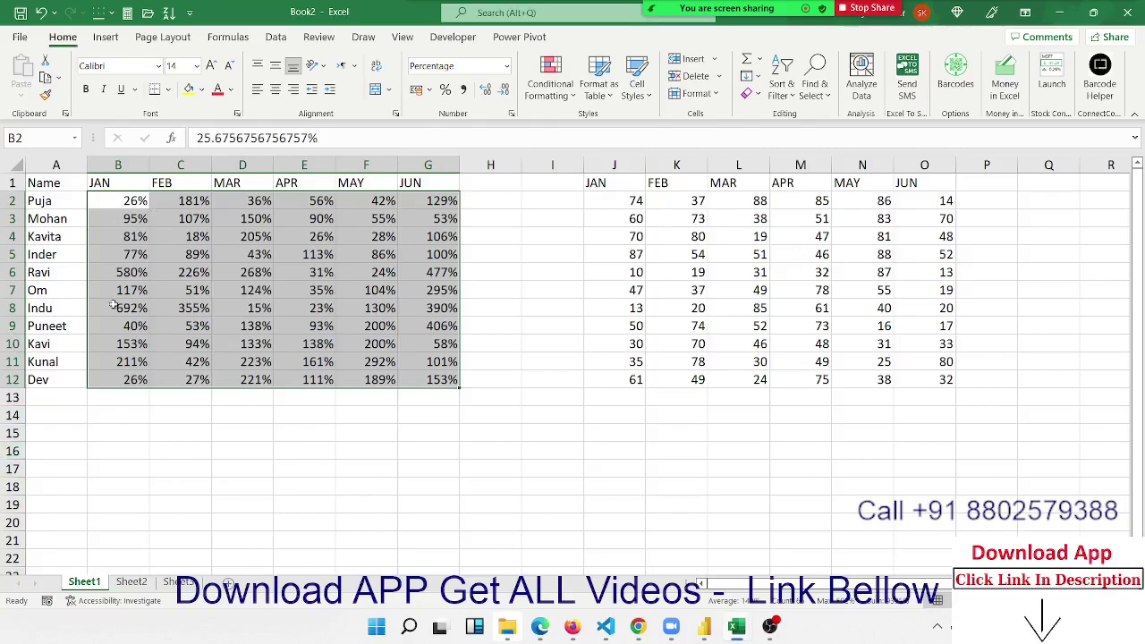
click(635, 201)
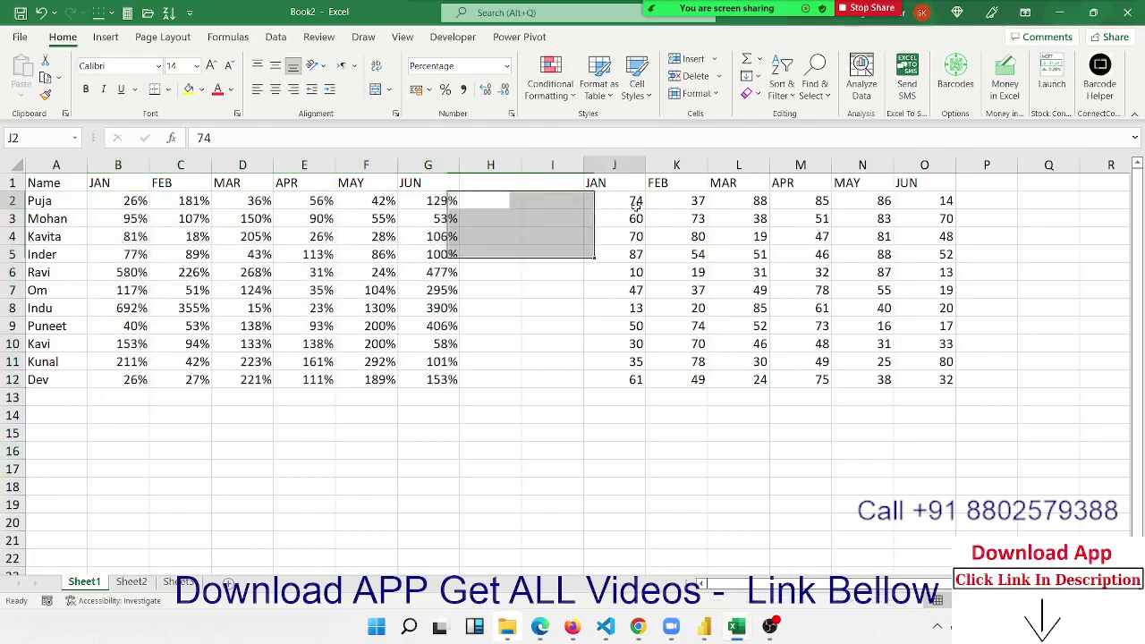
click(636, 218)
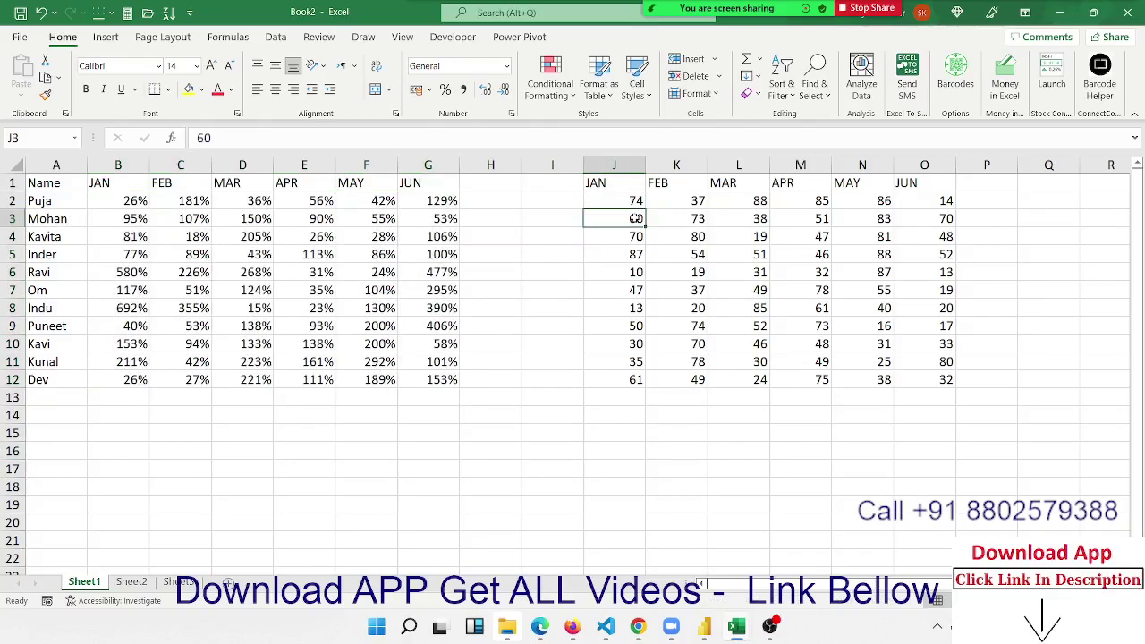
click(517, 326)
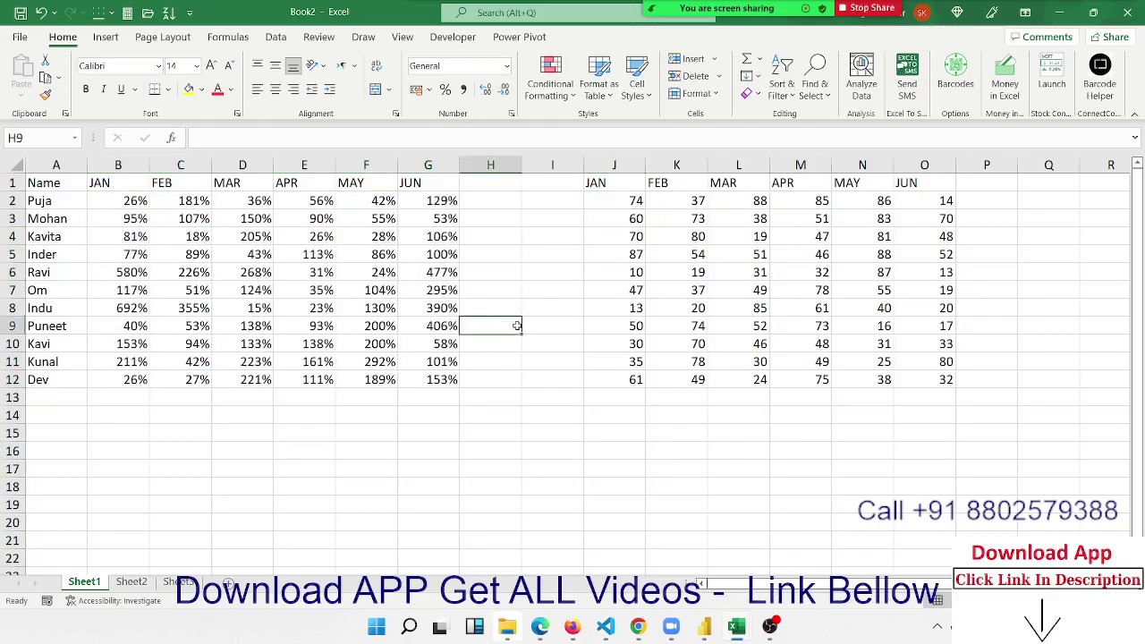
- On Sheet2, enter the Sales header in A1 followed by 85, 36, 63, 36, 63, 74, 85 and 669
click(130, 582)
text(Sa)
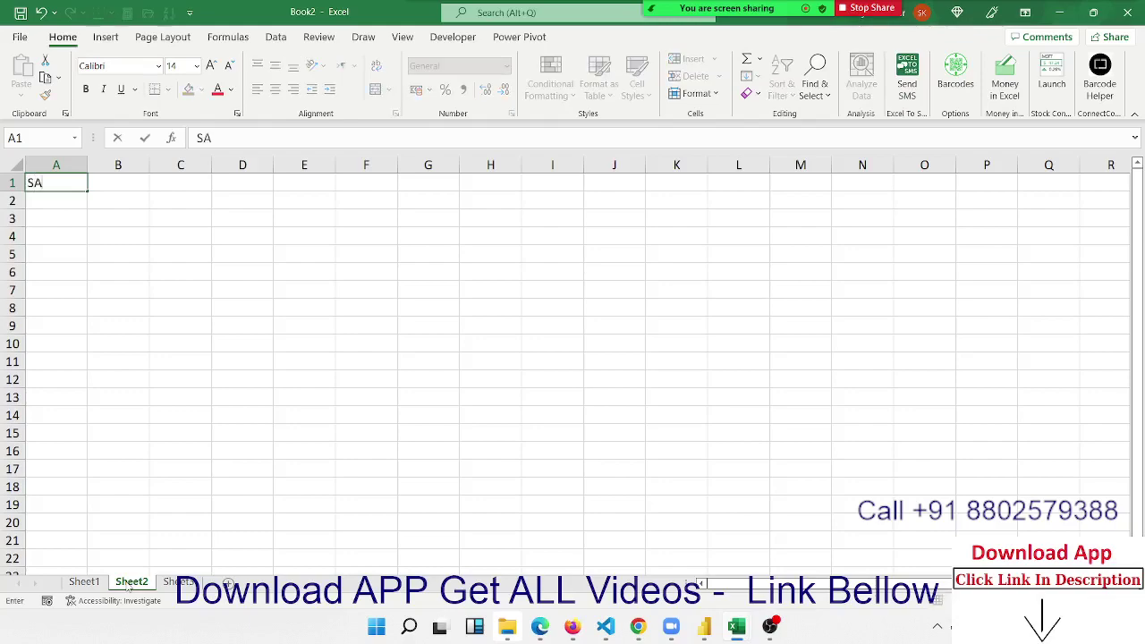
text(les)
key(Return)
text(85)
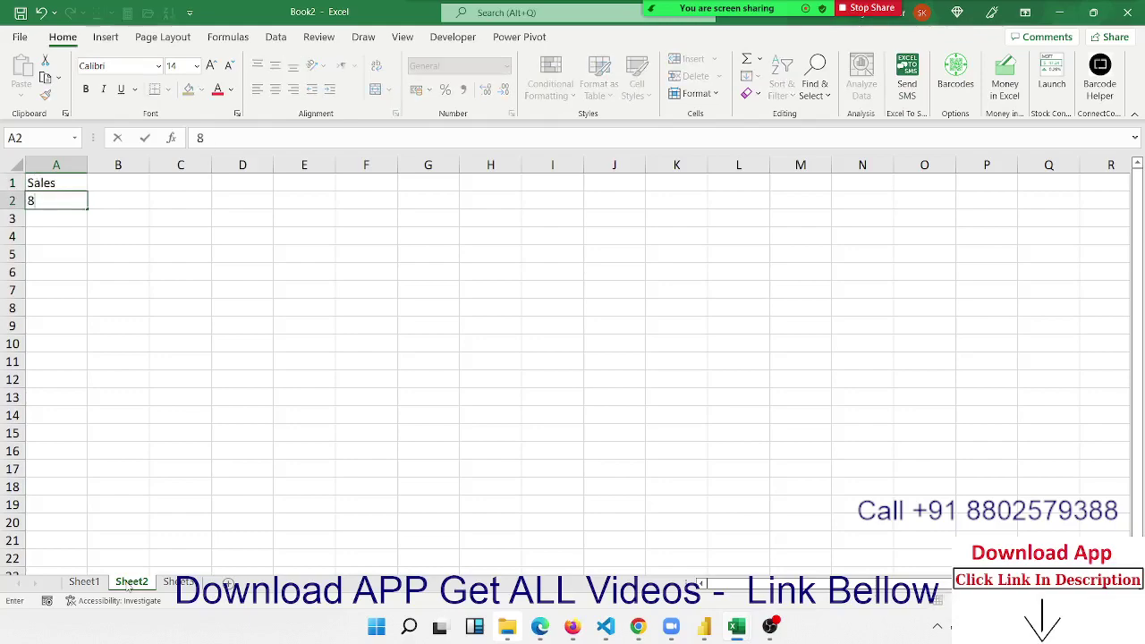
key(Return)
text(36)
key(Return)
text(63)
key(ctrl+Return)
key(Return)
text(36)
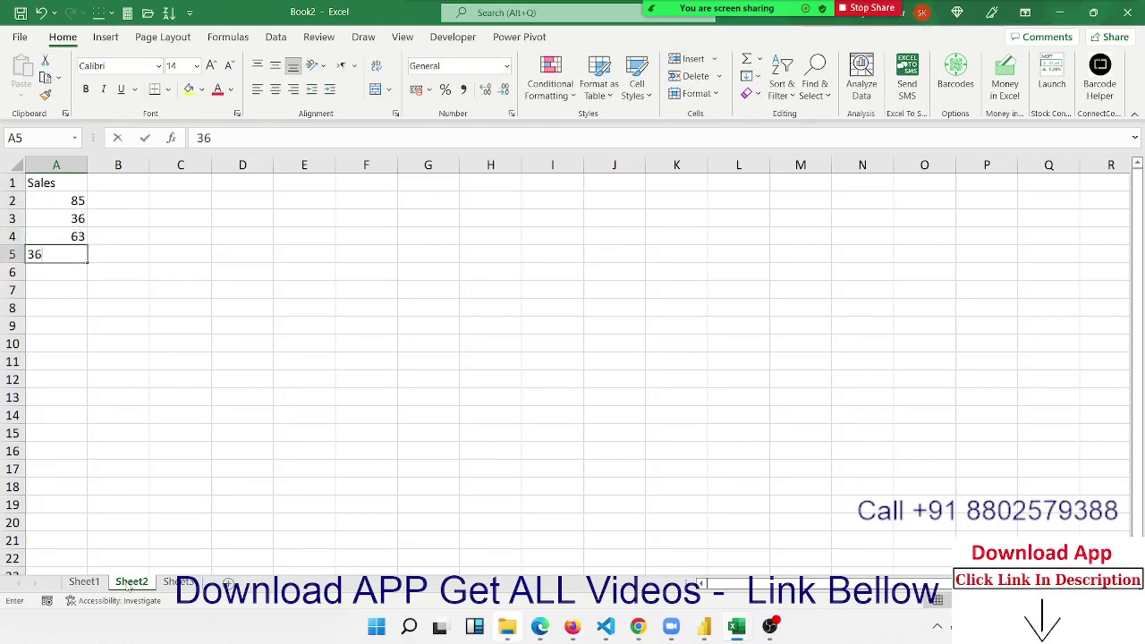
key(Return)
text(63)
key(Return)
key(Up)
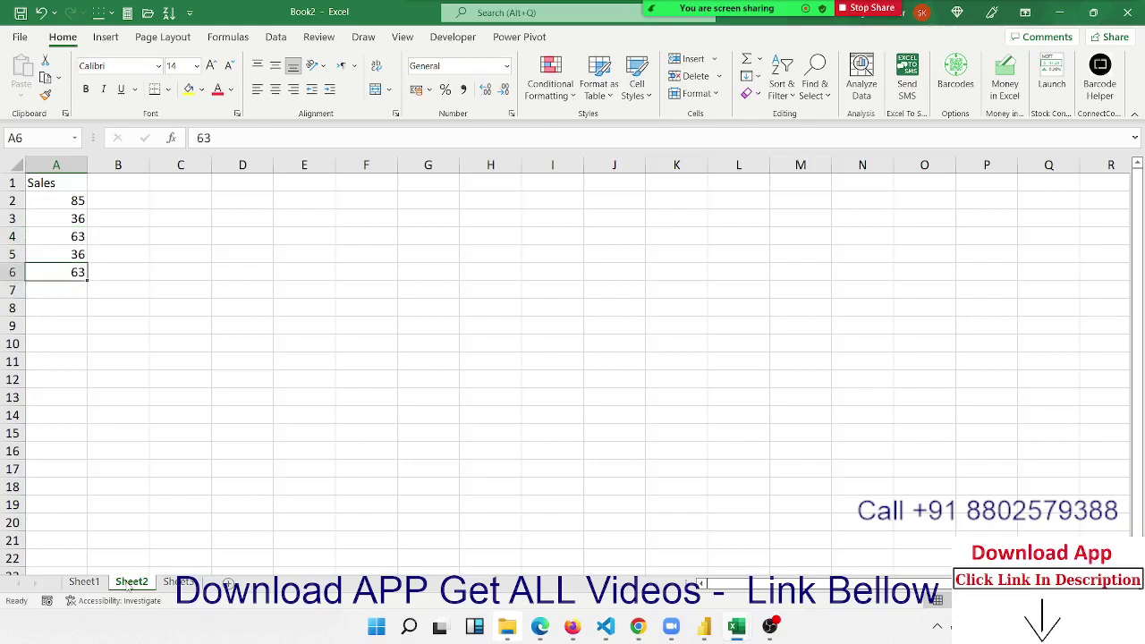
key(Down)
text(74)
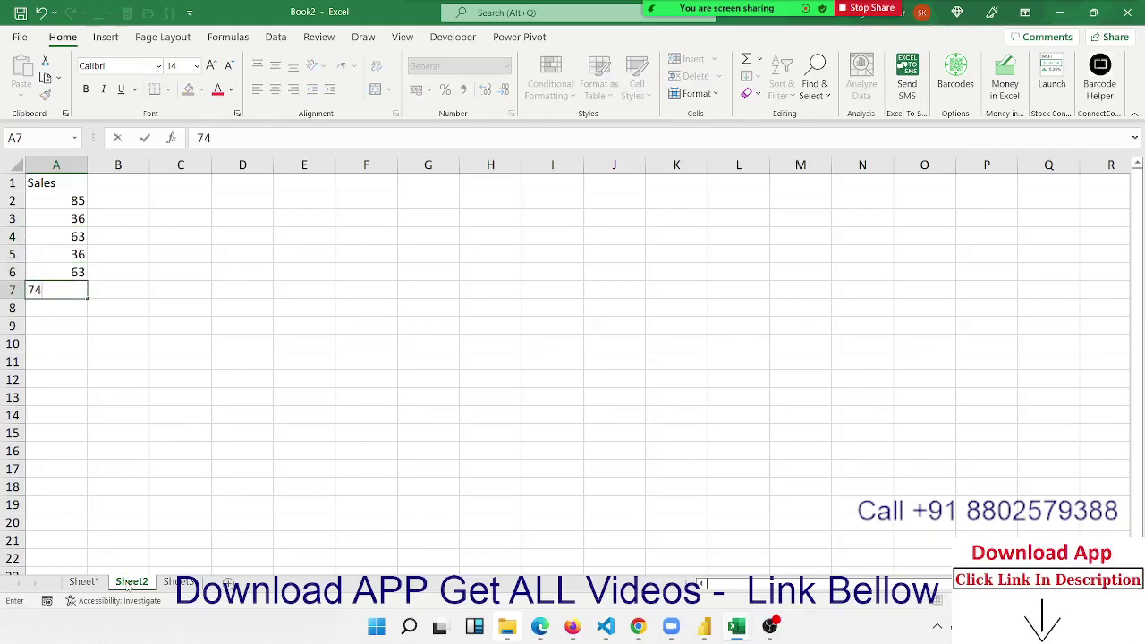
key(Return)
text(85)
key(Return)
text(669)
key(ctrl+Return)
key(Return)
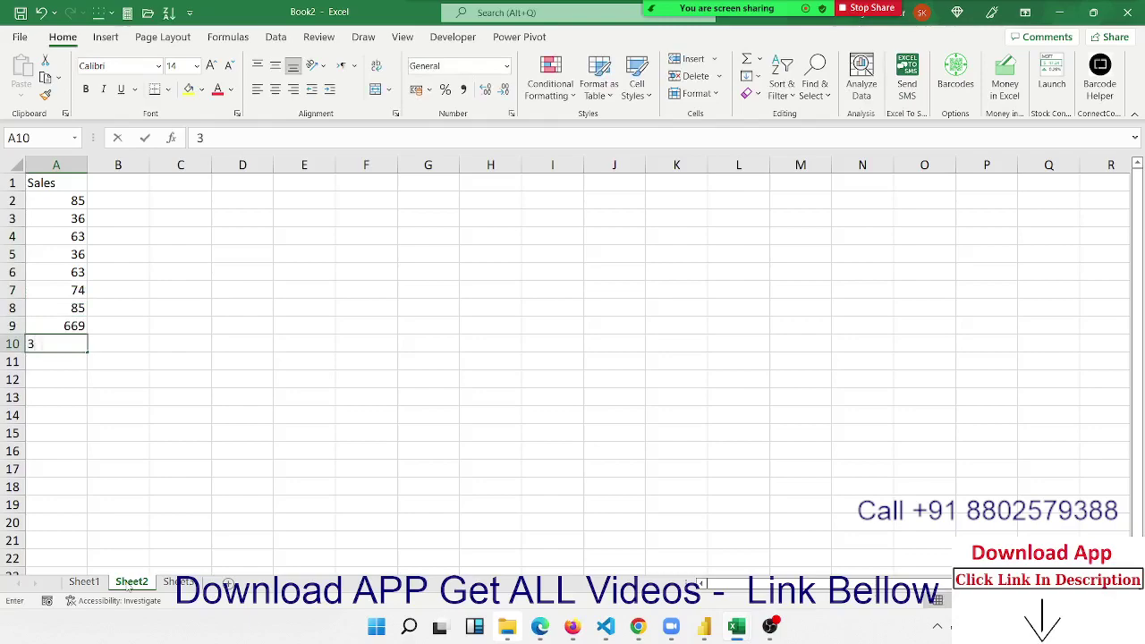
- Continue the Sales column with values such as 63, 6, 6, 55, 52, 45, 65 and 25
text(36 65 36)
key(ctrl+Return)
key(Return)
text(63)
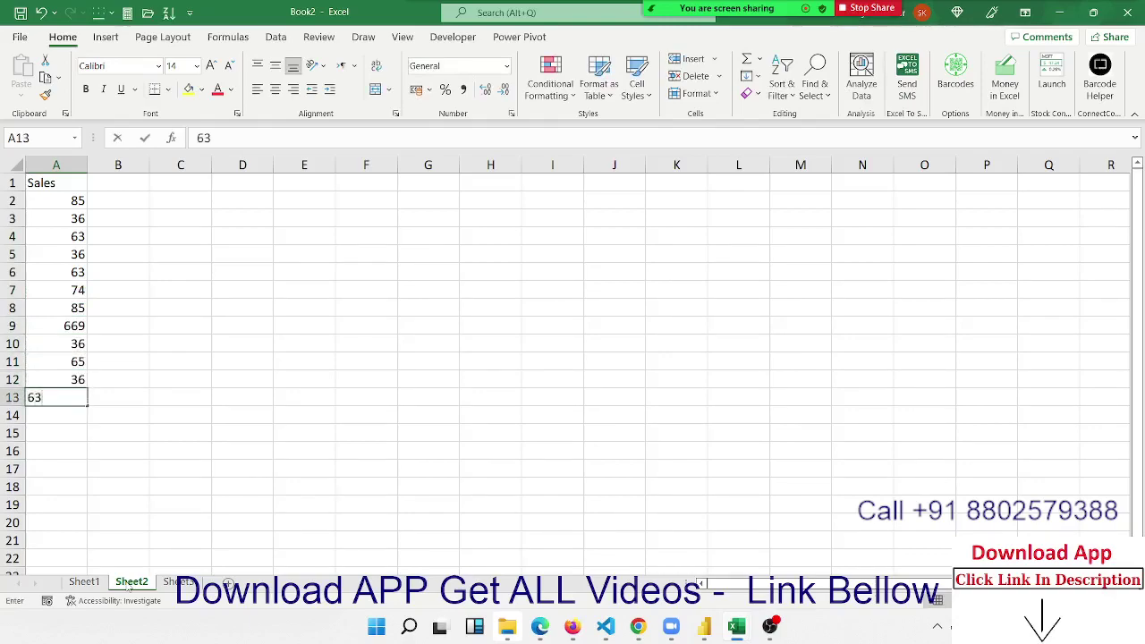
key(Return)
text(63 25 36)
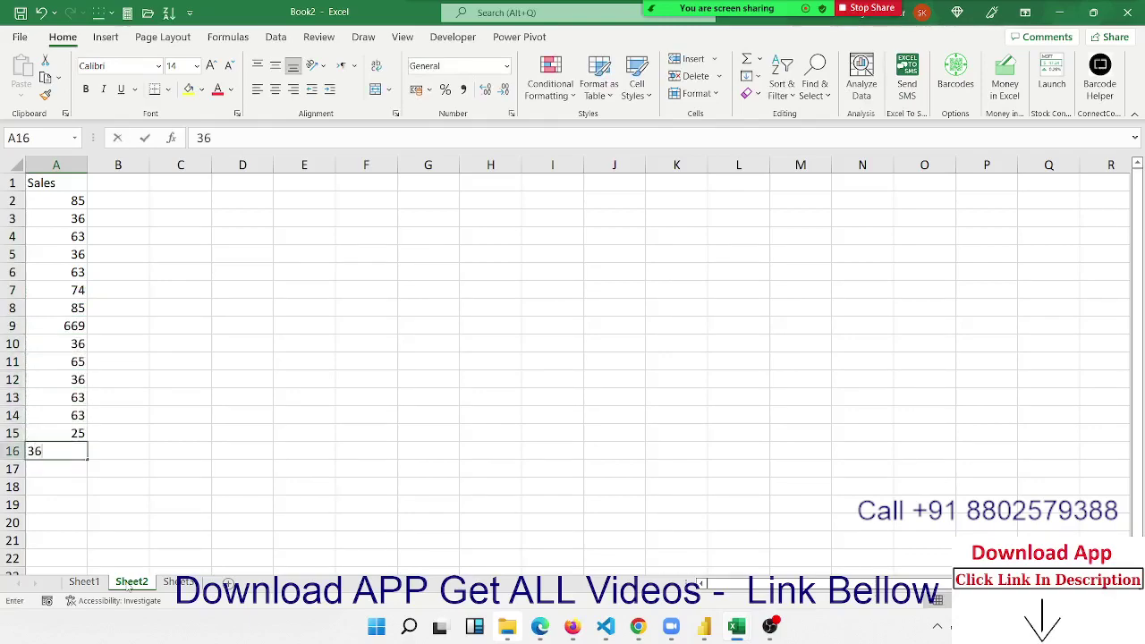
key(Return)
text(6)
key(Return)
text(6)
key(Return)
text(5)
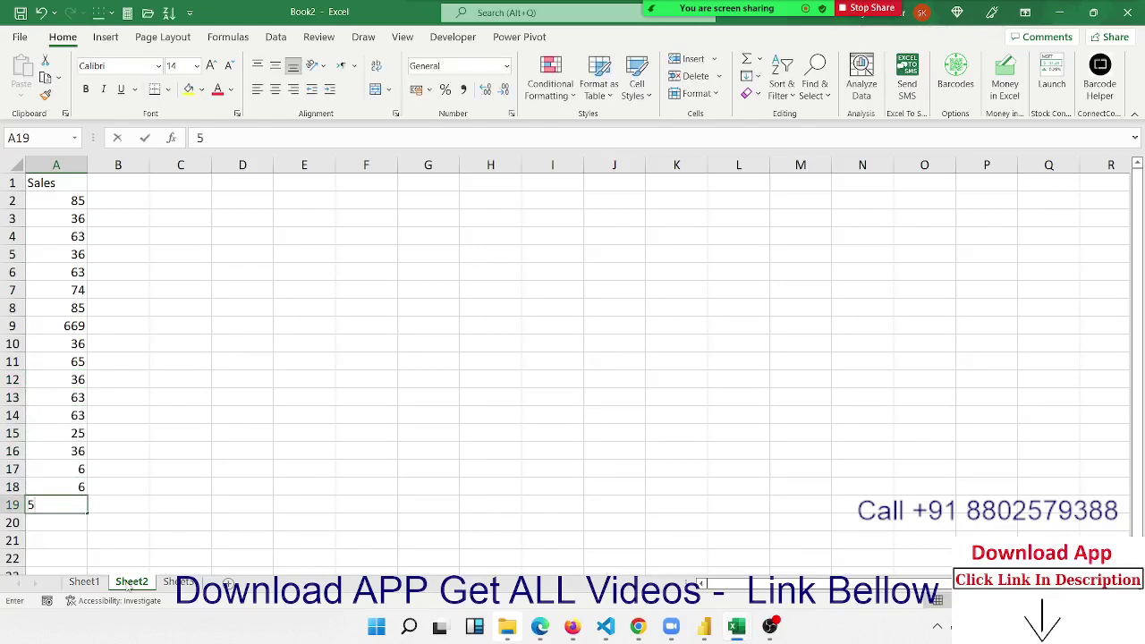
text(5)
key(Return)
text(52)
key(Return)
text(45)
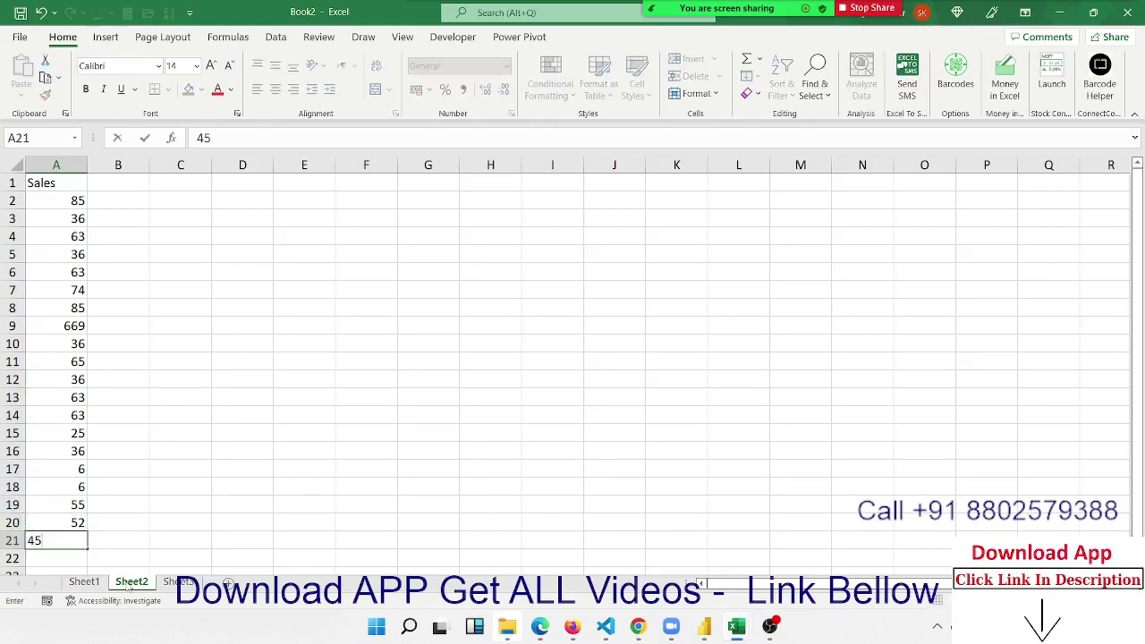
key(Return)
text(65)
key(Return)
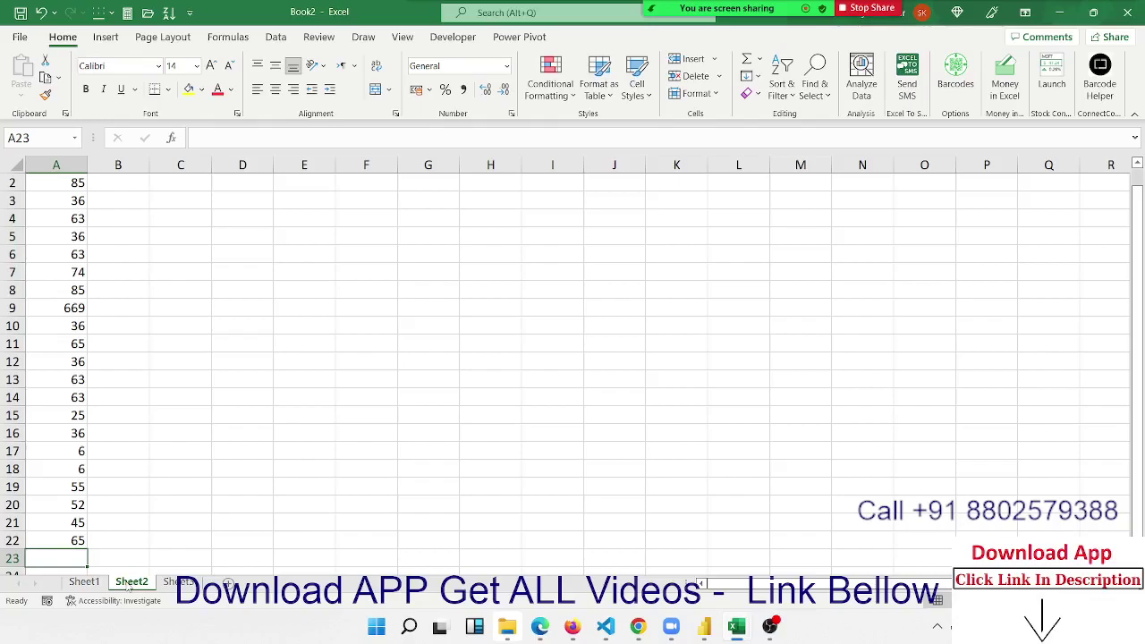
text(5)
key(Return)
text(65)
key(Return)
text(2)
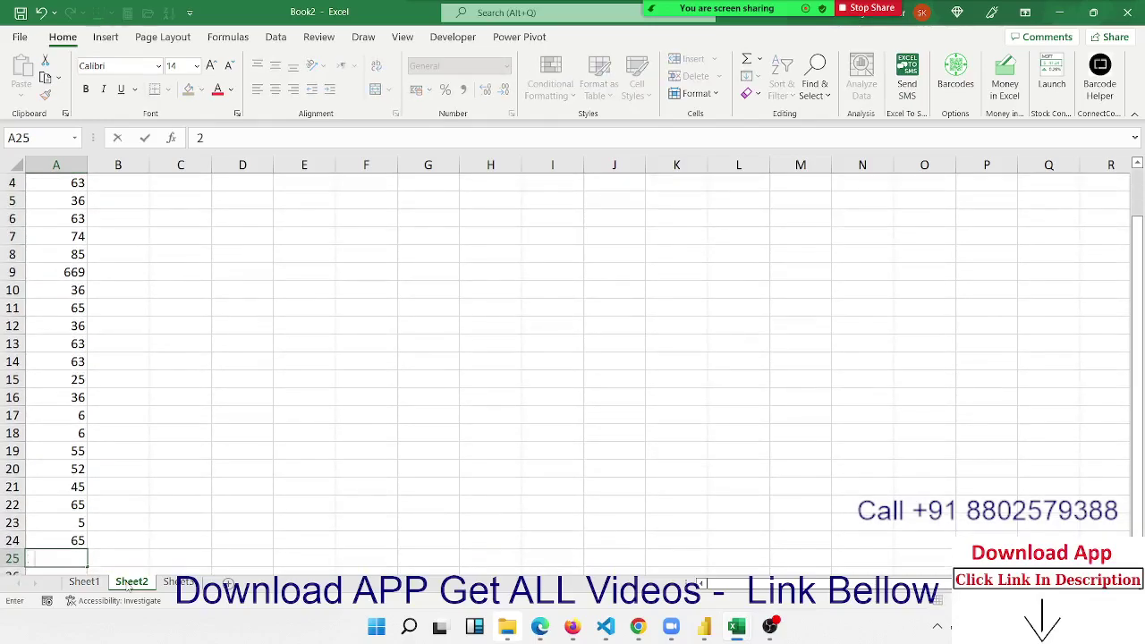
text(5)
key(Return)
key(ctrl+Home)
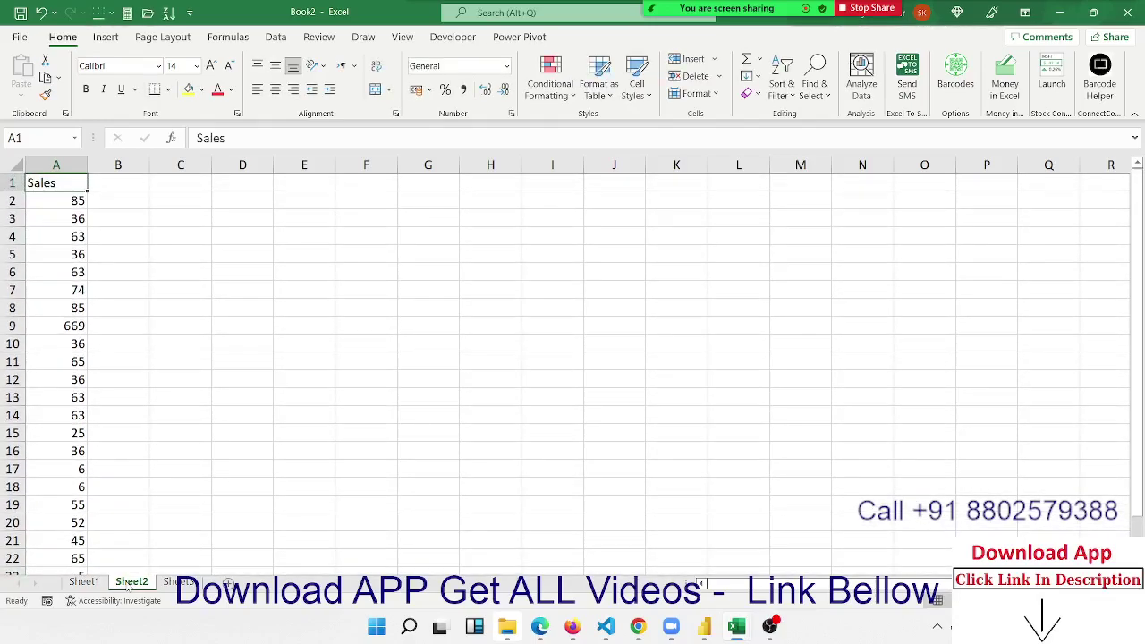
- Enter 36, 47, 66, 66, 0 and 65 in B4, B7, B9, B17, B18 and B24
key(Down)
key(Down)
key(Down)
key(Right)
text(36)
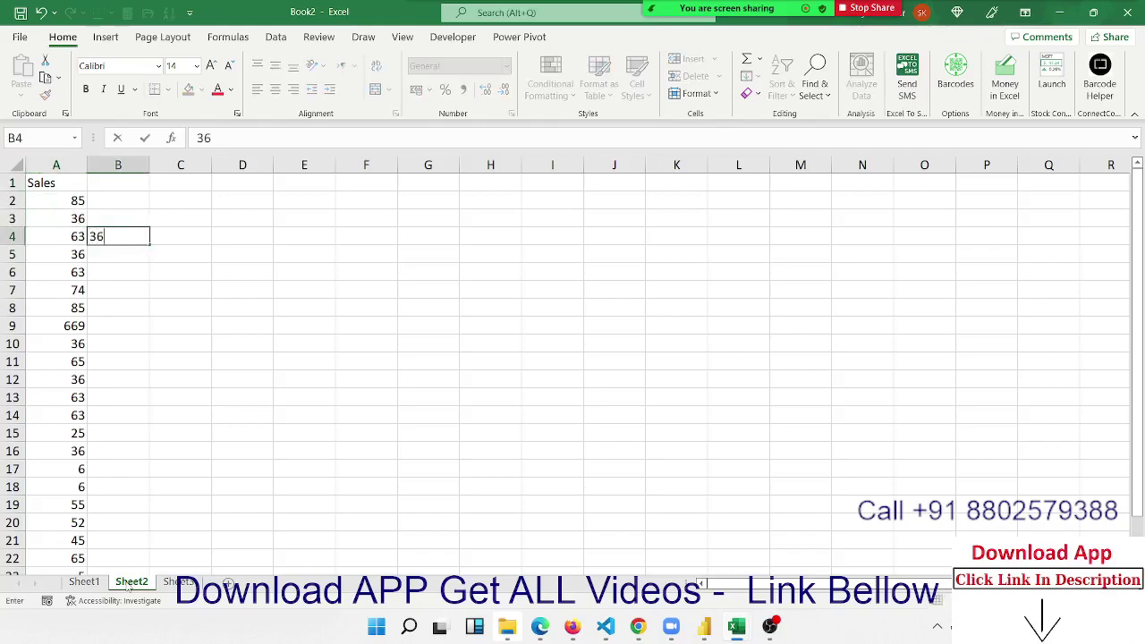
key(Down)
key(Down)
key(Down)
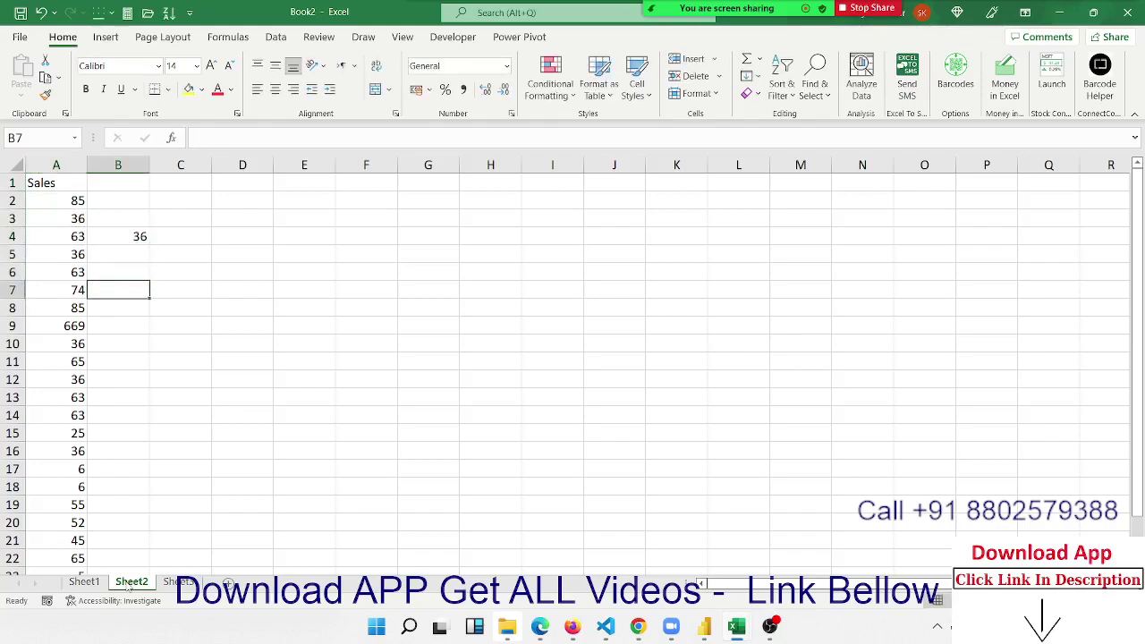
text(47)
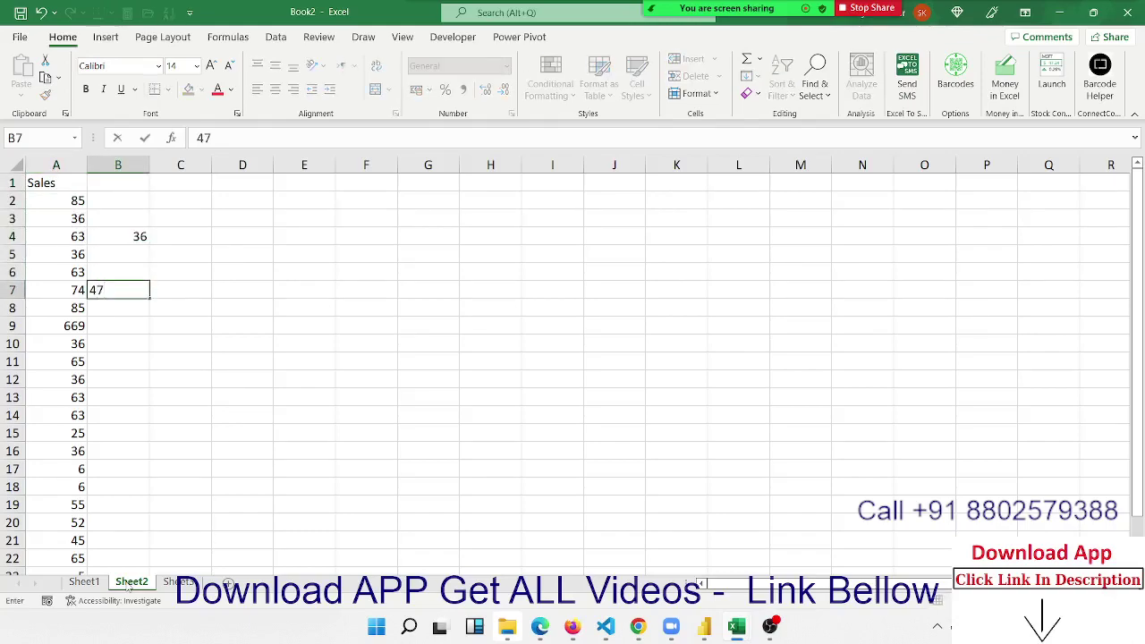
key(Down)
key(Down)
text(66)
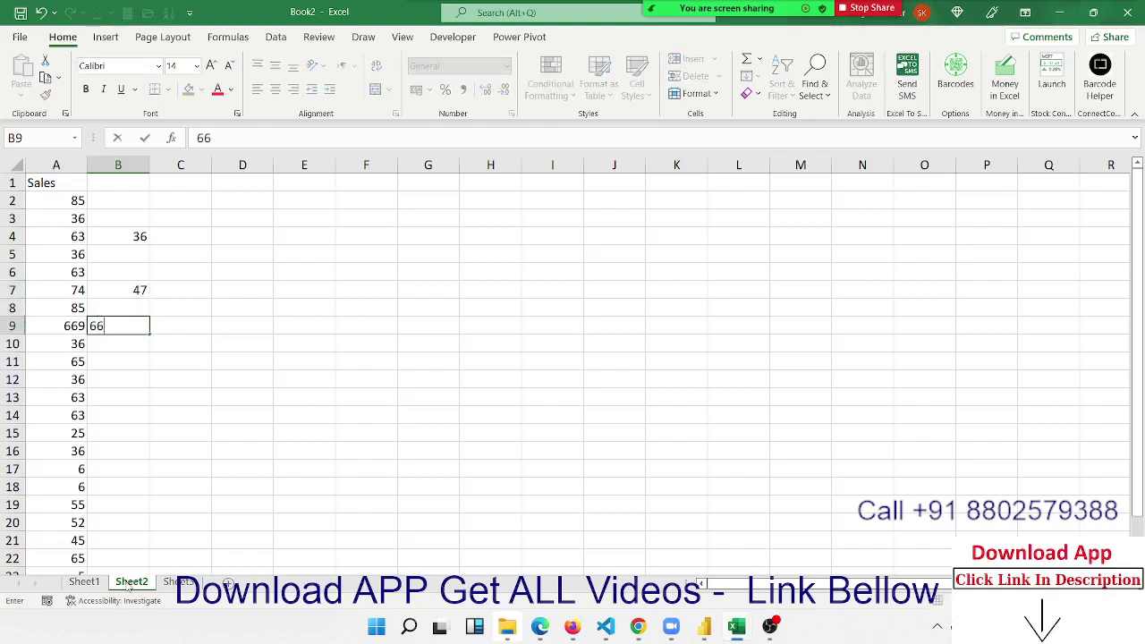
key(Down)
key(Down)
key(Down)
key(Down)
key(Down)
key(Down)
key(Down)
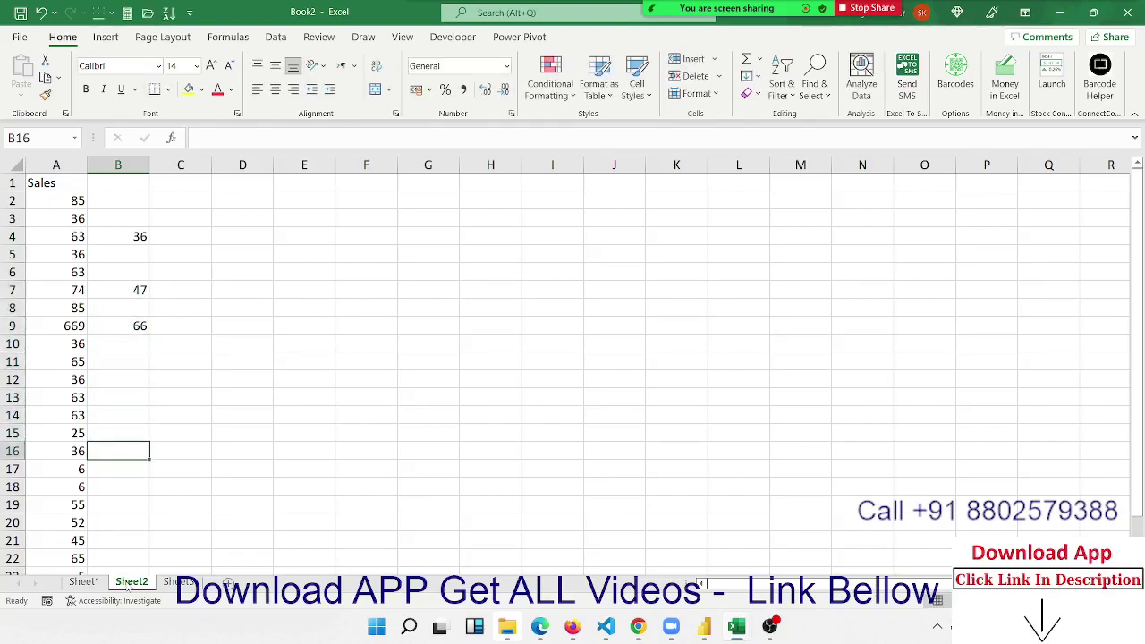
key(Down)
text(66)
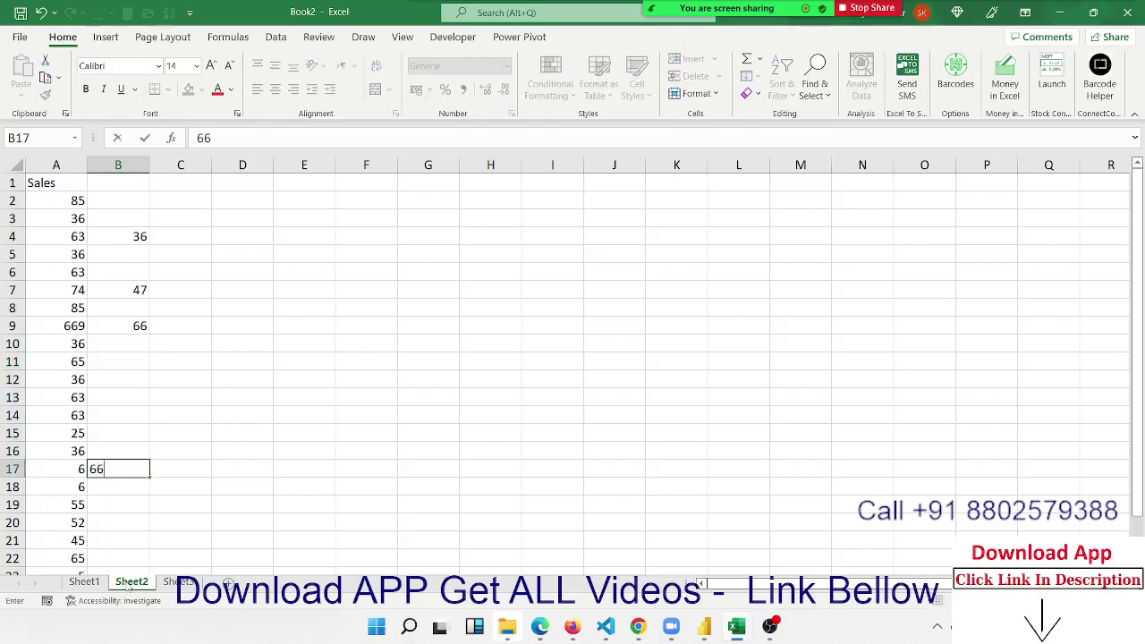
key(Down)
text(0)
key(Down)
key(Down)
key(Down)
key(Down)
key(Down)
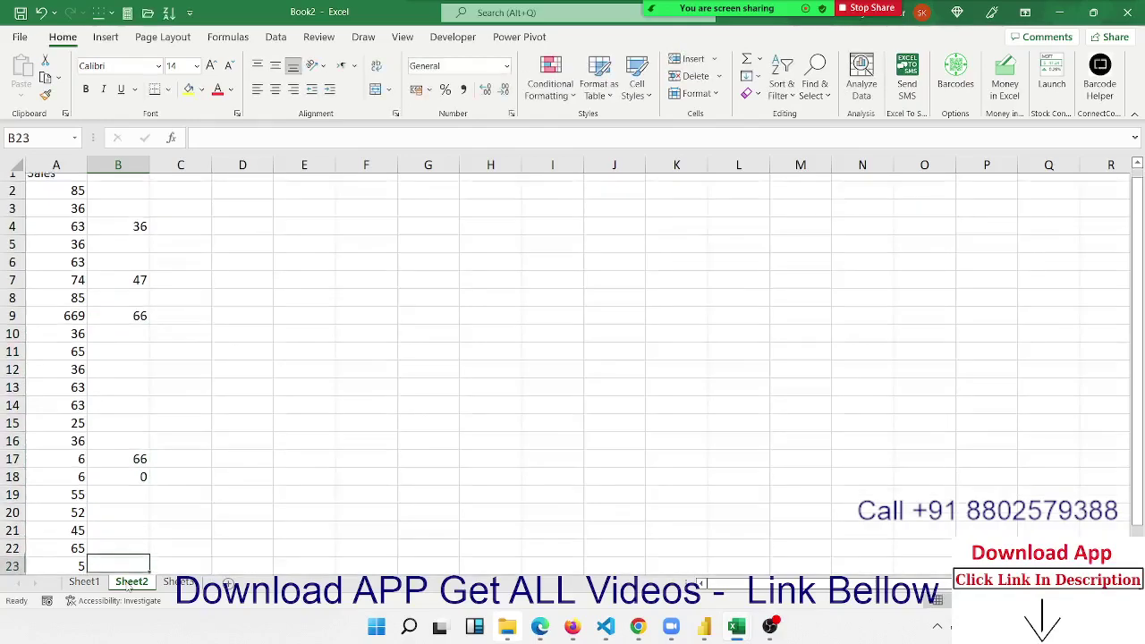
key(Down)
text(65)
key(Up)
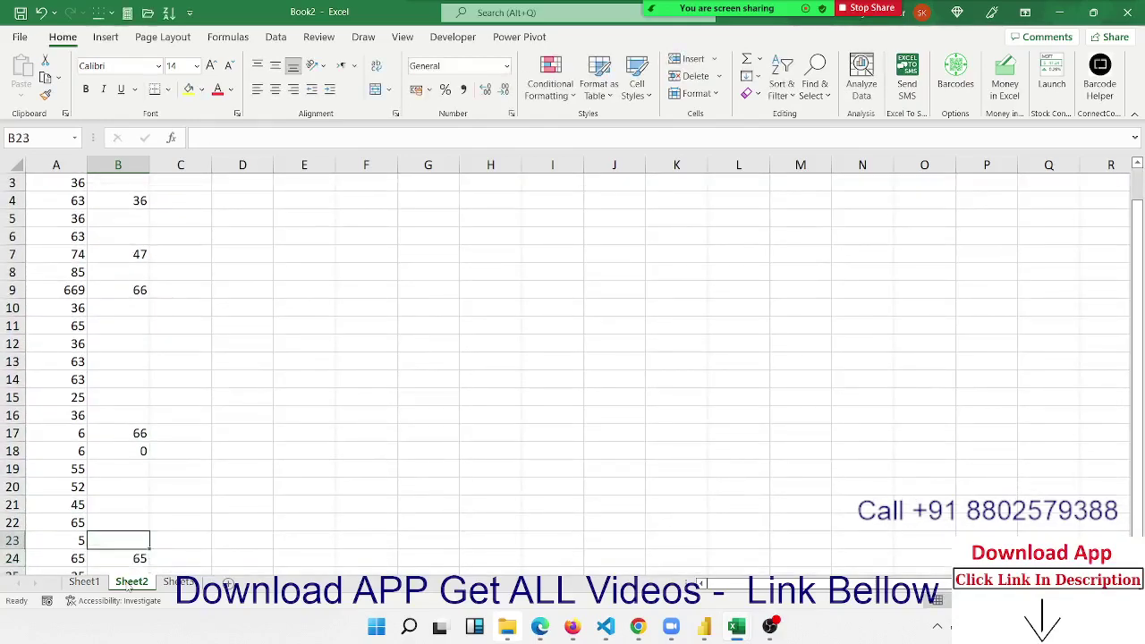
key(Up)
key(Up)
key(Up)
key(Up)
key(Up)
key(Up)
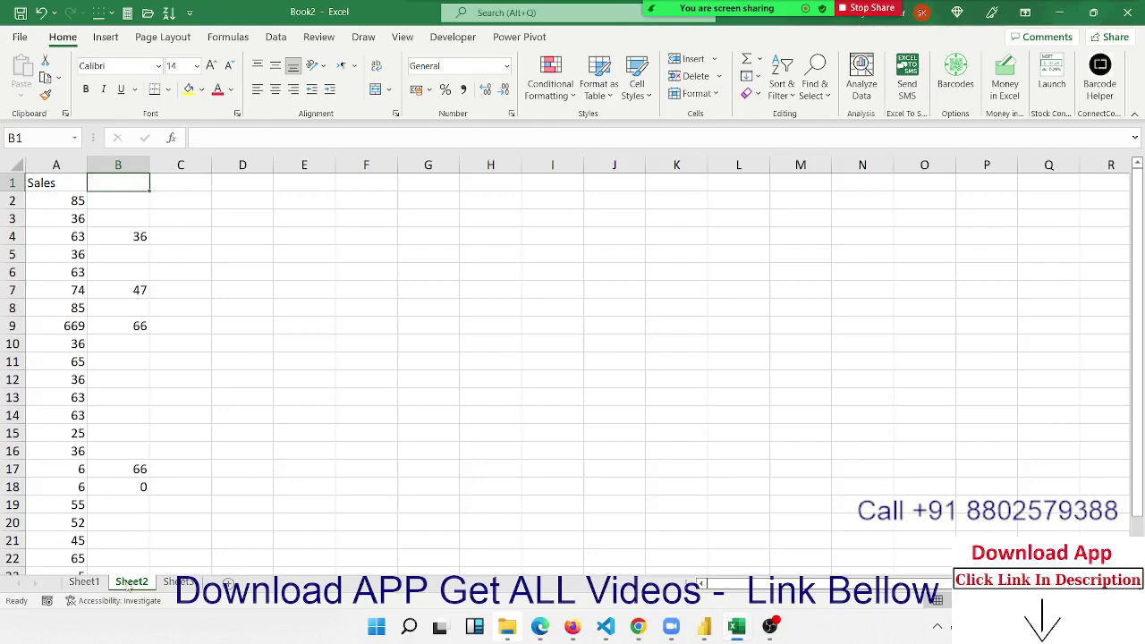
- Paste column B over column A with Skip blanks, so only B's filled rows replace Sales
click(136, 162)
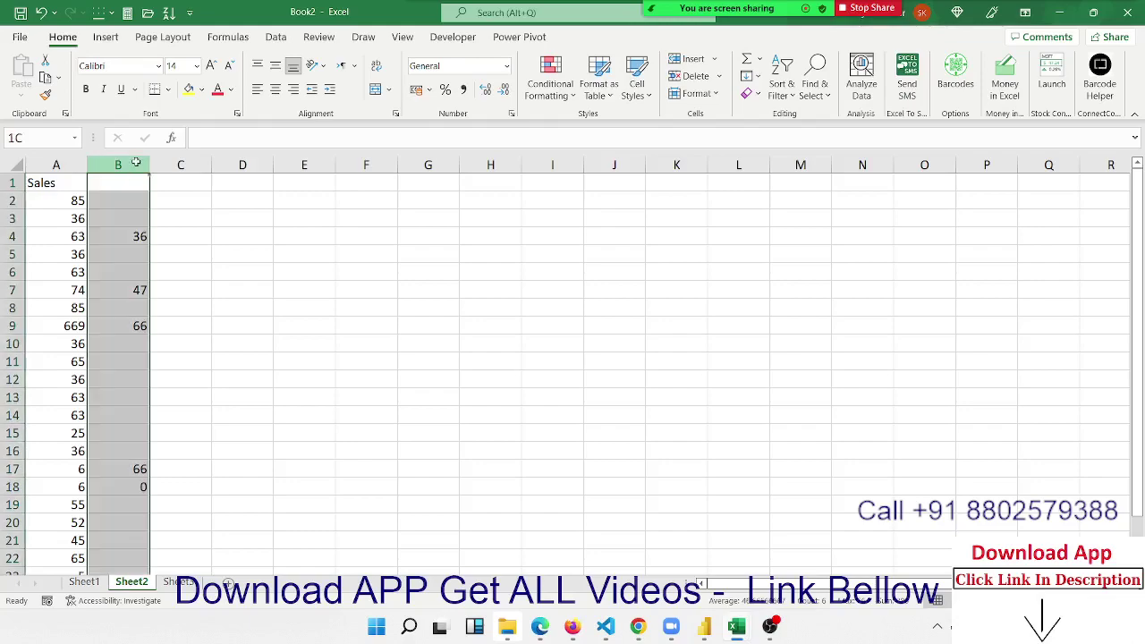
key(ctrl+c)
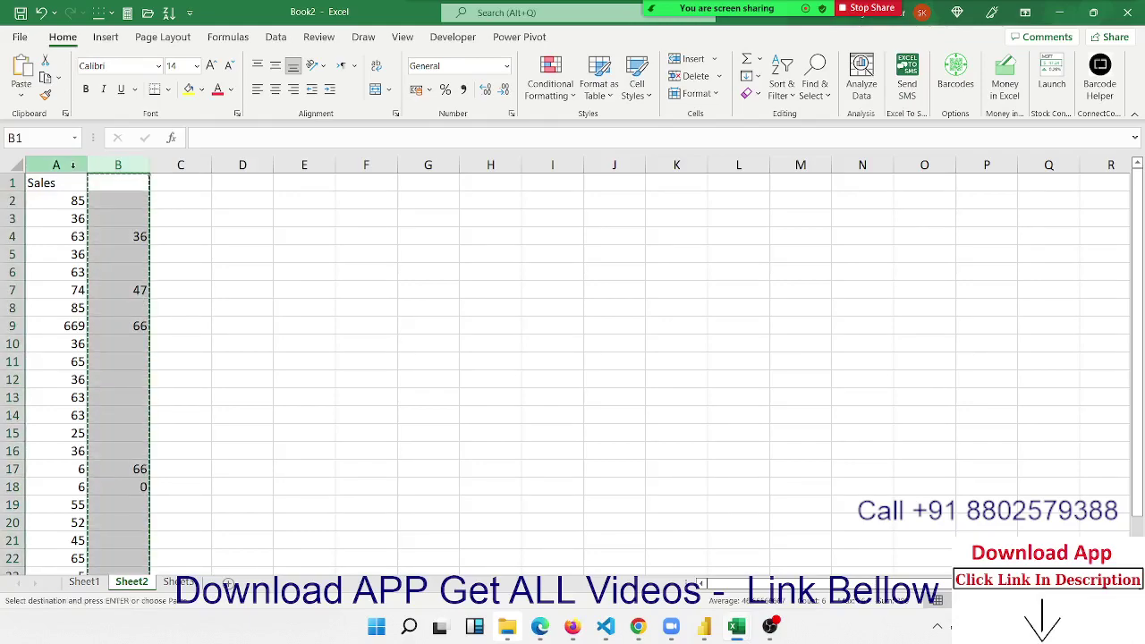
click(66, 166)
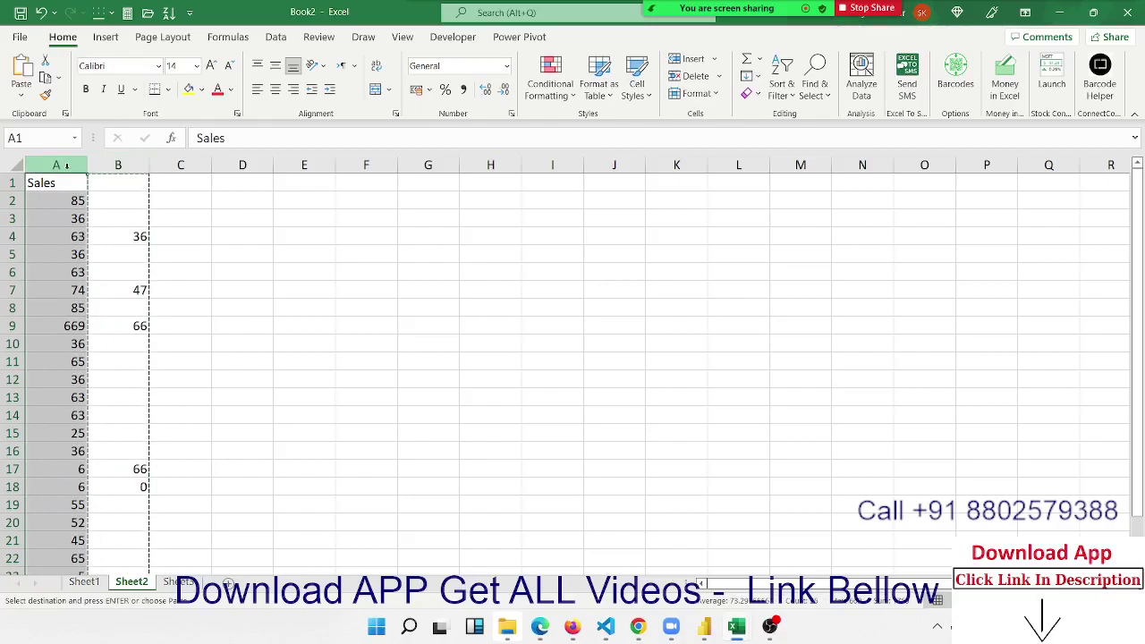
right_click(68, 169)
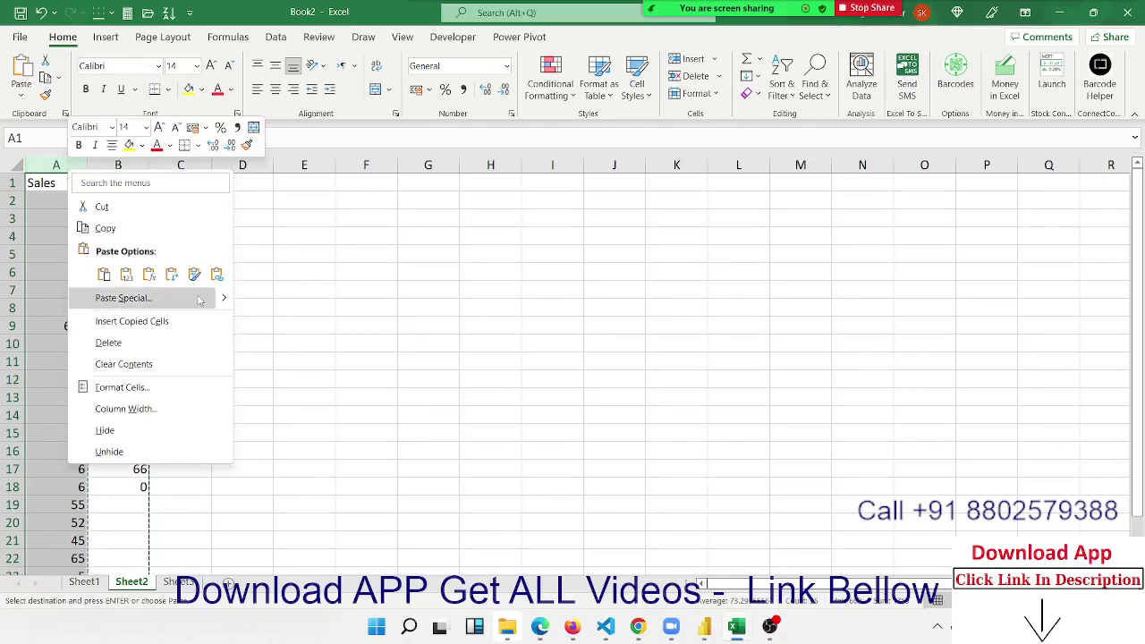
click(199, 300)
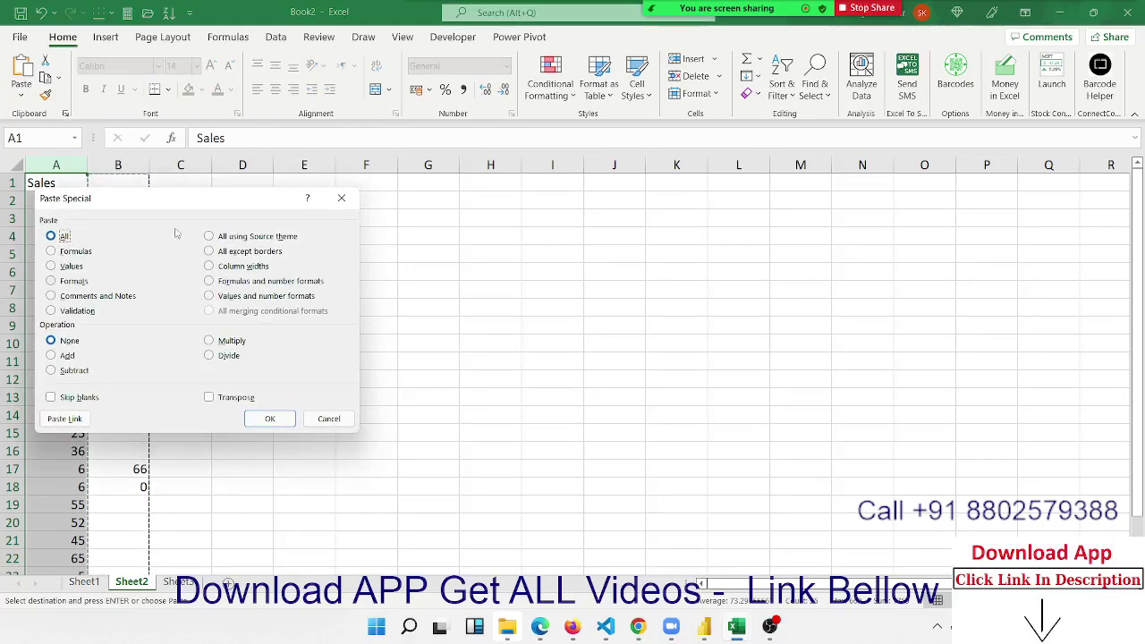
click(78, 398)
drag(222, 205, 411, 218)
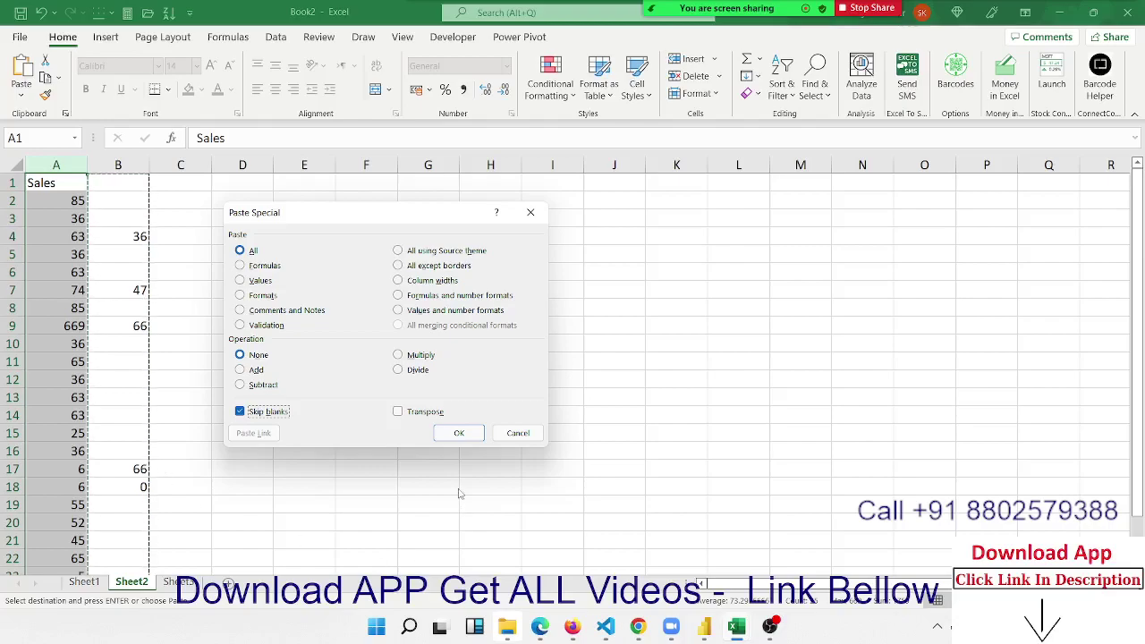
click(459, 434)
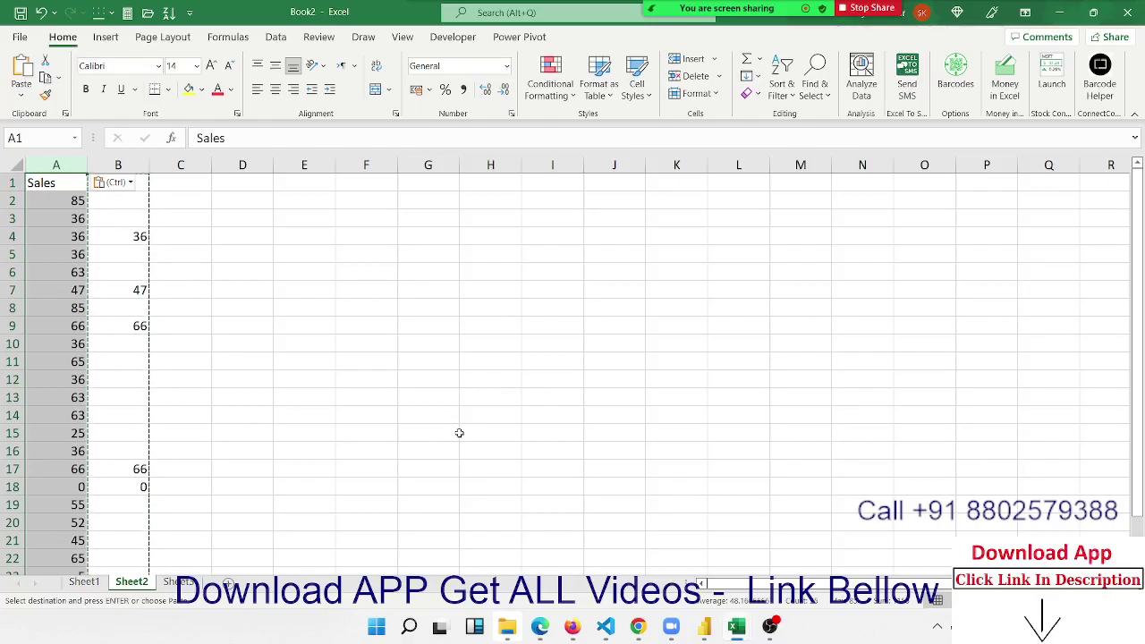
click(334, 279)
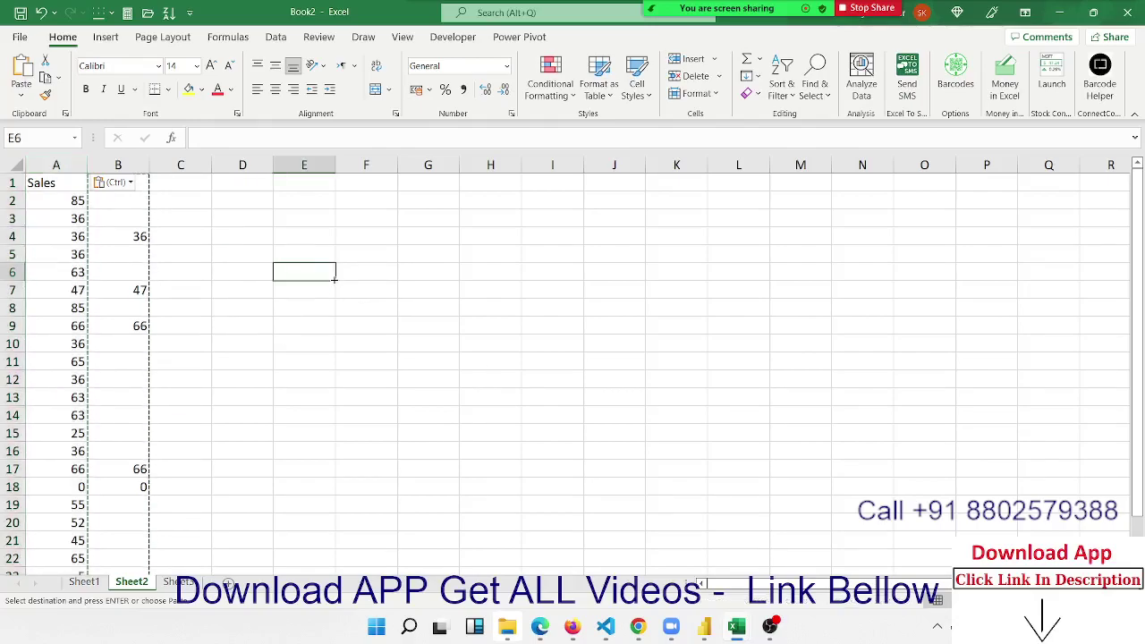
- On Sheet1, paste the Name and JAN columns (A1:B12) transposed at D15, then delete them
click(85, 584)
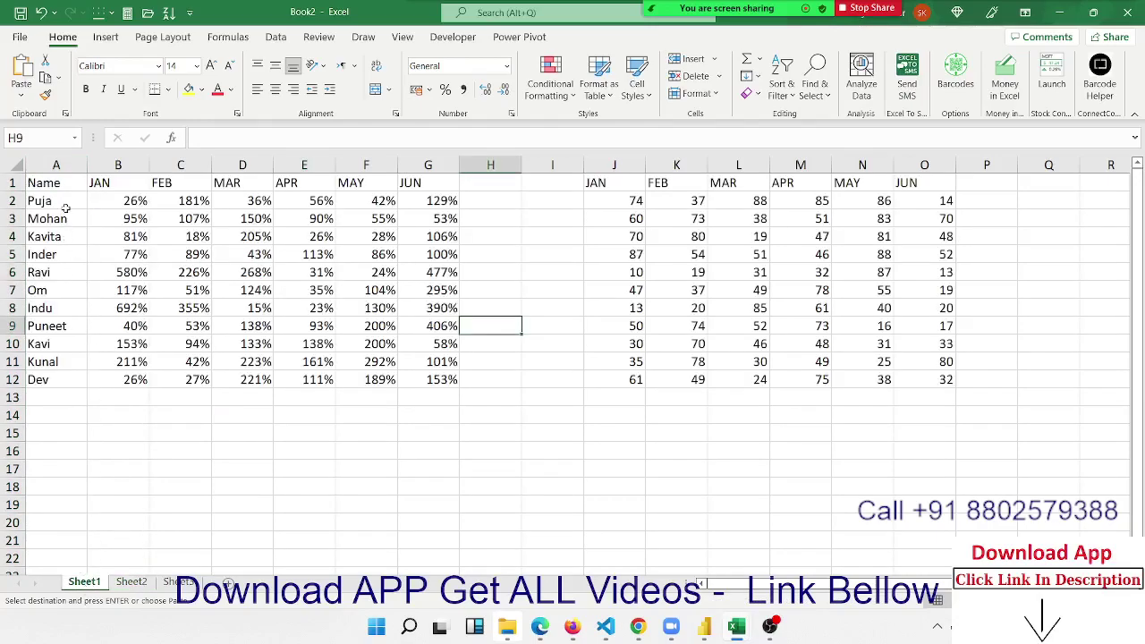
mouse_move(57, 183)
mouse_down()
mouse_move(104, 293)
mouse_move(120, 383)
mouse_up()
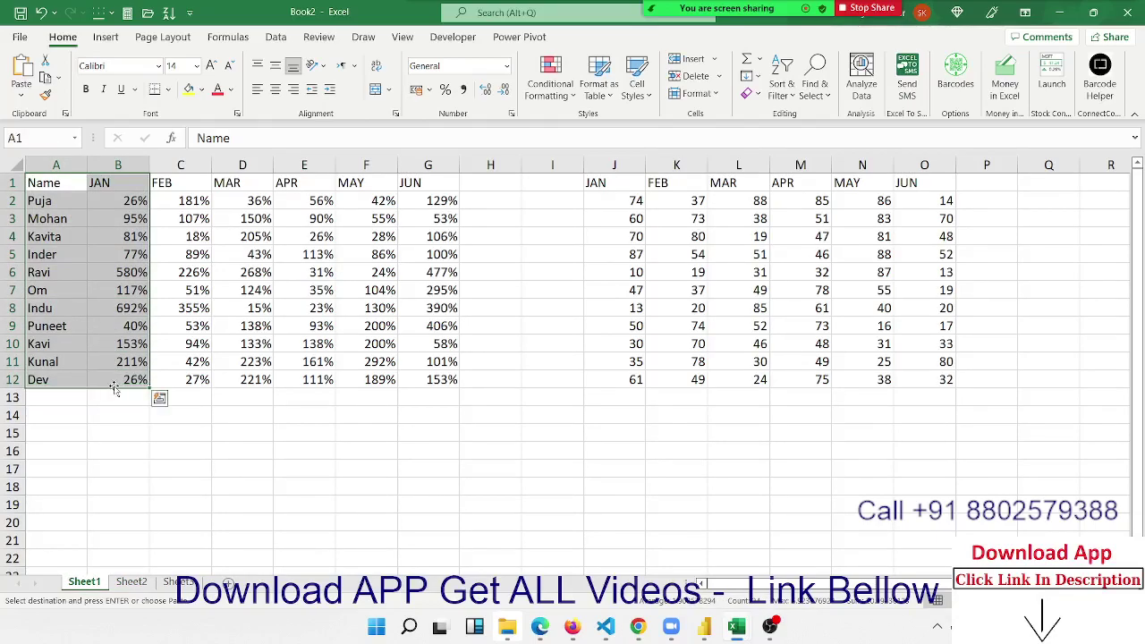
key(ctrl+c)
click(227, 434)
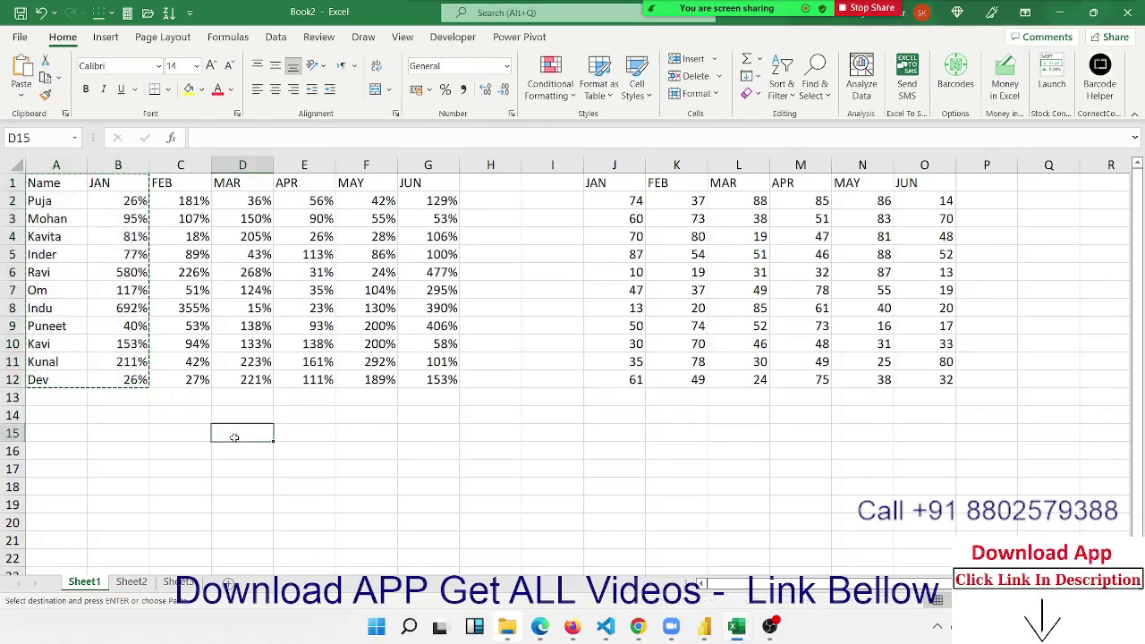
right_click(235, 435)
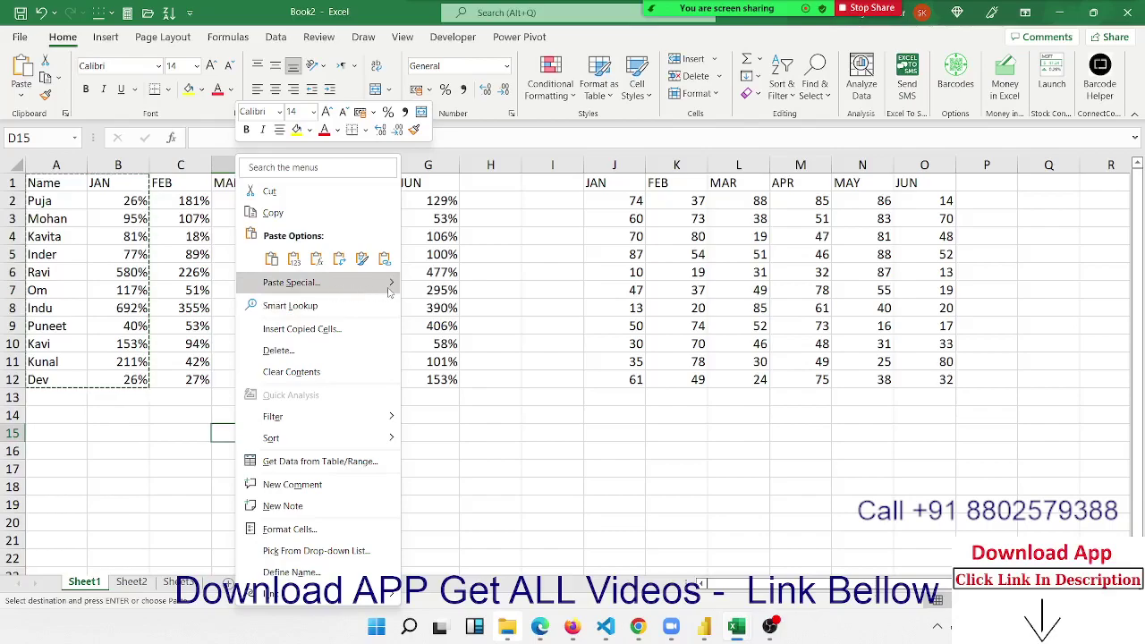
mouse_move(391, 294)
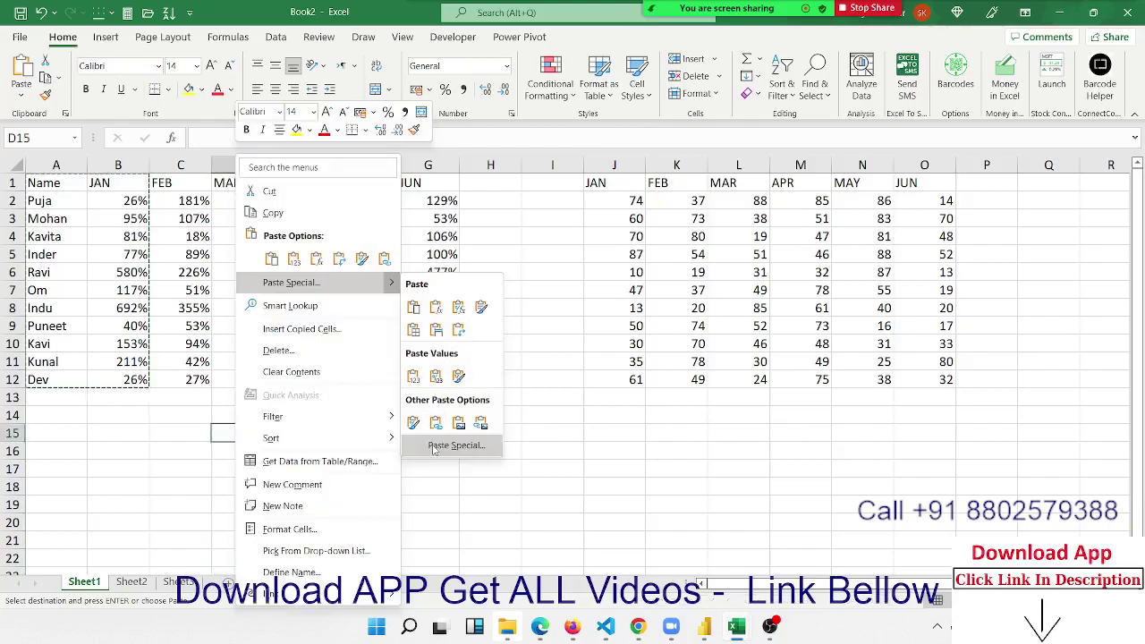
click(434, 447)
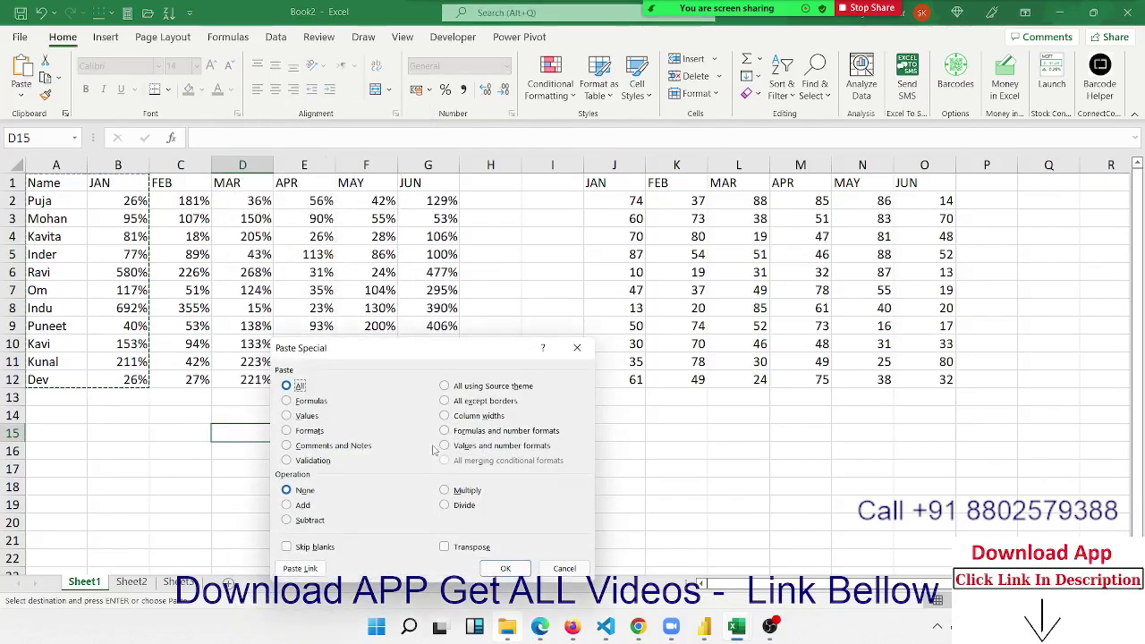
click(446, 547)
click(494, 568)
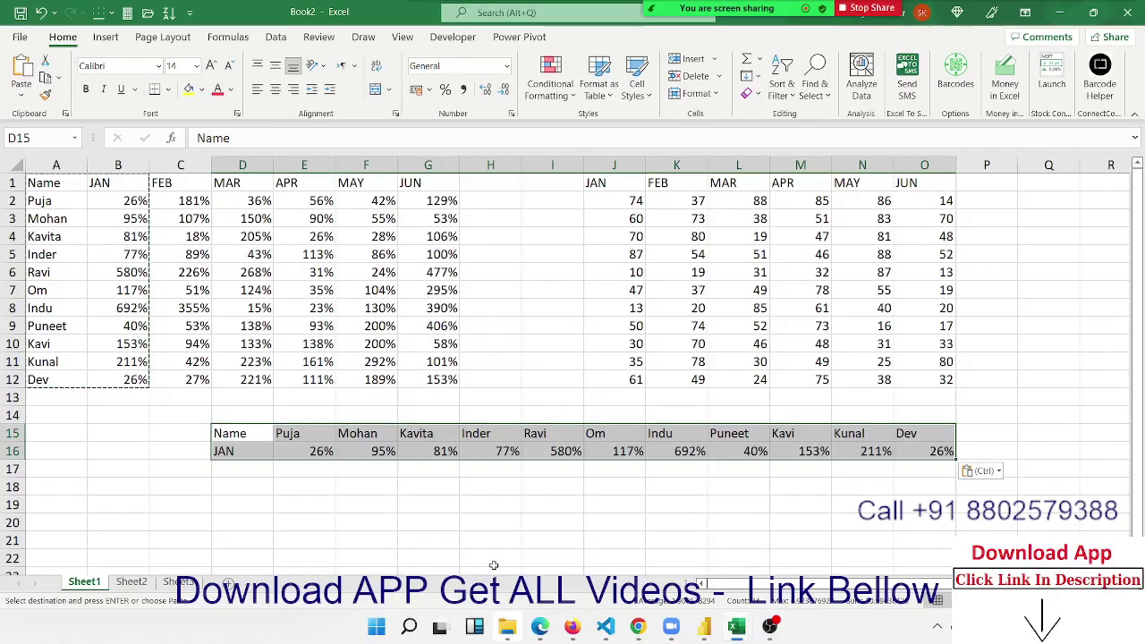
key(Delete)
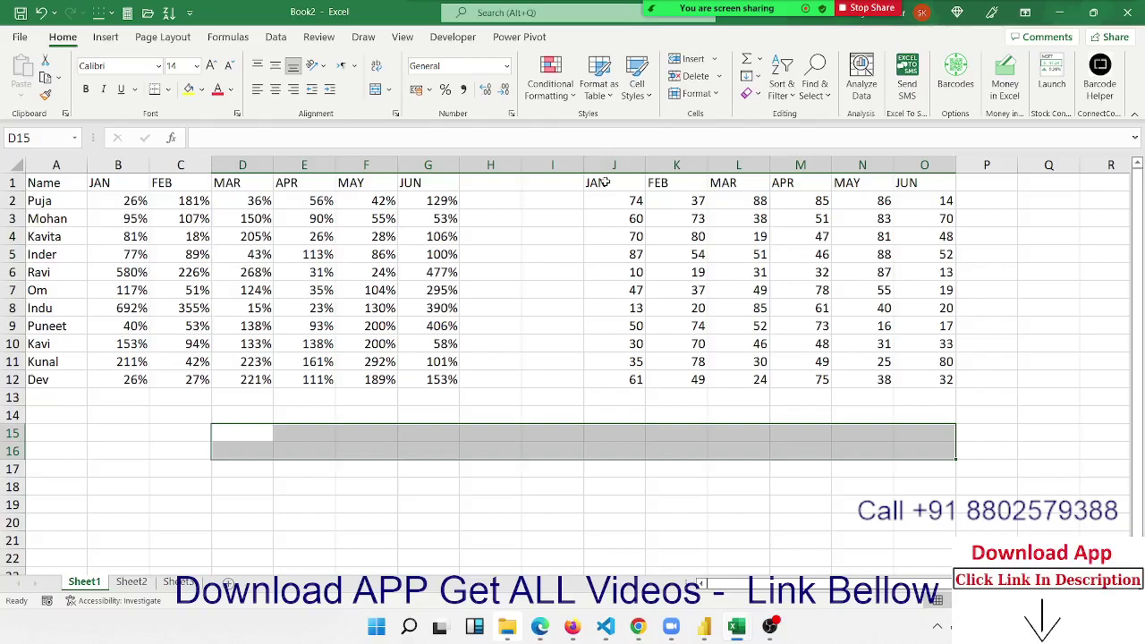
- Copy the JAN–JUN table J1:O12 from Sheet1 and paste it at A1 of the third sheet
drag(605, 183, 922, 383)
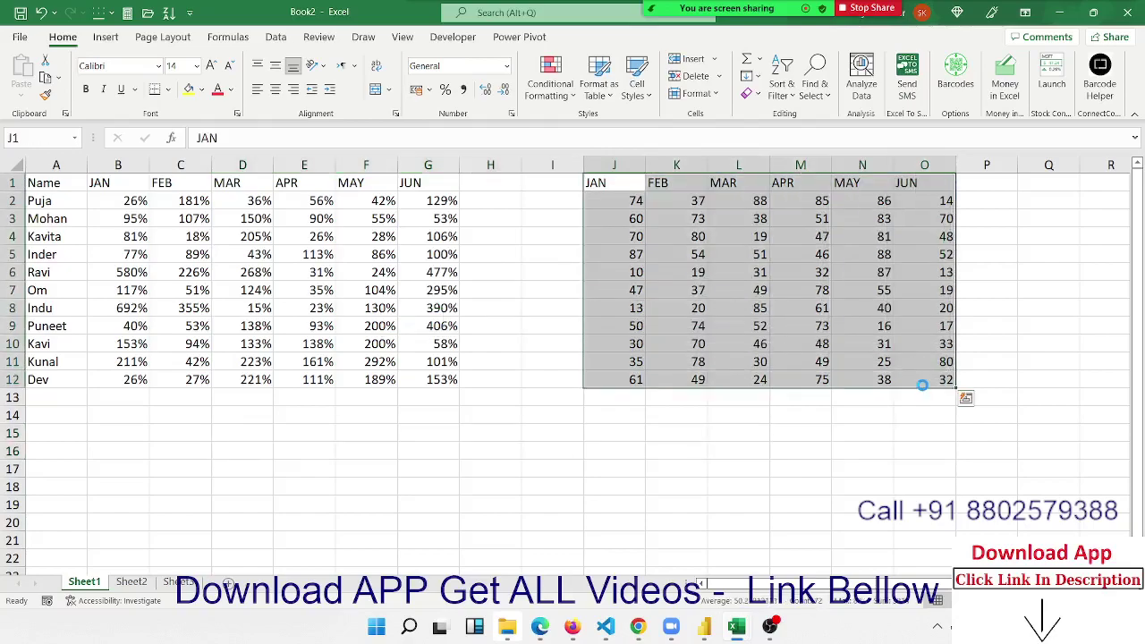
key(ctrl+c)
click(132, 582)
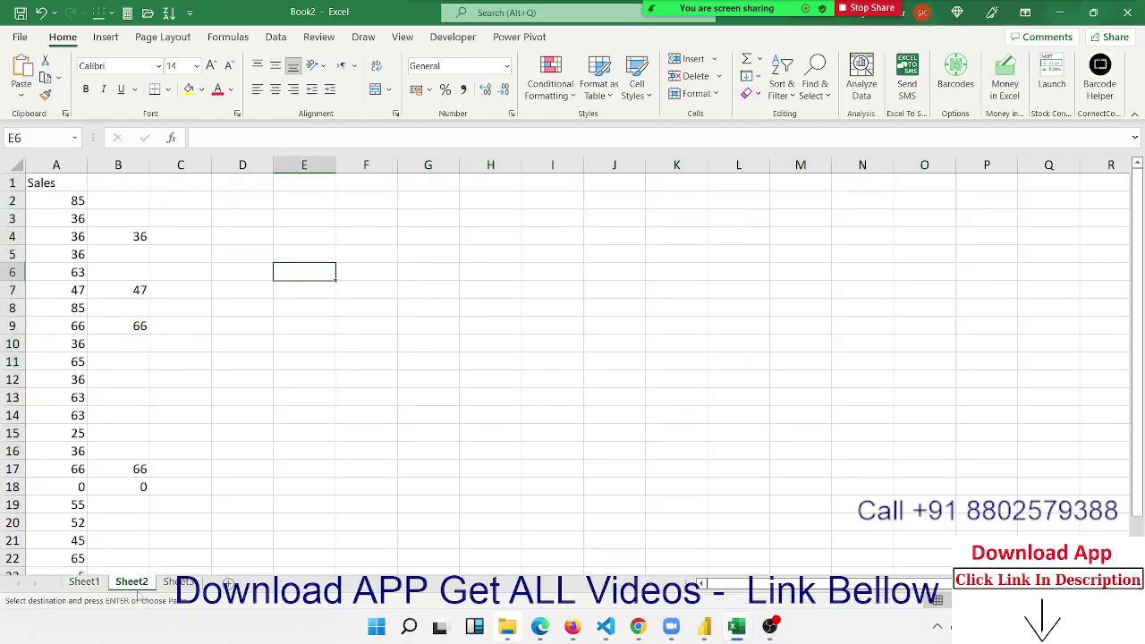
click(178, 582)
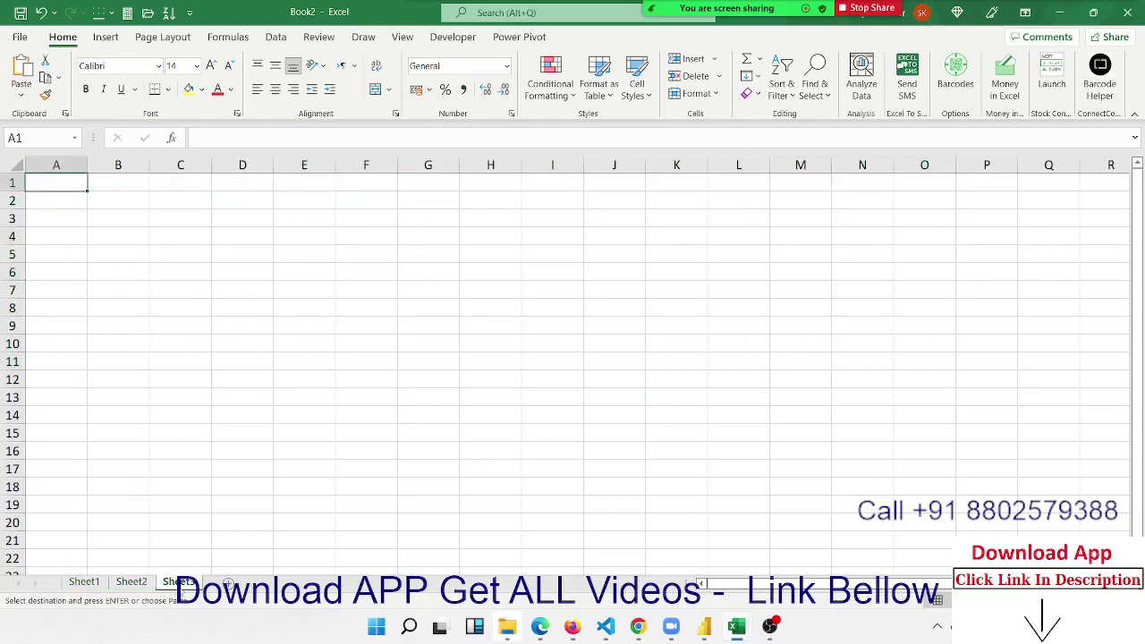
key(ctrl+v)
key(ctrl)
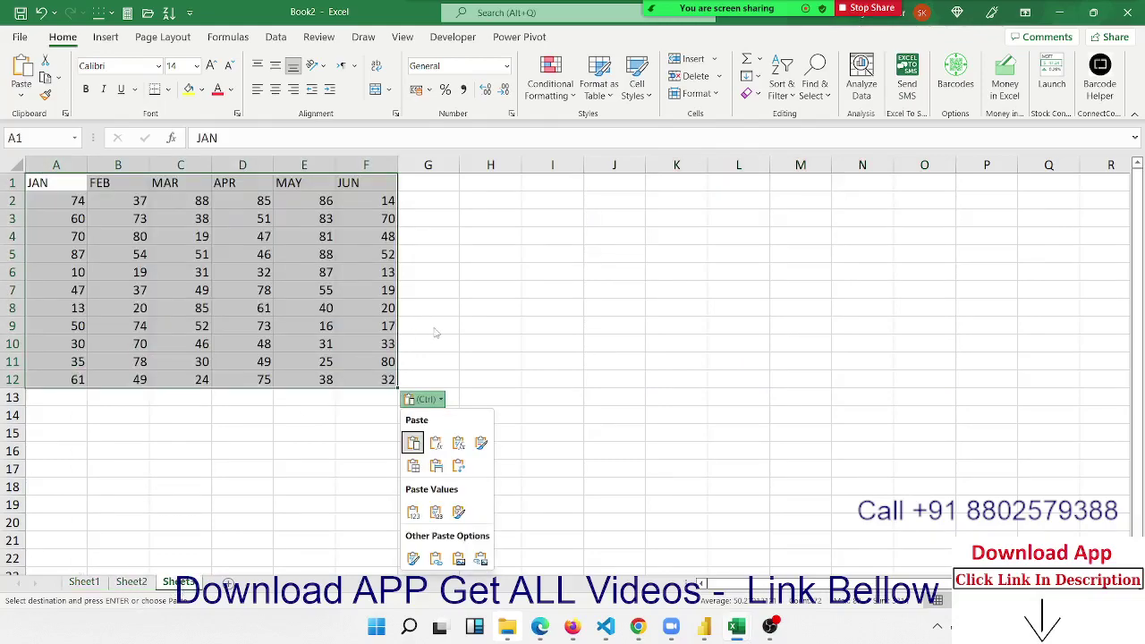
key(Escape)
click(9, 183)
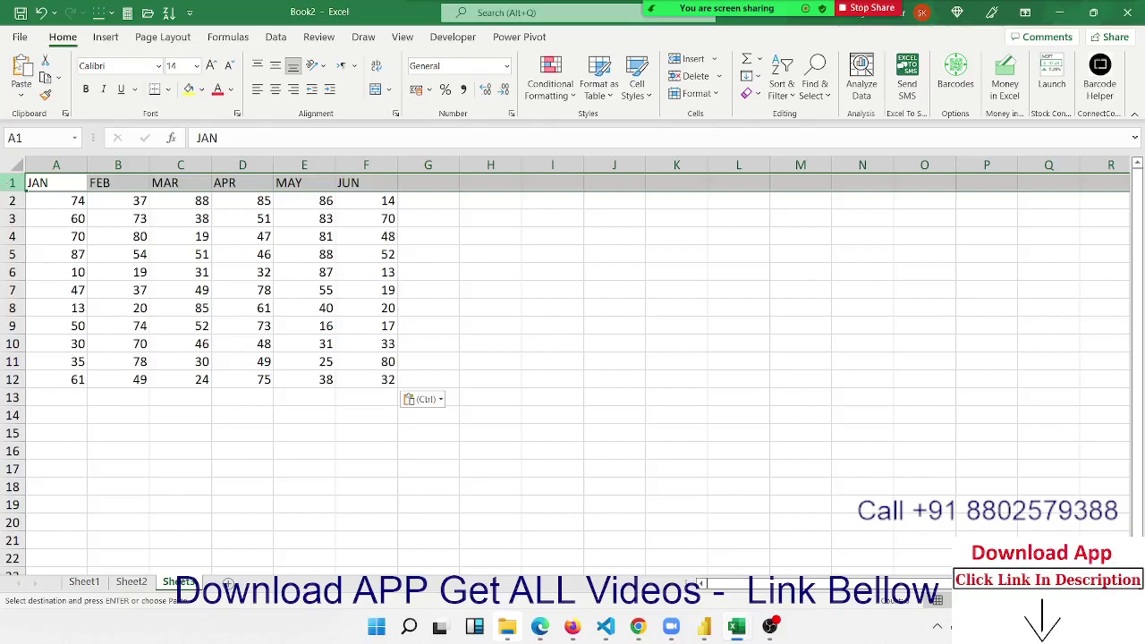
click(118, 219)
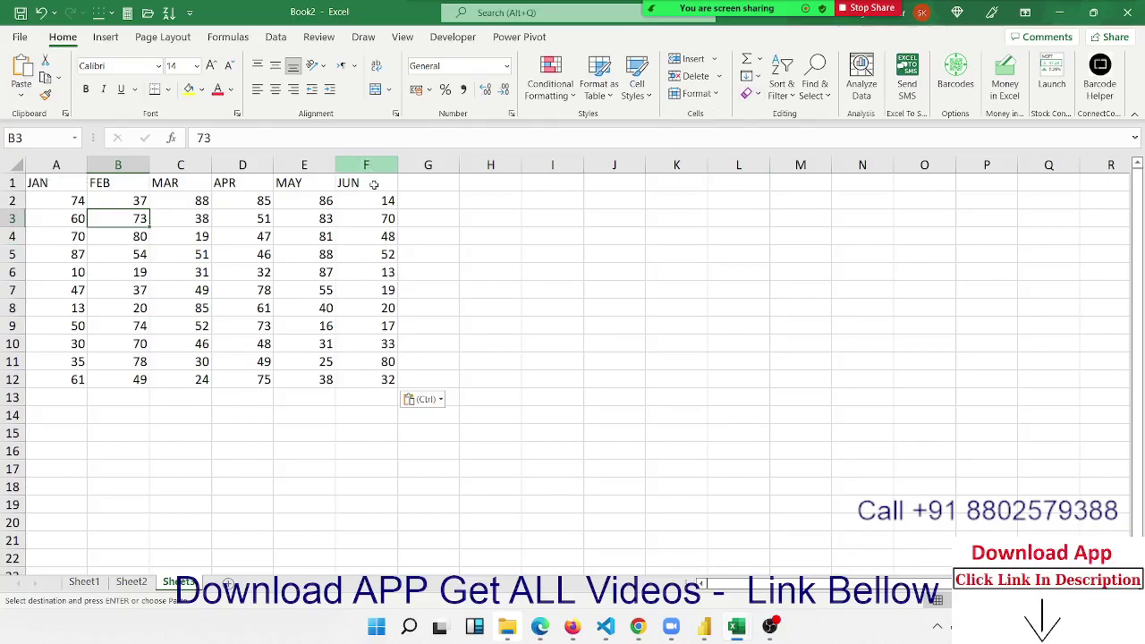
click(743, 184)
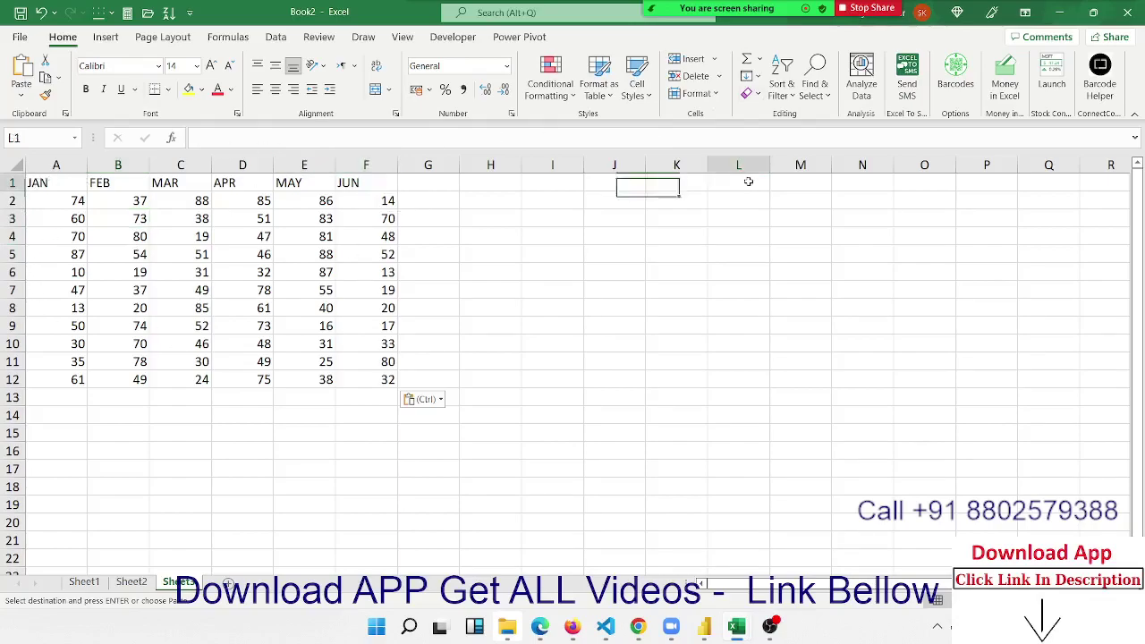
key(Escape)
text(=)
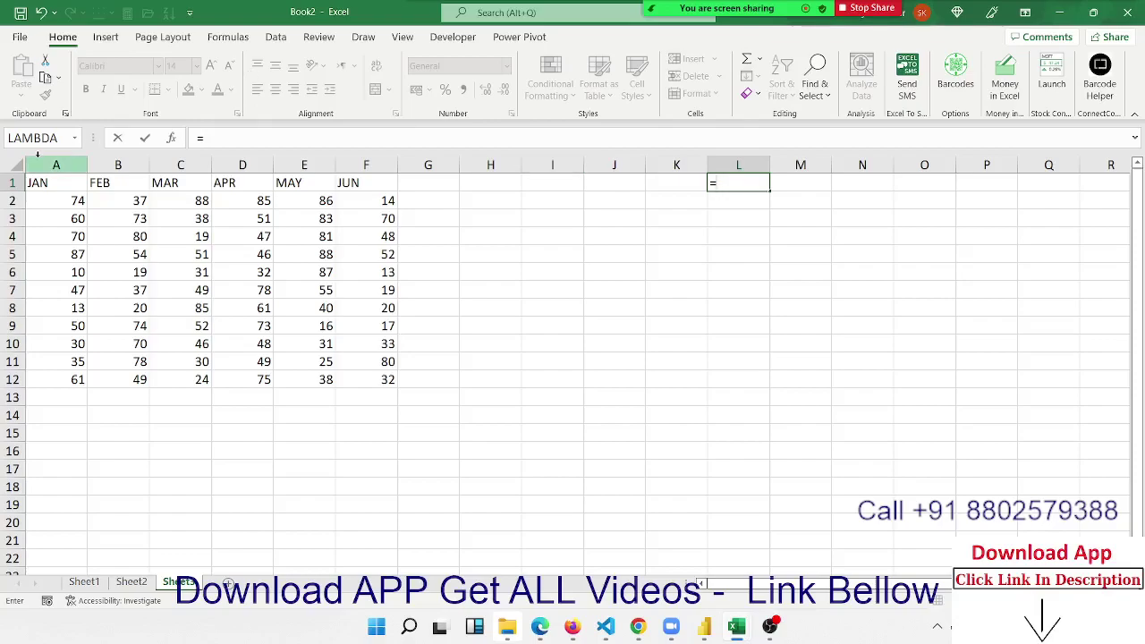
click(40, 182)
key(Return)
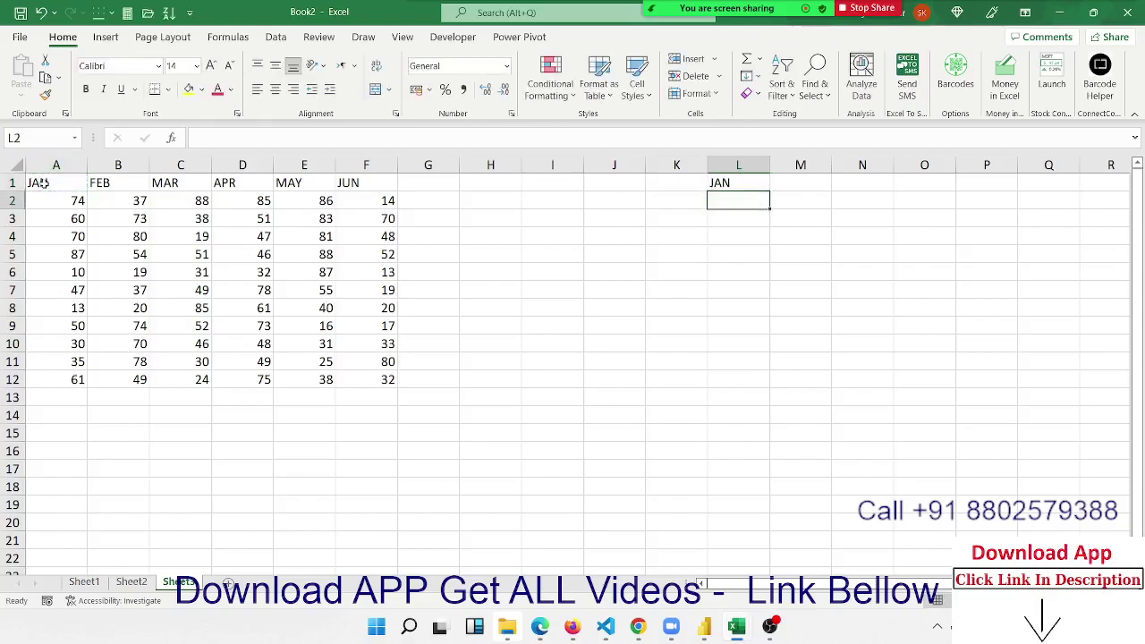
key(Up)
key(shift+Right)
key(shift+Right)
key(shift+Right)
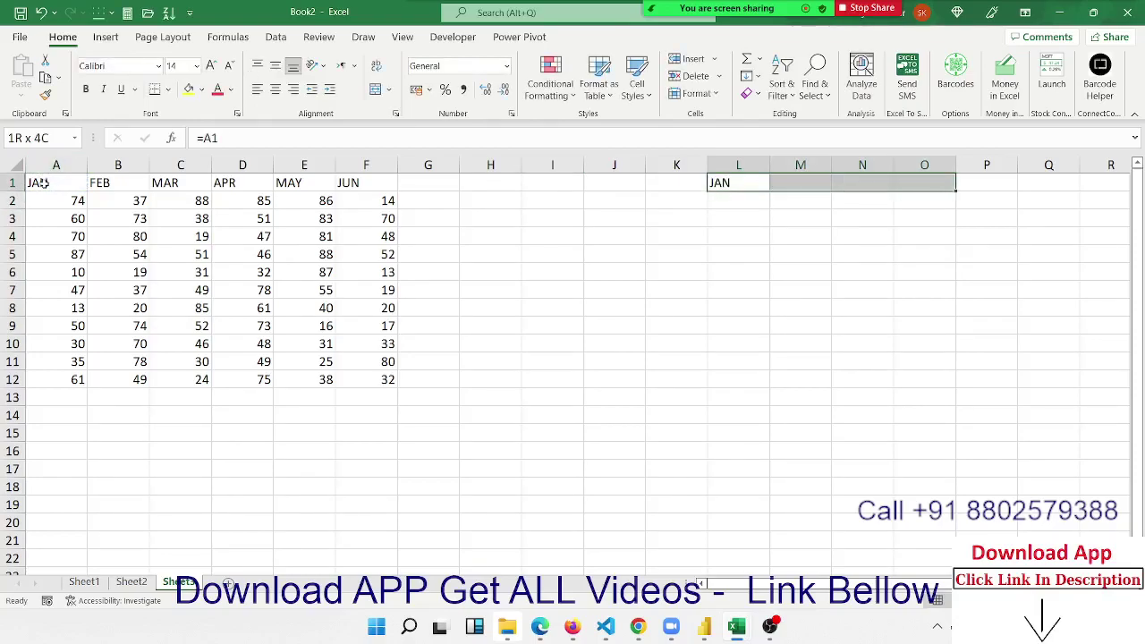
key(shift+Right)
key(ctrl+r)
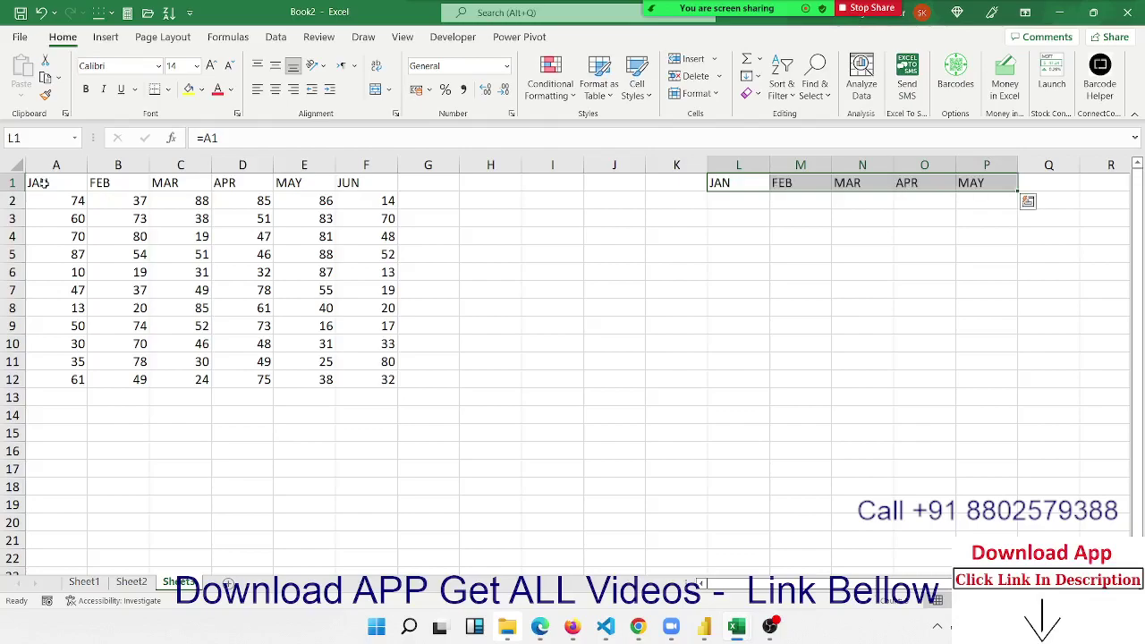
key(shift+Down)
key(shift+Down)
key(shift+Down)
key(shift+Down)
key(shift+Down)
key(shift+Down)
key(shift+Down)
key(shift+Down)
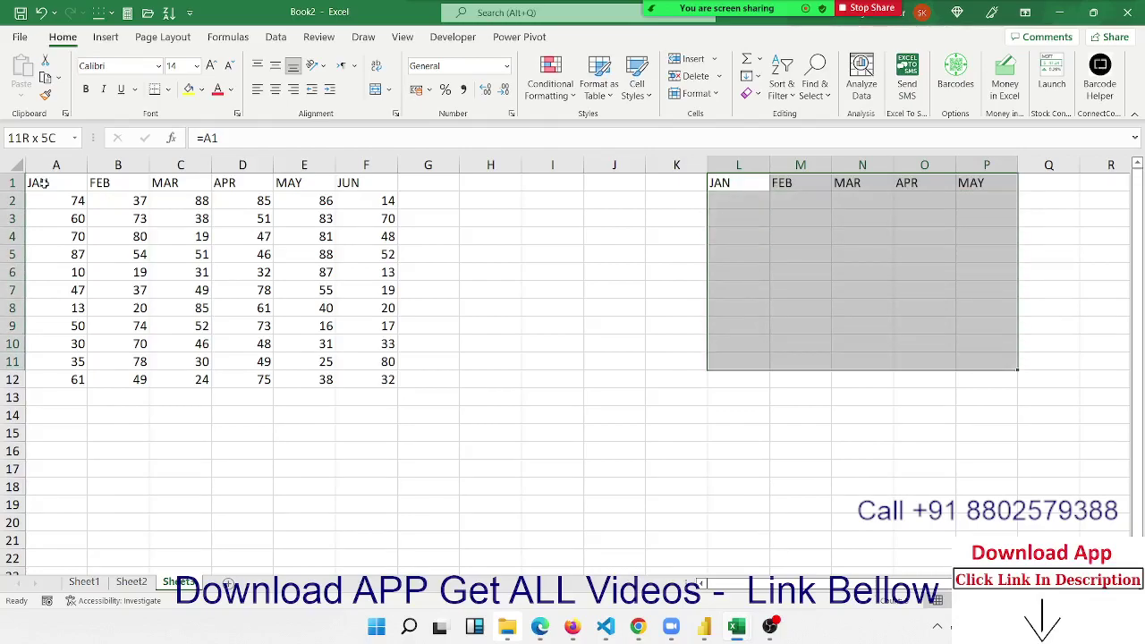
key(shift+Down)
key(ctrl+d)
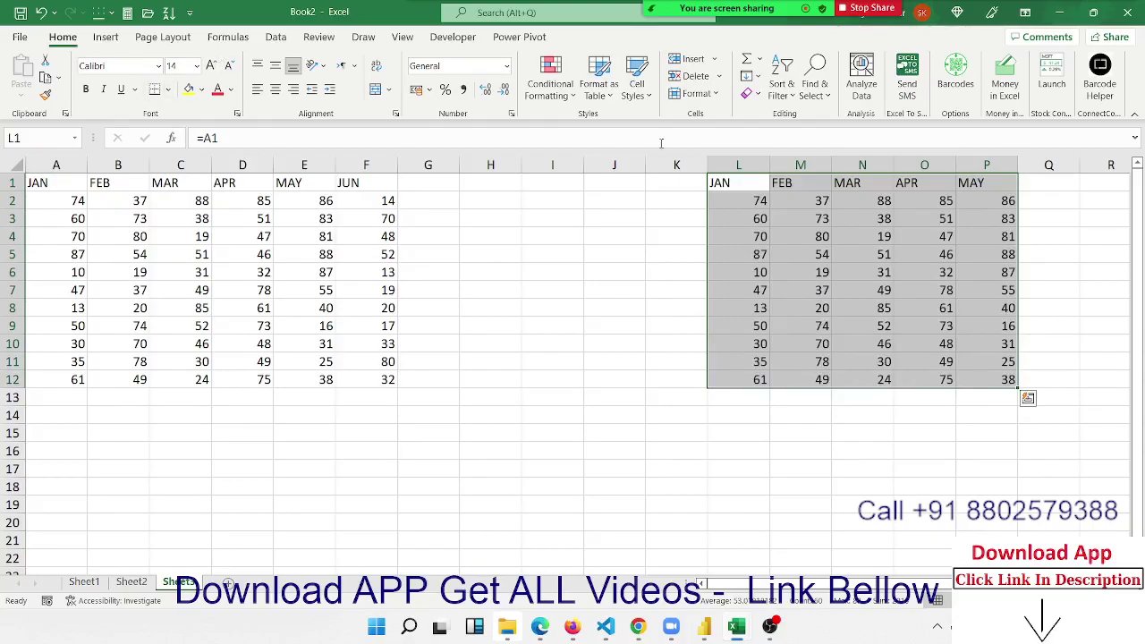
click(768, 182)
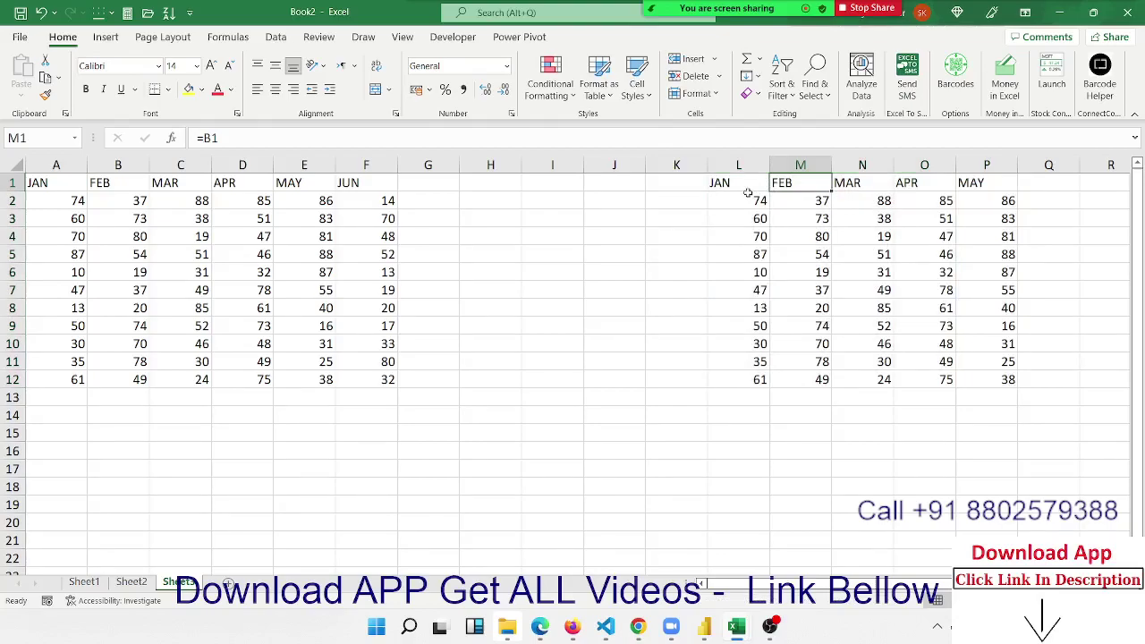
key(ctrl+z)
key(ctrl+z)
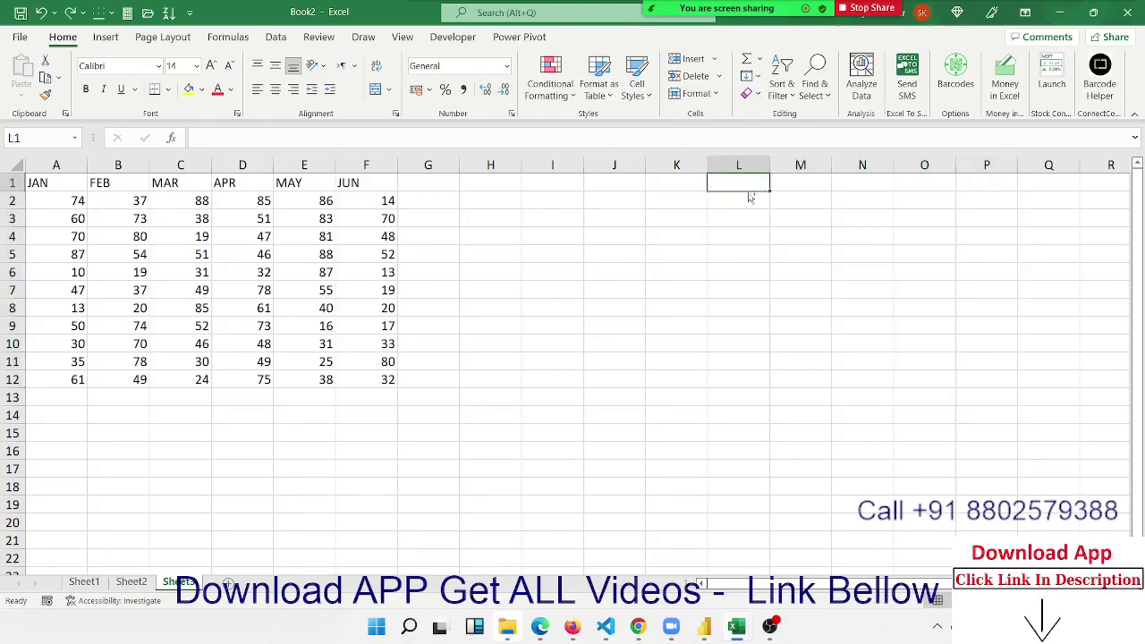
- Link L1 to A1 with =A1 and fill the formula across L1:P14
text(=)
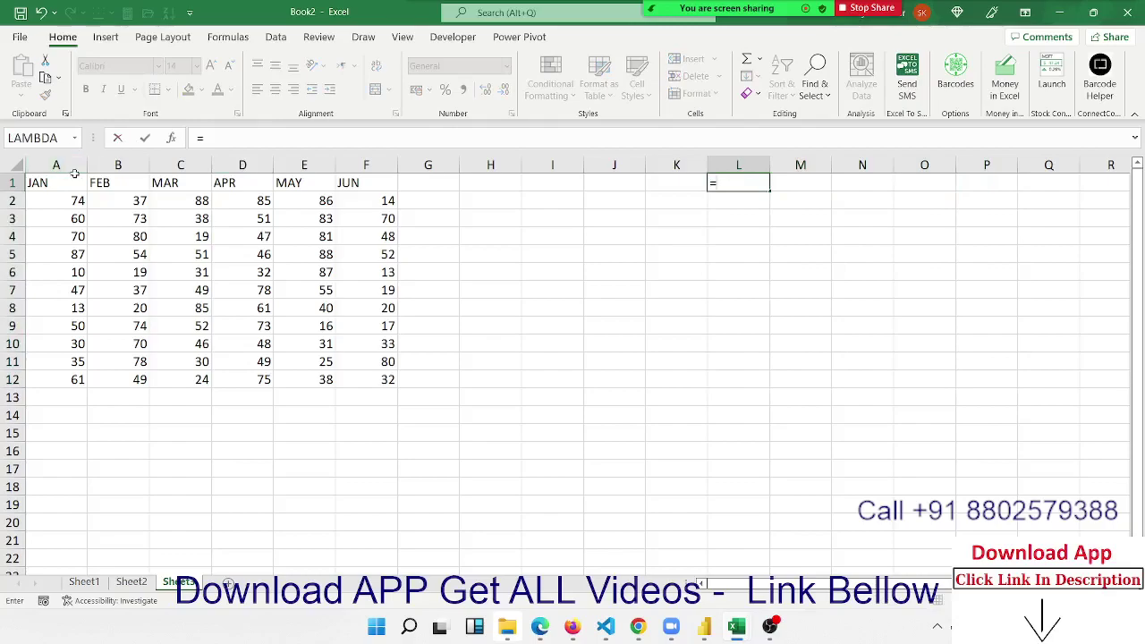
click(74, 179)
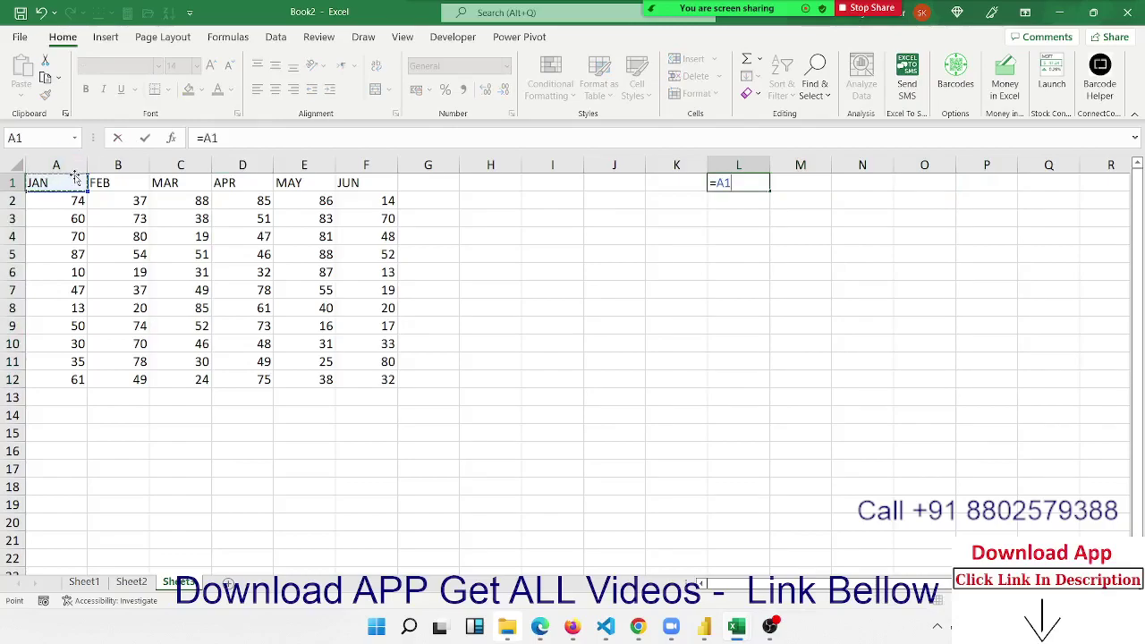
key(Return)
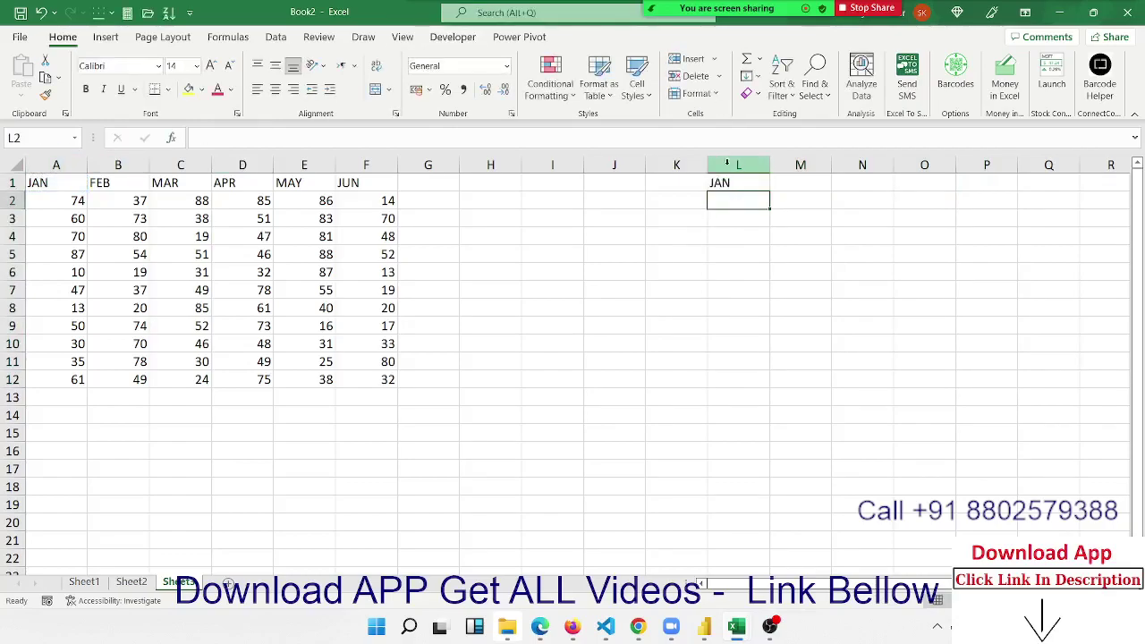
click(752, 182)
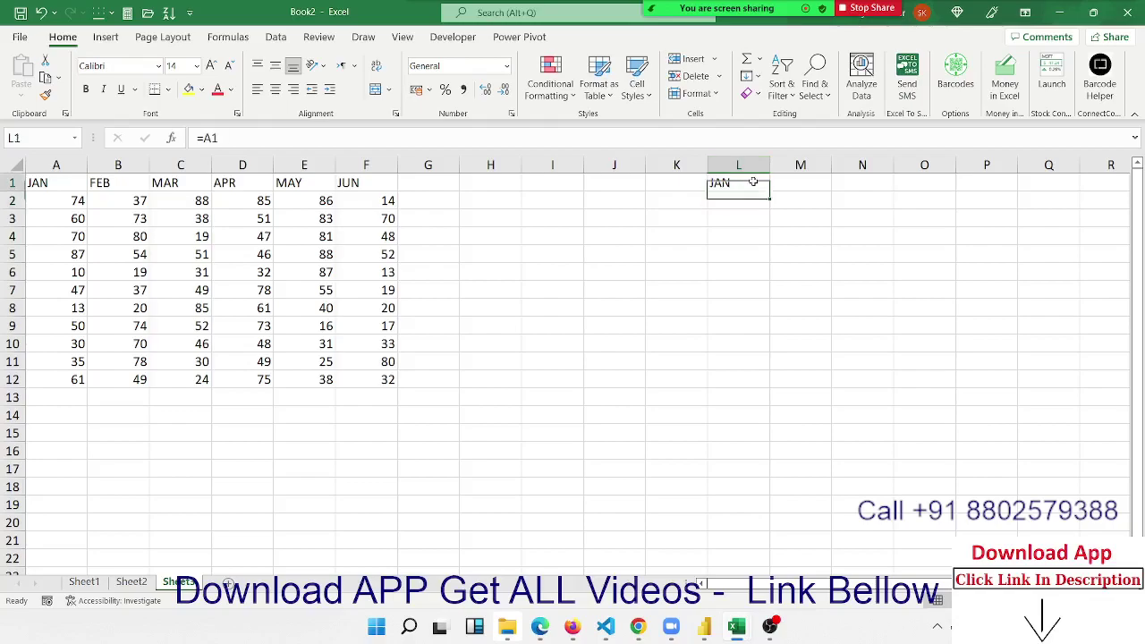
mouse_move(771, 192)
mouse_down()
mouse_move(1017, 191)
mouse_move(1026, 424)
mouse_up()
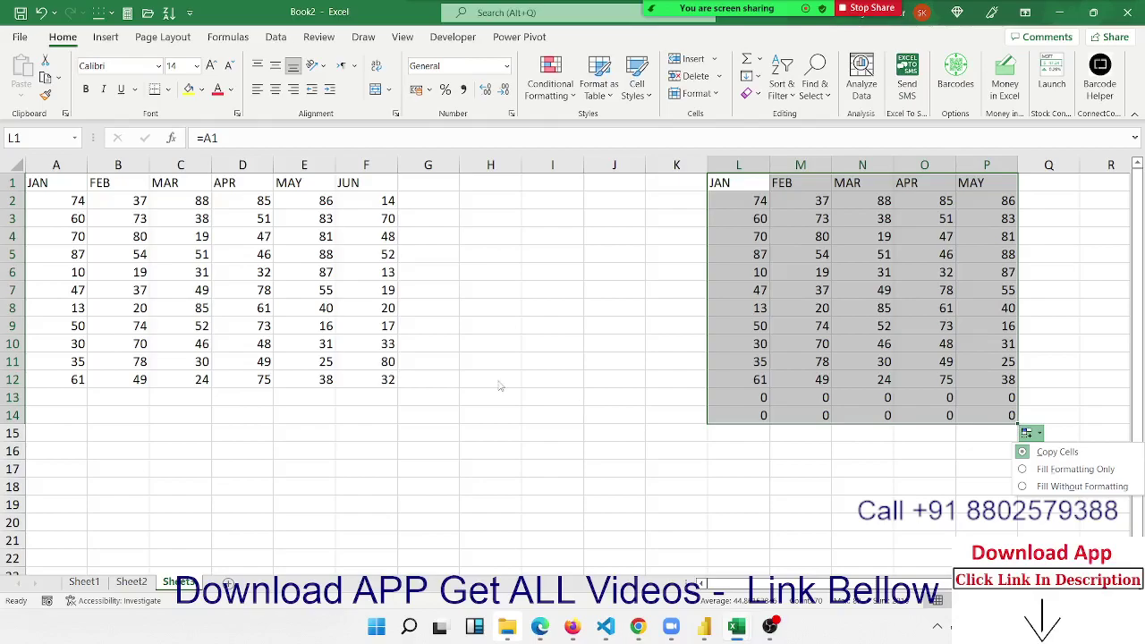
- Change A2 from 74 to 47 and check the linked formula in L3
click(59, 197)
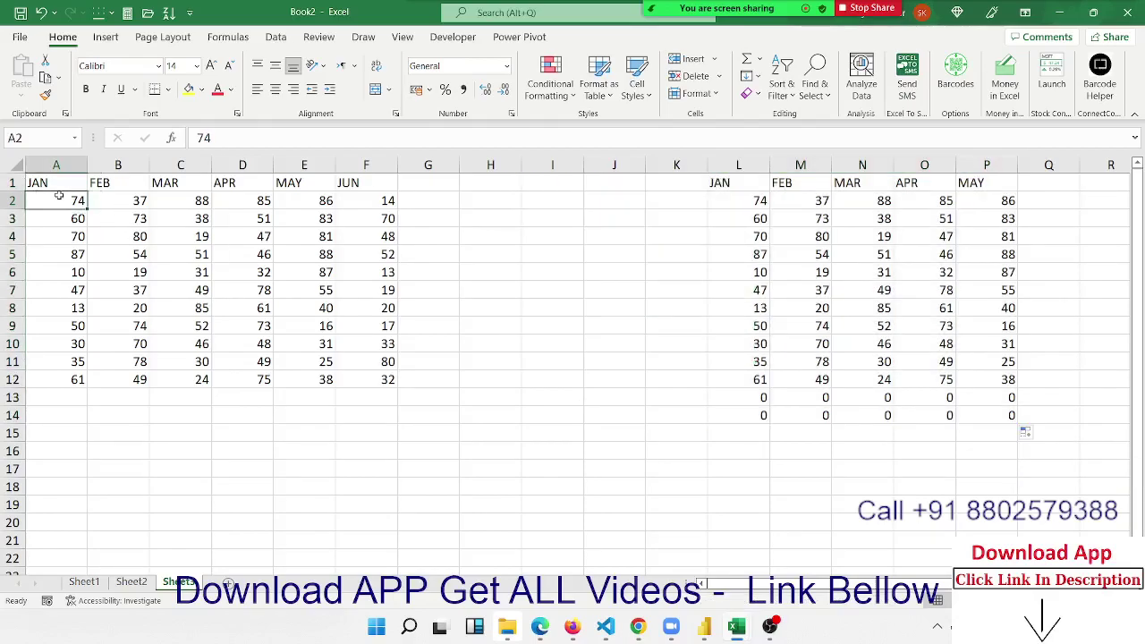
text(47)
key(Return)
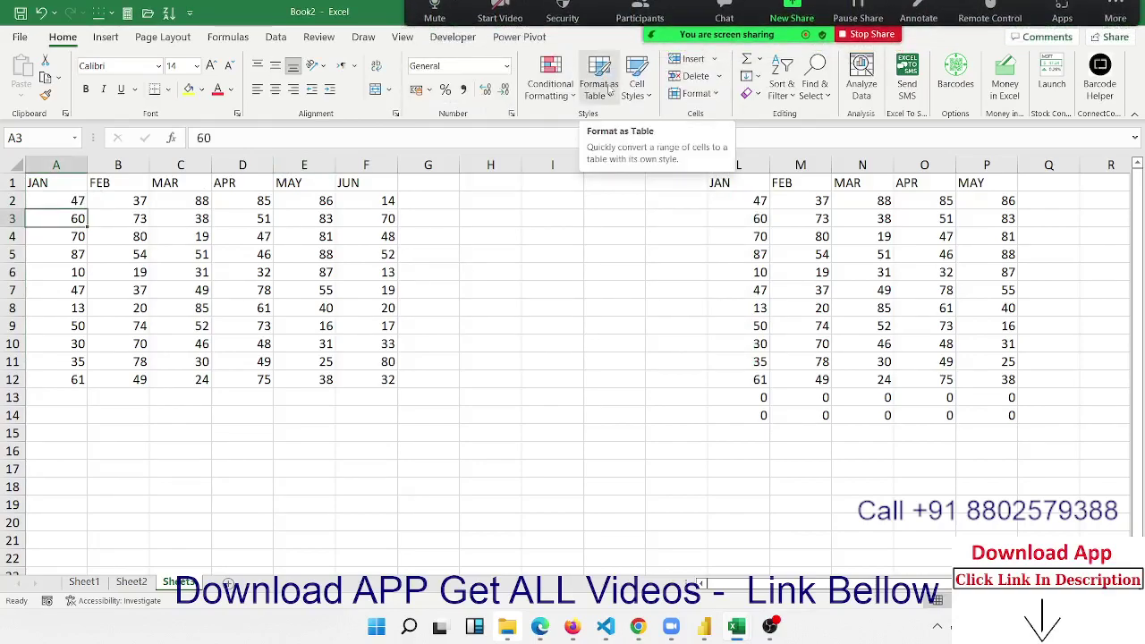
click(761, 215)
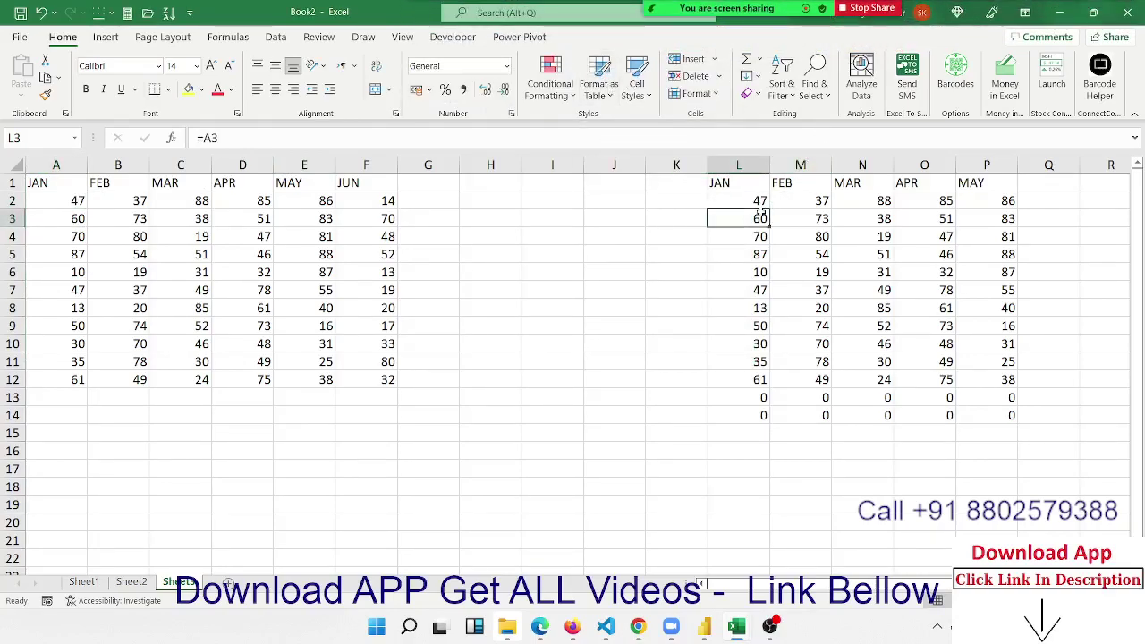
- Select the linked block L1:P14 and delete it
key(ctrl+Up)
key(Down)
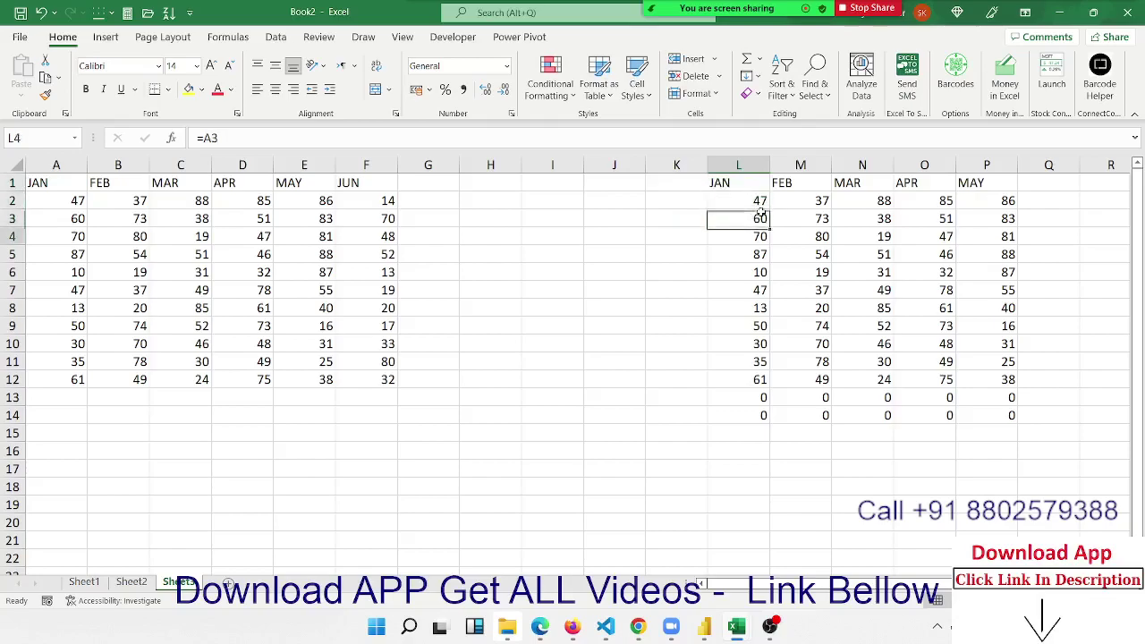
key(Down)
key(Down)
key(ctrl+Up)
key(ctrl+shift+Right)
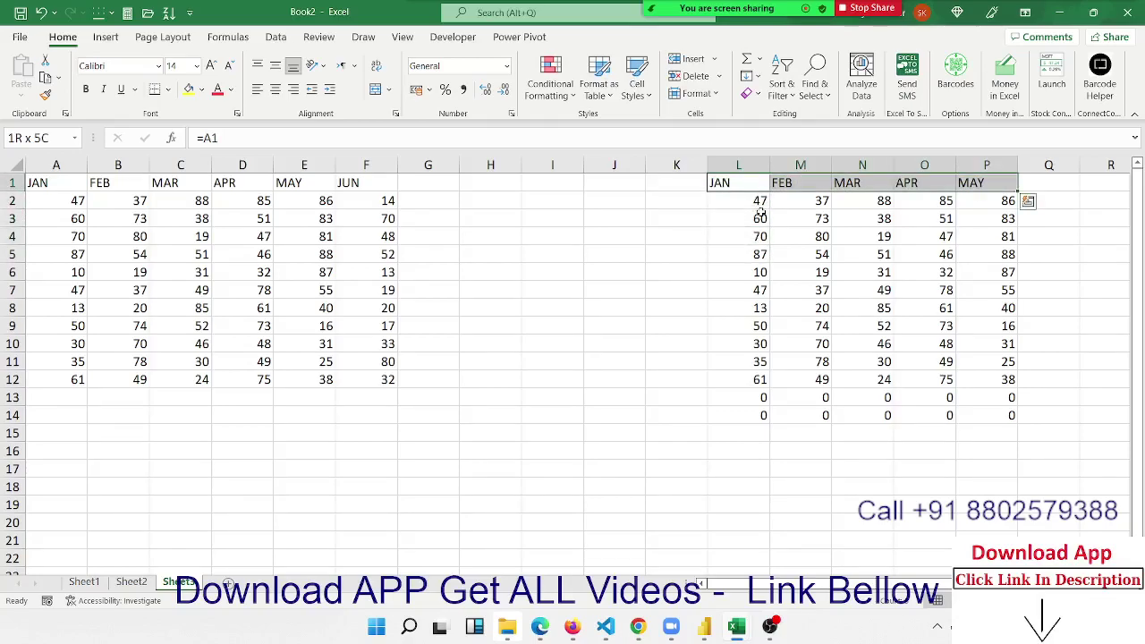
key(ctrl+shift+Down)
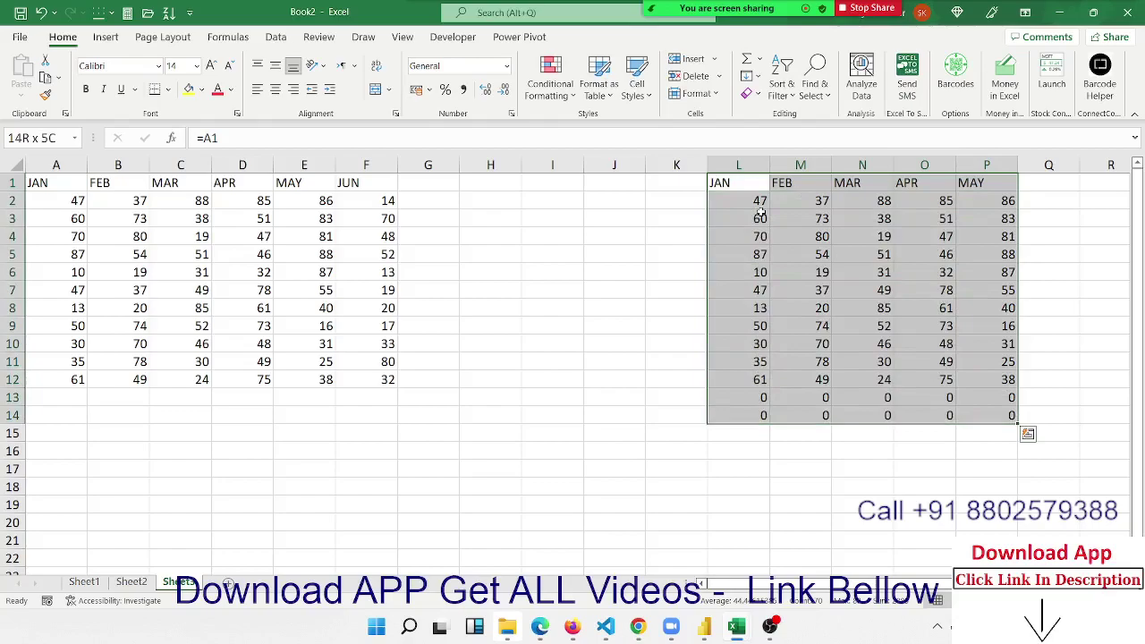
key(Delete)
mouse_move(761, 217)
mouse_down()
mouse_move(504, 220)
mouse_move(460, 235)
mouse_up()
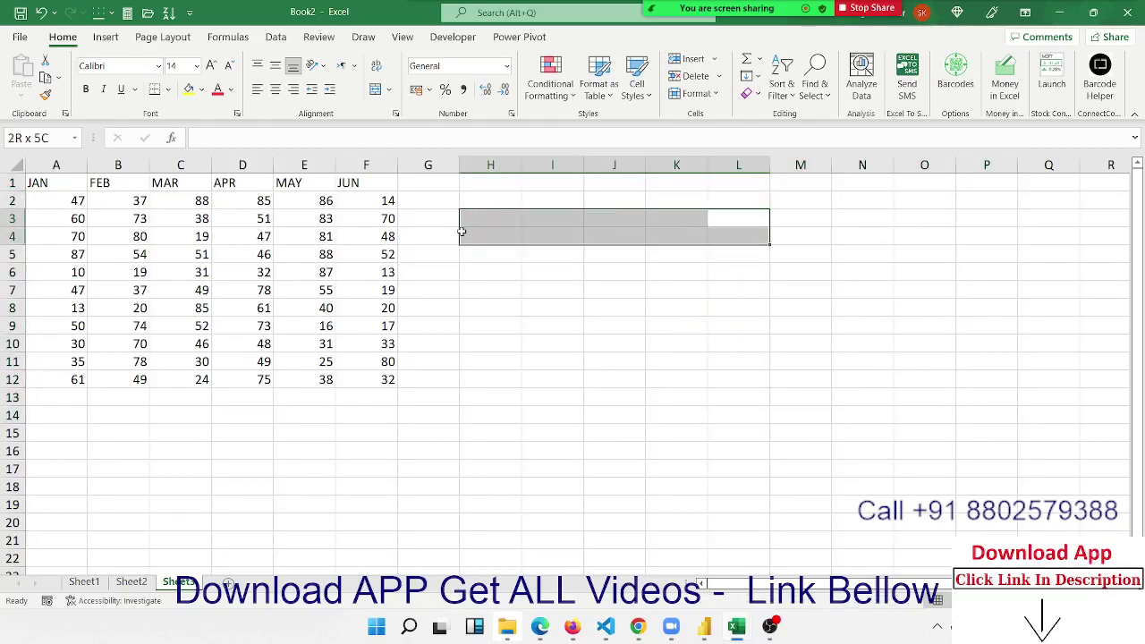
click(463, 233)
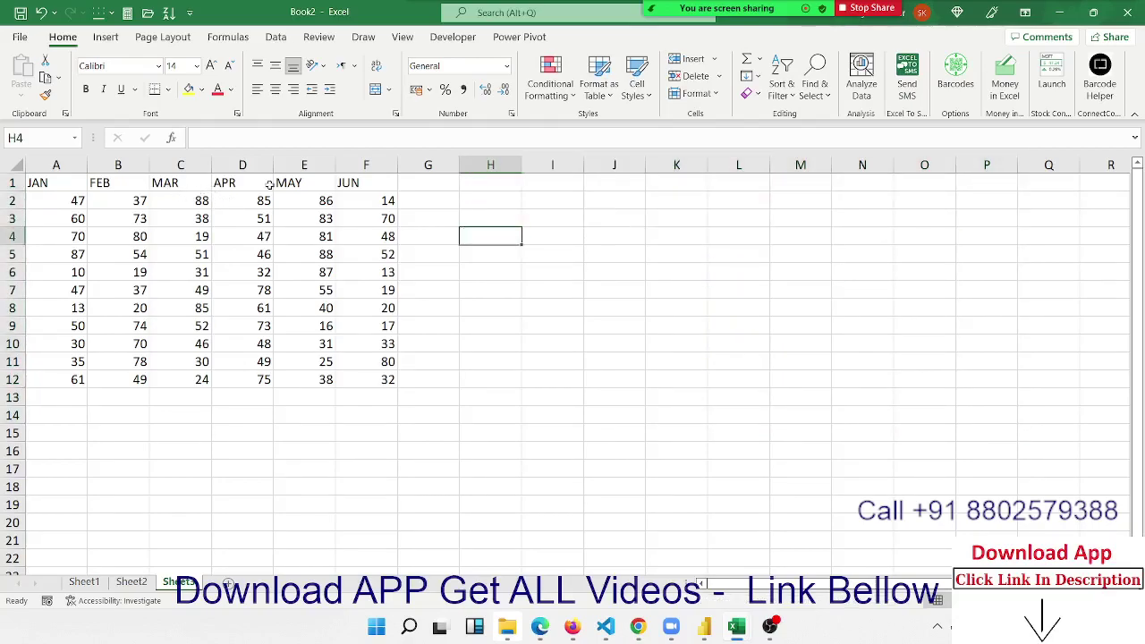
mouse_move(640, 8)
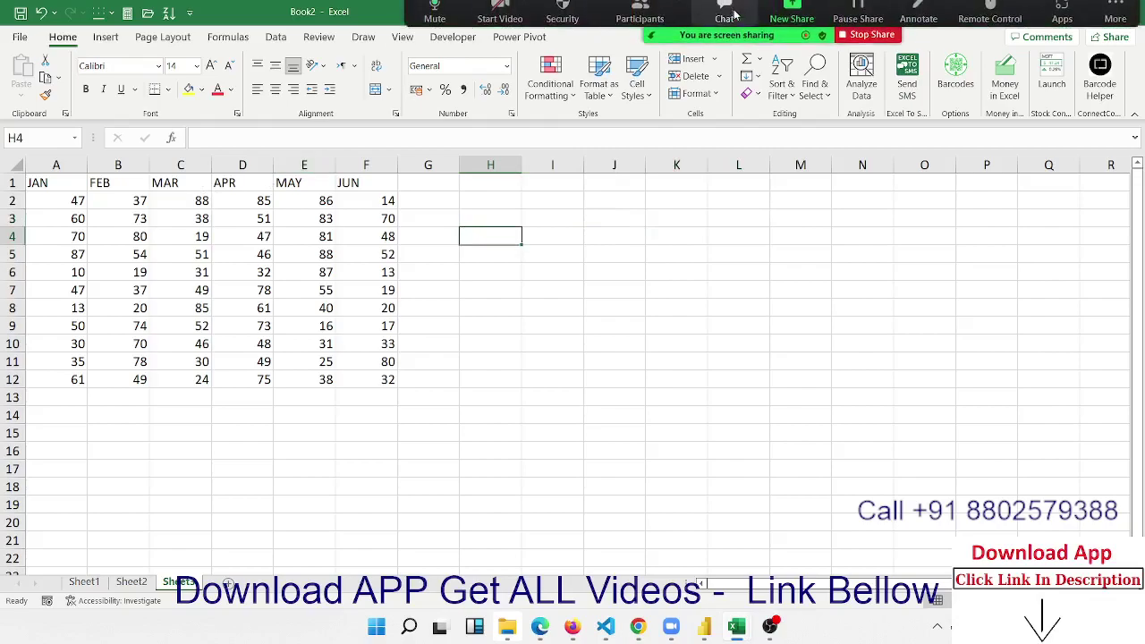
click(659, 25)
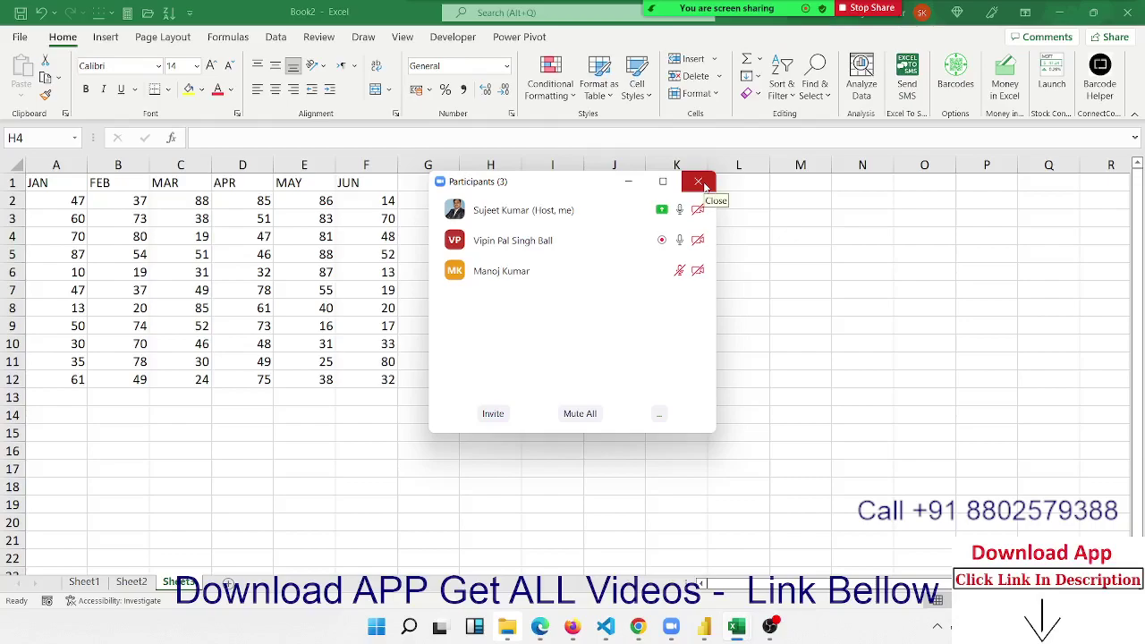
click(689, 270)
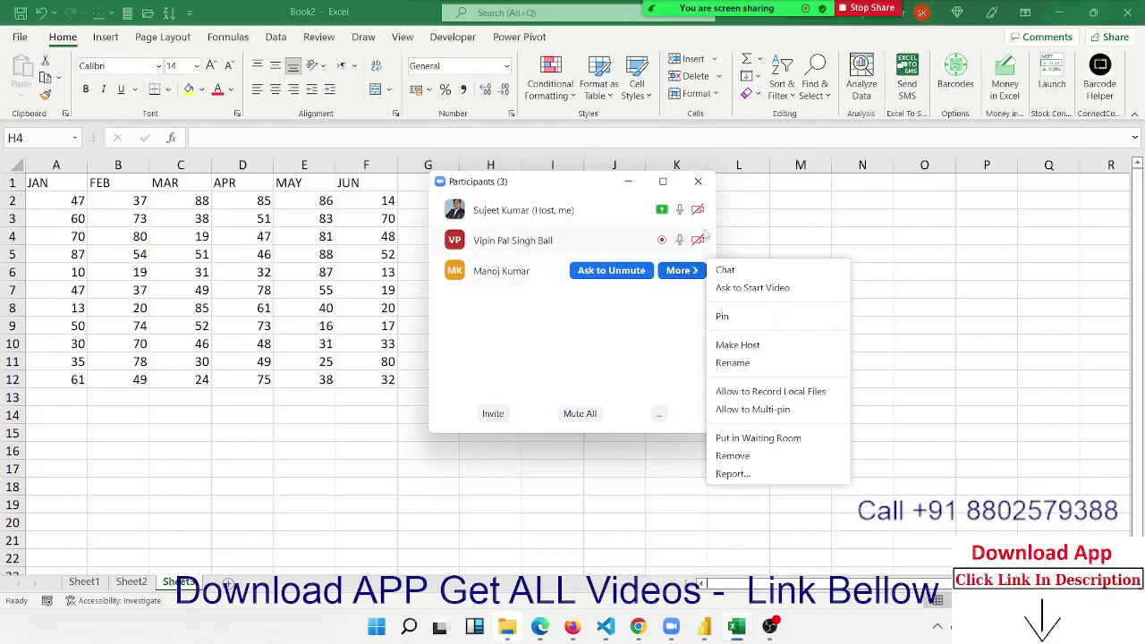
key(Escape)
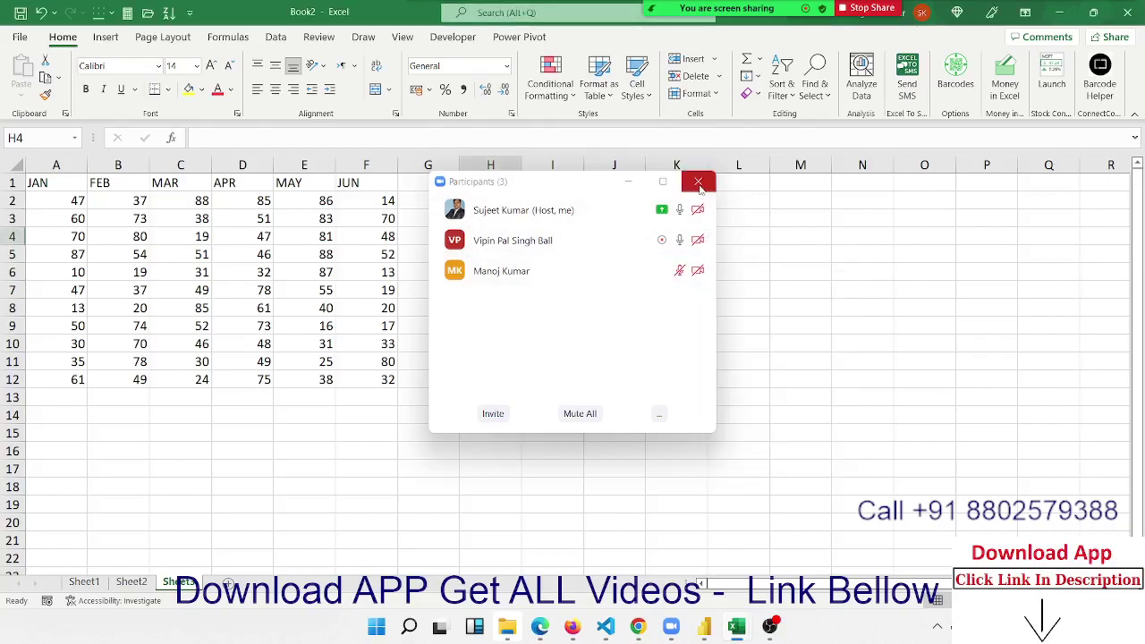
click(682, 271)
click(640, 273)
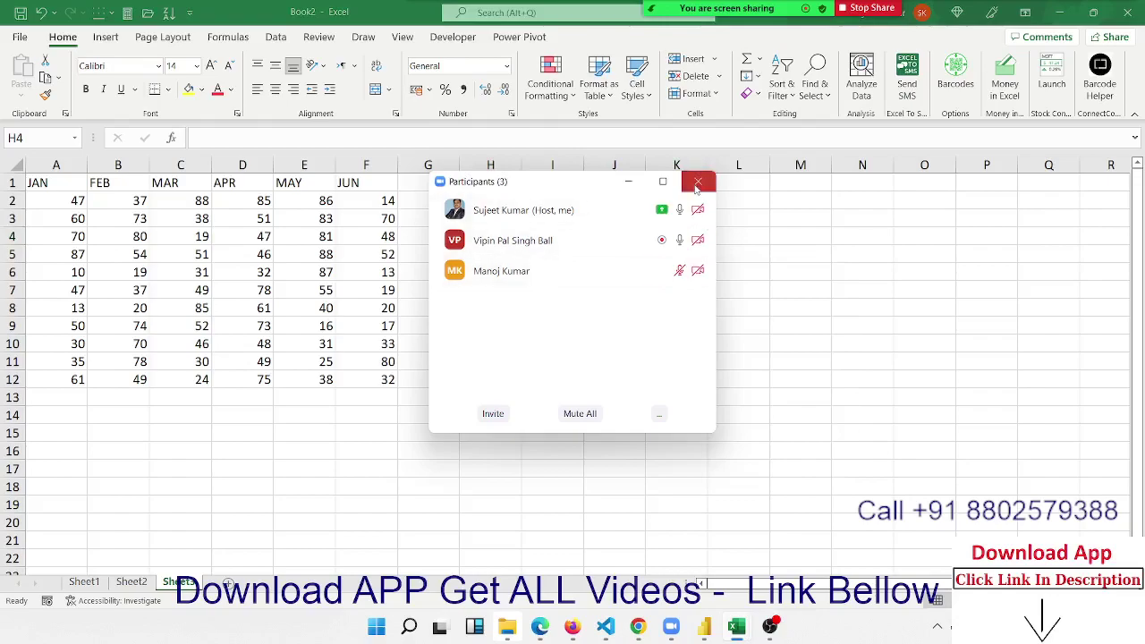
click(698, 183)
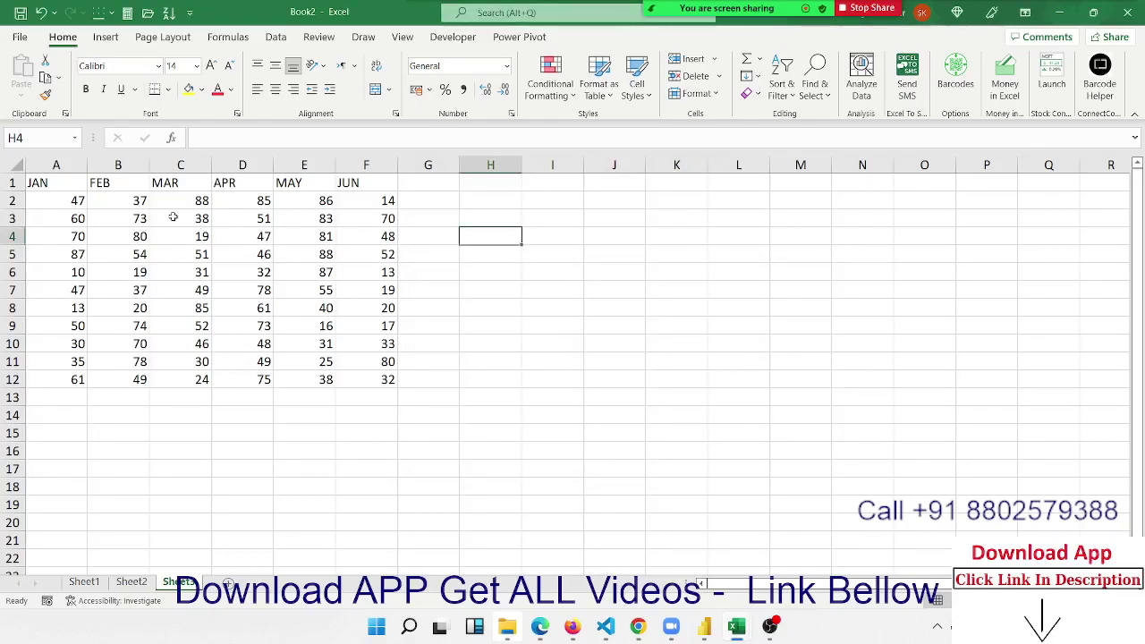
- Paste-link the JAN and MAY columns (A1:A12, E1:E12) into J1:K12
drag(51, 182, 45, 376)
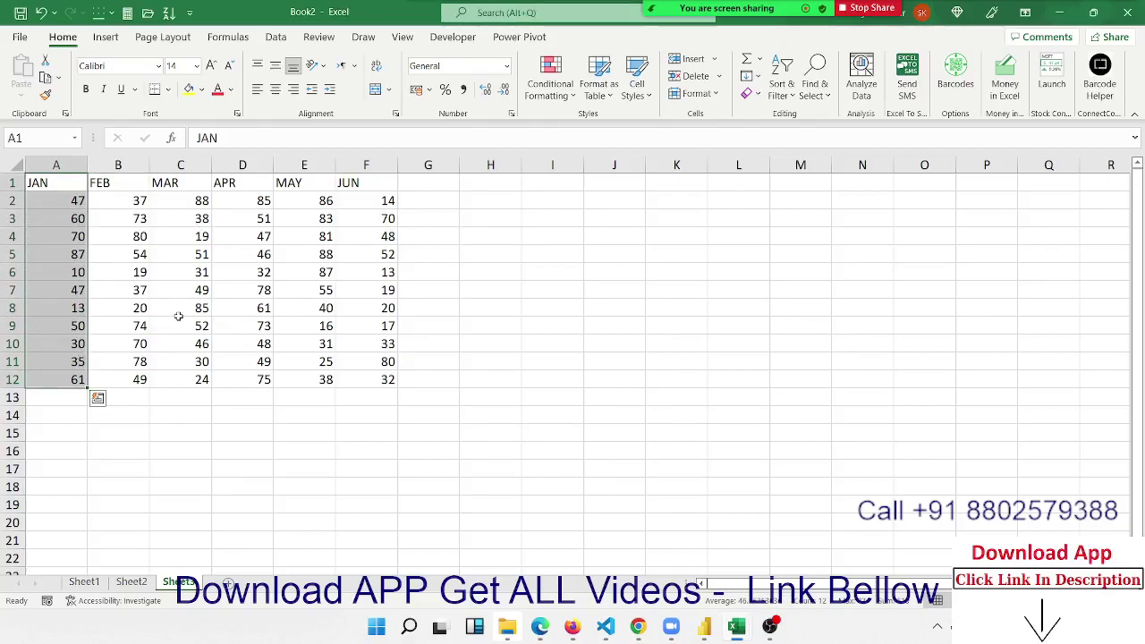
ctrl+click(302, 184)
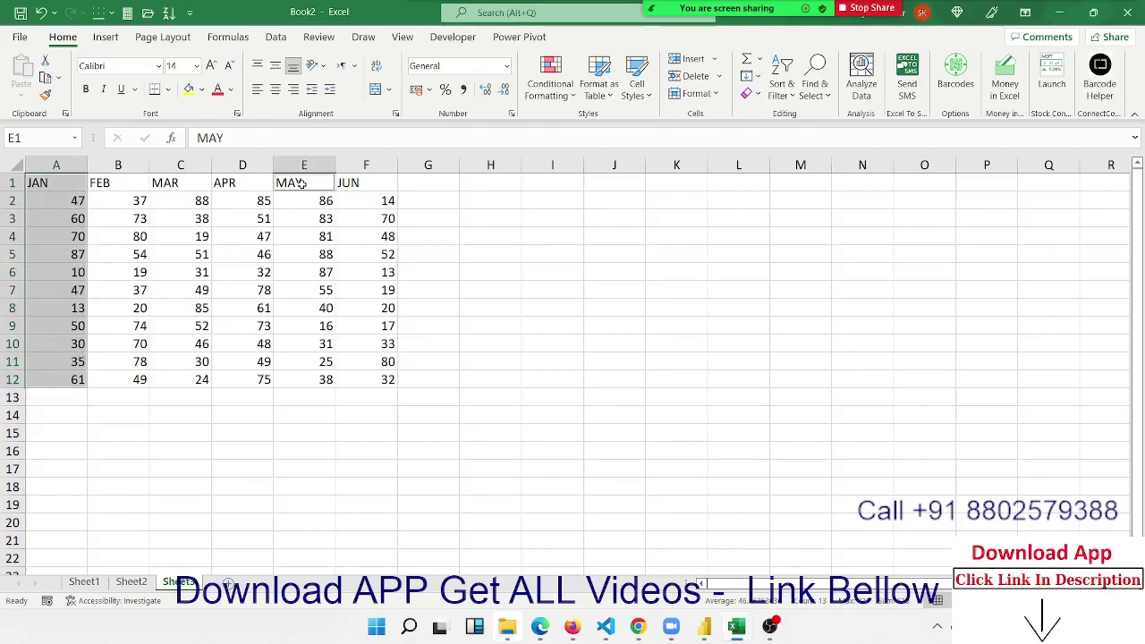
drag(302, 183, 301, 382)
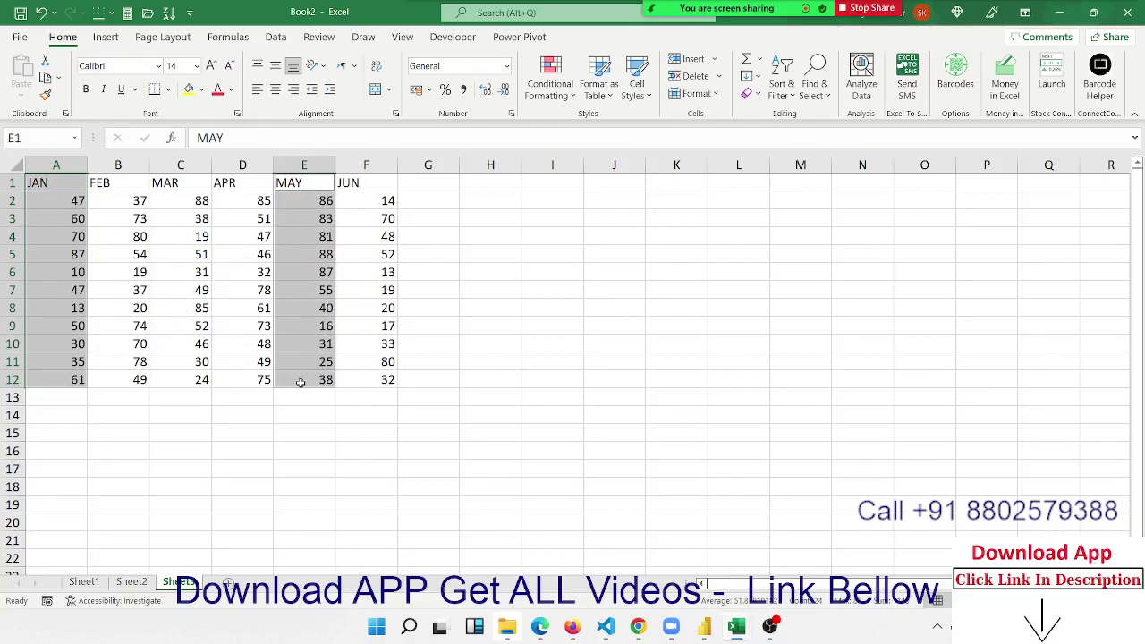
key(ctrl+c)
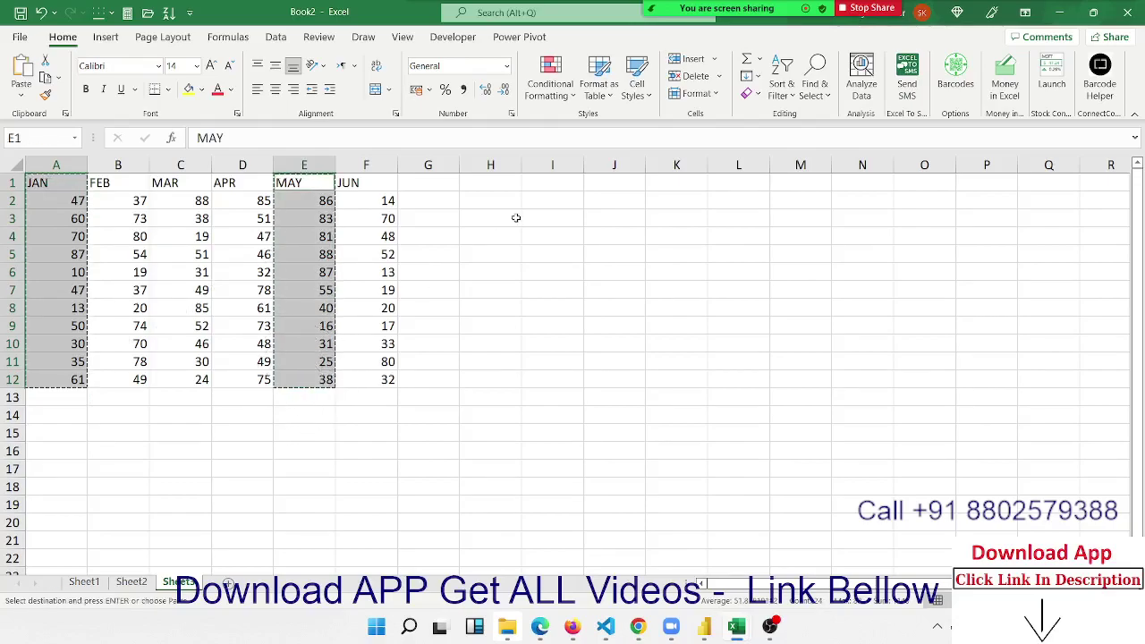
click(626, 188)
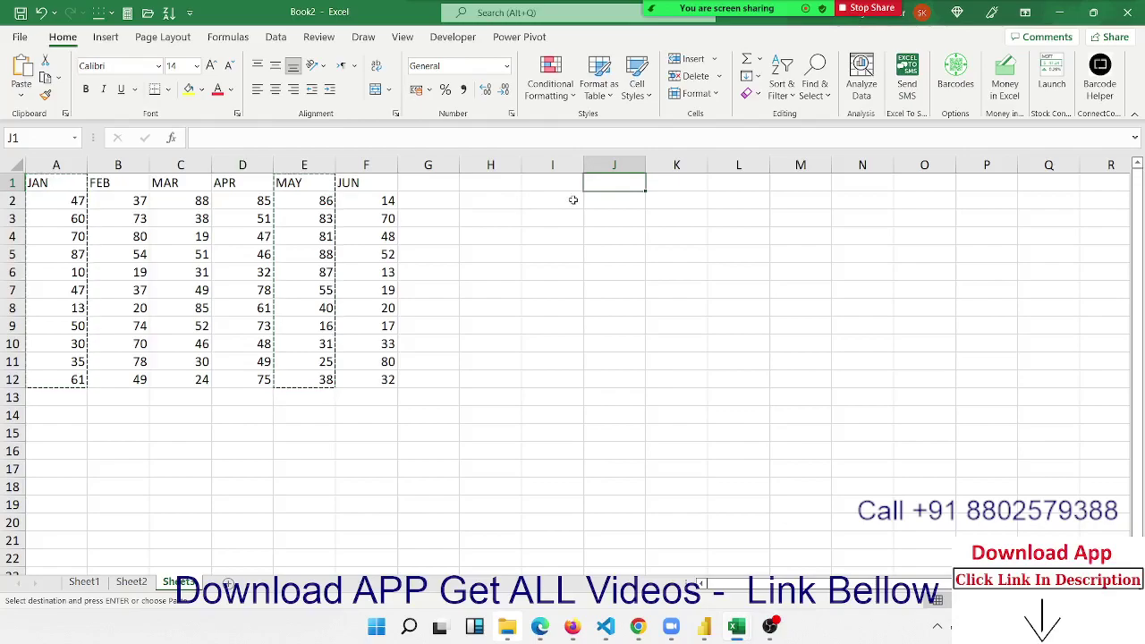
right_click(608, 188)
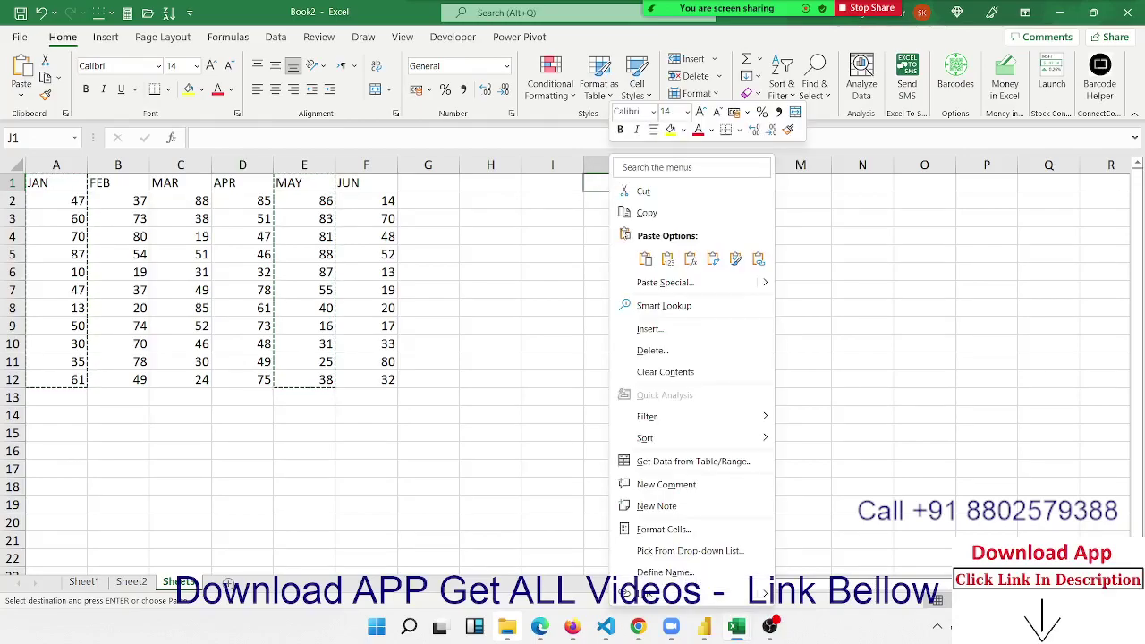
click(637, 282)
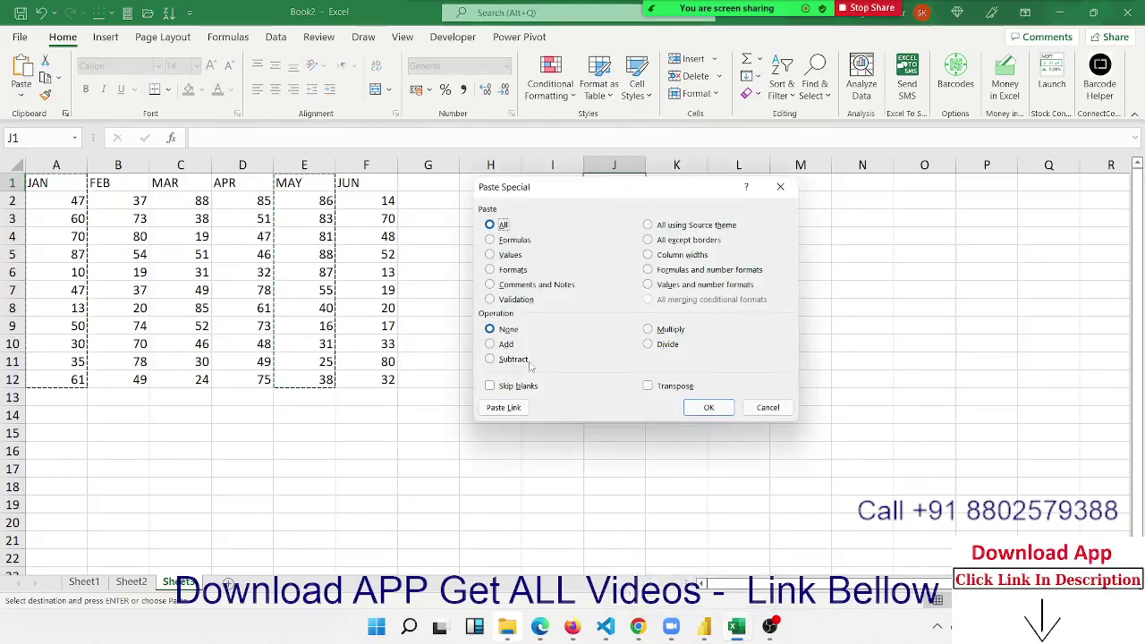
click(503, 408)
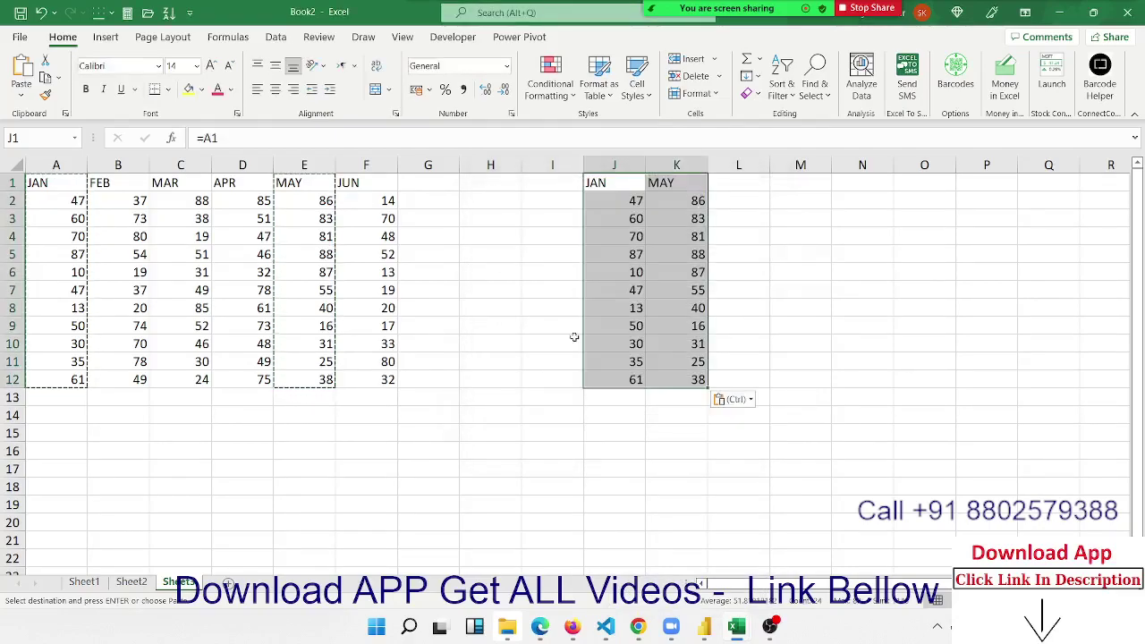
click(655, 250)
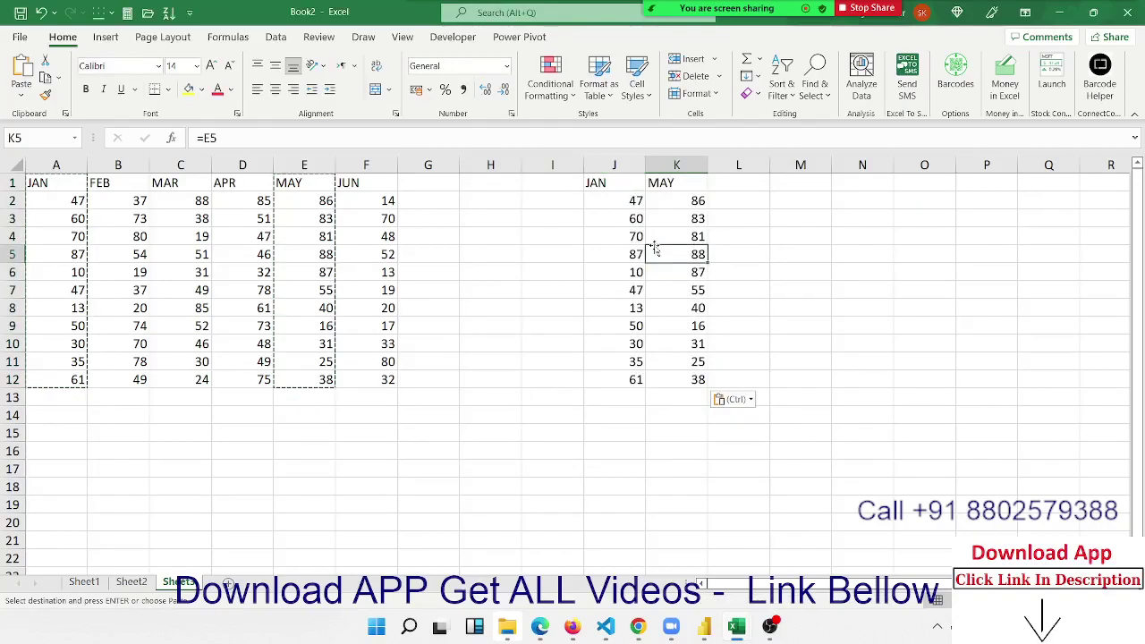
- Change MAY's first value in E2 from 86 to 68
click(312, 204)
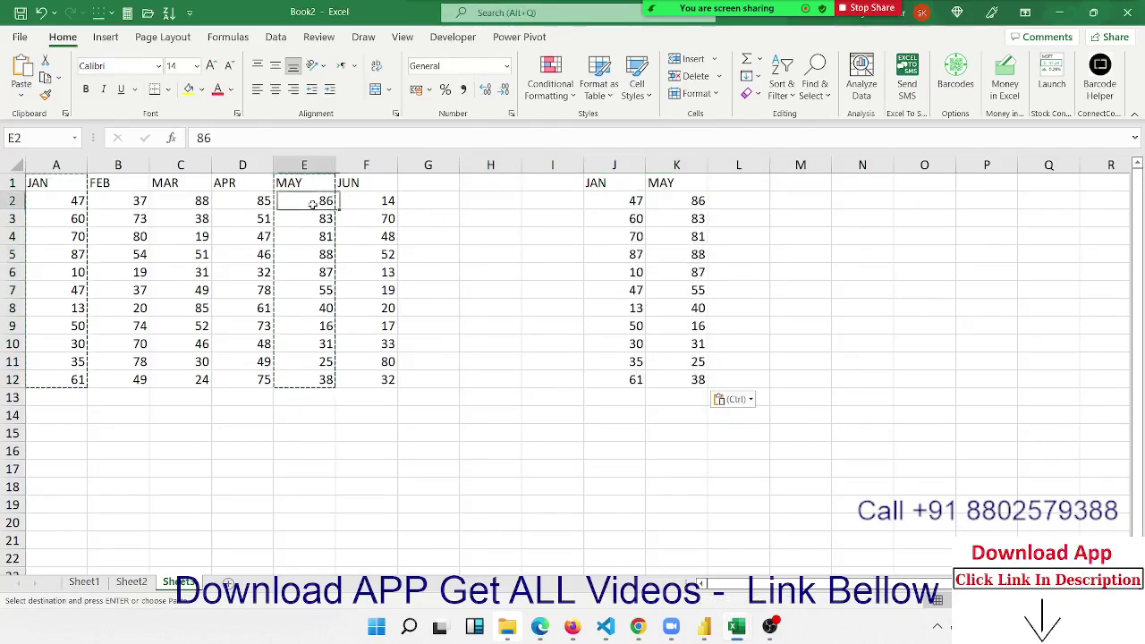
text(68)
key(Return)
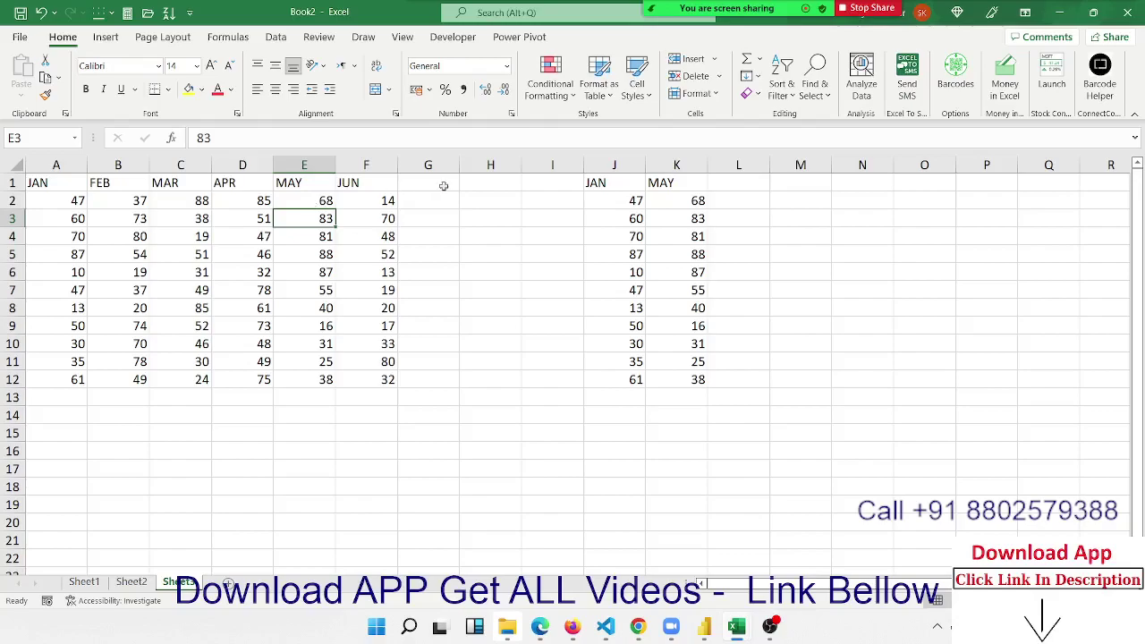
- Delete the linked J1:K12 copy and AutoFit all column widths
click(614, 185)
drag(614, 185, 682, 397)
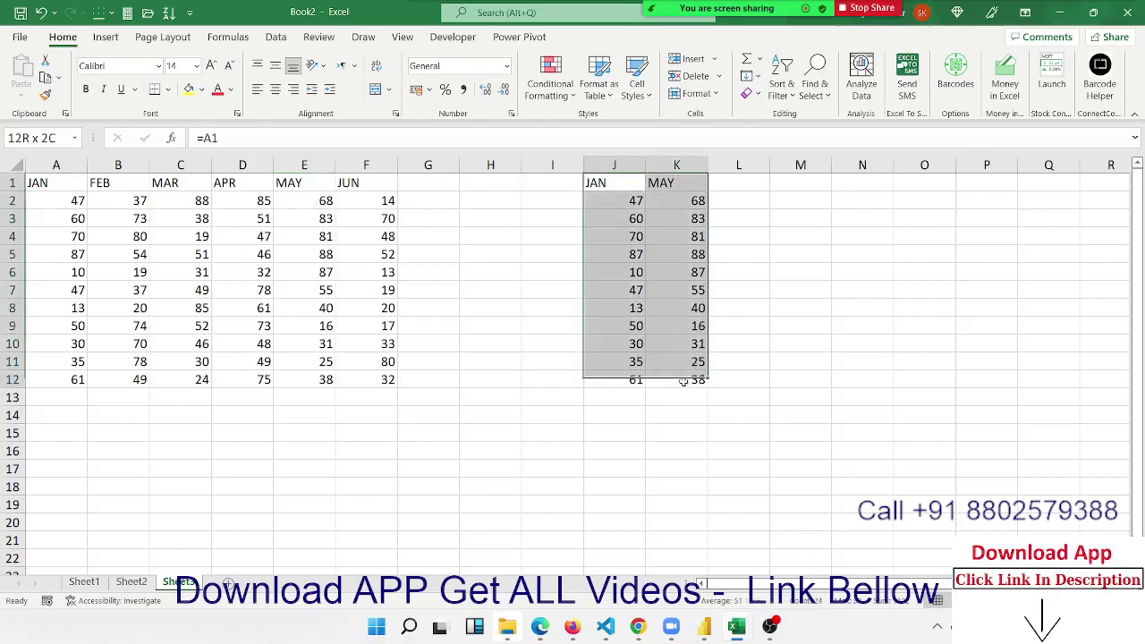
key(Delete)
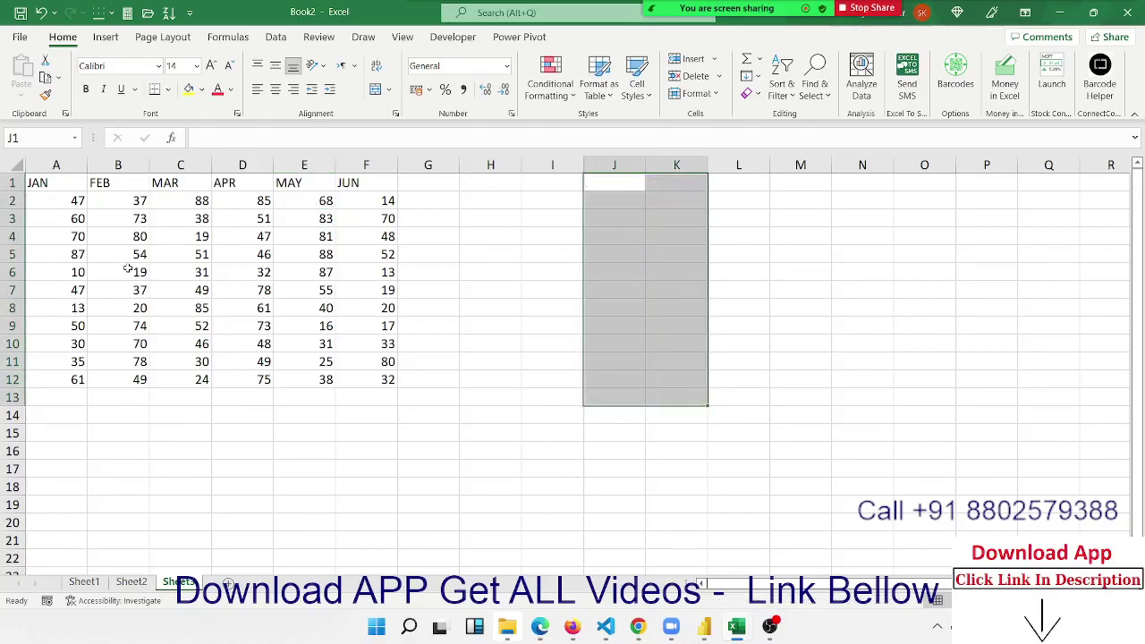
click(13, 166)
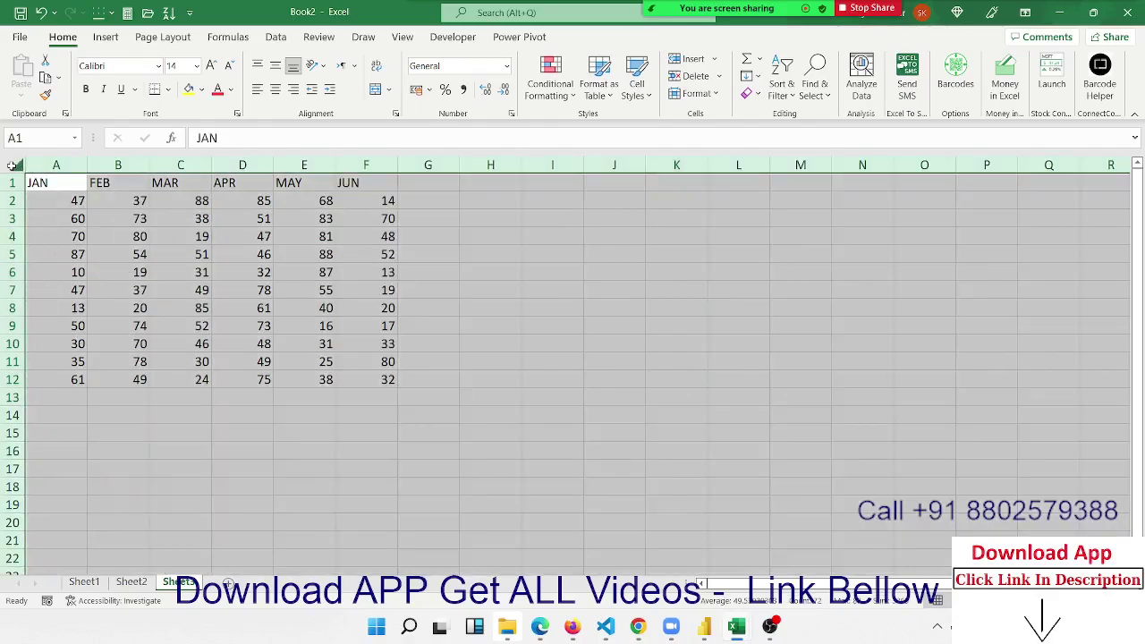
double_click(87, 164)
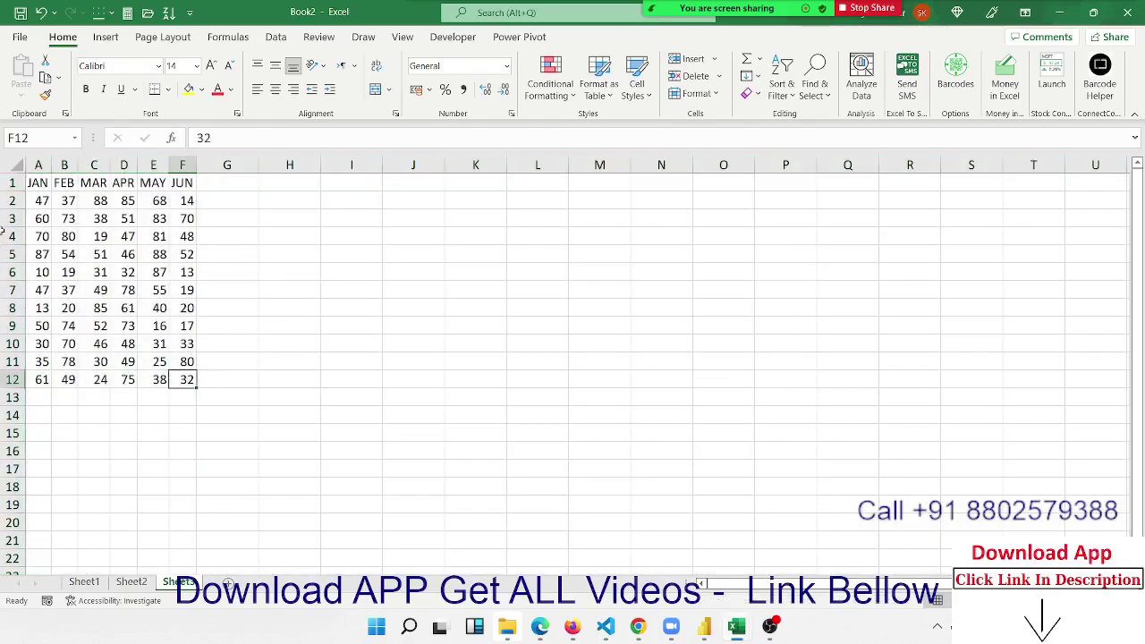
- Give the month table A1:F12 a yellow fill and All Borders
drag(186, 379, 110, 125)
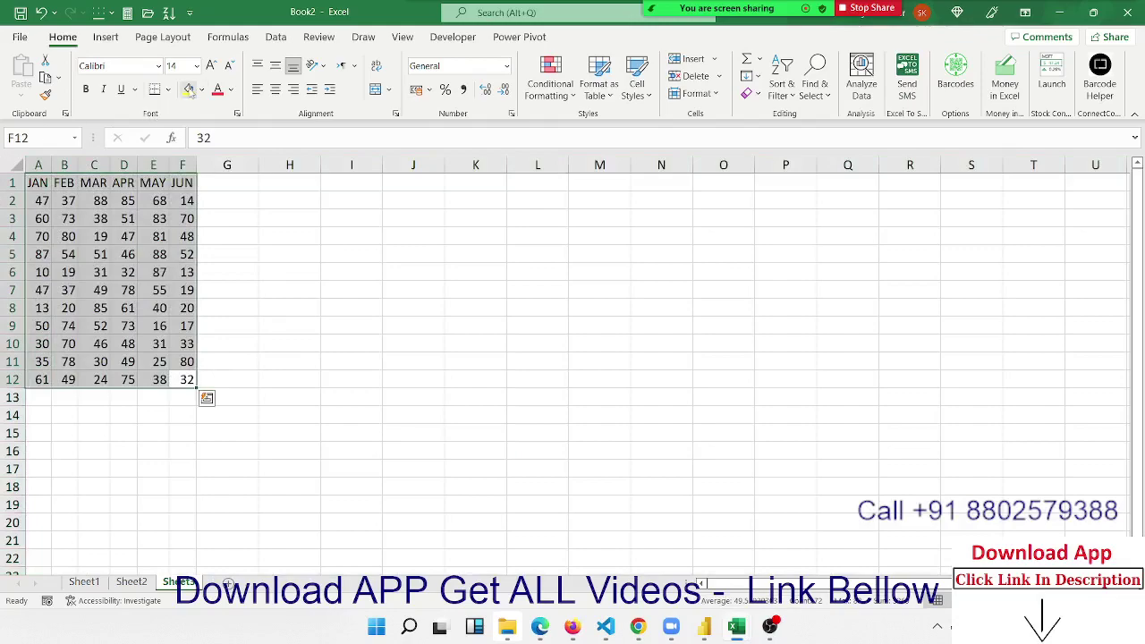
click(188, 88)
click(168, 90)
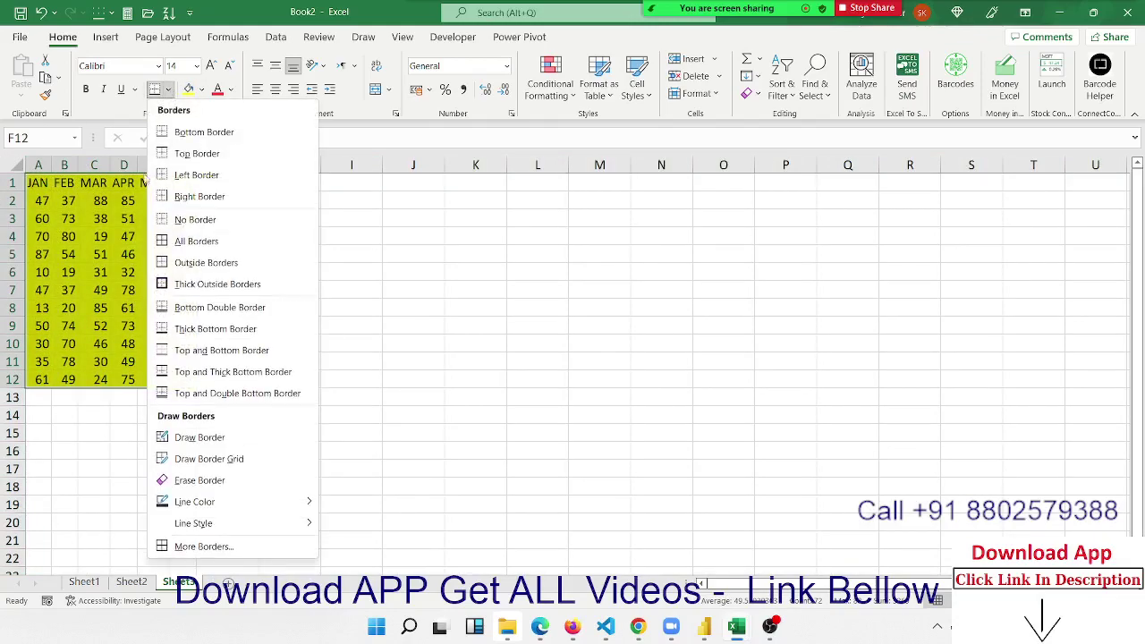
click(163, 241)
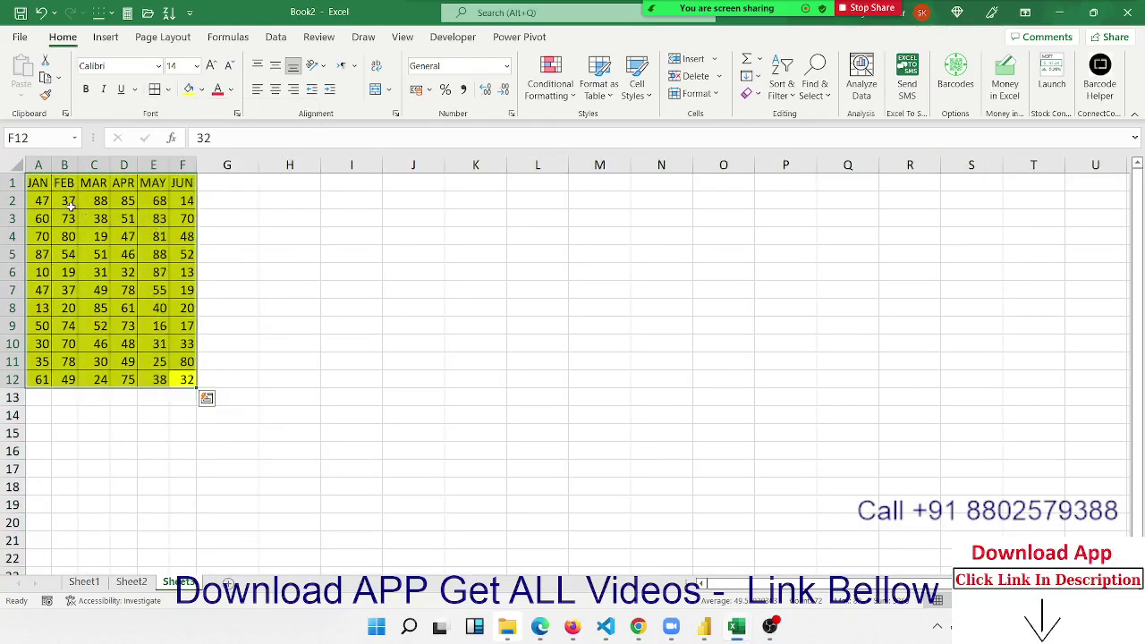
click(431, 179)
drag(430, 180, 511, 295)
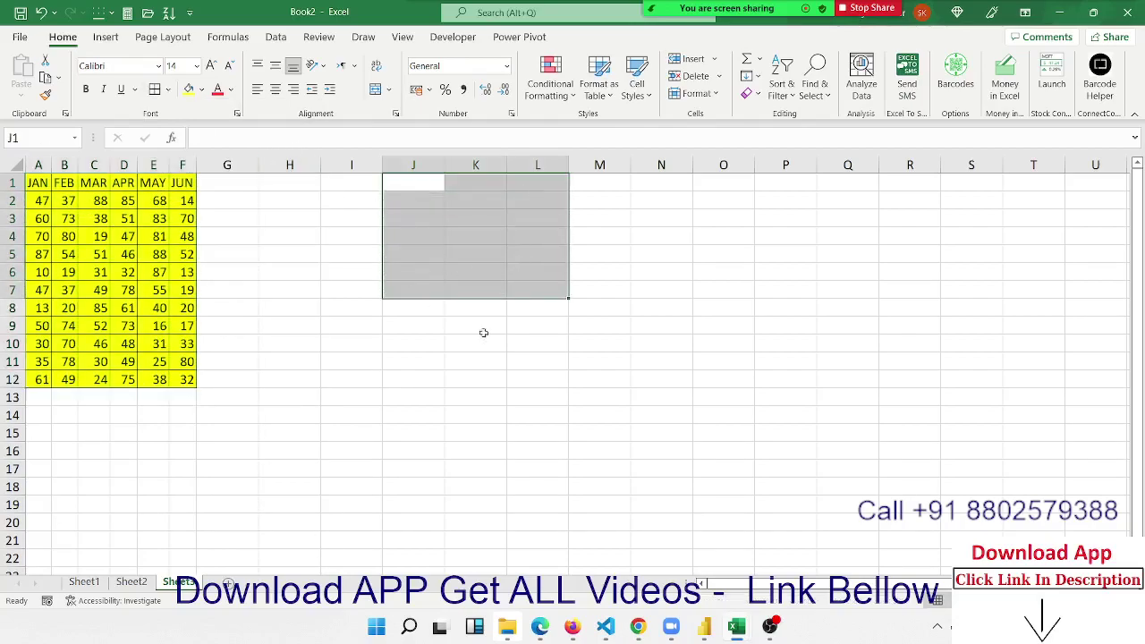
- Add borders to J1:L7, then paste the A1:F12 table as a picture at J1
click(155, 92)
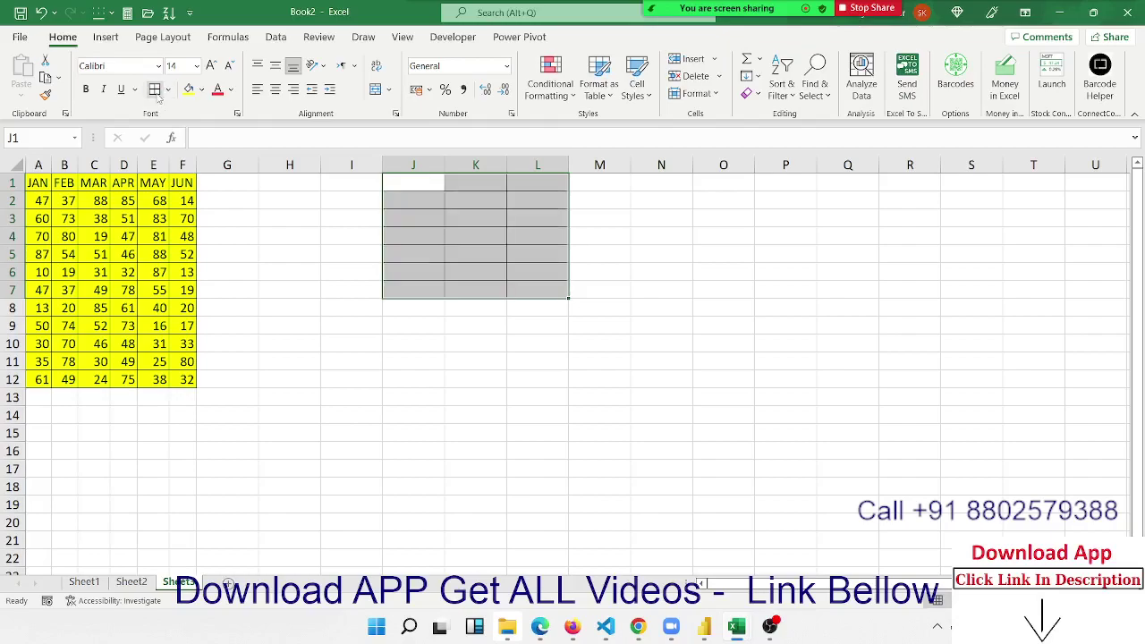
drag(34, 183, 188, 380)
key(ctrl+c)
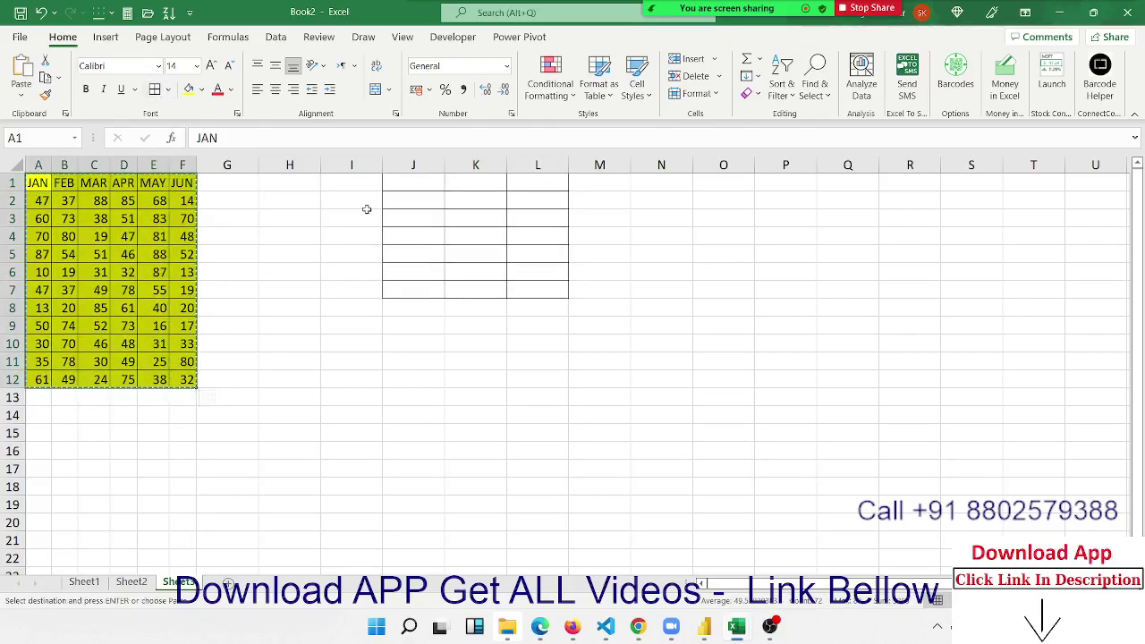
click(419, 186)
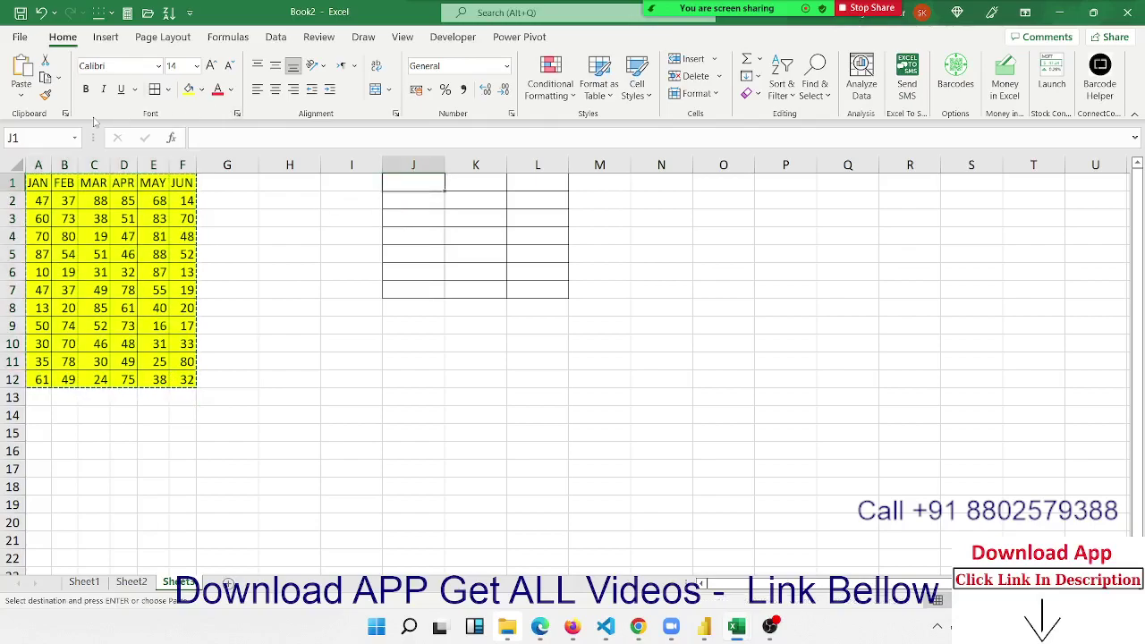
click(14, 100)
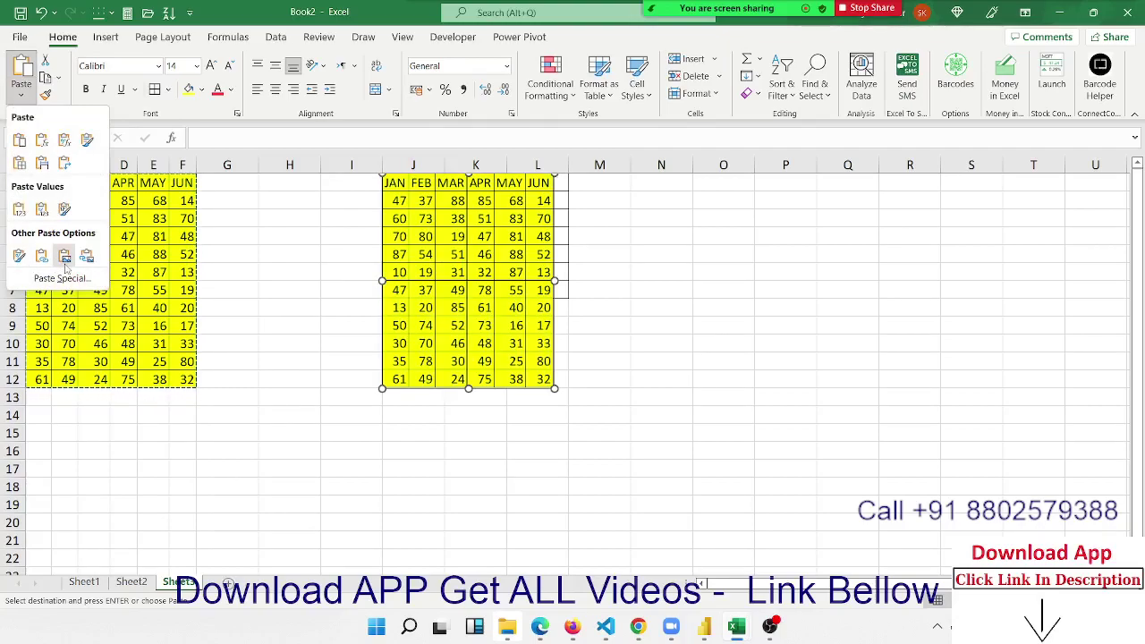
click(65, 257)
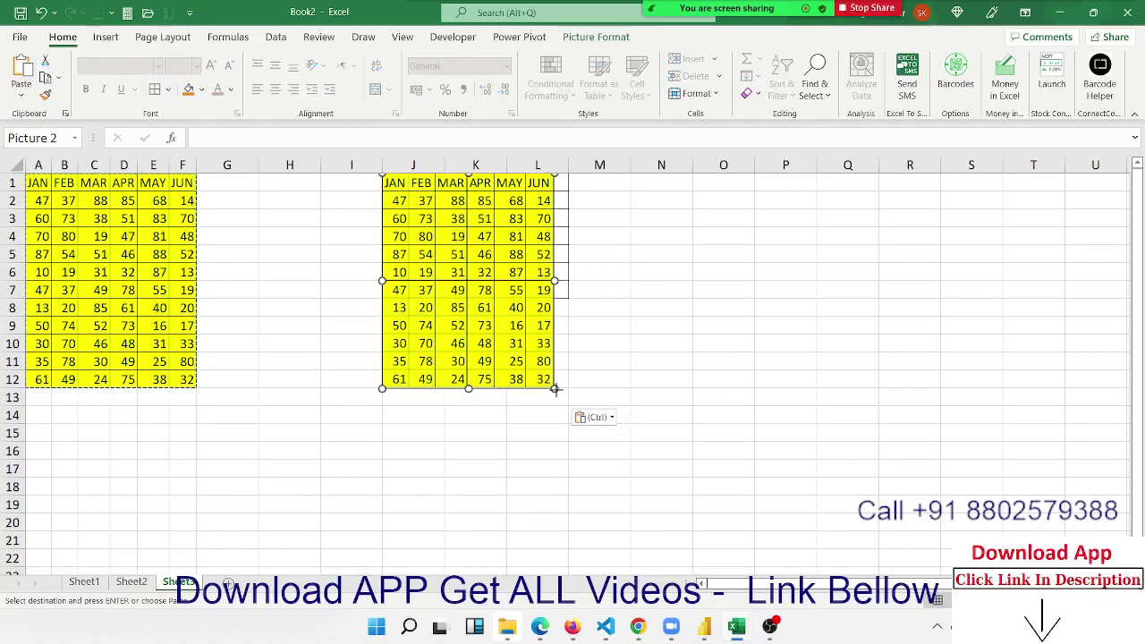
- Resize, move and rotate the table picture, undo the rotation, then delete the picture
drag(555, 389, 493, 311)
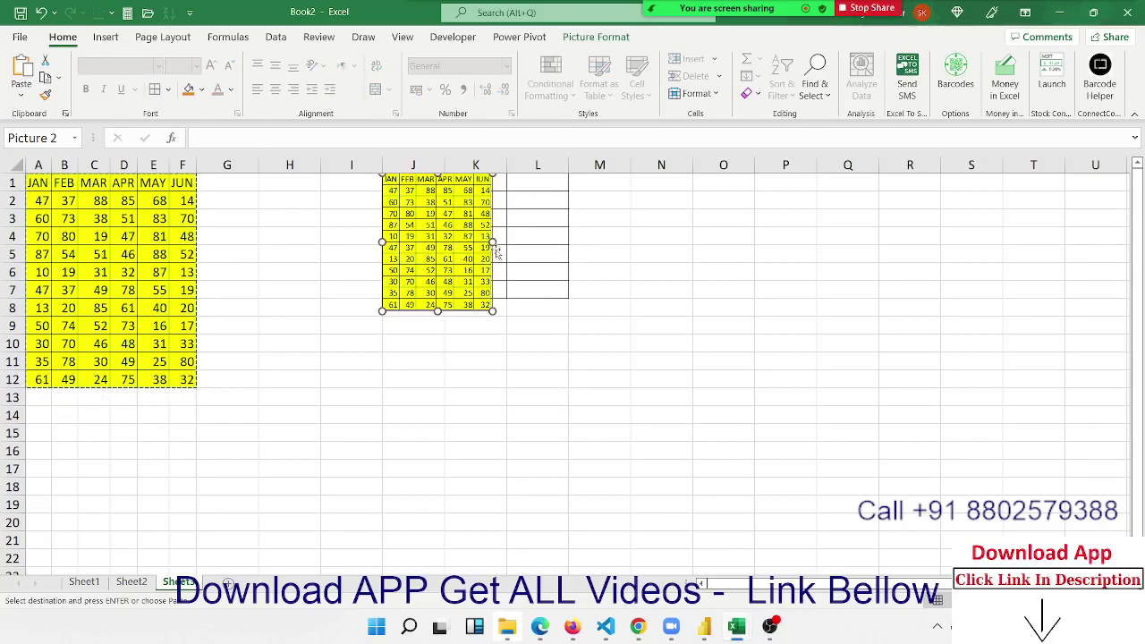
drag(493, 242, 573, 242)
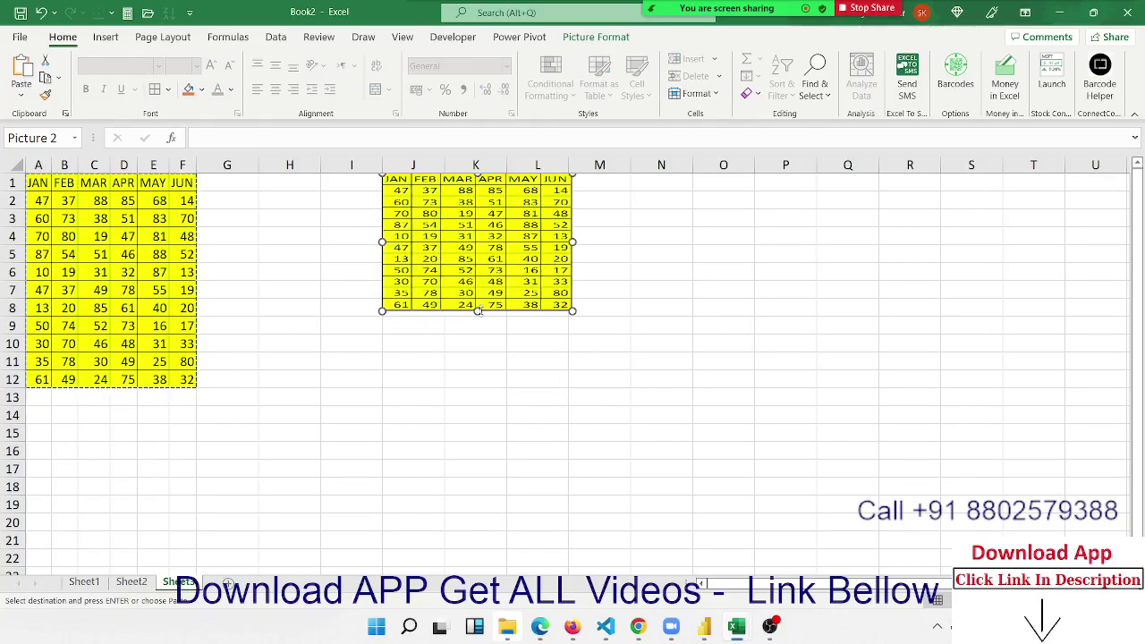
drag(478, 310, 479, 298)
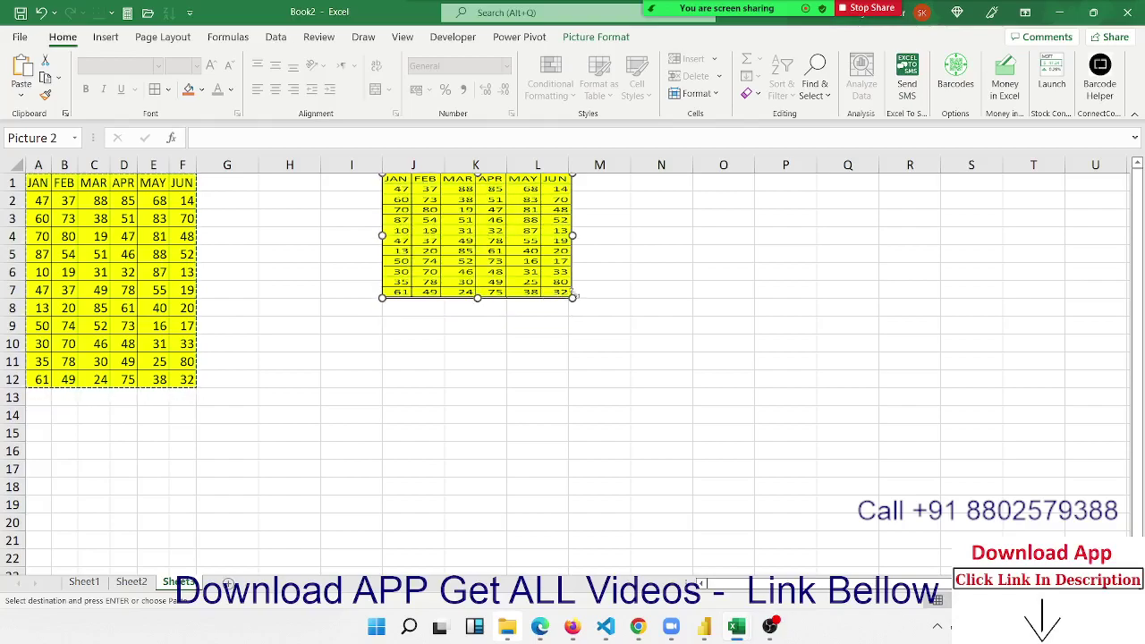
drag(575, 298, 565, 292)
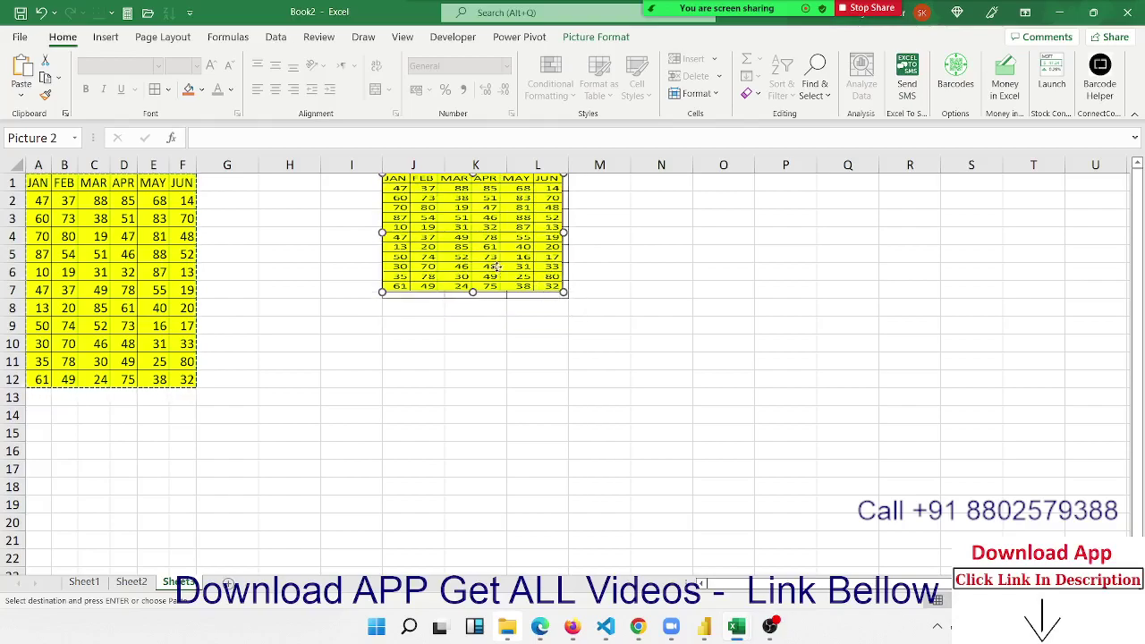
drag(501, 268, 501, 333)
drag(477, 213, 629, 225)
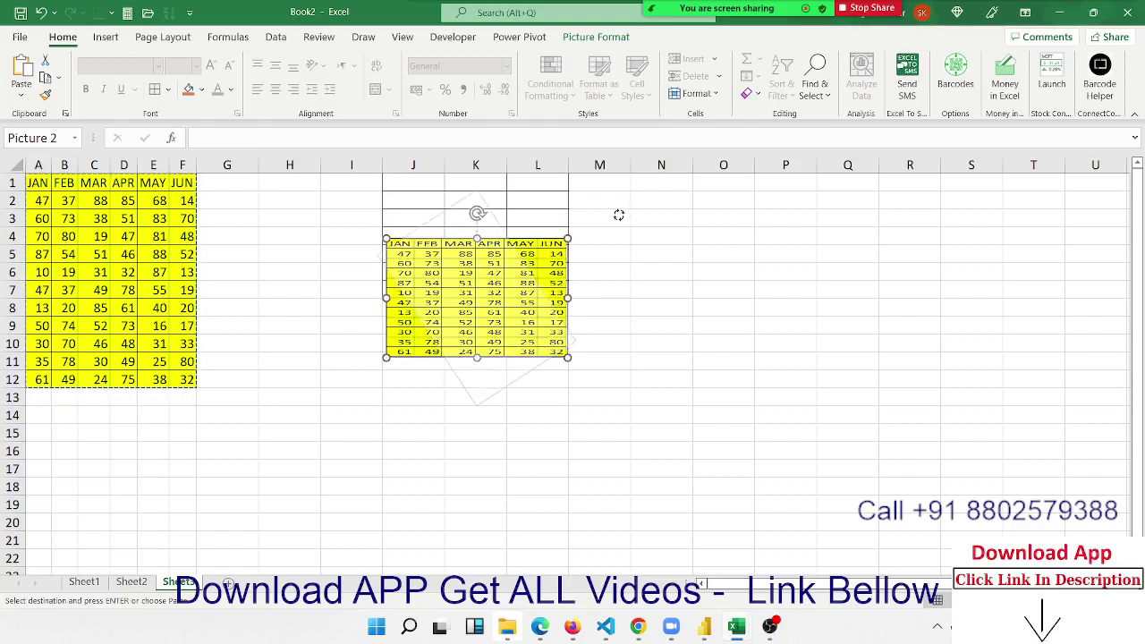
drag(554, 263, 547, 253)
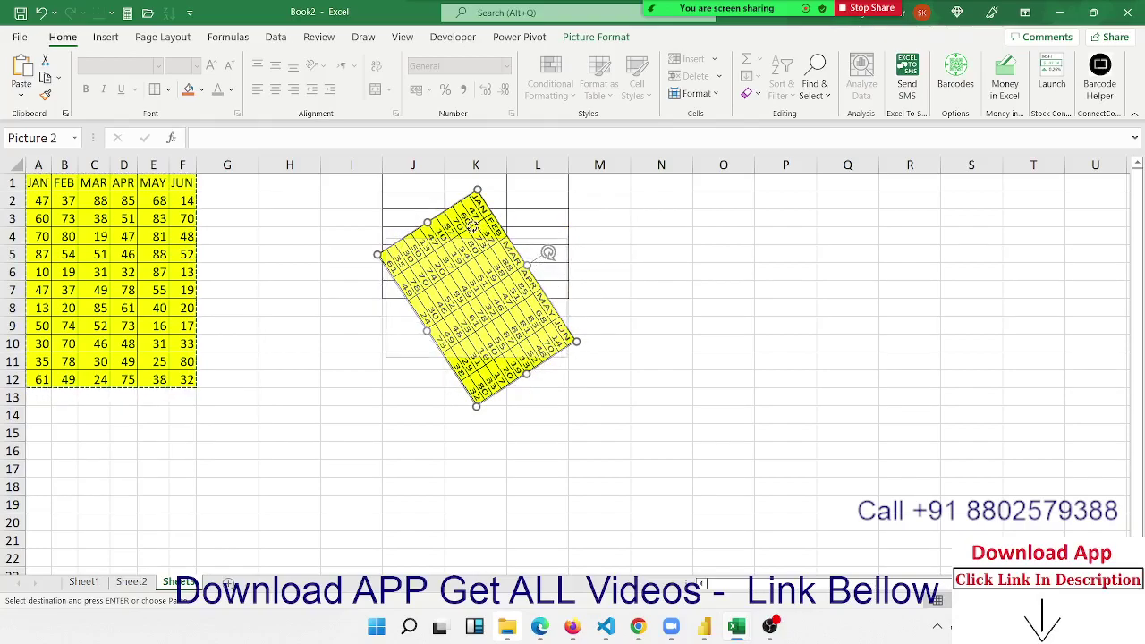
key(ctrl+z)
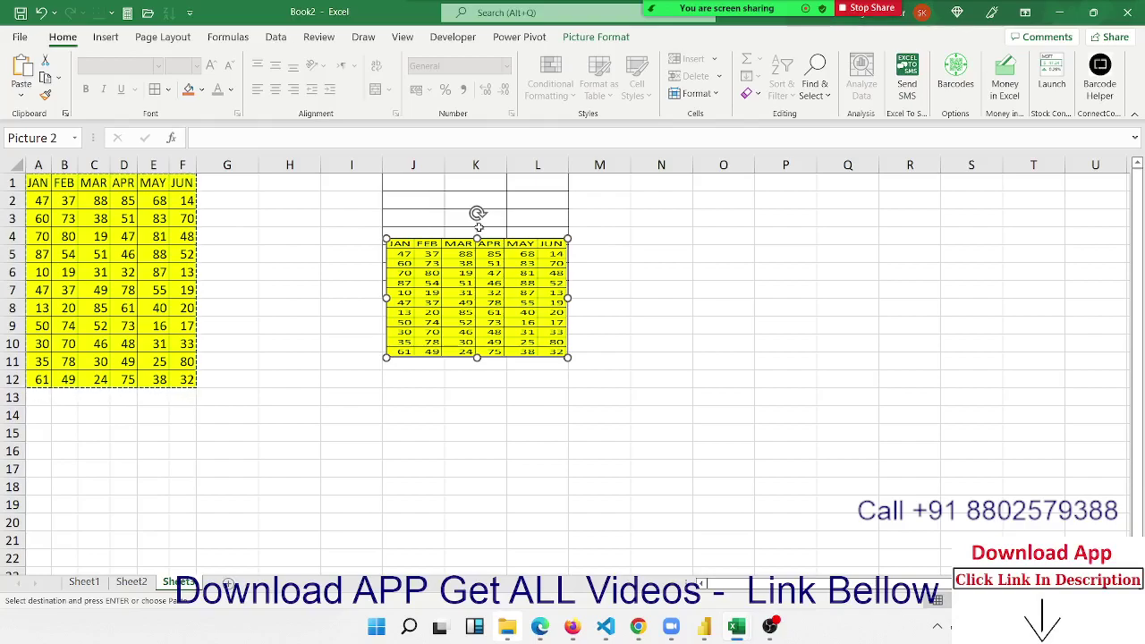
key(Delete)
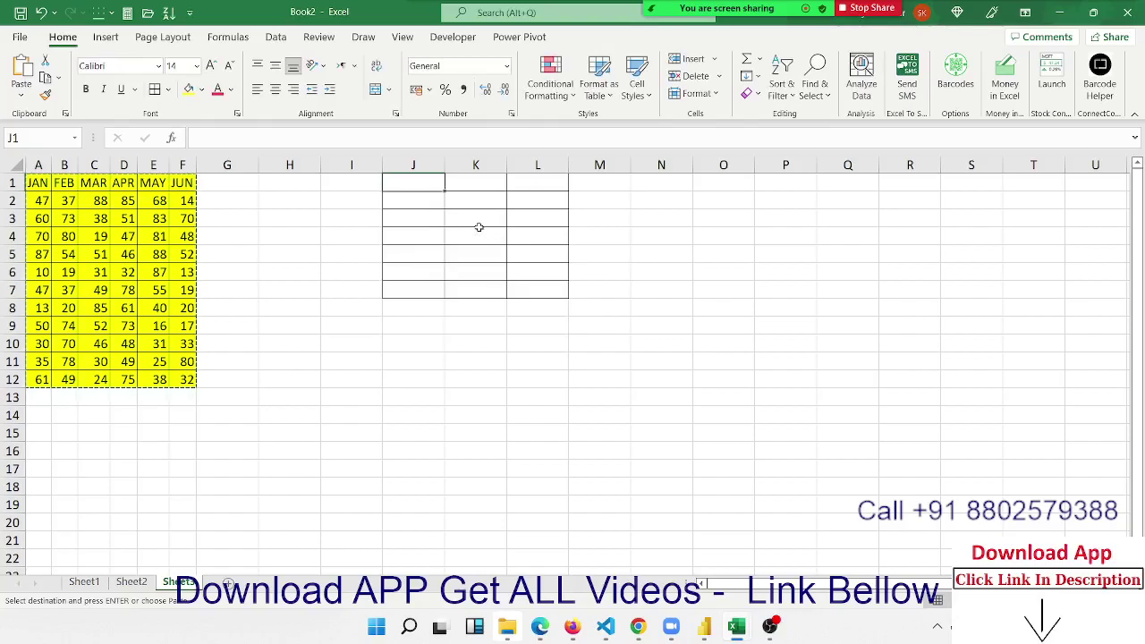
- Paste A1:F12 as a Linked Picture at J1 and move it over to column K
click(19, 97)
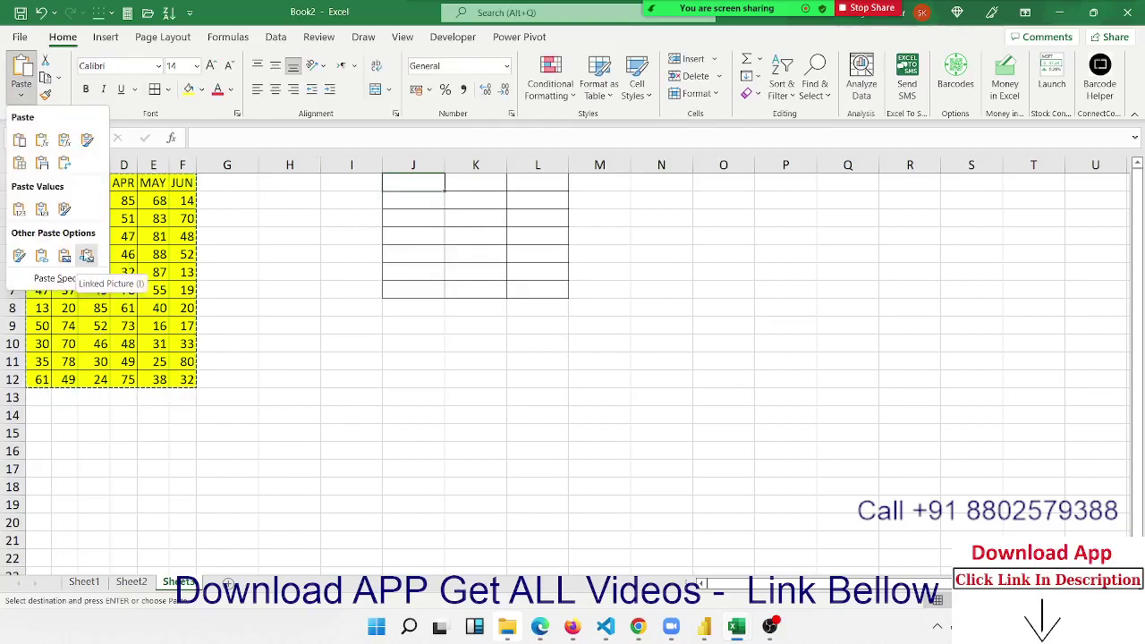
click(87, 256)
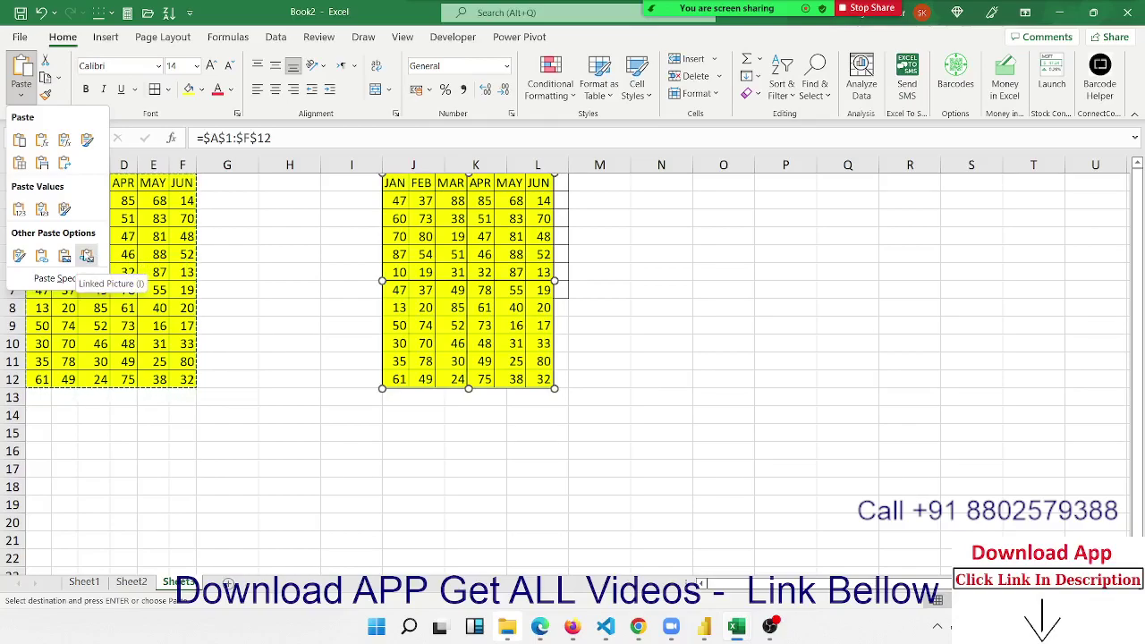
click(87, 256)
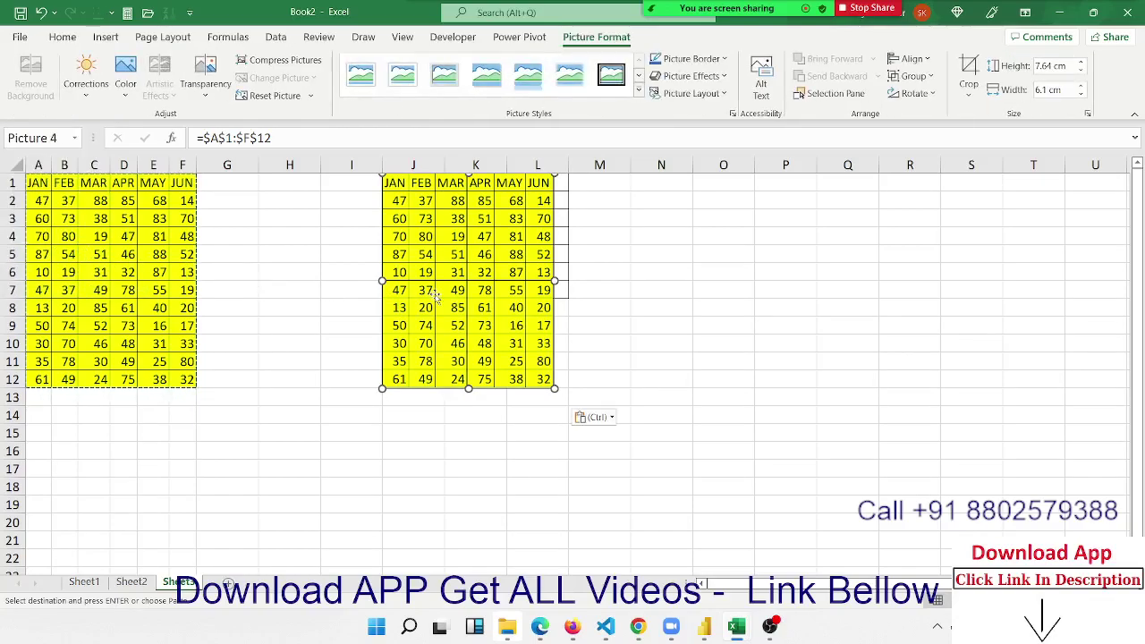
drag(437, 297, 527, 284)
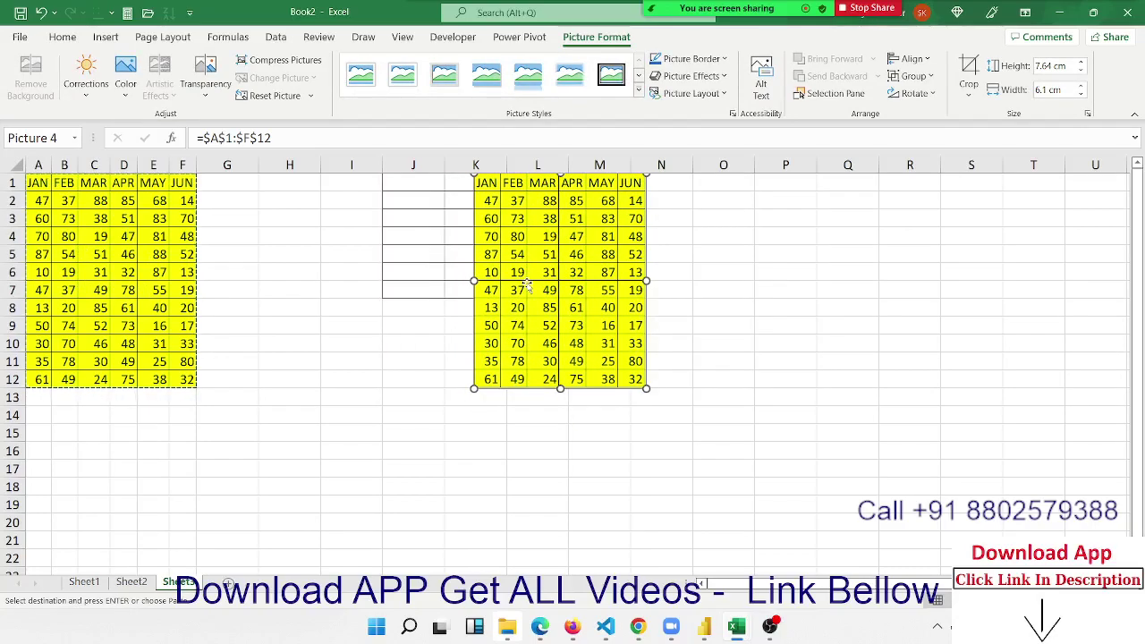
click(77, 237)
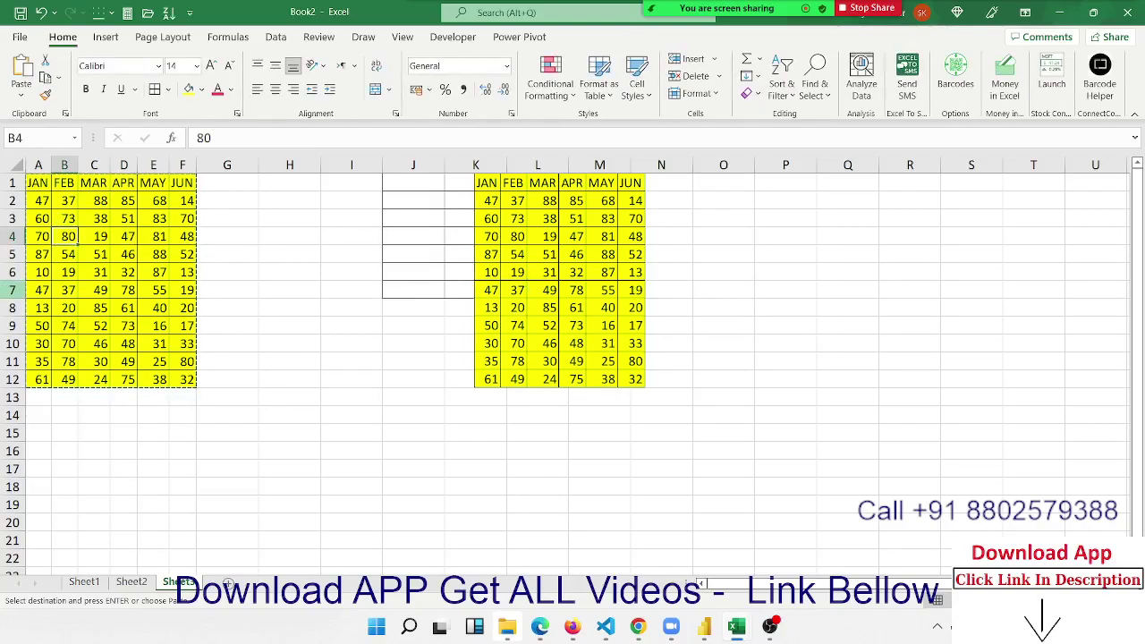
- Change B4 to 800 and fill the data rows A2:F12 grey
text(800)
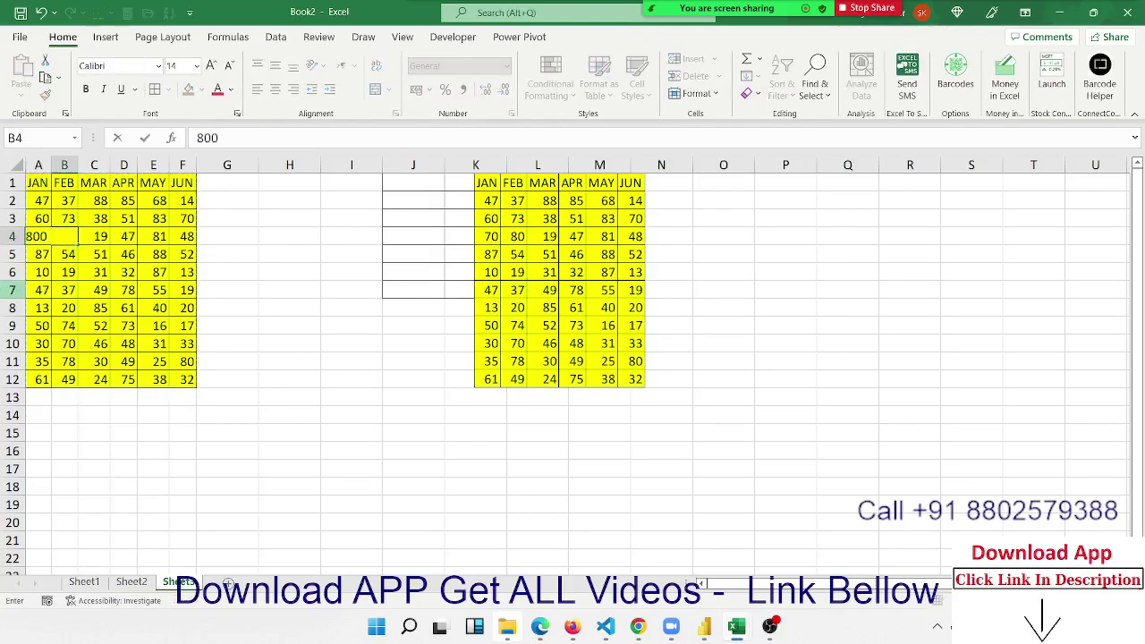
key(Return)
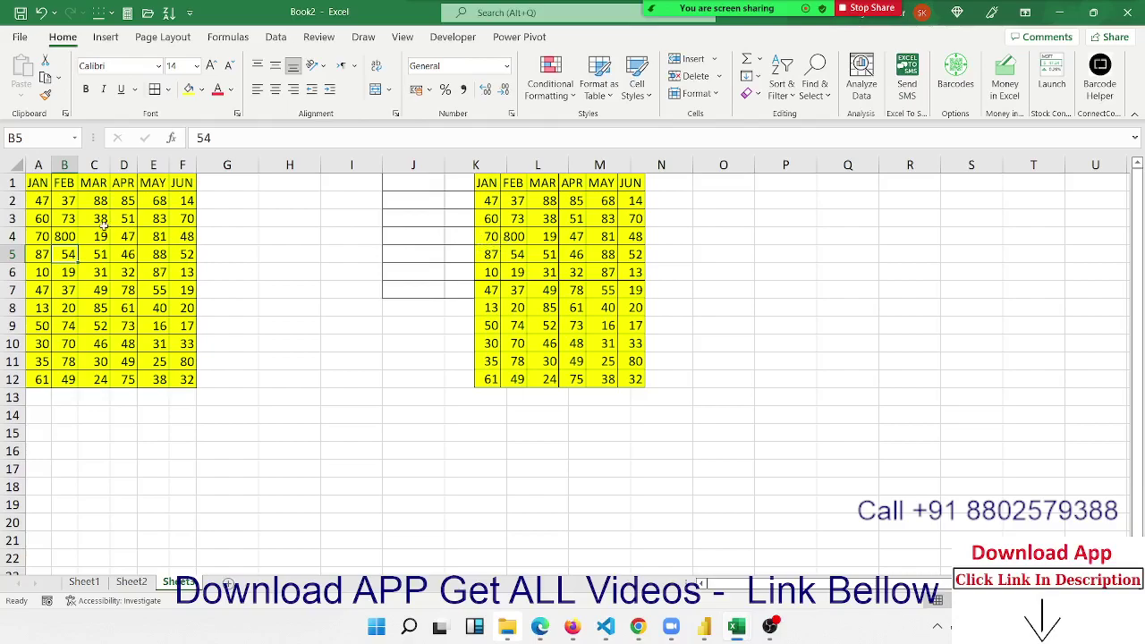
drag(40, 202, 183, 385)
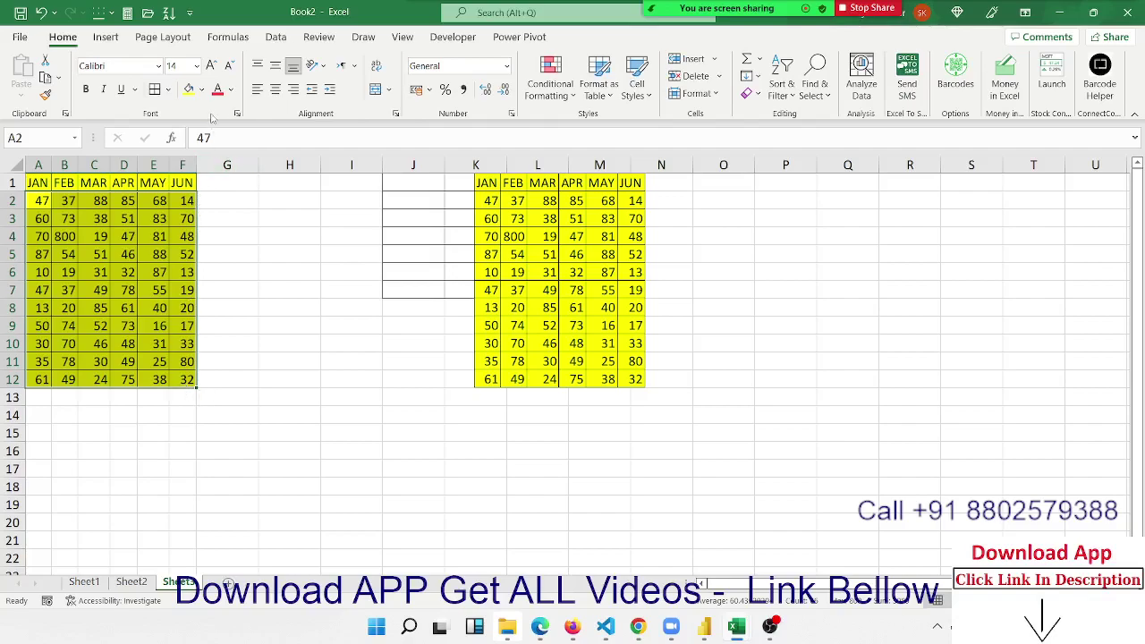
click(202, 90)
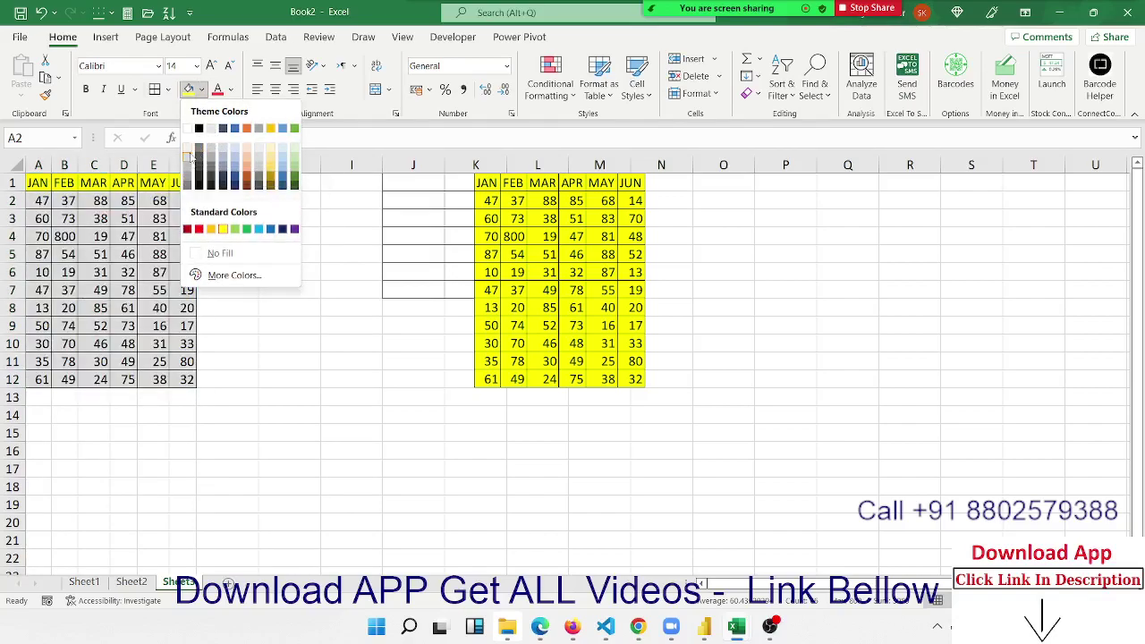
click(189, 155)
click(457, 271)
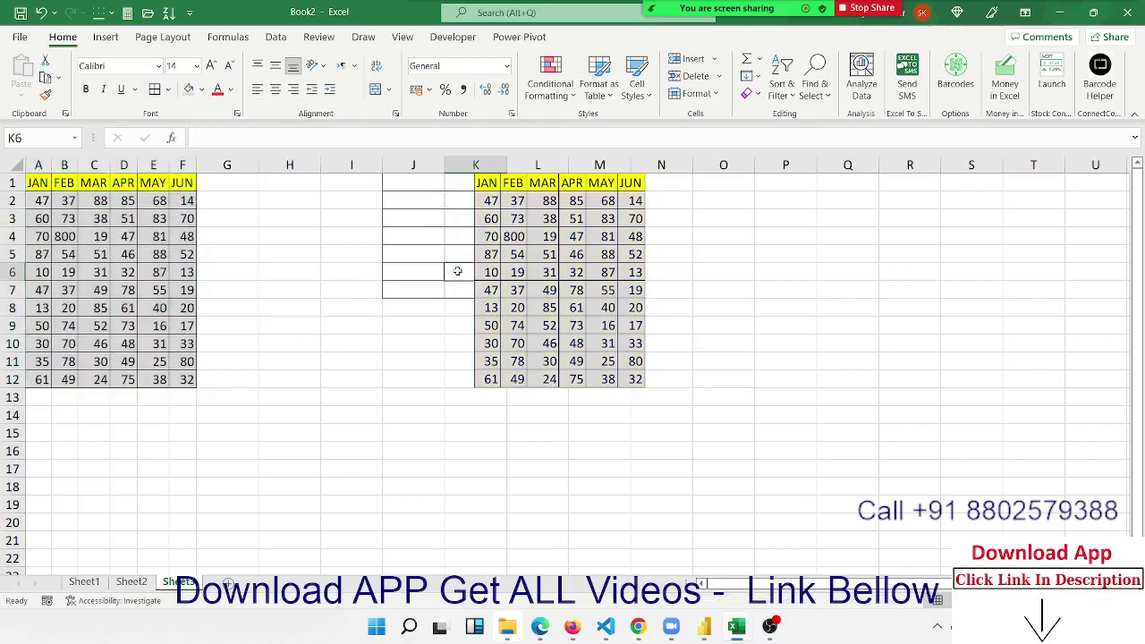
- Enter row 13 values 89, 98, 9, 98, 98, 95 across A13:F13
click(46, 394)
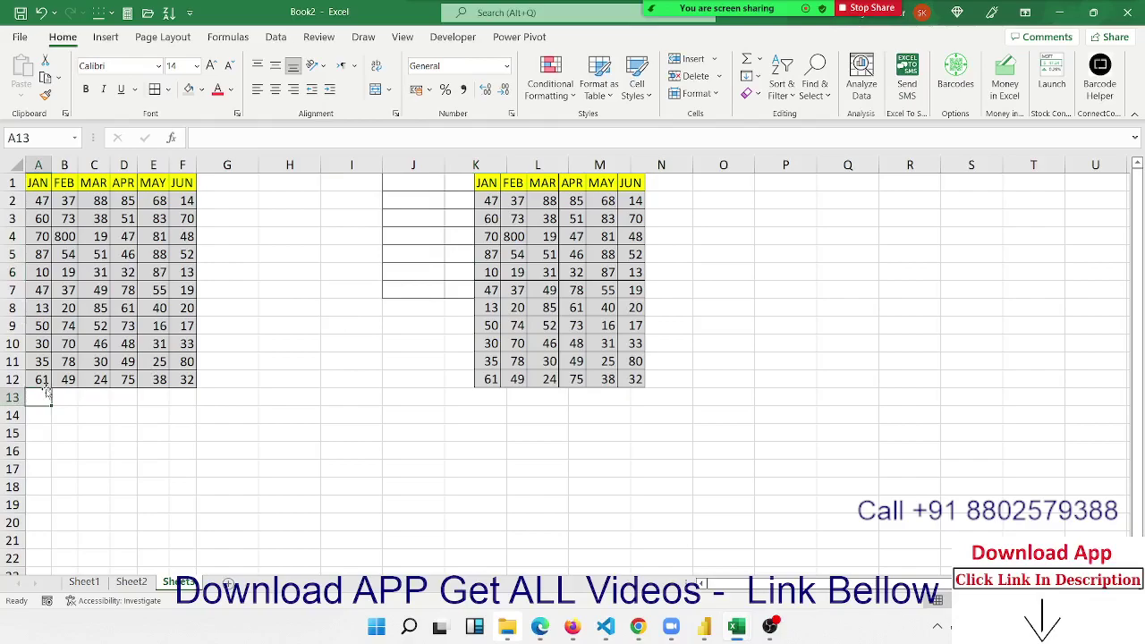
text(89)
key(Tab)
text(98)
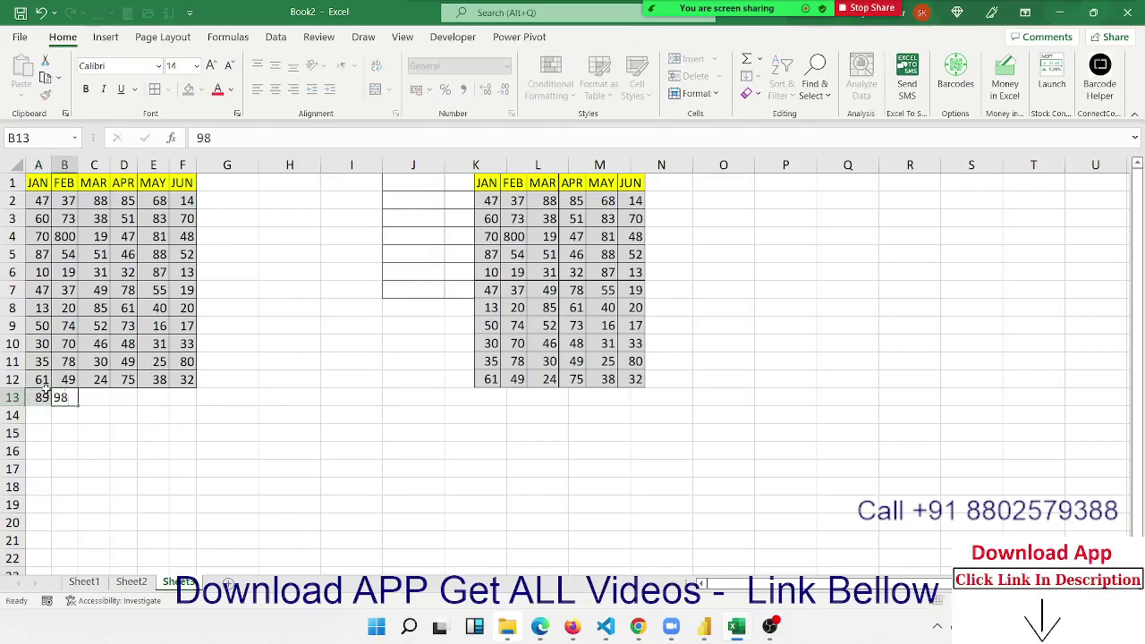
key(Tab)
text(9)
key(Tab)
text(98)
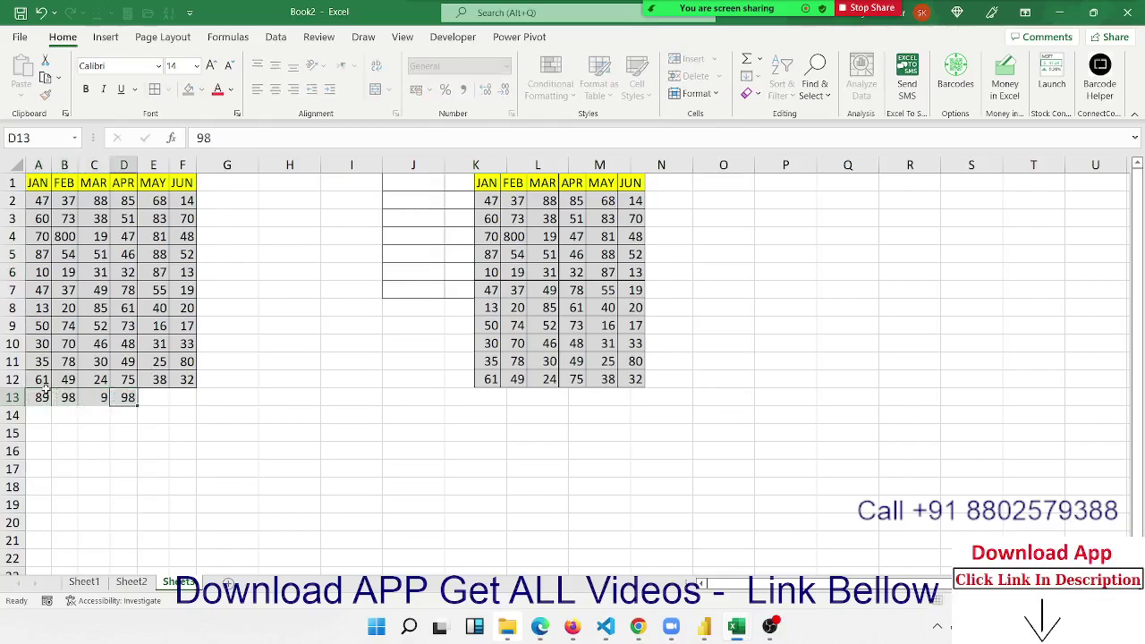
key(Tab)
text(98)
key(Tab)
text(9)
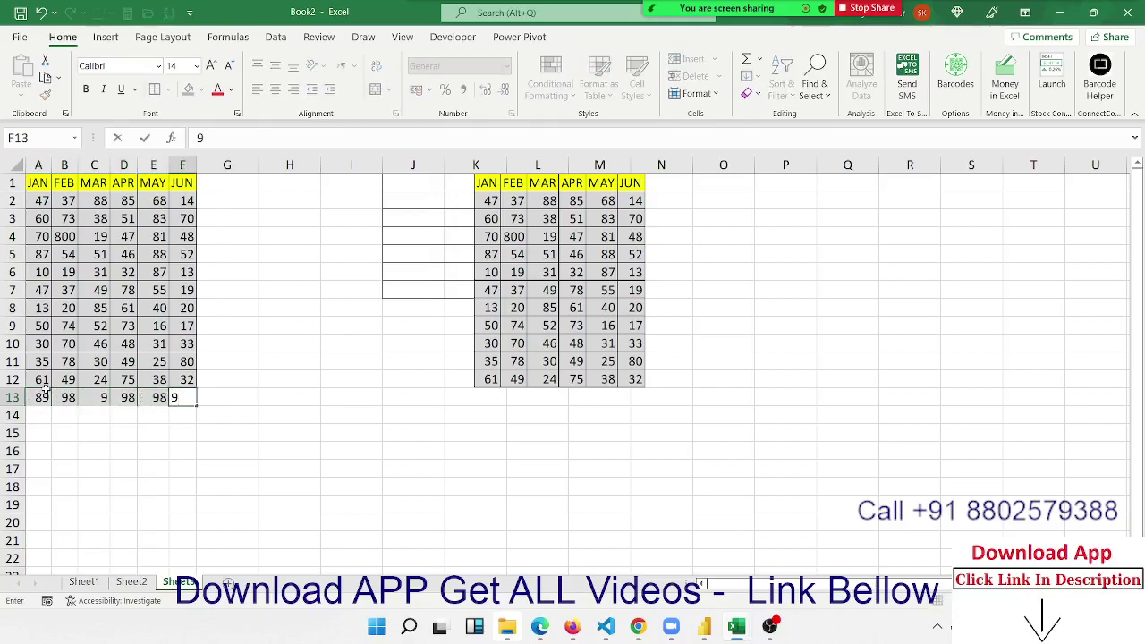
text(5)
key(Return)
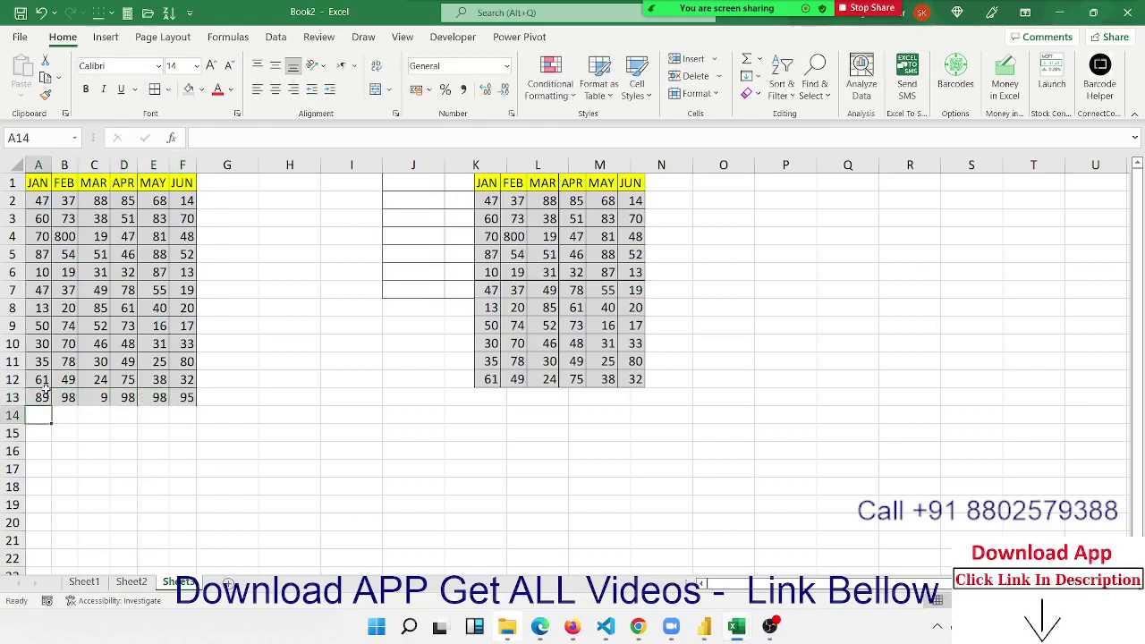
- Extend the linked picture's reference to =$A$1:$F$13 so row 13 is included
click(579, 254)
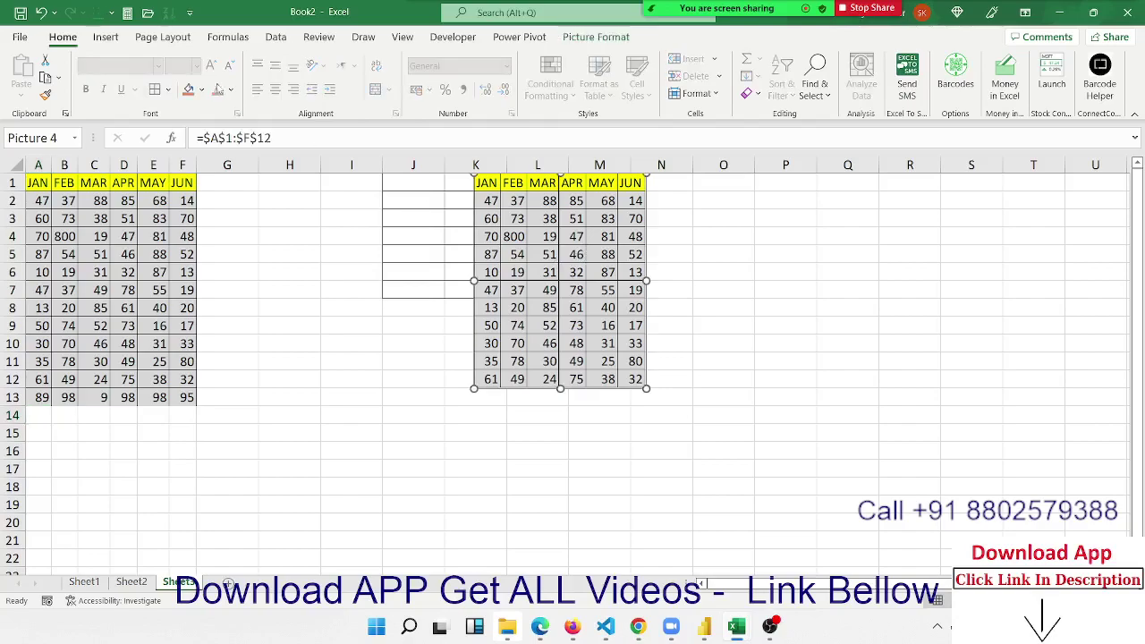
click(275, 139)
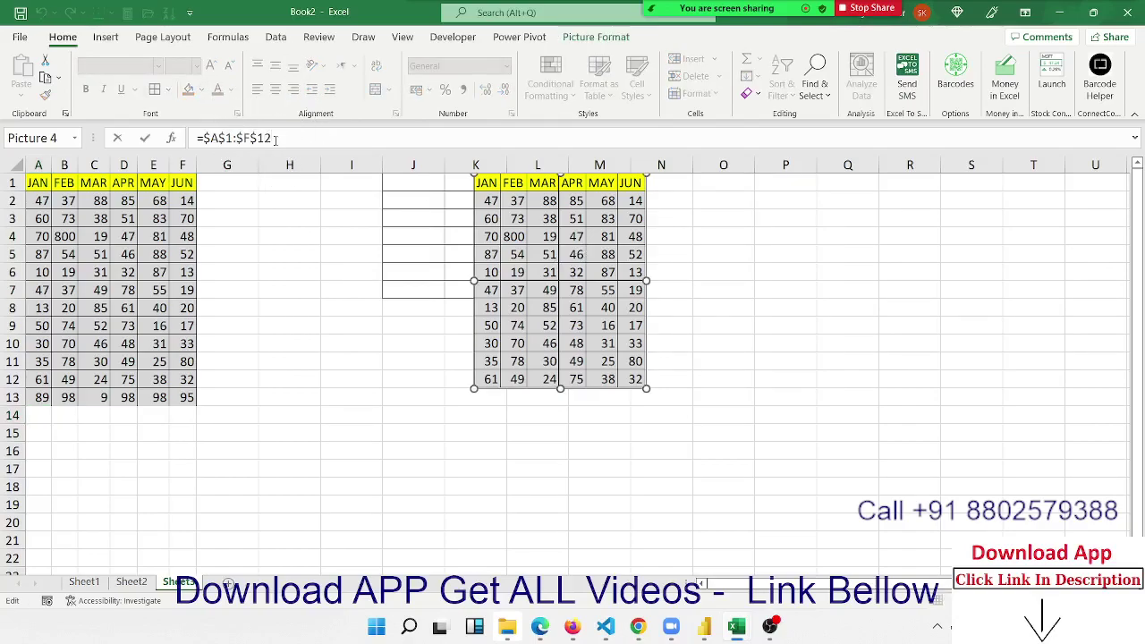
key(BackSpace)
text(3)
key(Return)
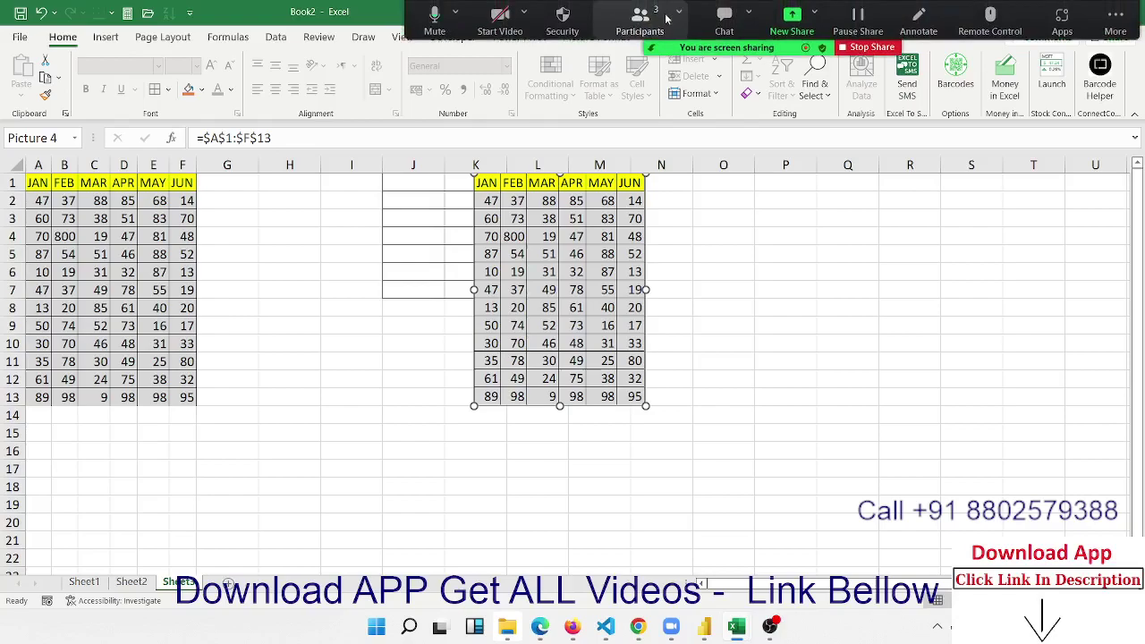
- Close the meeting participants panel and scroll the sheet right toward column K
click(666, 18)
mouse_move(609, 271)
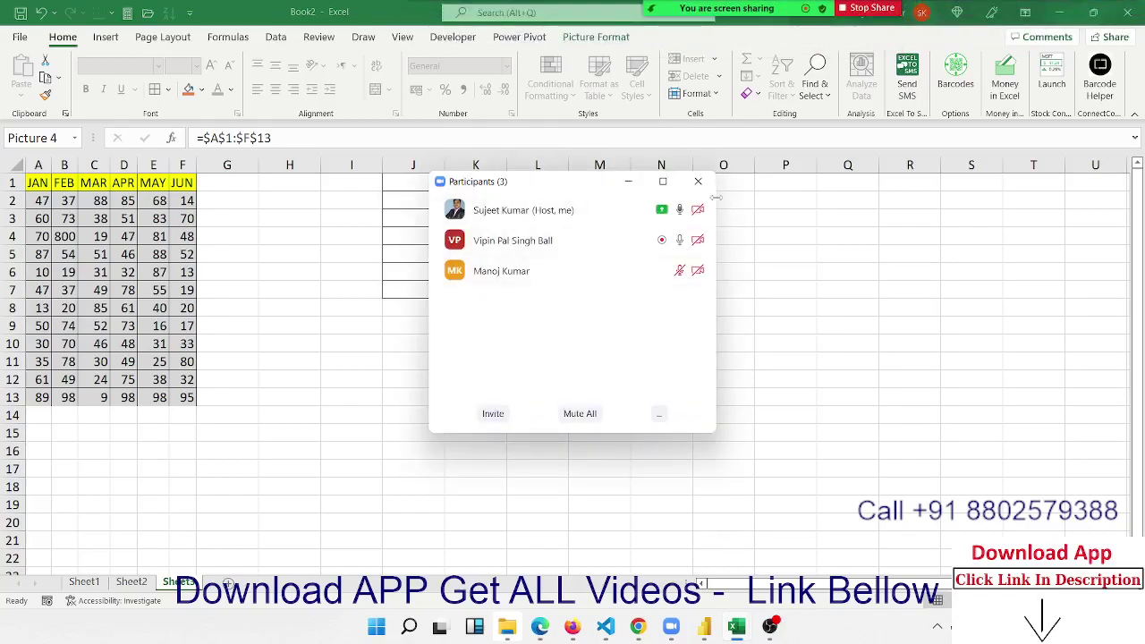
click(698, 182)
scroll(195, 289, right, 5)
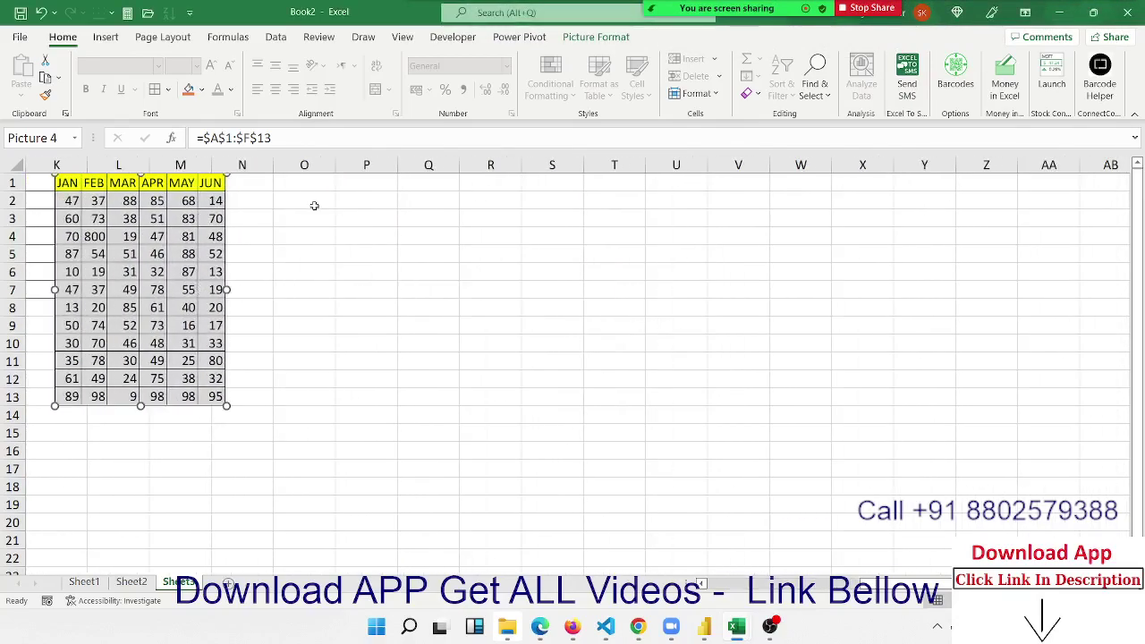
- Scroll back to row 1, deselect the linked picture, and drag-select the table A1:F13
mouse_move(314, 206)
mouse_down()
mouse_move(702, 639)
mouse_move(742, 526)
mouse_up()
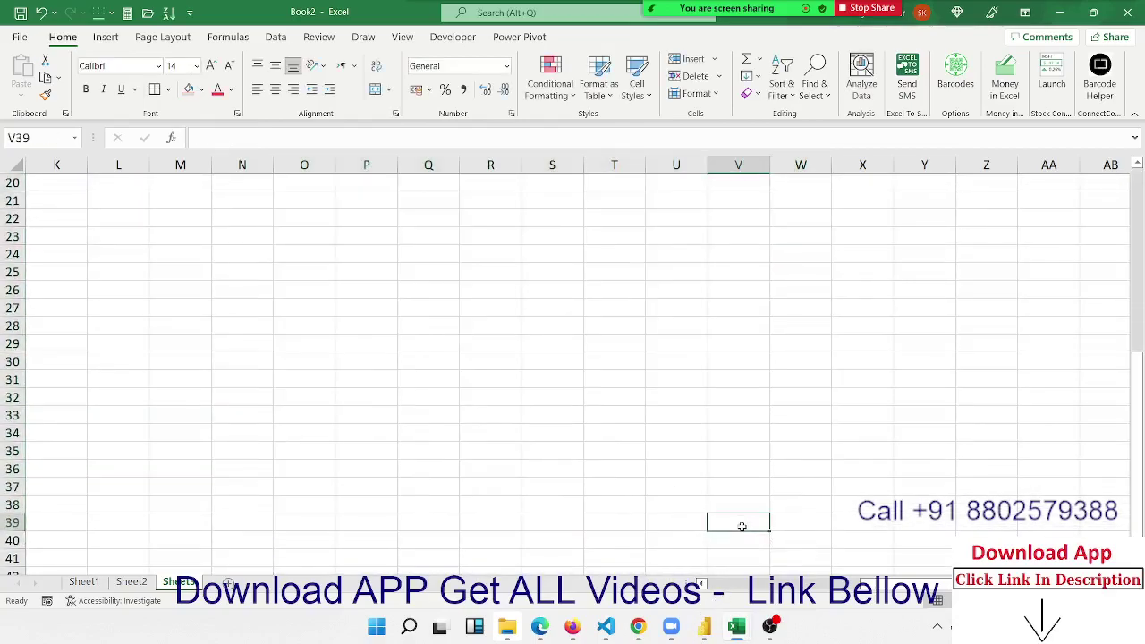
scroll(721, 579, left, 5)
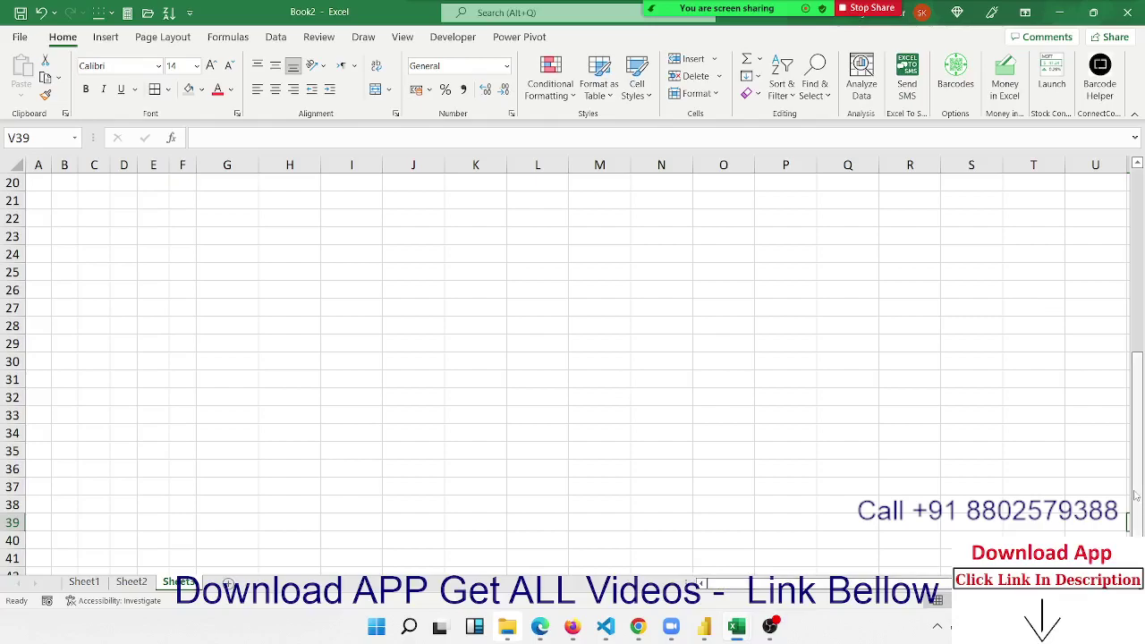
drag(1134, 496, 1132, 188)
click(537, 305)
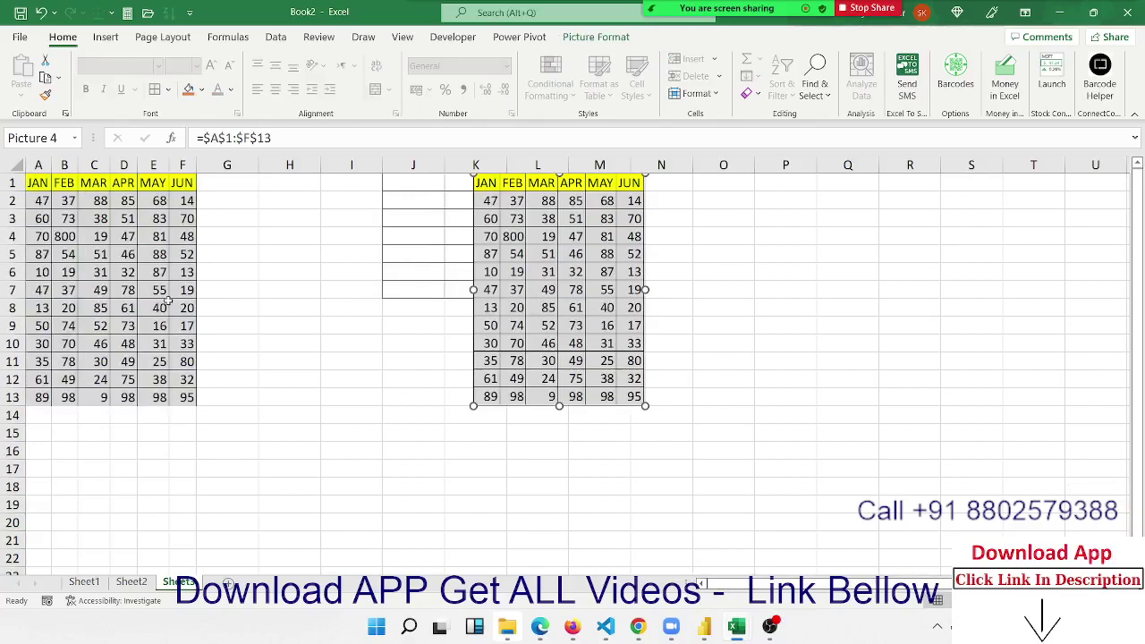
click(243, 411)
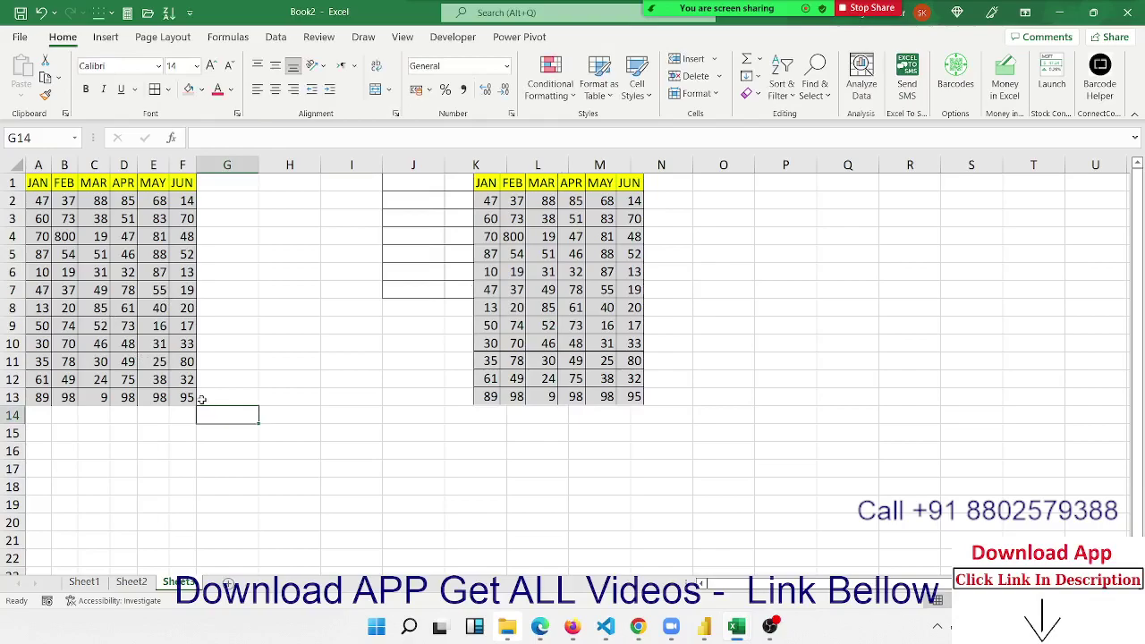
drag(192, 398, 3, 158)
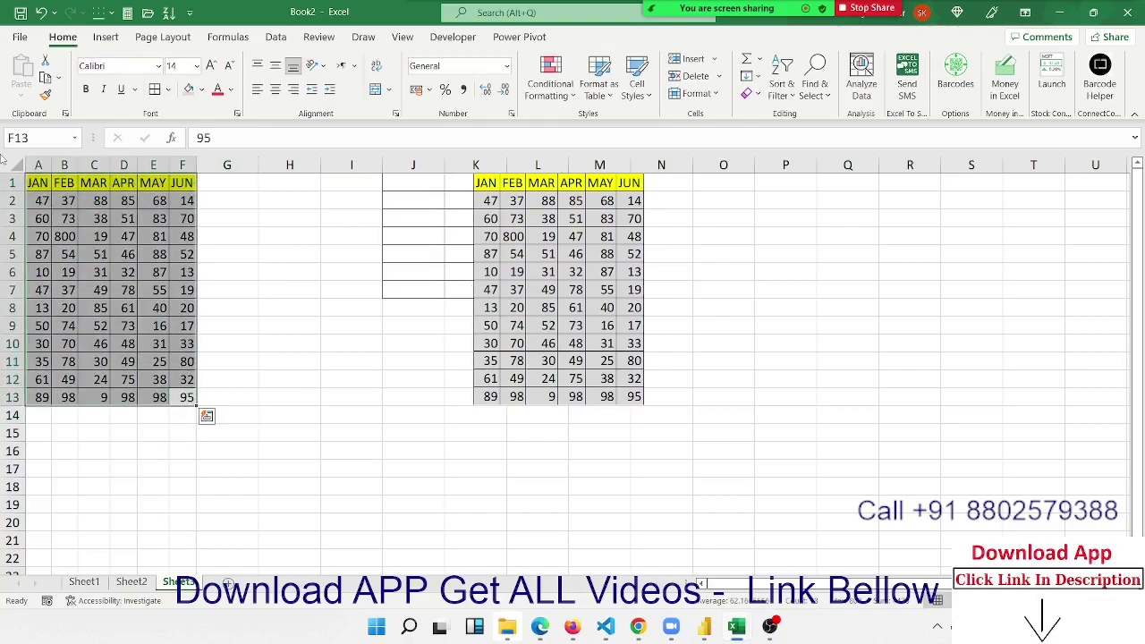
- Copy the A1:F13 table and launch Word by searching 'wo' in Windows Search
key(ctrl+c)
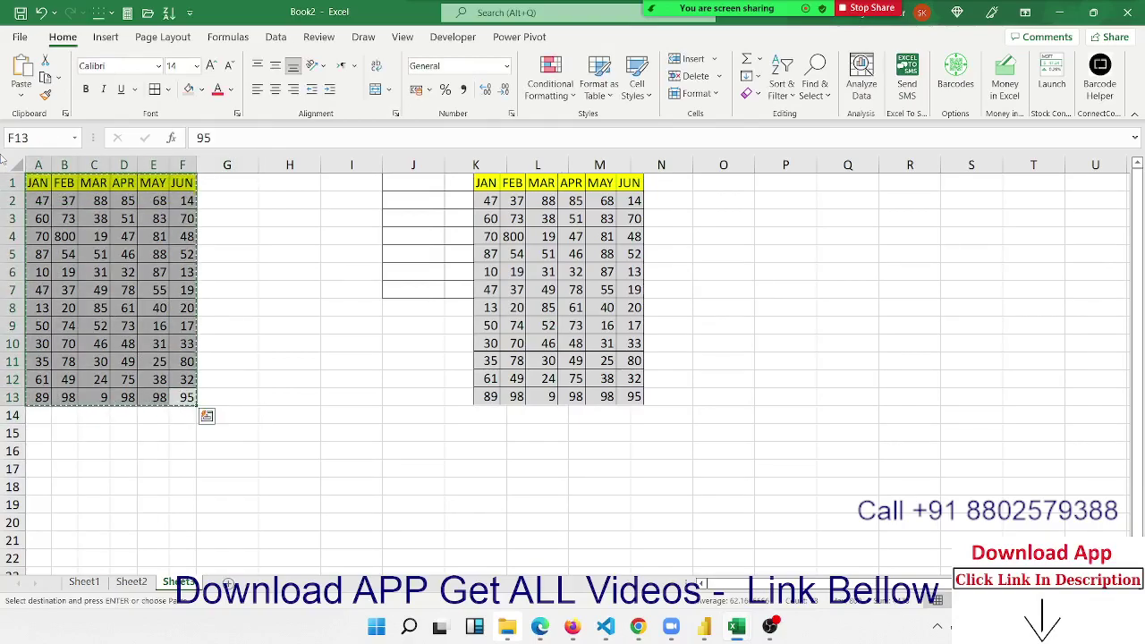
key(super)
text(w)
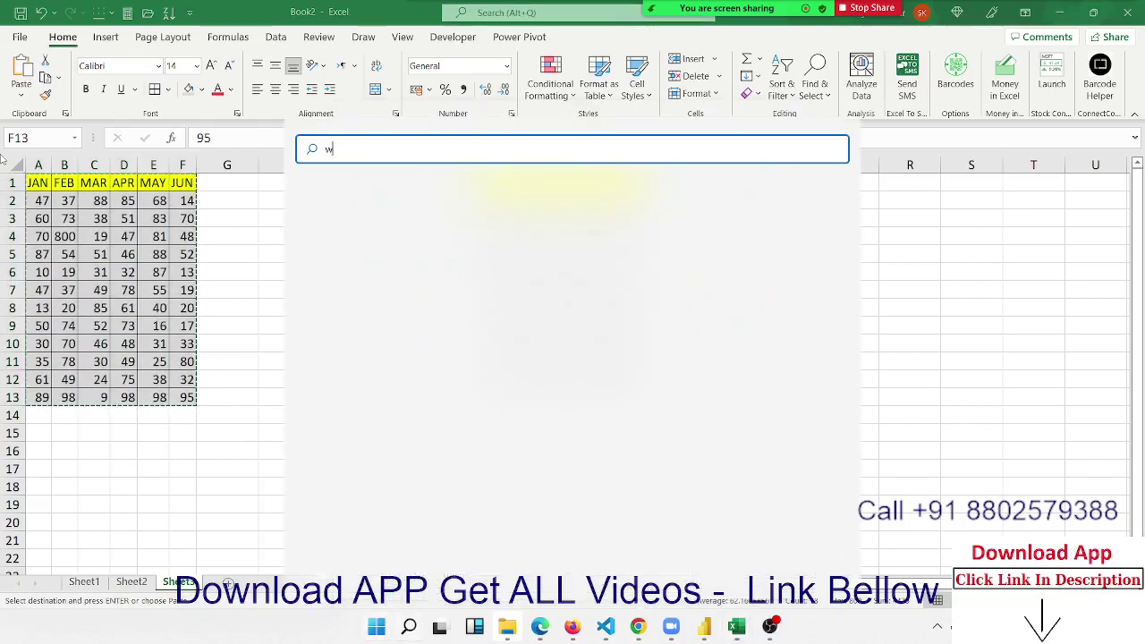
text(ord)
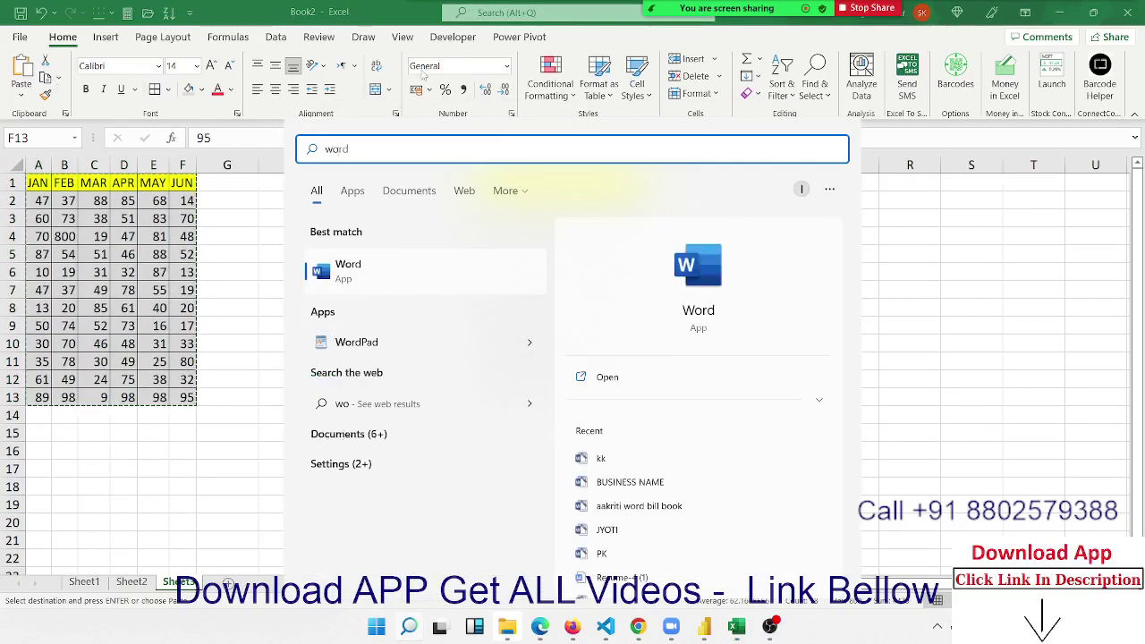
click(688, 304)
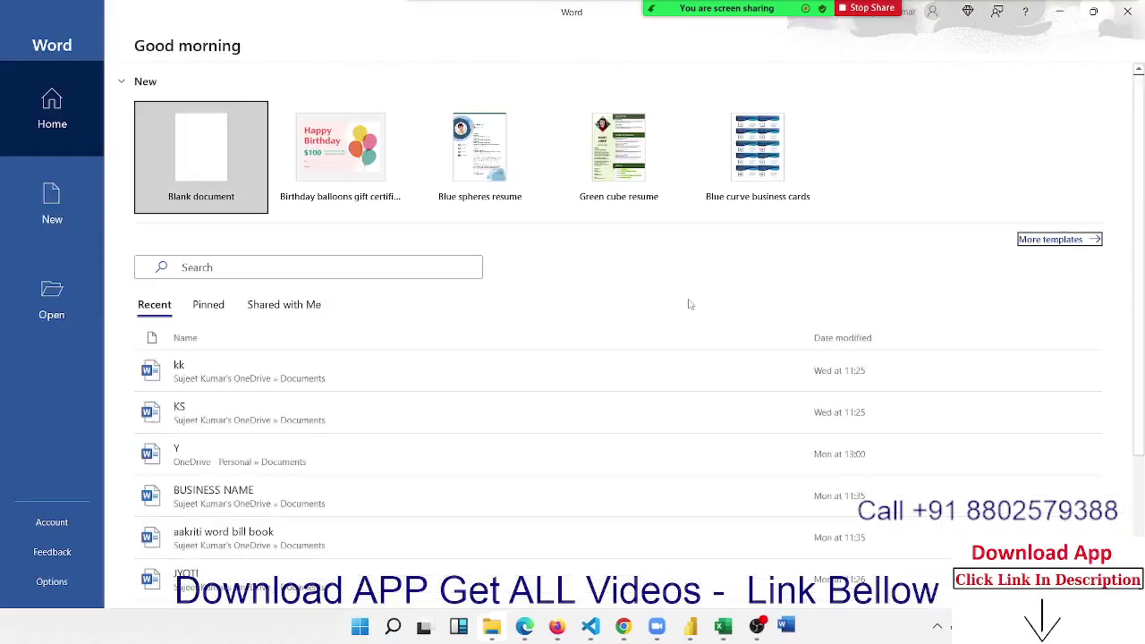
- In a new blank Word document, Paste Special as a linked Microsoft Excel Worksheet Object
click(217, 165)
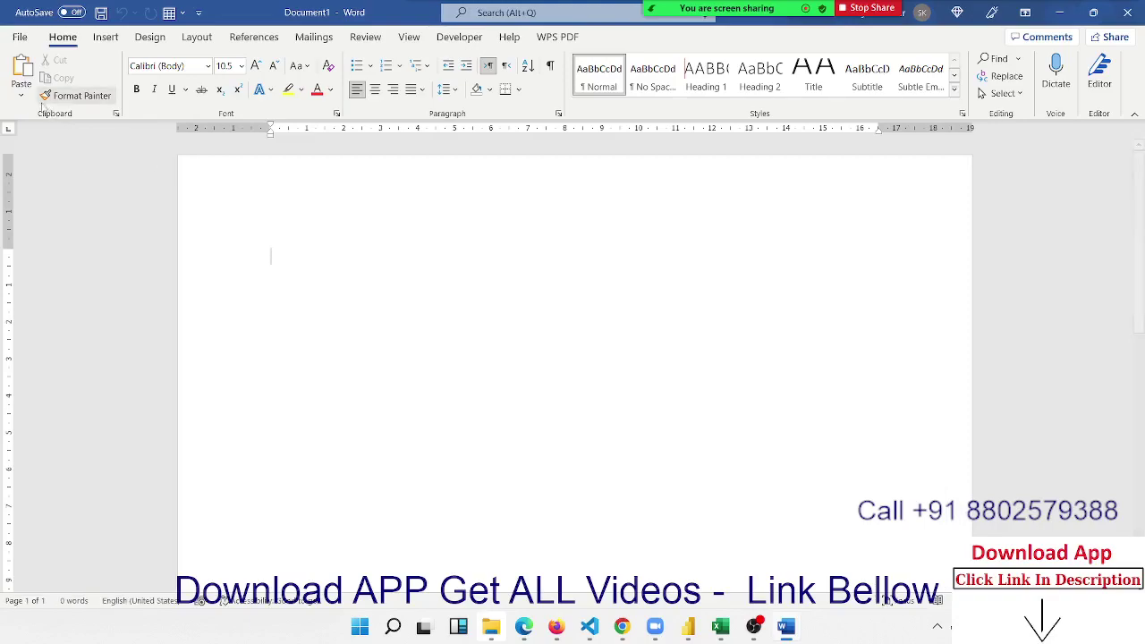
click(23, 95)
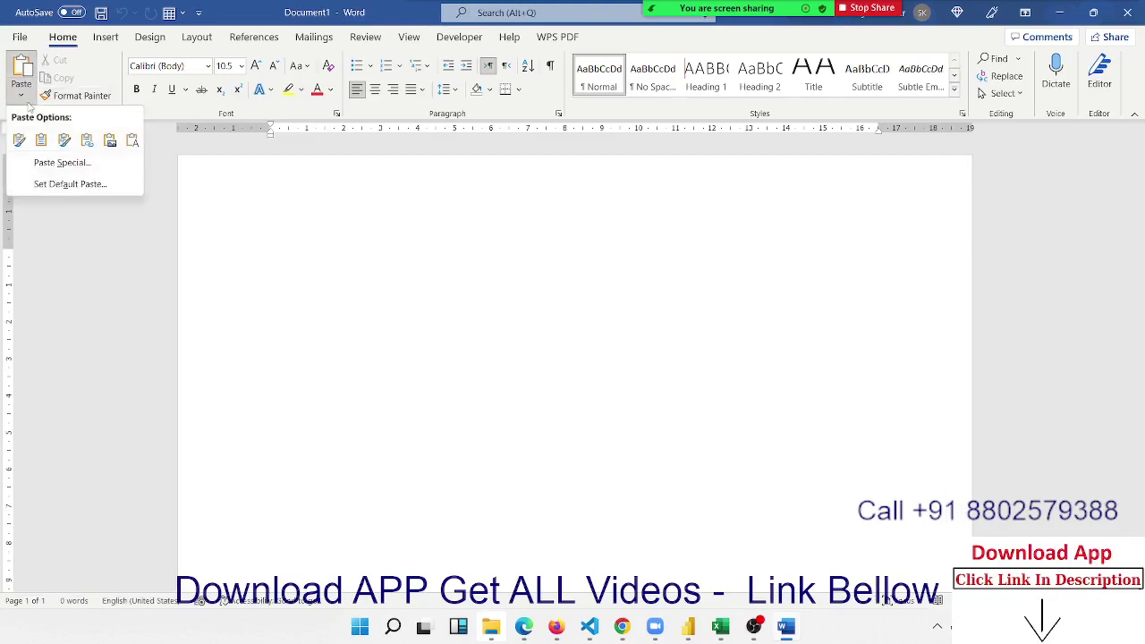
click(62, 163)
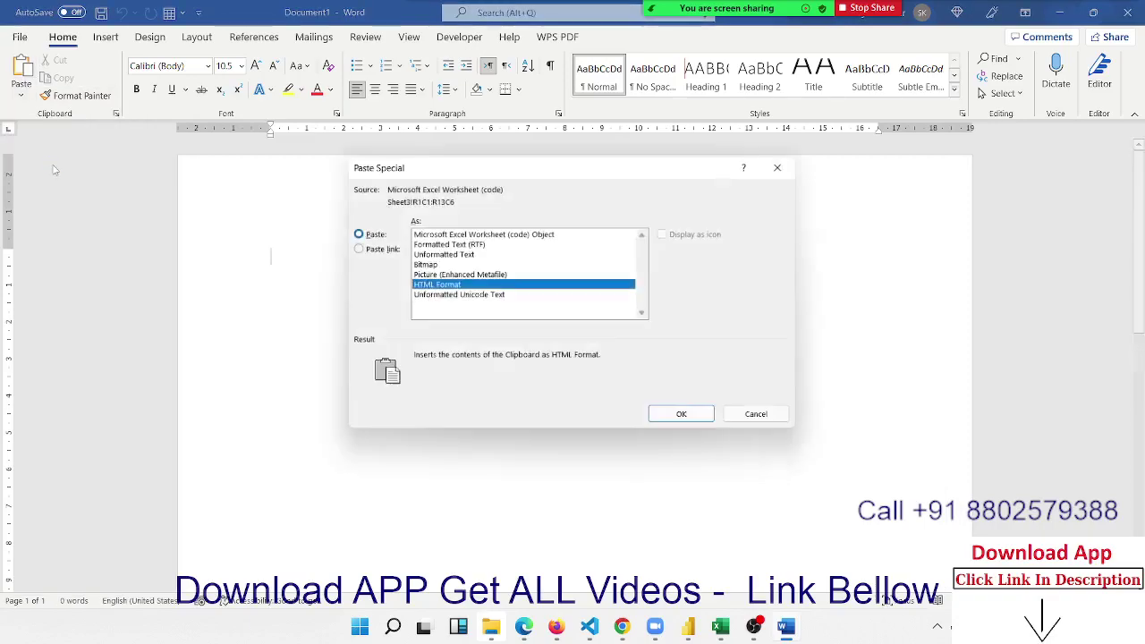
click(358, 250)
click(514, 245)
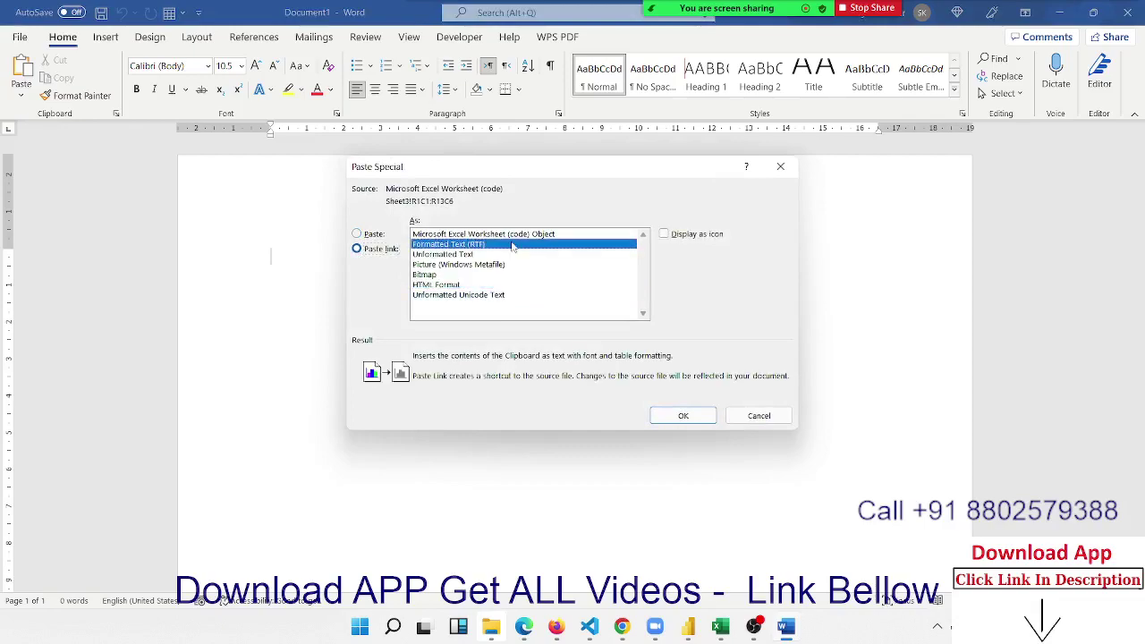
click(524, 235)
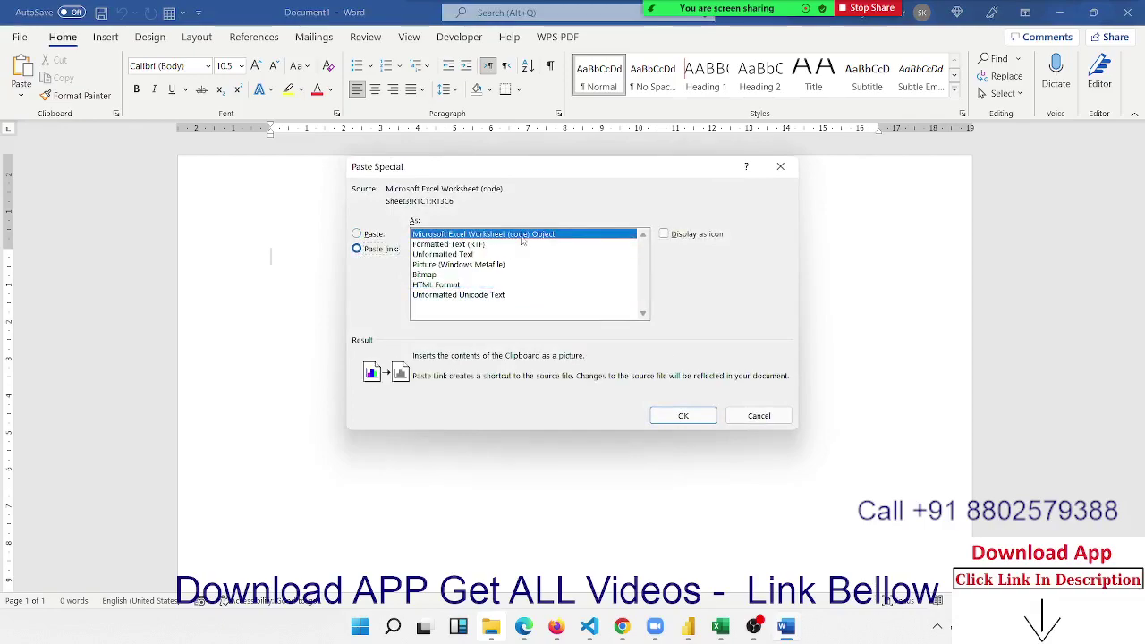
click(676, 414)
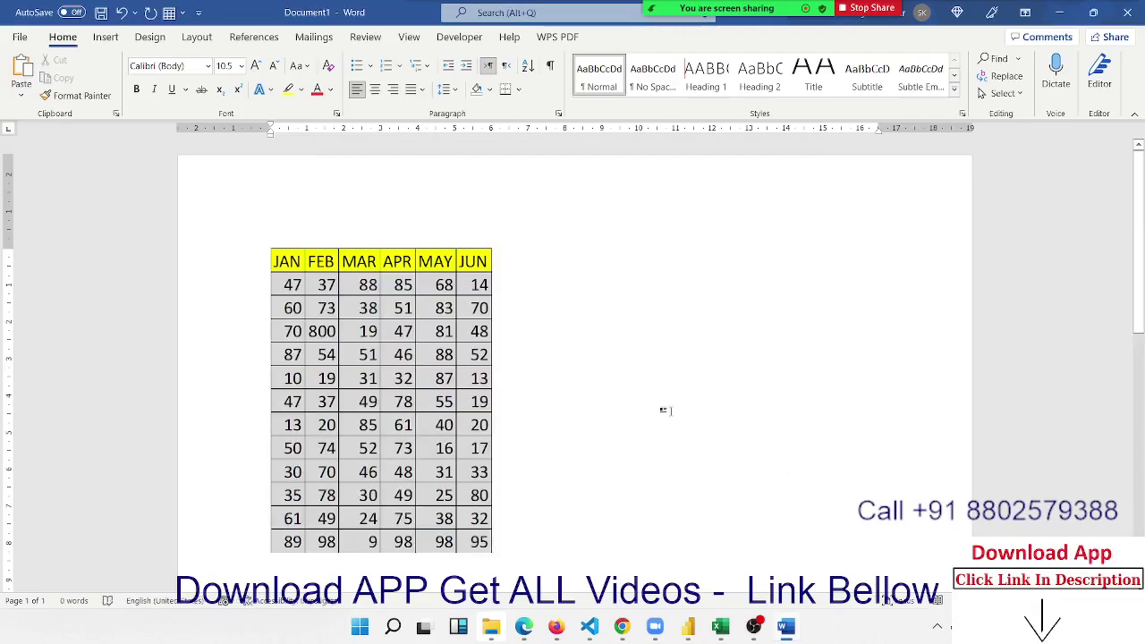
- Back in Excel, fill the selected JAN–JUN table Light Green
key(alt+Tab)
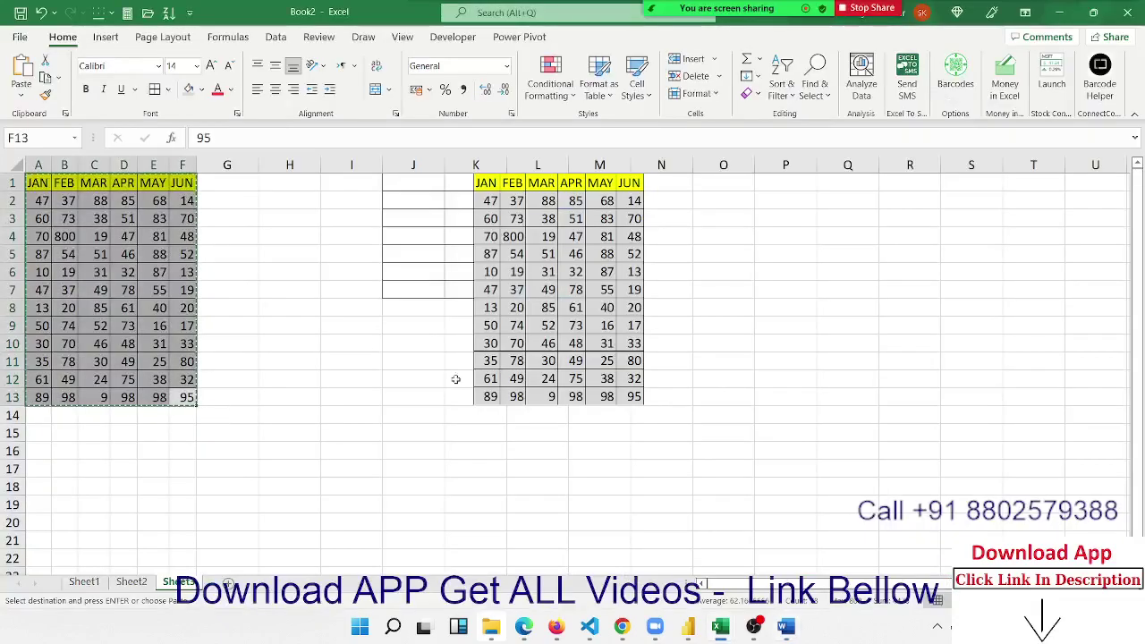
click(202, 90)
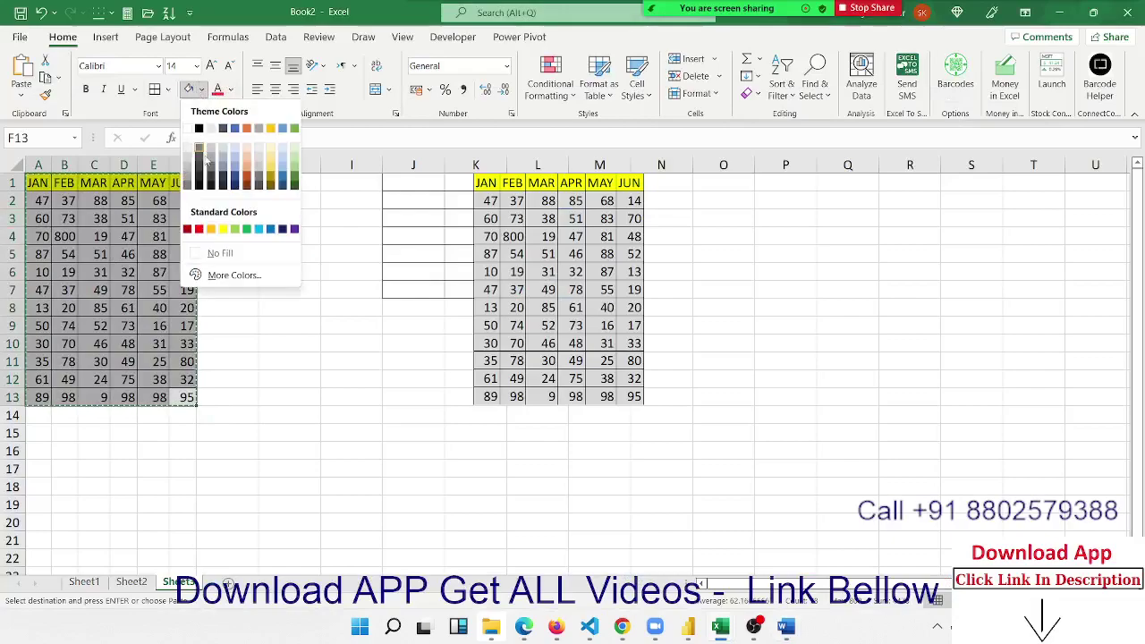
click(235, 229)
- Confirm Word's linked table shows the green fill, then close Word with Don't Save
click(150, 235)
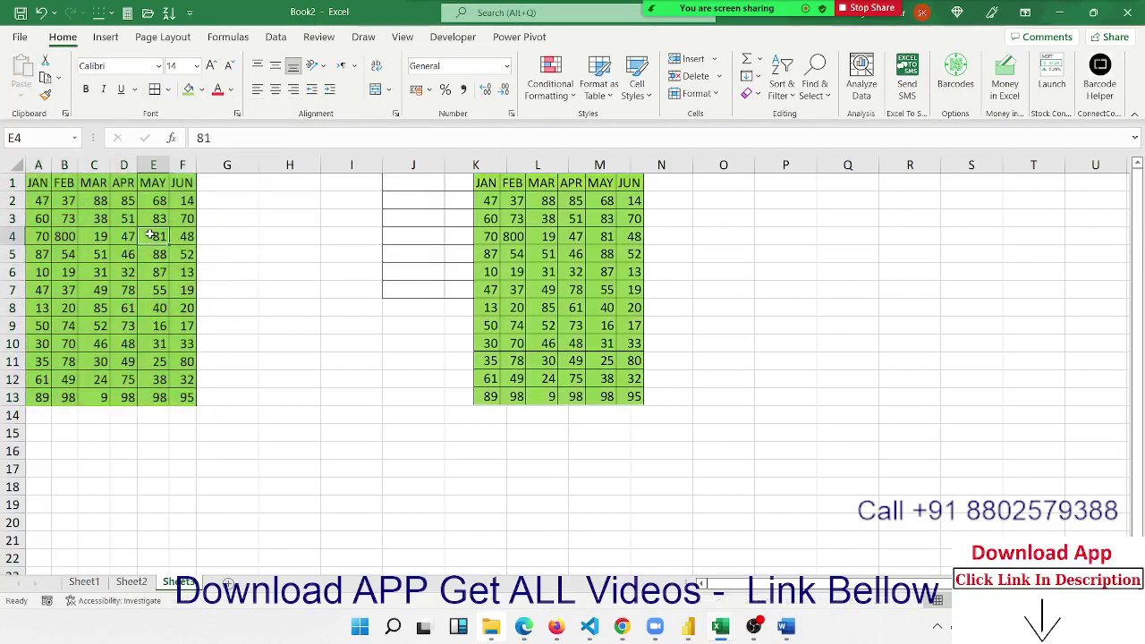
key(alt+Tab)
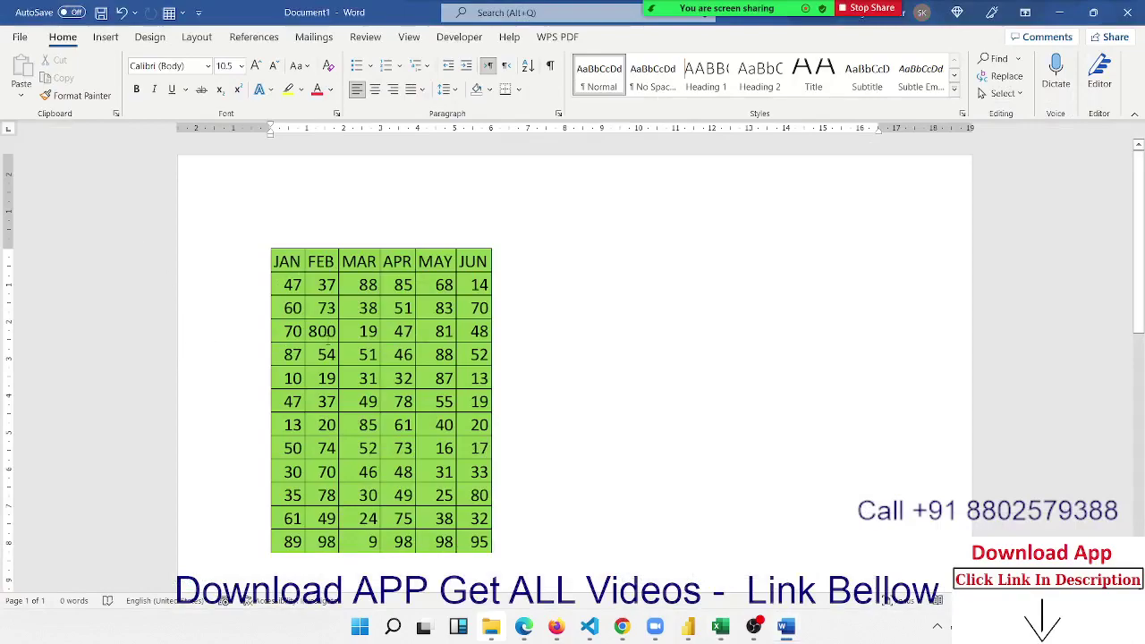
right_click(331, 346)
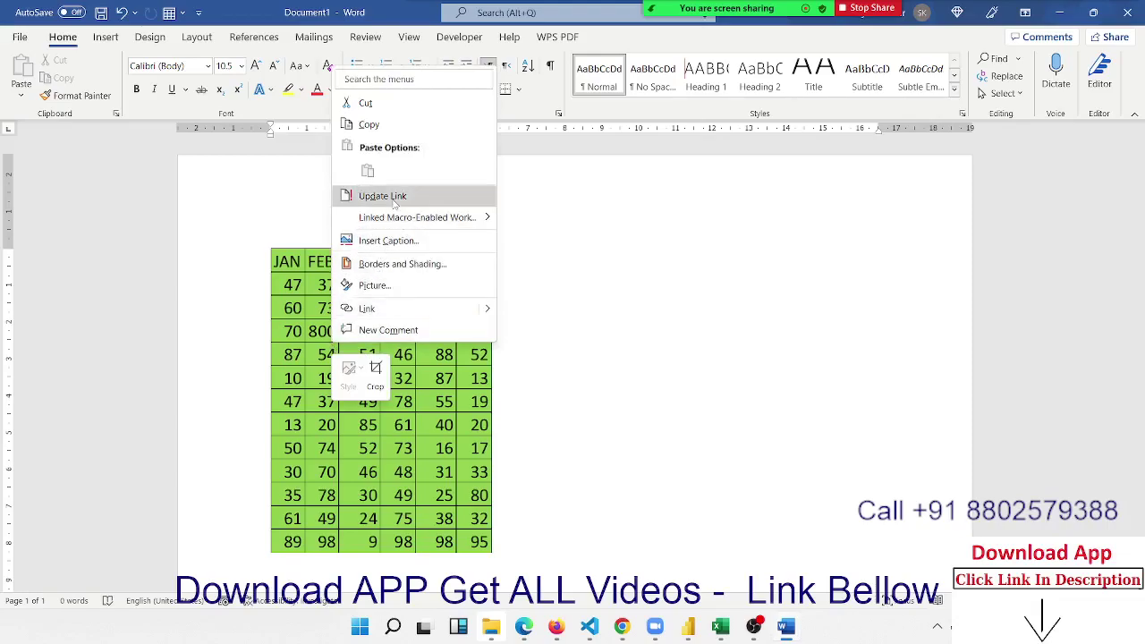
key(Escape)
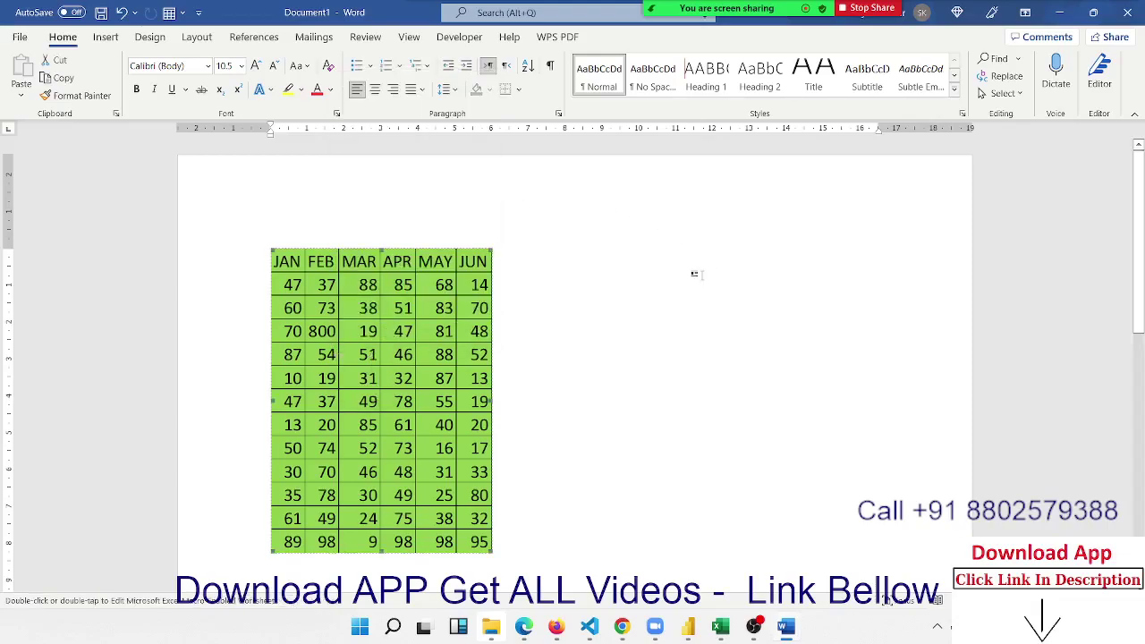
click(1129, 13)
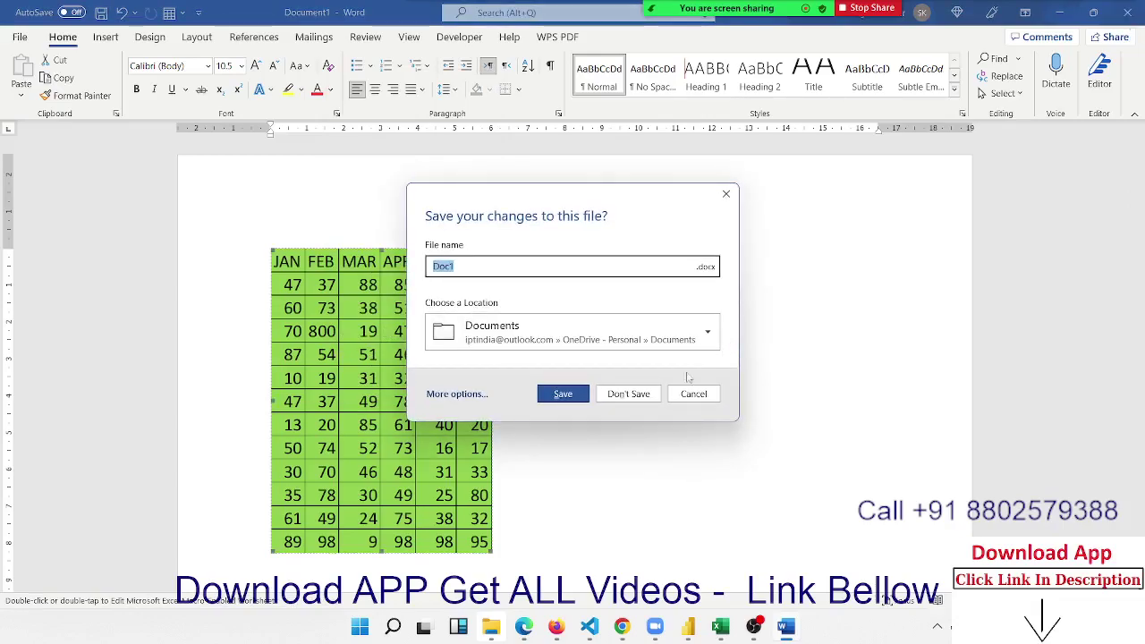
click(629, 393)
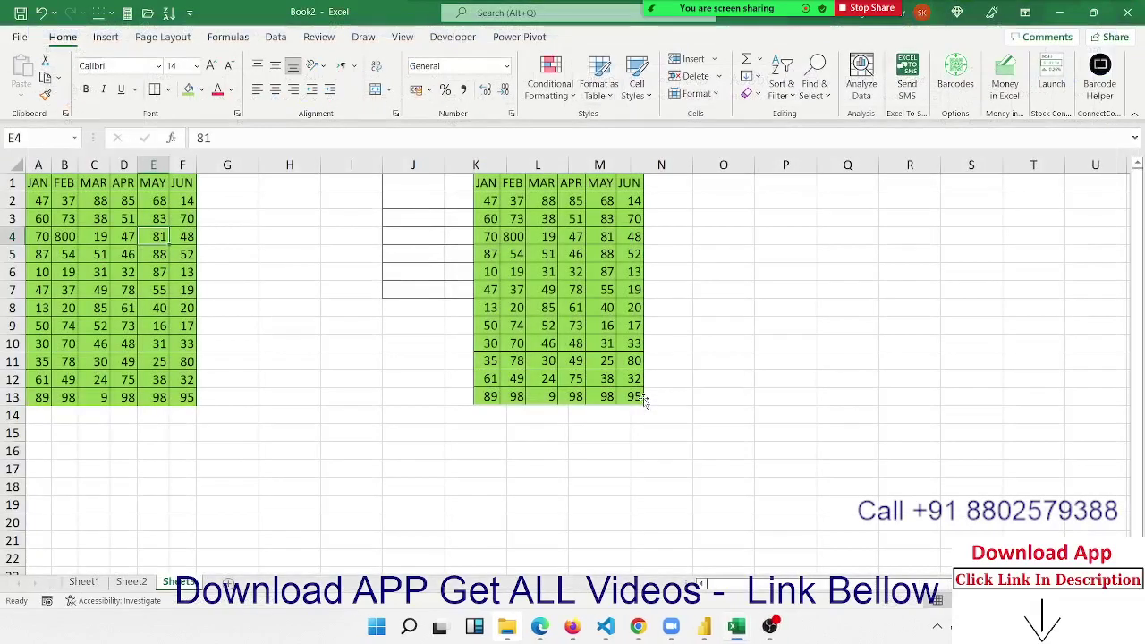
- Reselect the green table A1:F13 in Excel and copy it
key(super)
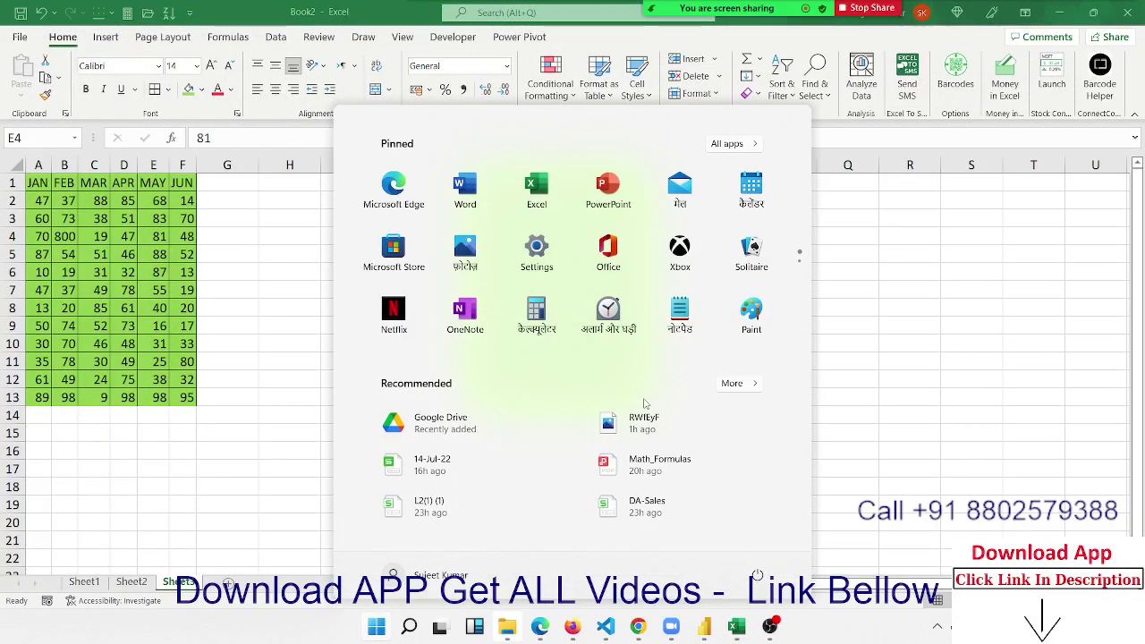
key(super)
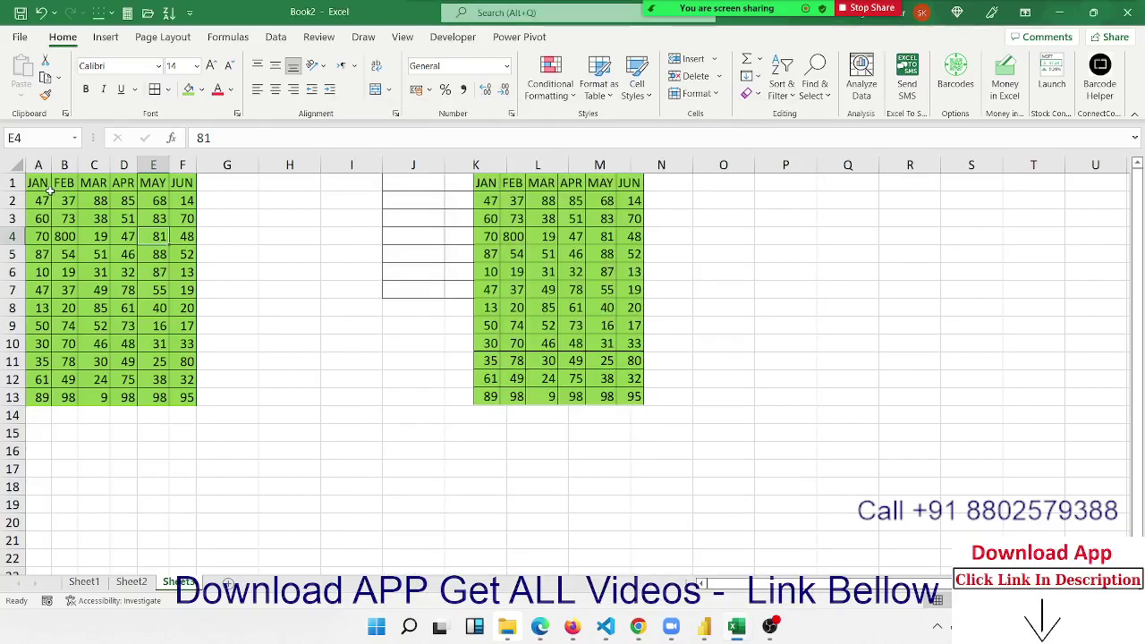
drag(43, 182, 194, 402)
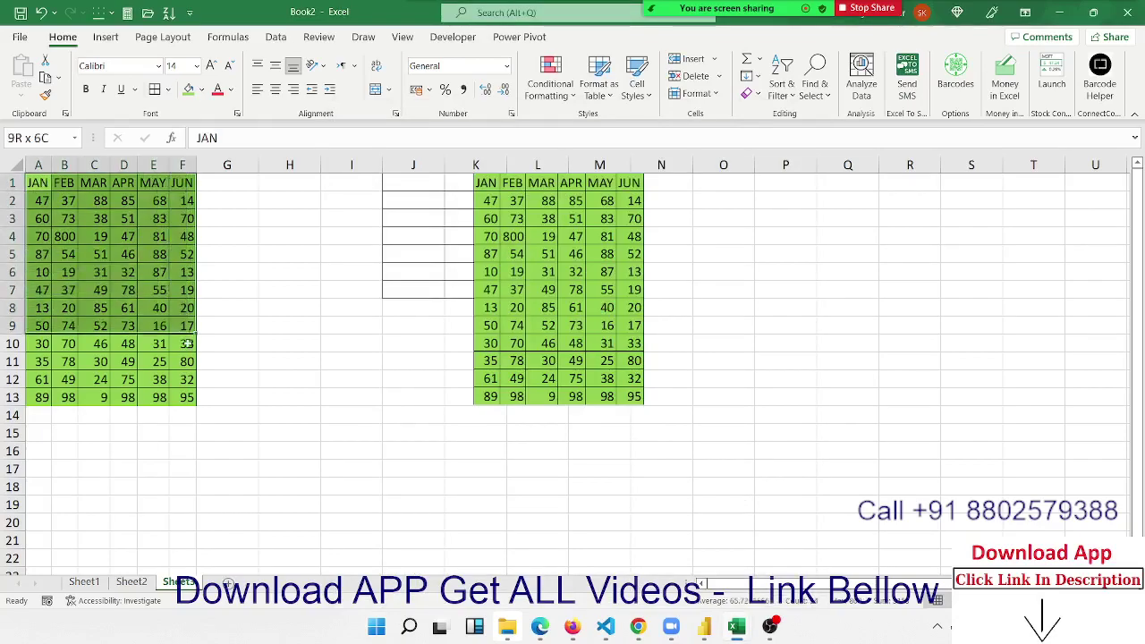
key(ctrl+c)
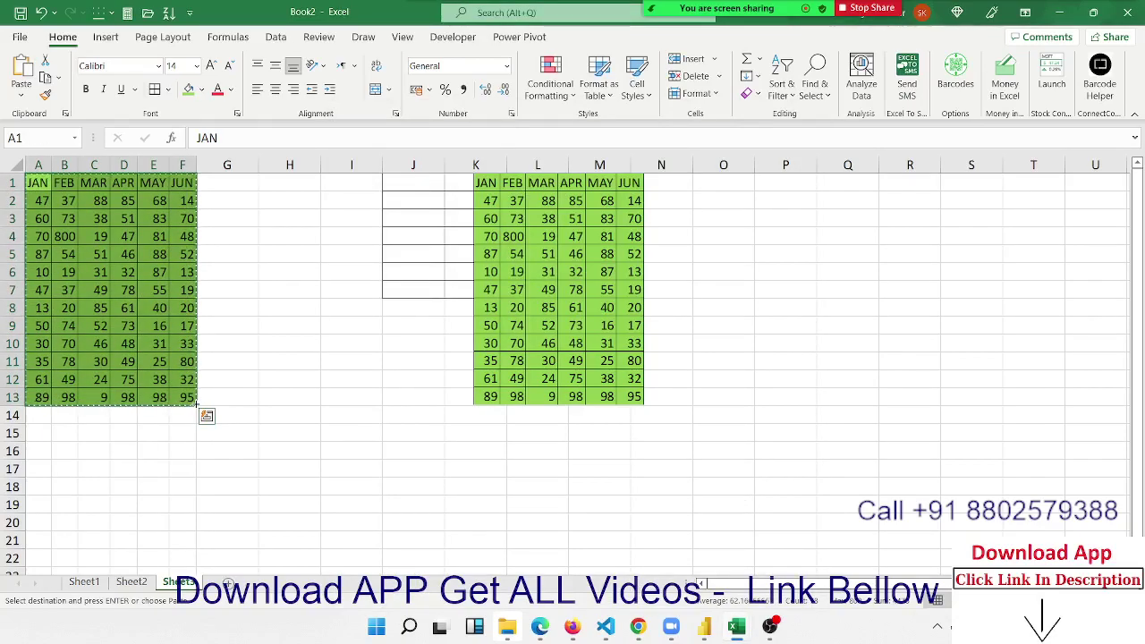
- Launch Word via Windows Search 'w', then search 'pp' for PowerPoint
key(super)
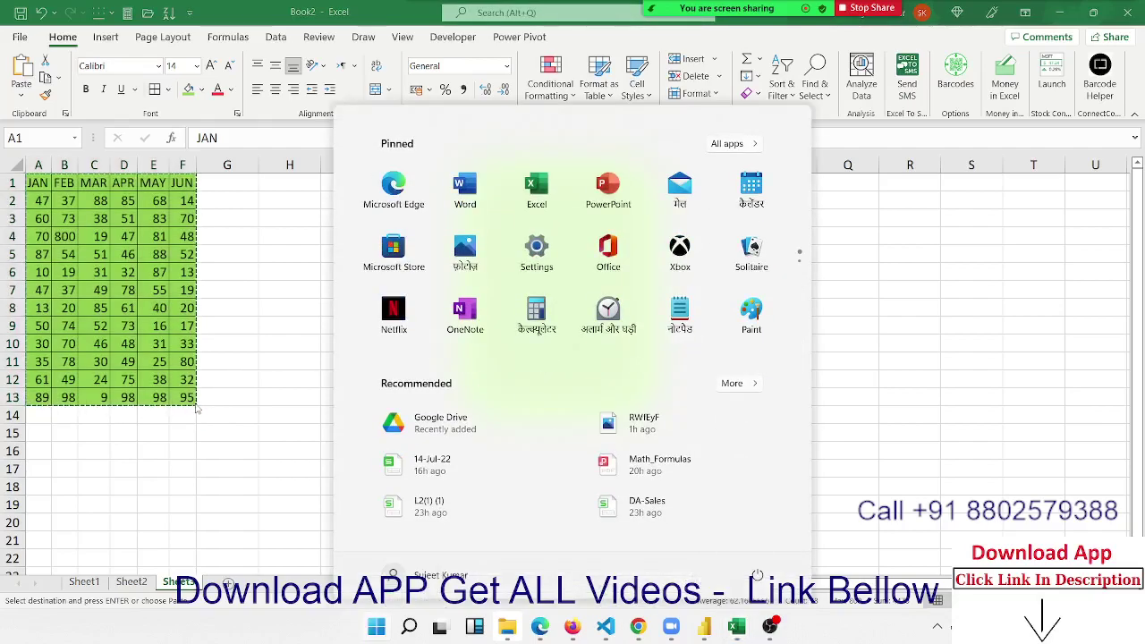
text(w)
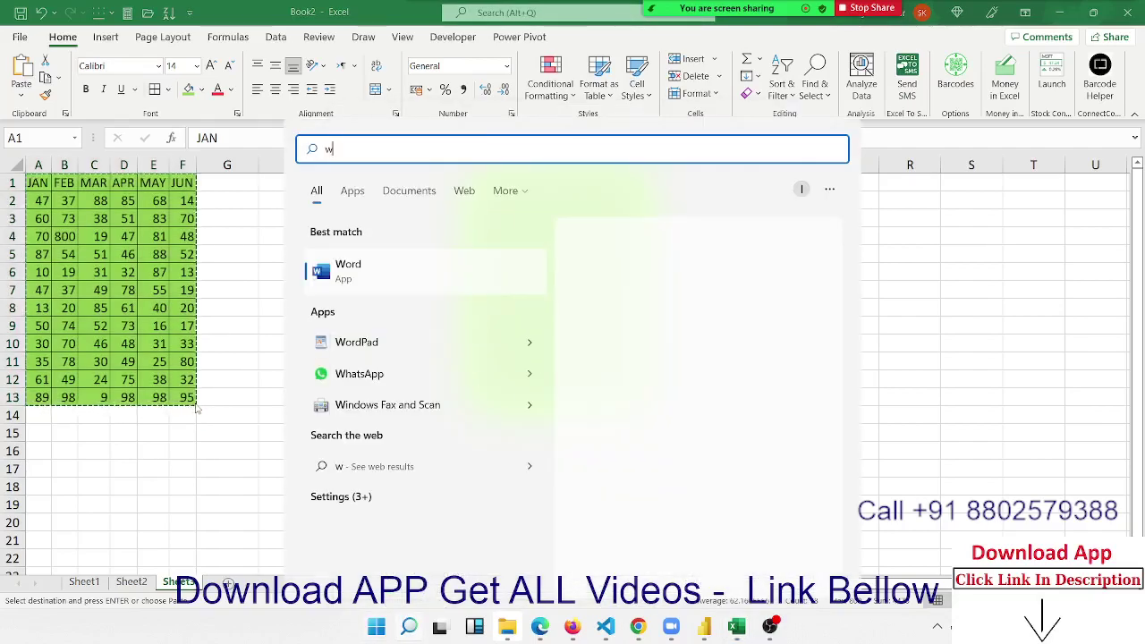
click(725, 286)
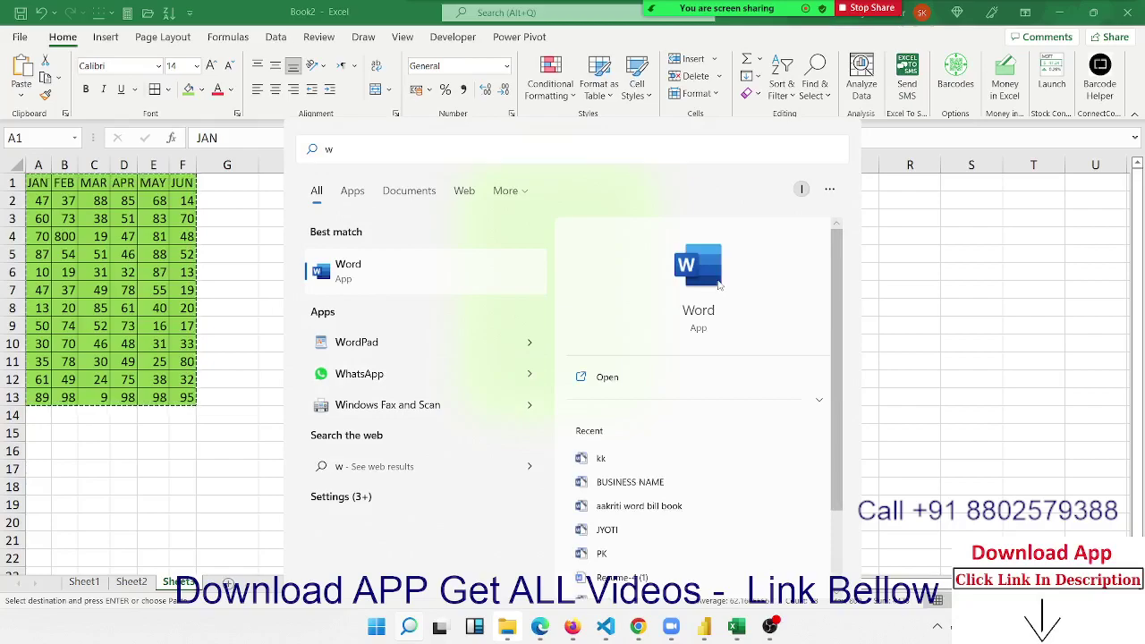
key(super)
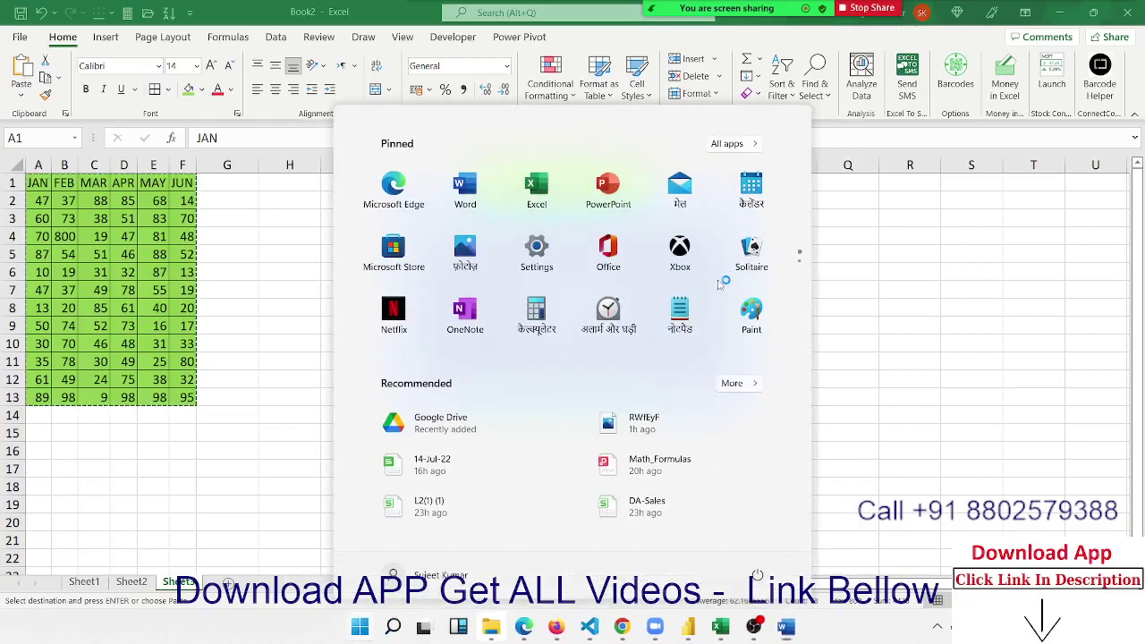
text(pp)
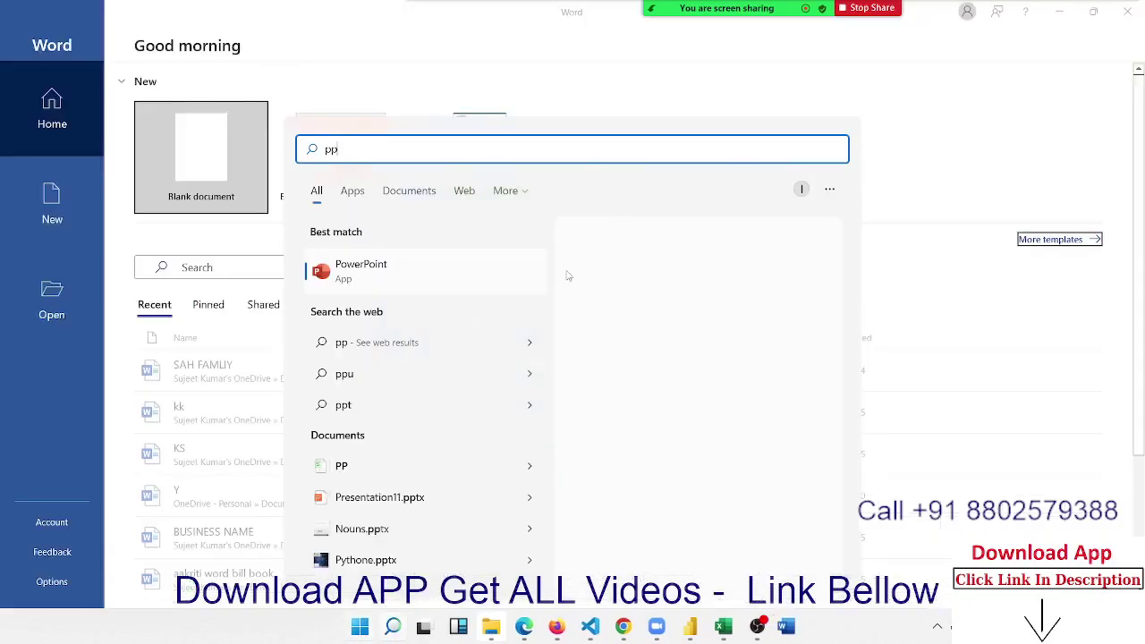
- Launch PowerPoint with a blank presentation, start Outlook via 'out', and create a blank Word document
click(507, 288)
key(super)
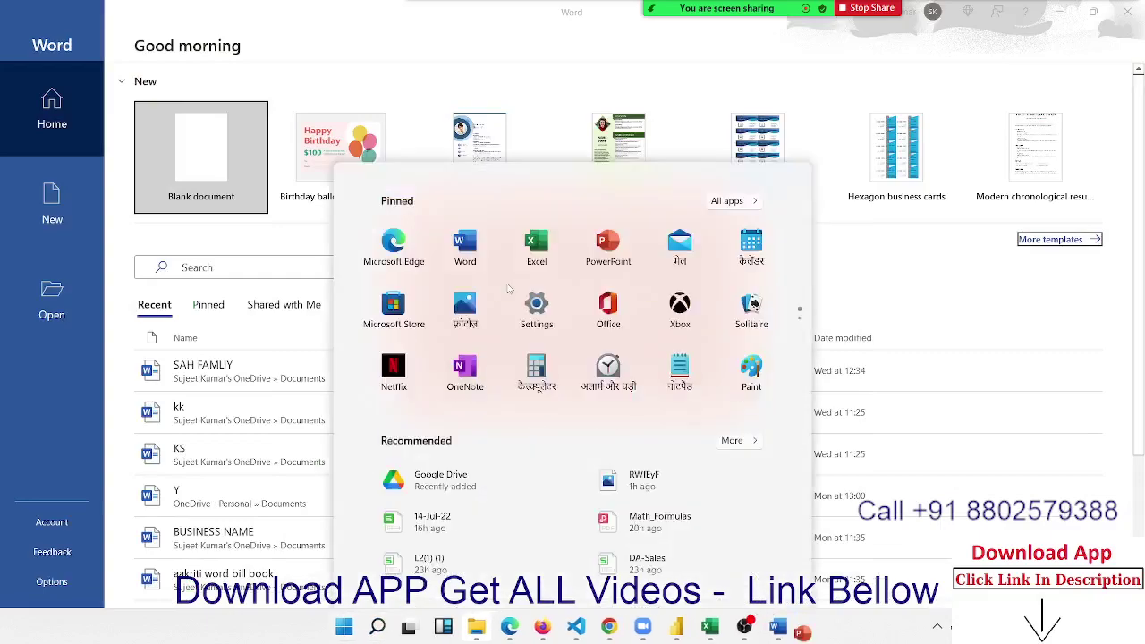
text(out)
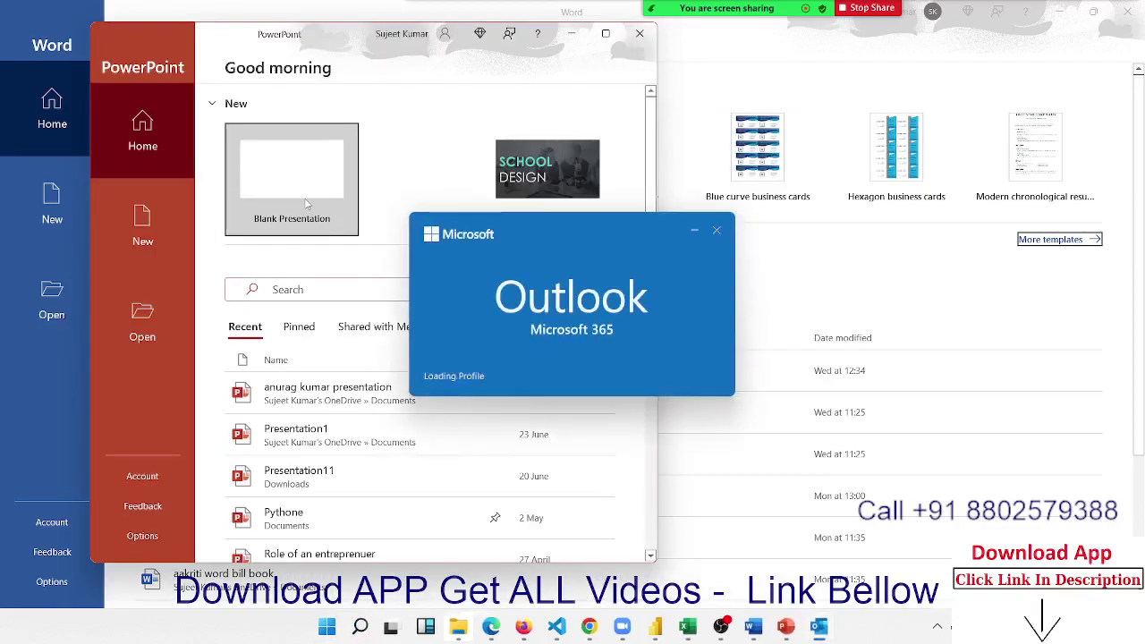
click(305, 204)
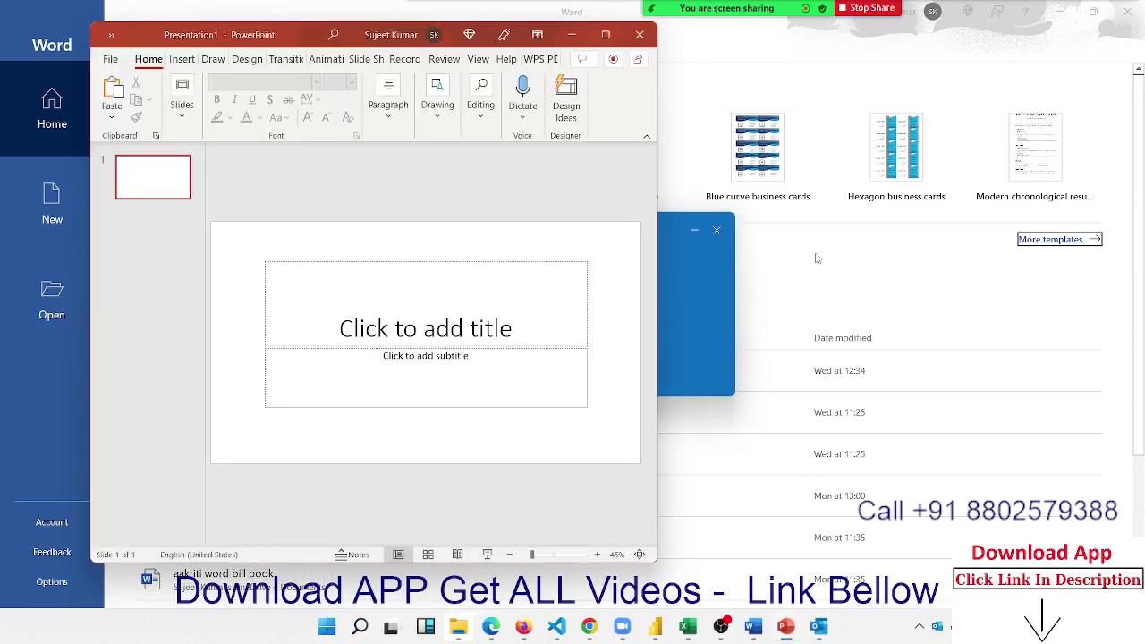
click(820, 262)
click(233, 163)
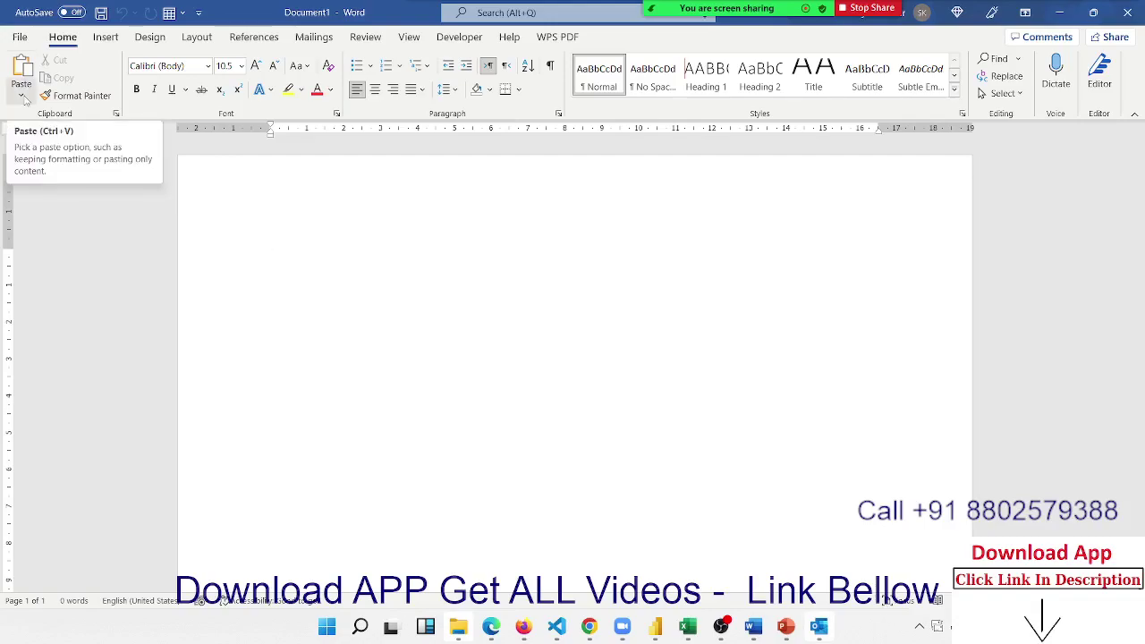
- Paste Special the green table into Document1 as a linked Microsoft Excel Worksheet Object
click(25, 98)
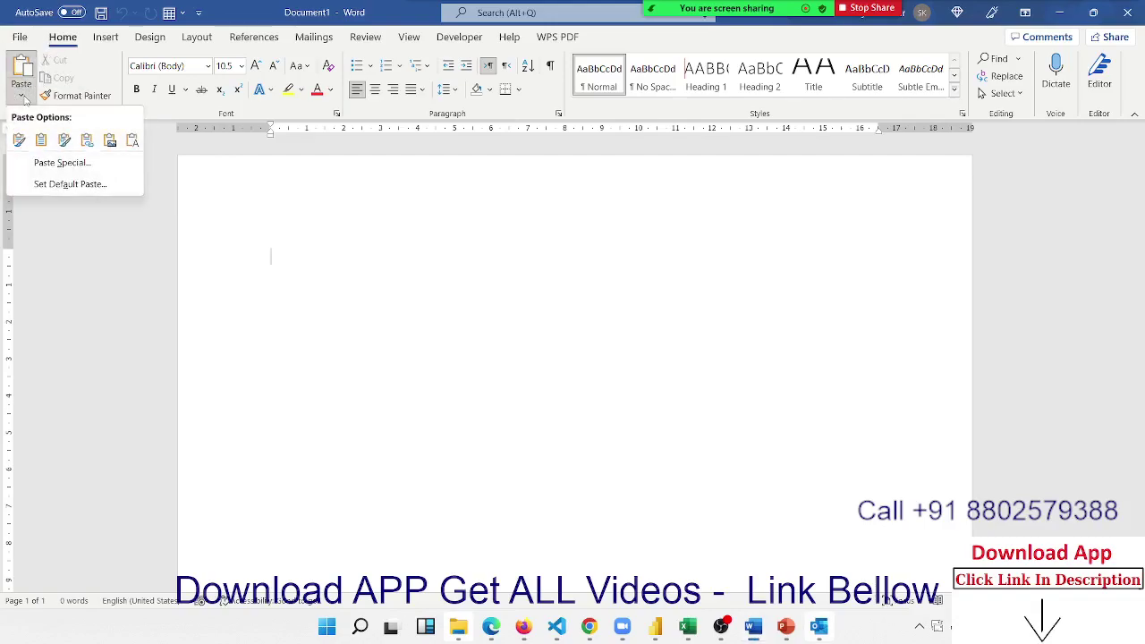
click(58, 163)
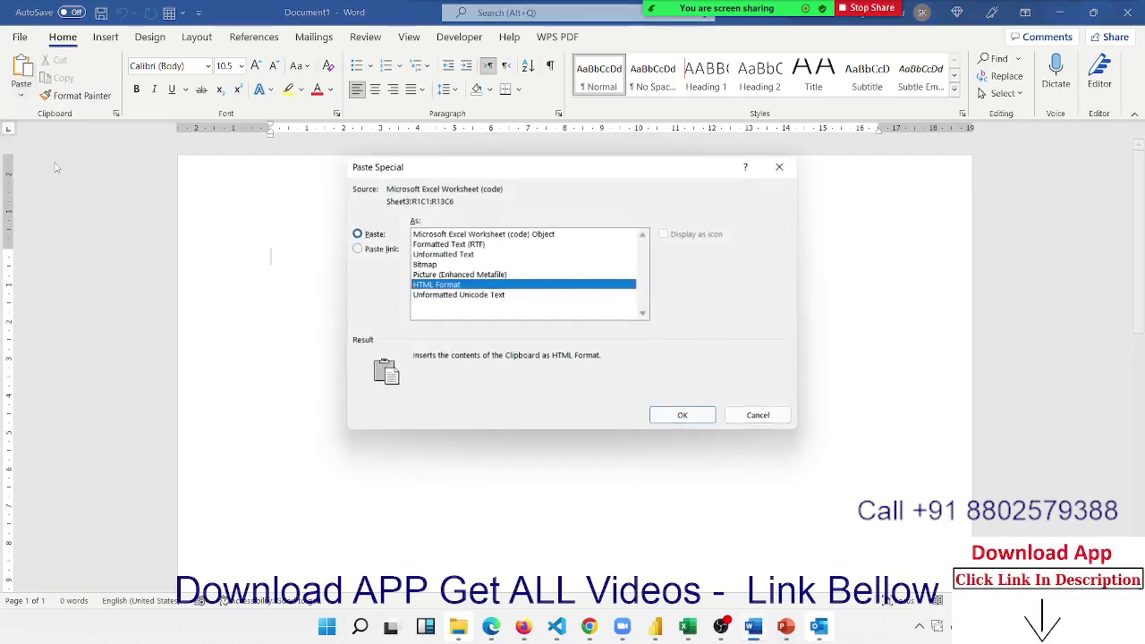
click(370, 251)
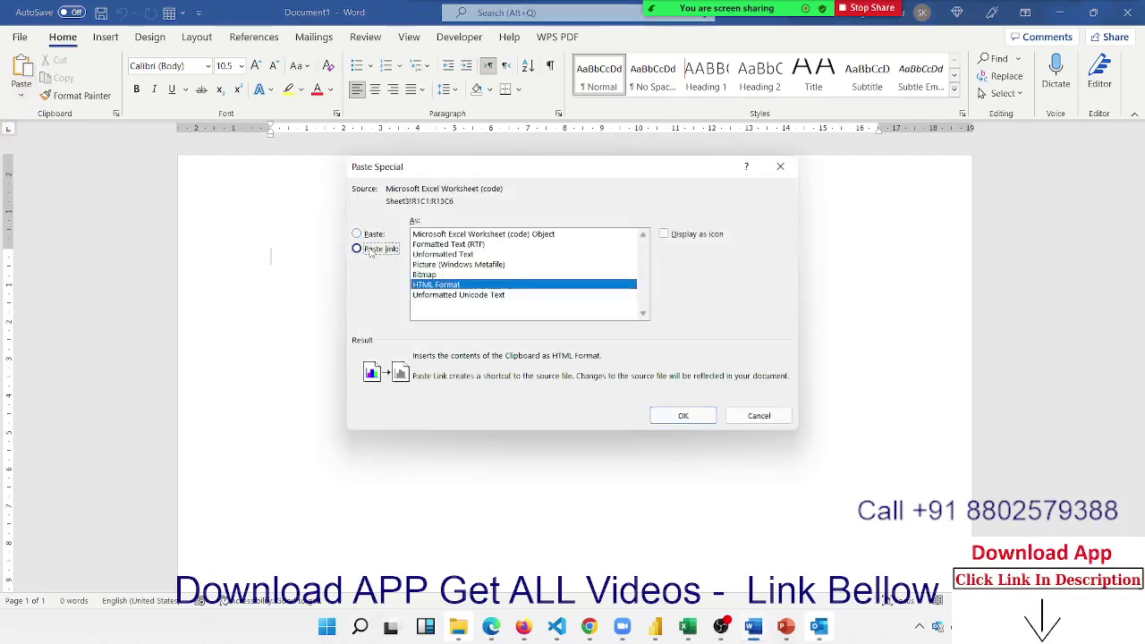
click(494, 234)
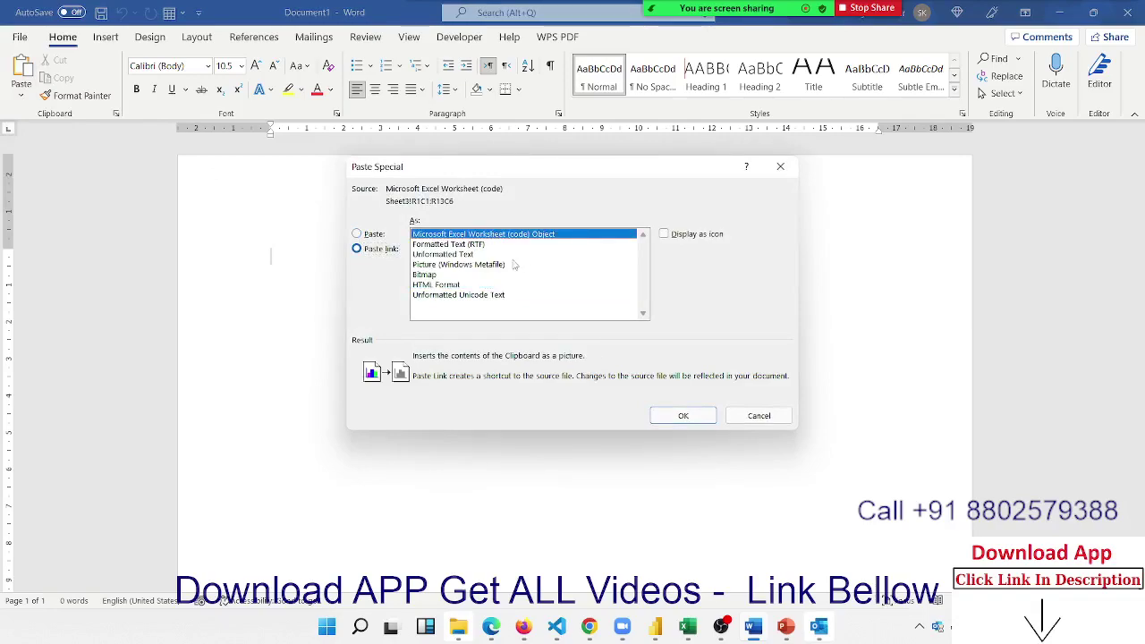
click(694, 415)
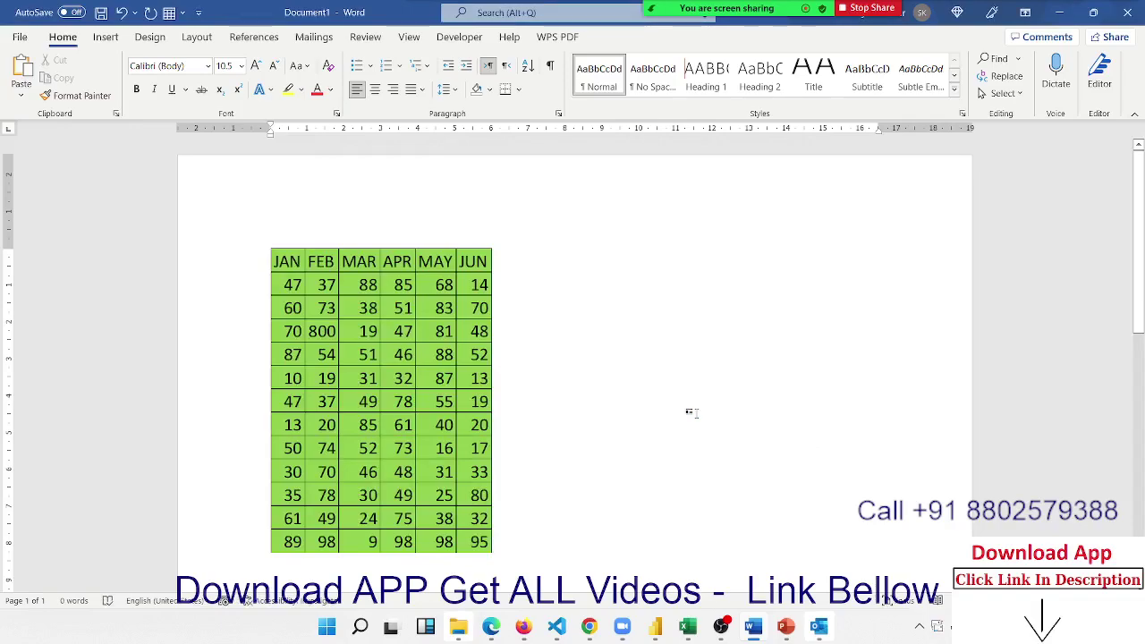
click(786, 627)
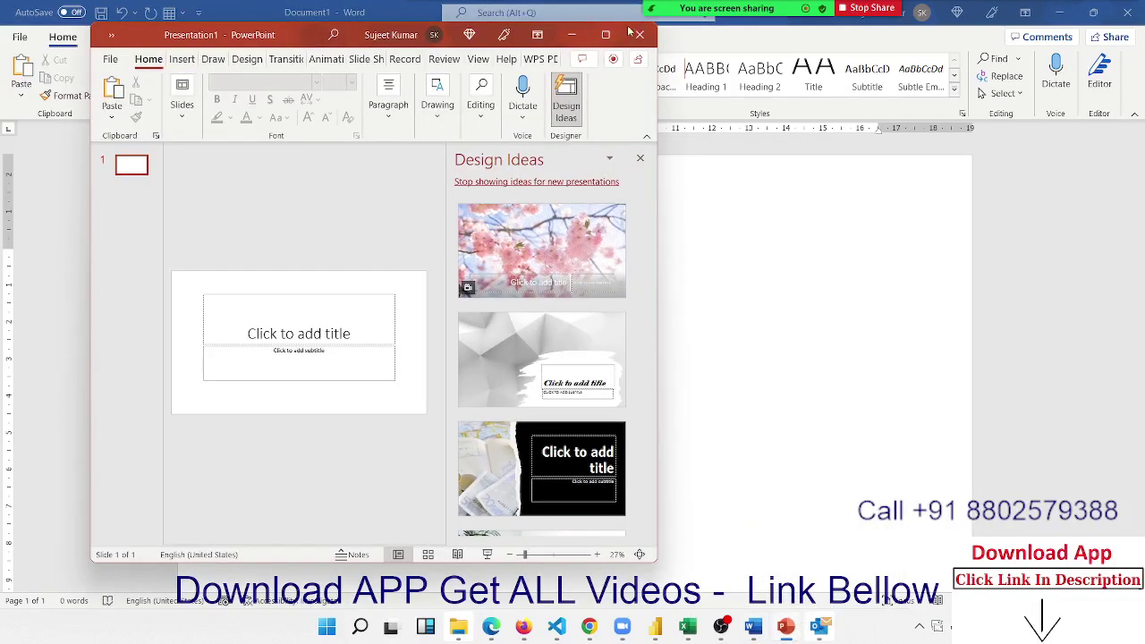
- Maximize PowerPoint and Paste Special the green table onto slide 1 as a link
click(612, 36)
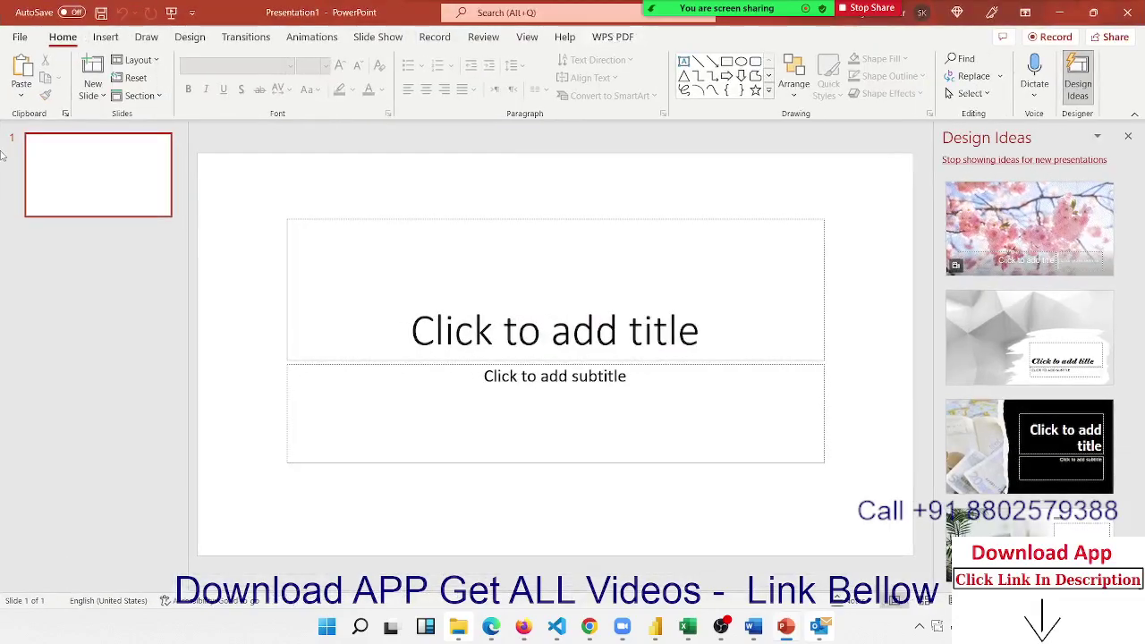
click(20, 99)
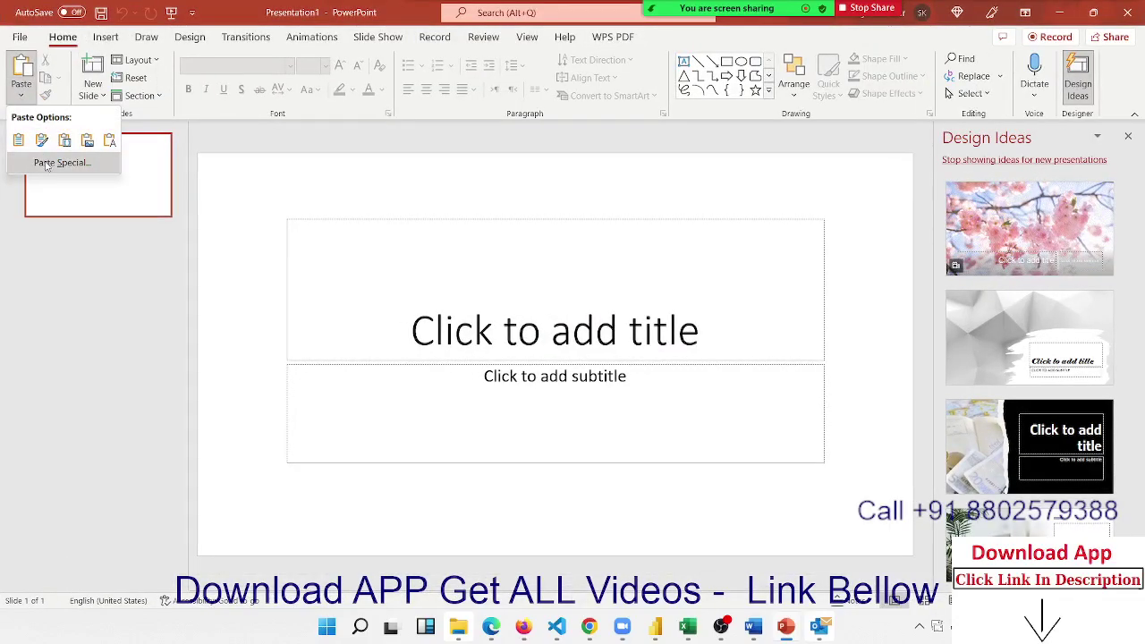
click(44, 164)
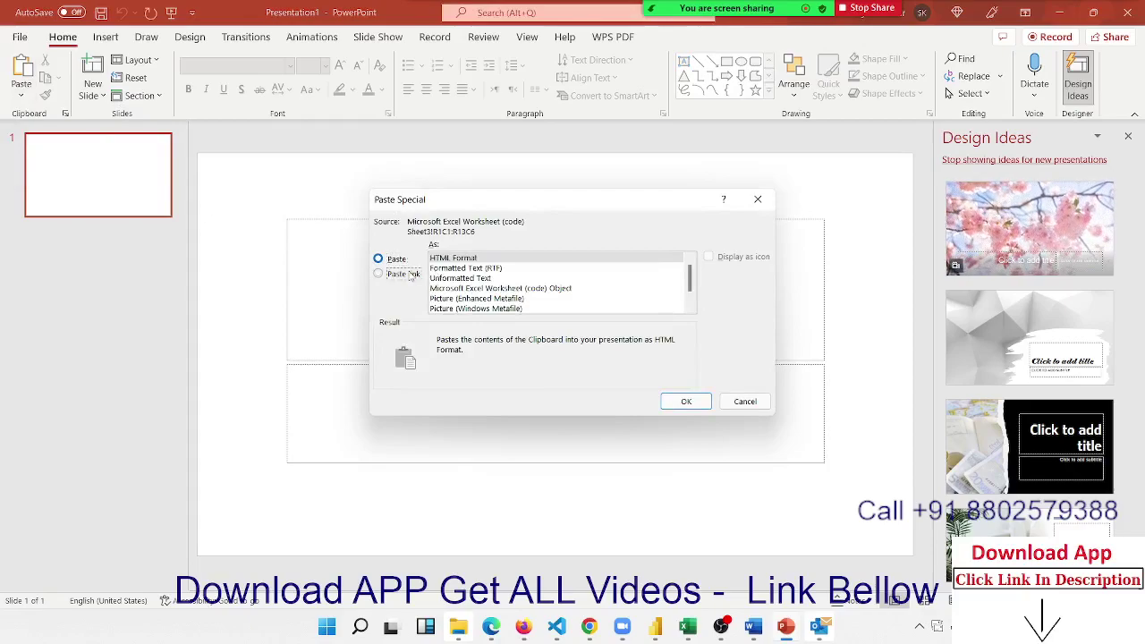
click(398, 274)
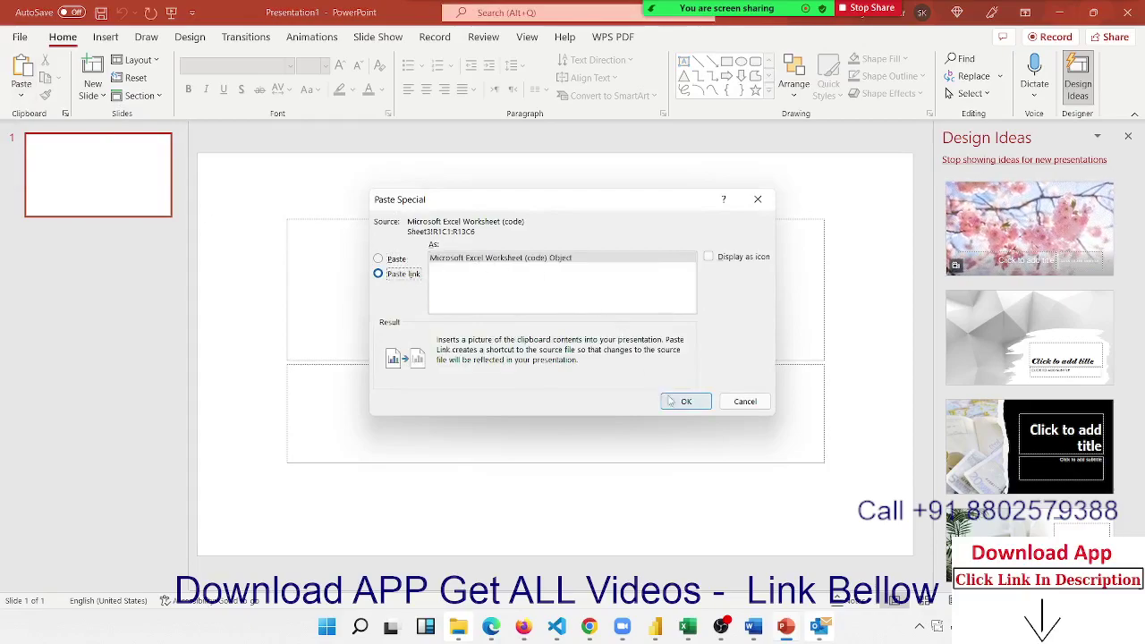
click(673, 400)
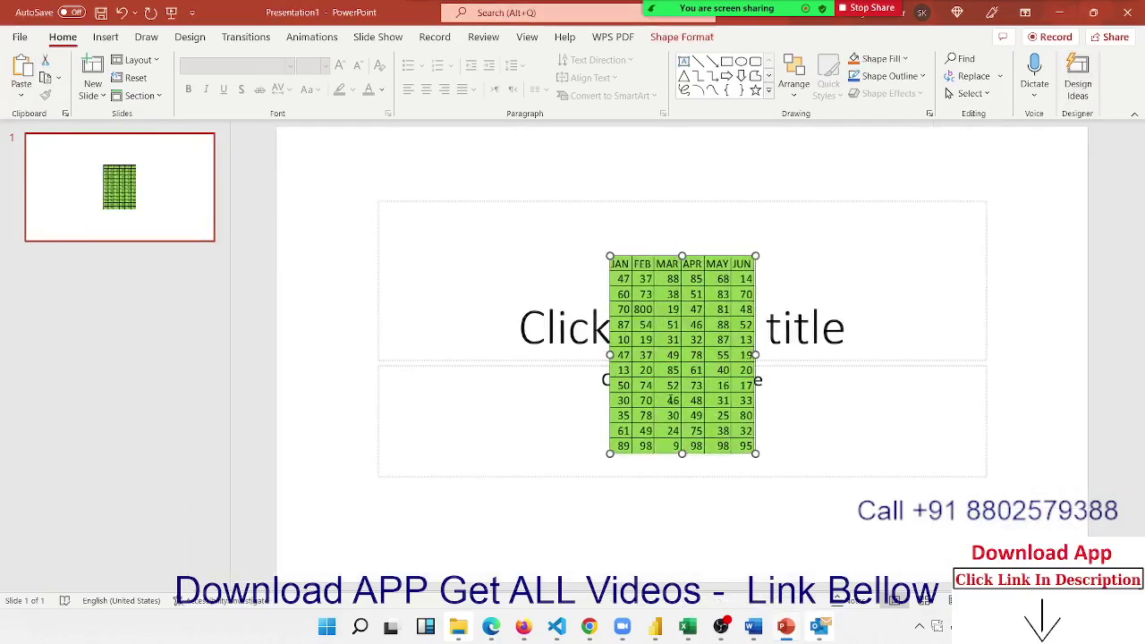
- Delete the empty subtitle and title placeholders from slide 1
click(931, 365)
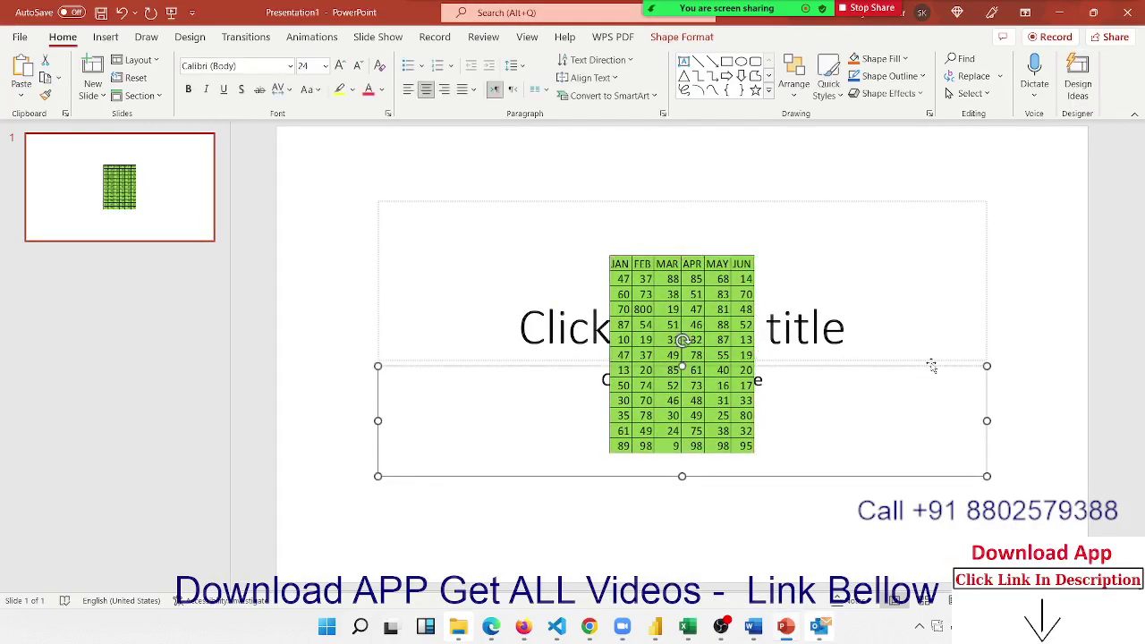
key(Delete)
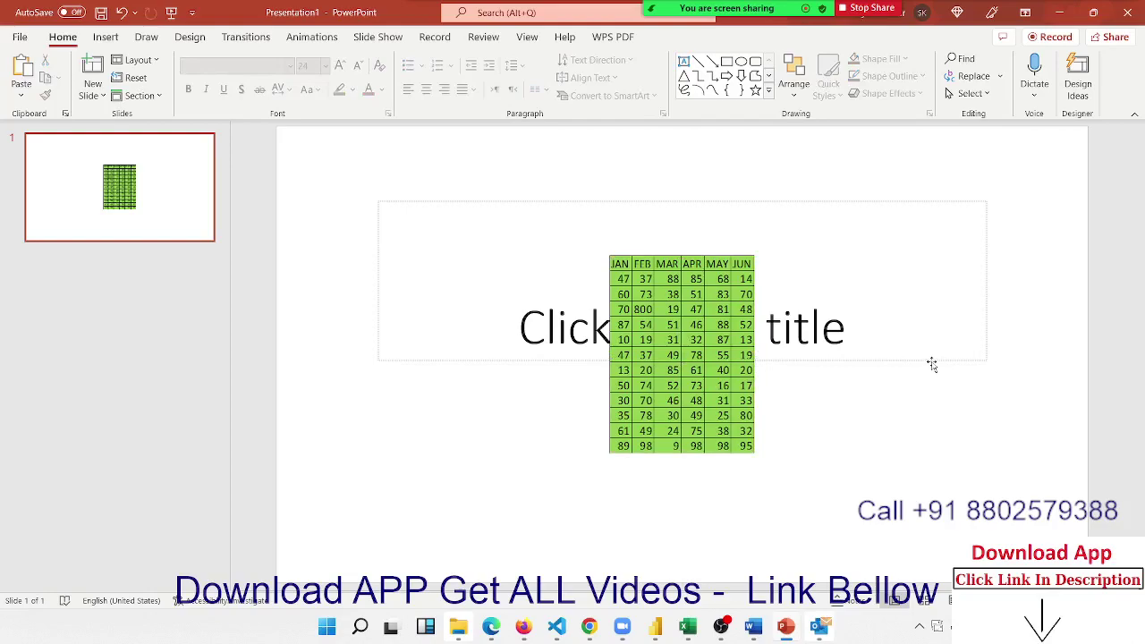
click(932, 365)
key(Delete)
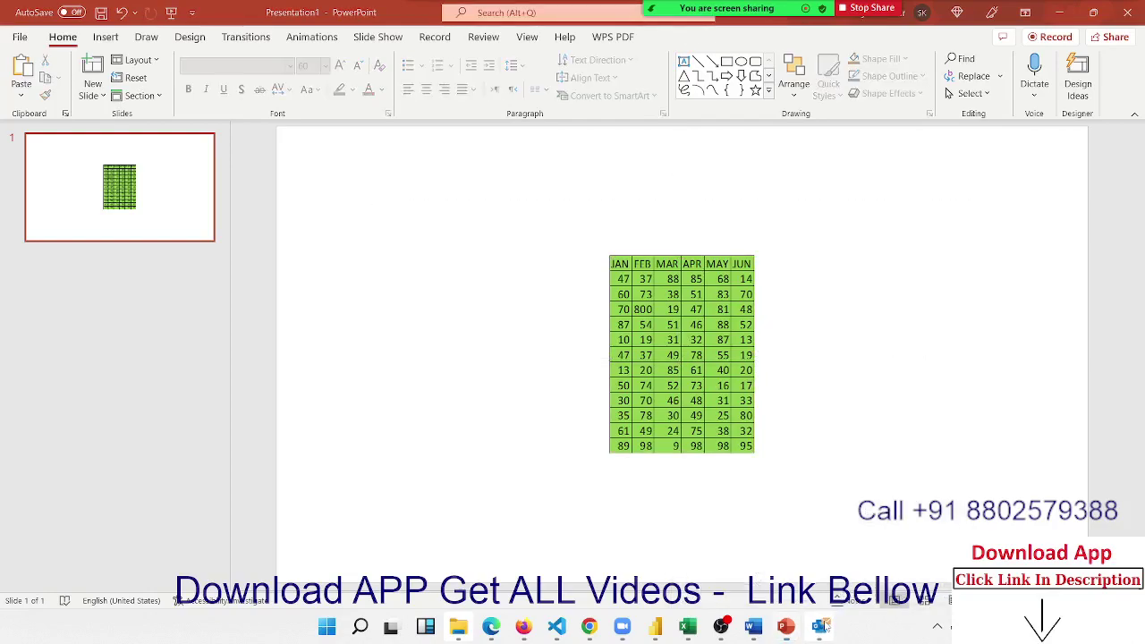
mouse_move(821, 626)
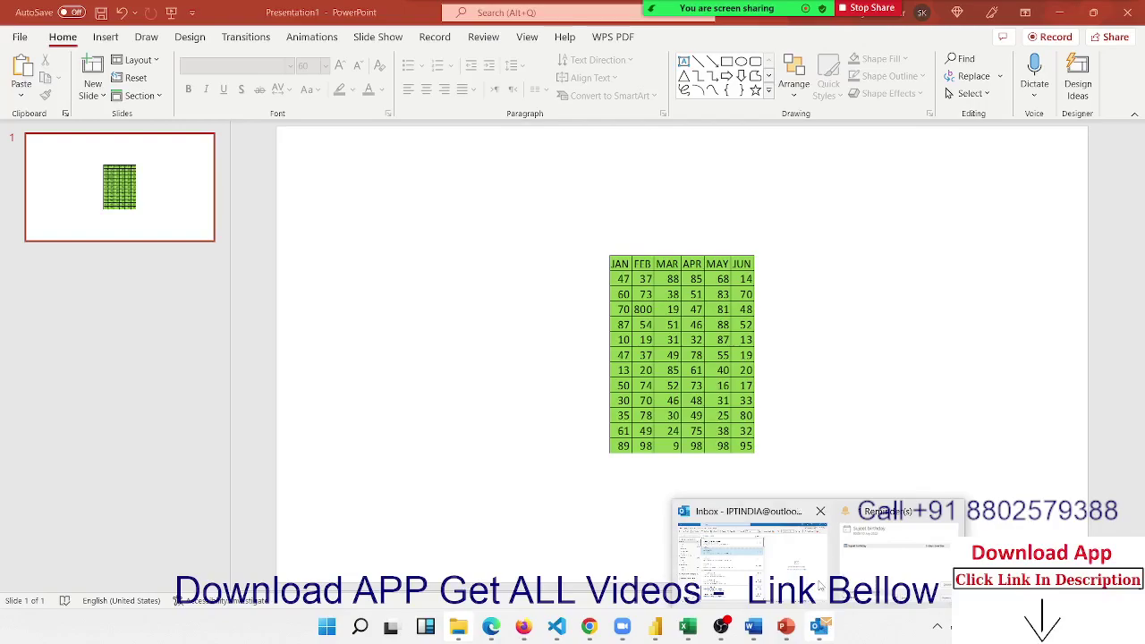
- Dismiss Outlook's reminder window and open a new e-mail with the cursor in the body
click(820, 627)
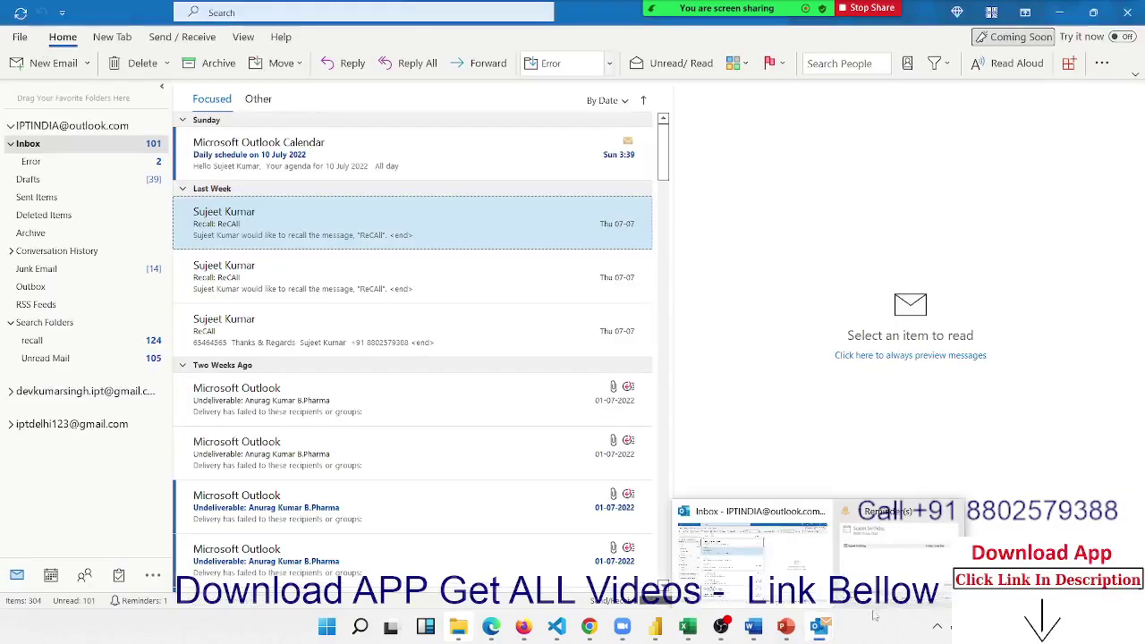
click(893, 551)
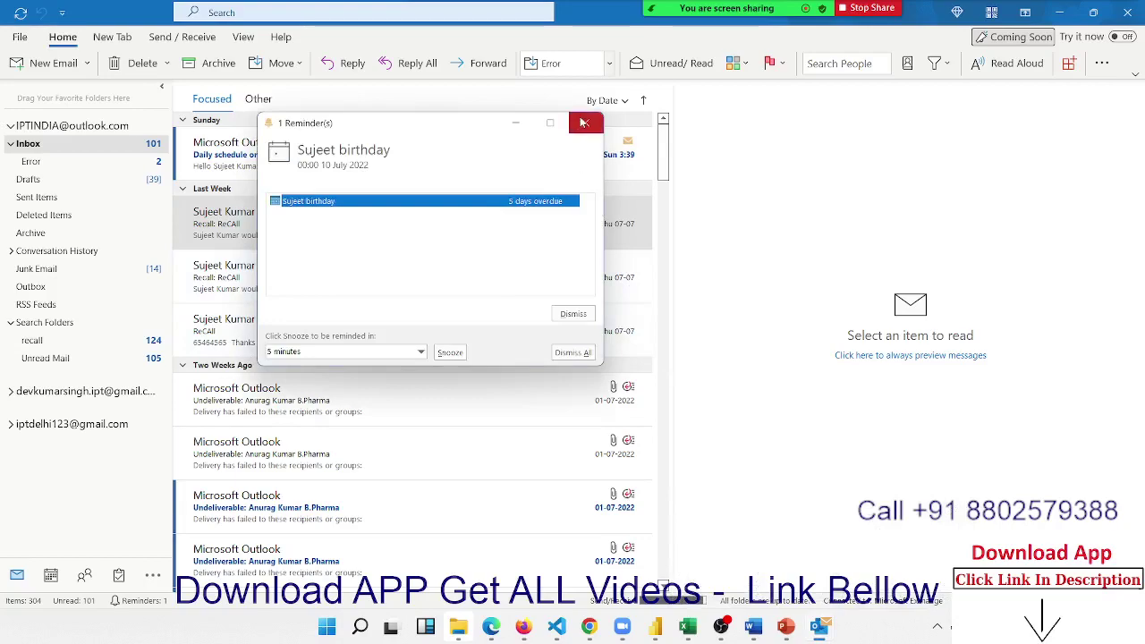
click(584, 123)
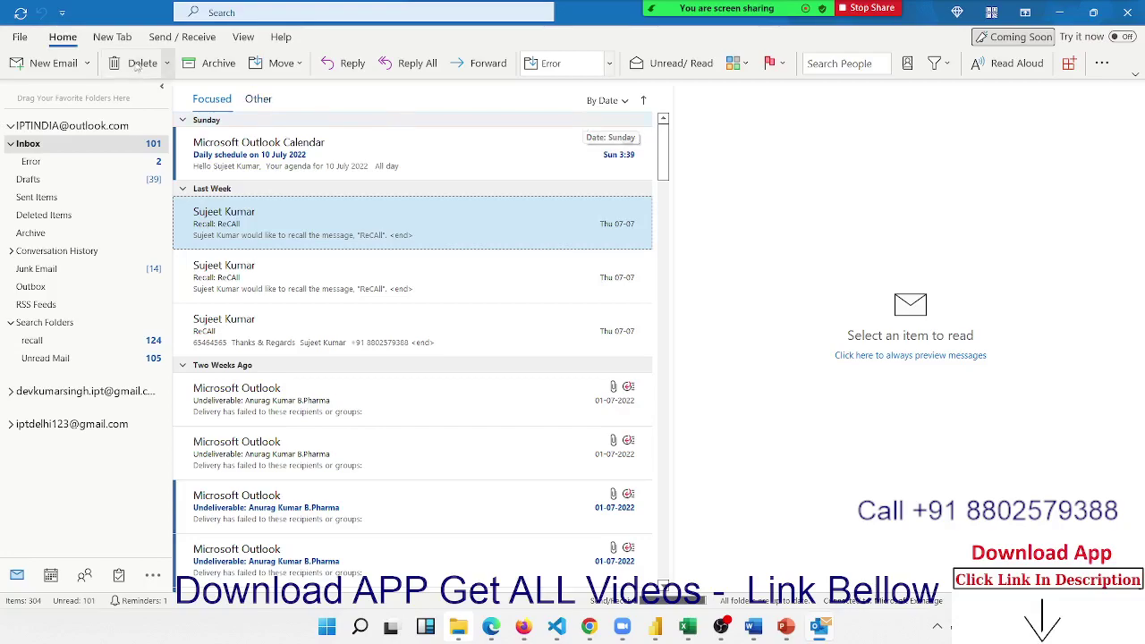
click(63, 71)
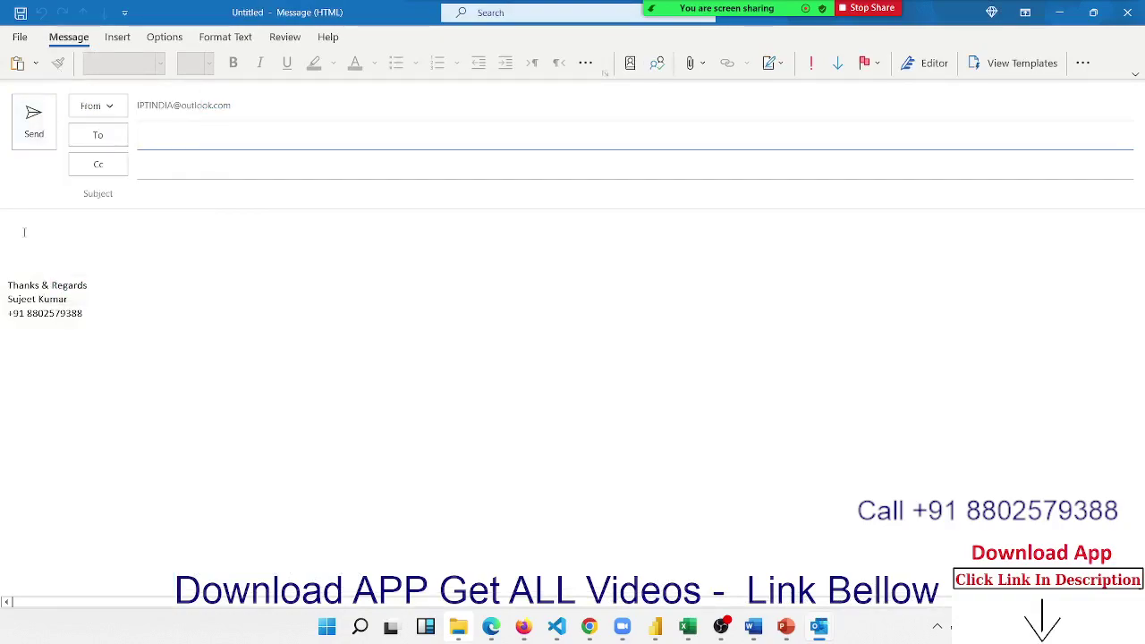
click(24, 232)
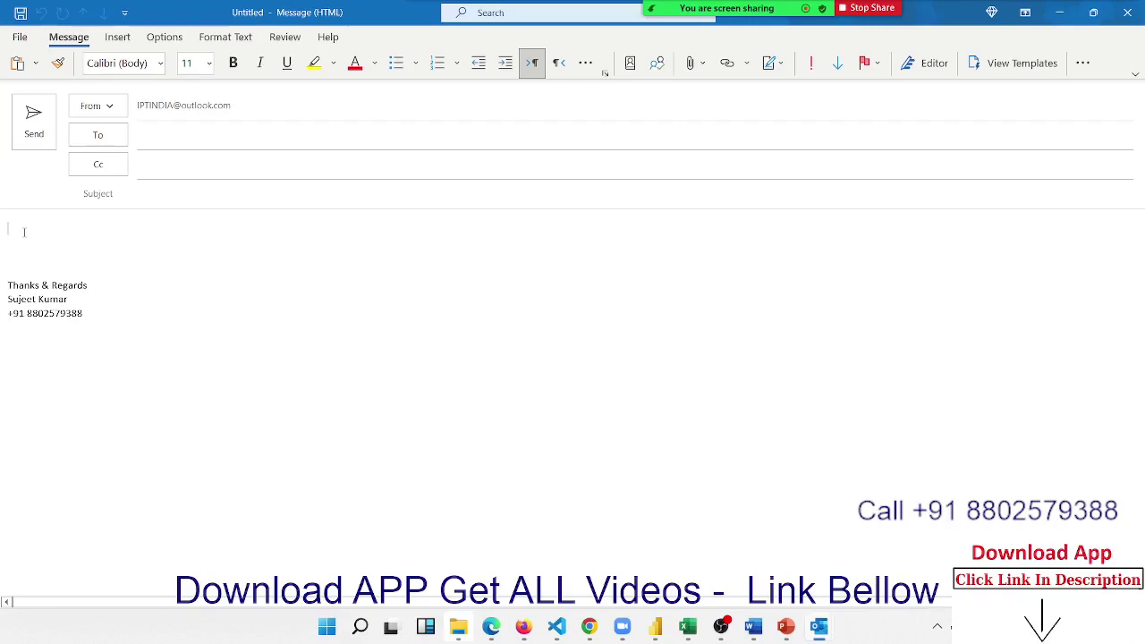
- Address the message to the training contact found with 'ipt' and add the subject 'Sales Update'
click(167, 148)
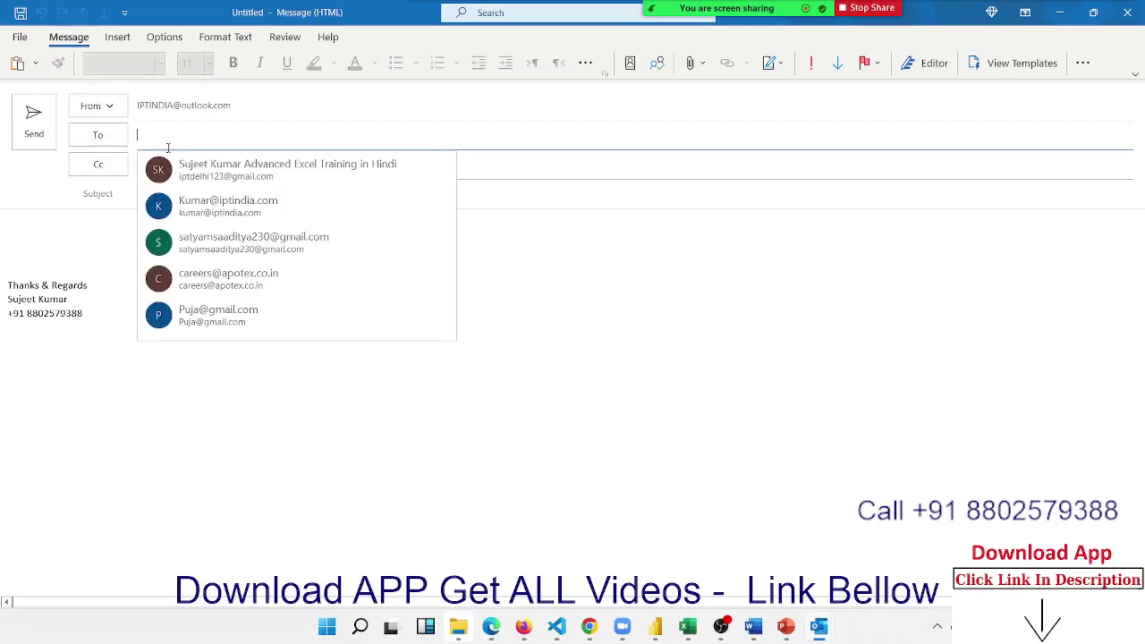
text(ipt)
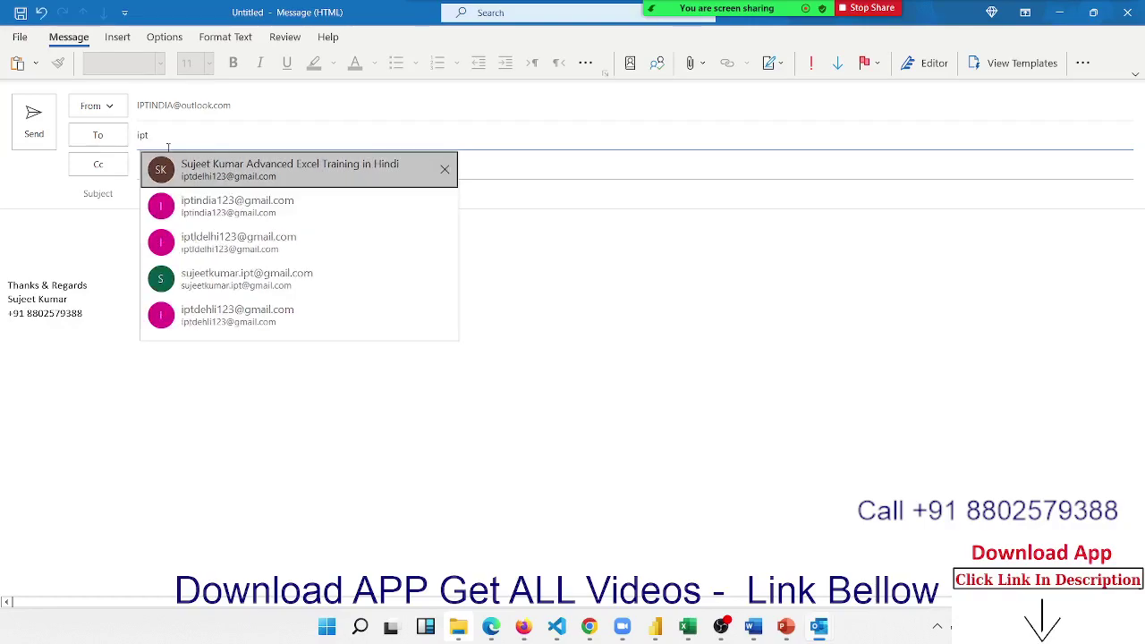
click(185, 169)
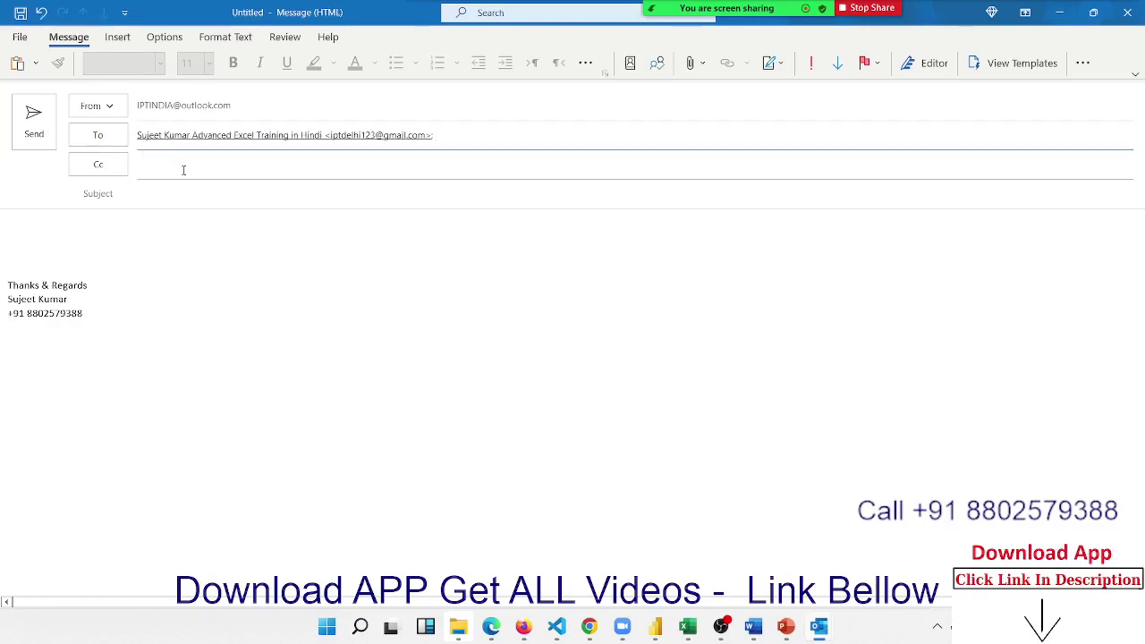
click(184, 170)
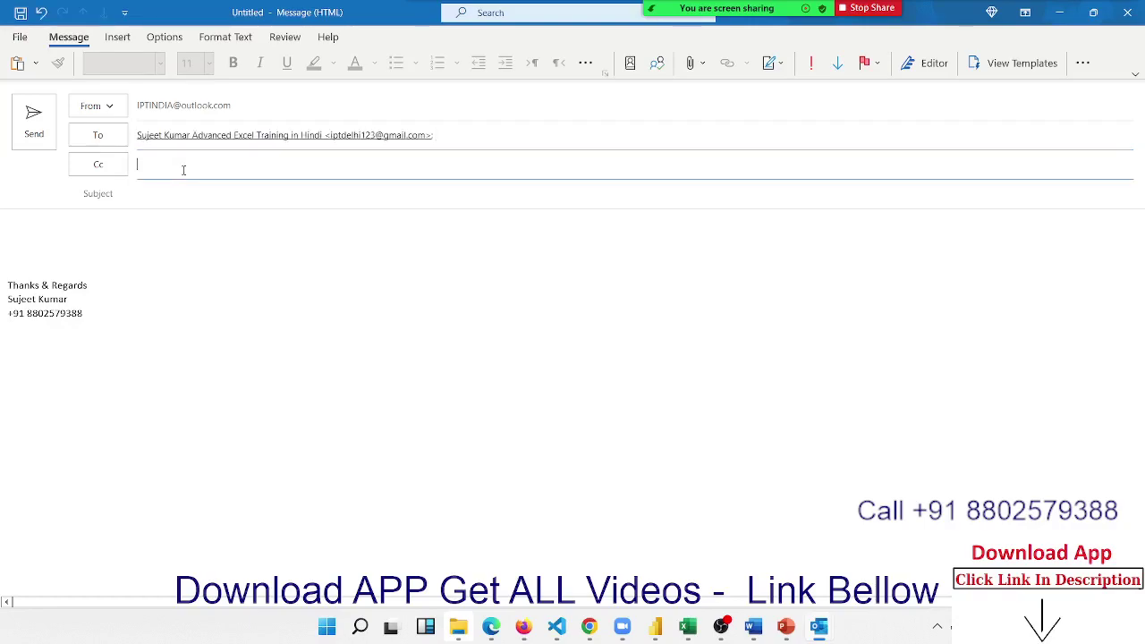
click(110, 202)
text(Sale)
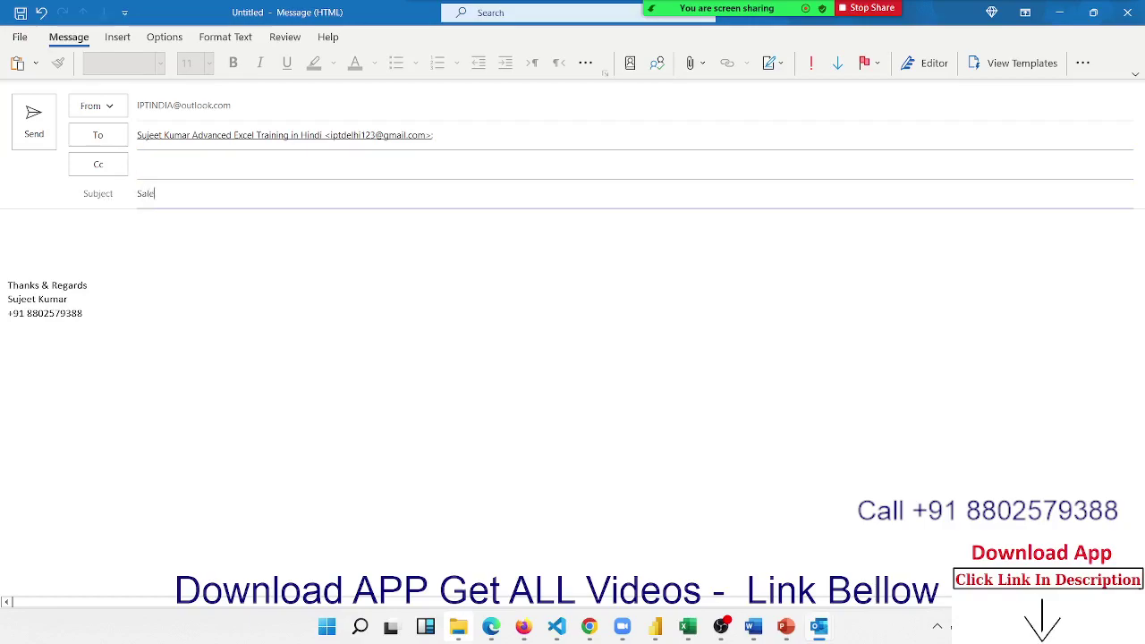
text(s Updat)
text(e)
- Write 'Dear Sir' and the intro line 'Bellow are sales update' in the message body
click(89, 225)
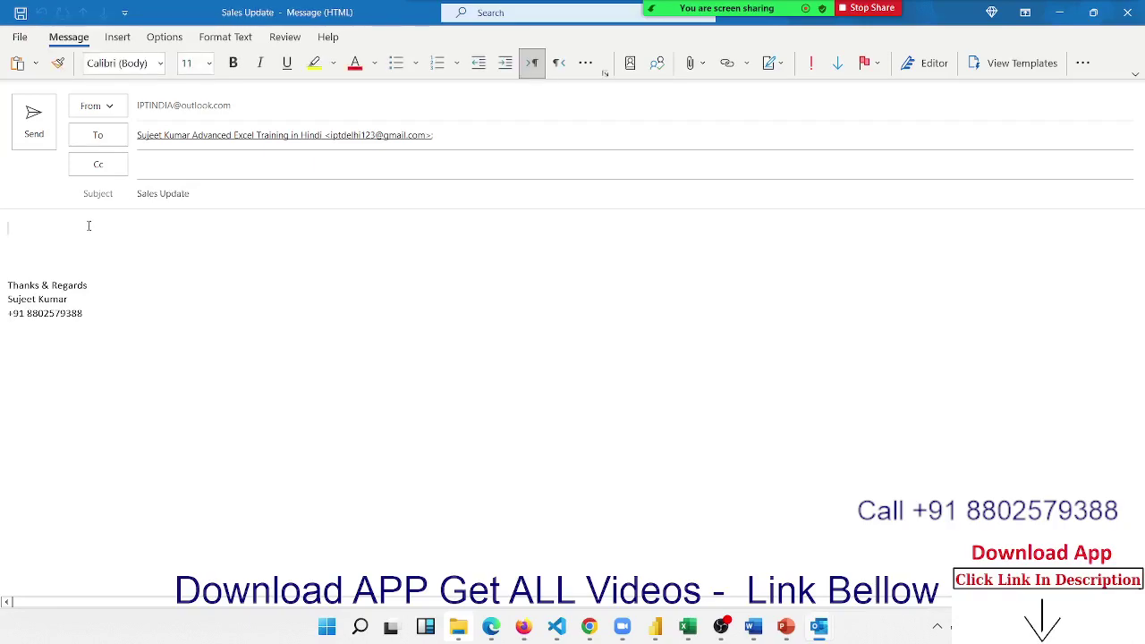
text(Dear )
text(Sir)
key(Return)
key(Return)
text(B)
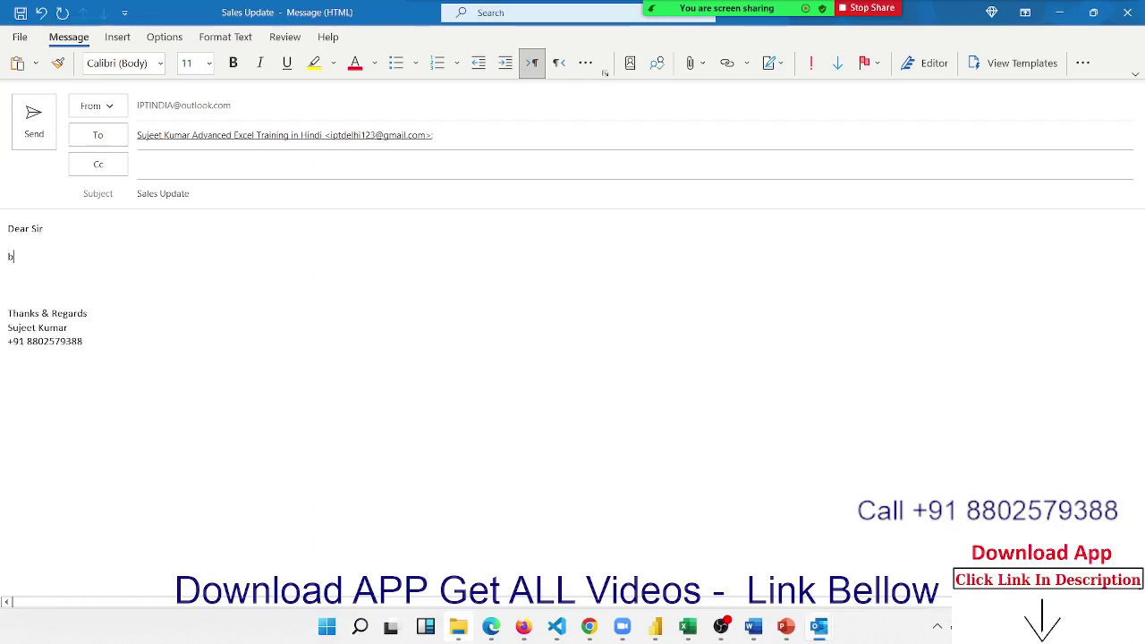
text(ellow ar)
text(e sales)
text( update)
key(Return)
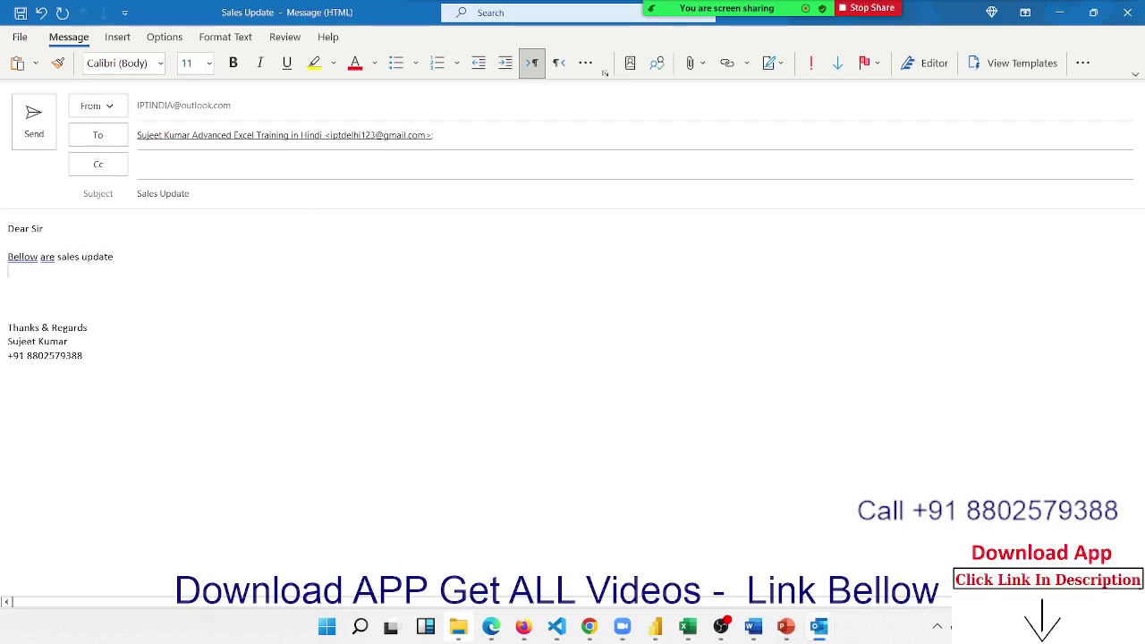
key(Return)
key(Return)
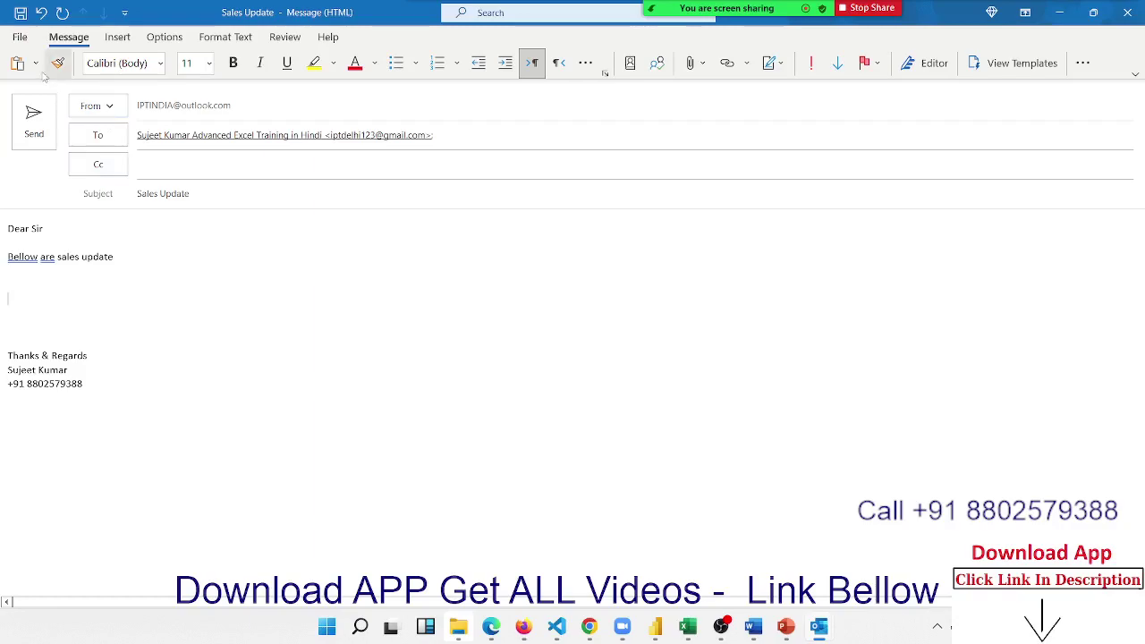
- Paste Special the copied sales table as a linked Microsoft Excel Worksheet Object
click(36, 64)
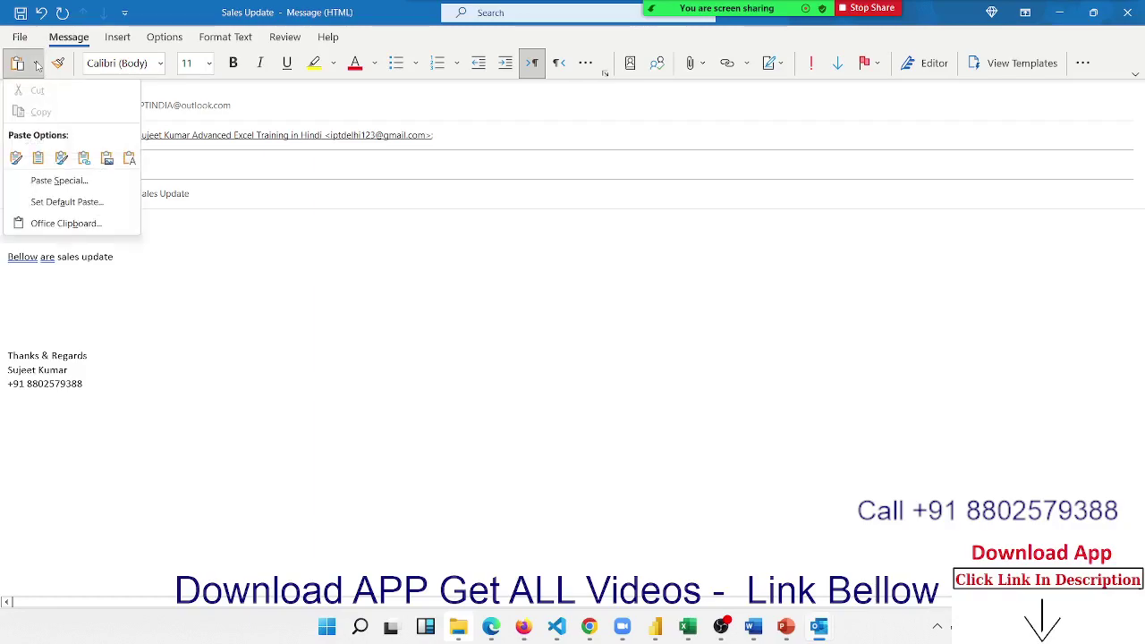
click(59, 180)
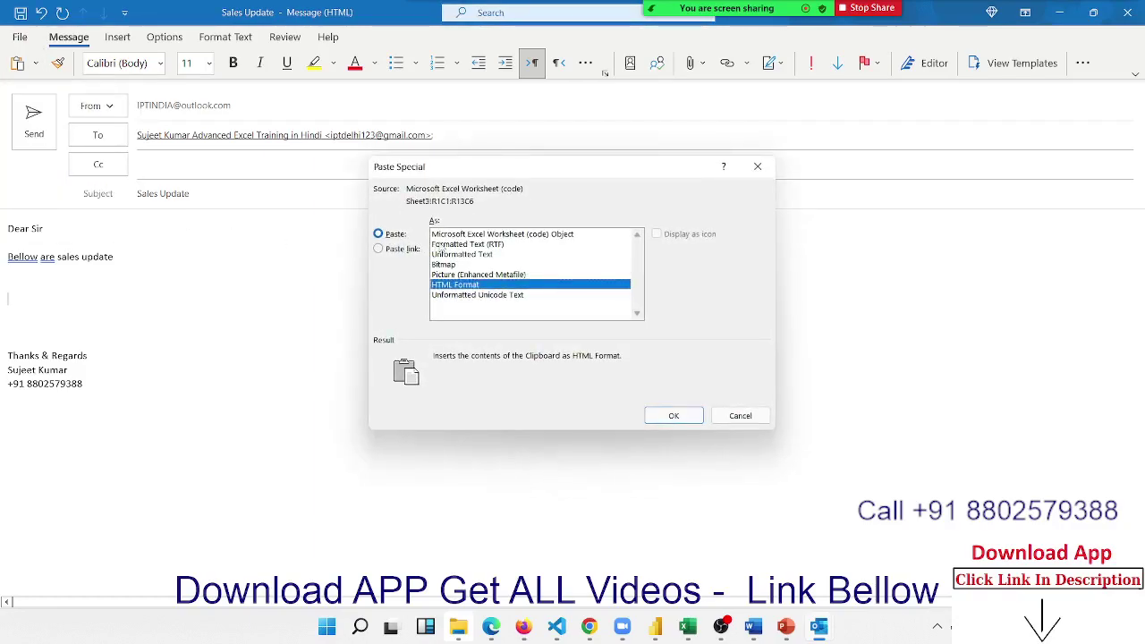
click(399, 249)
click(466, 234)
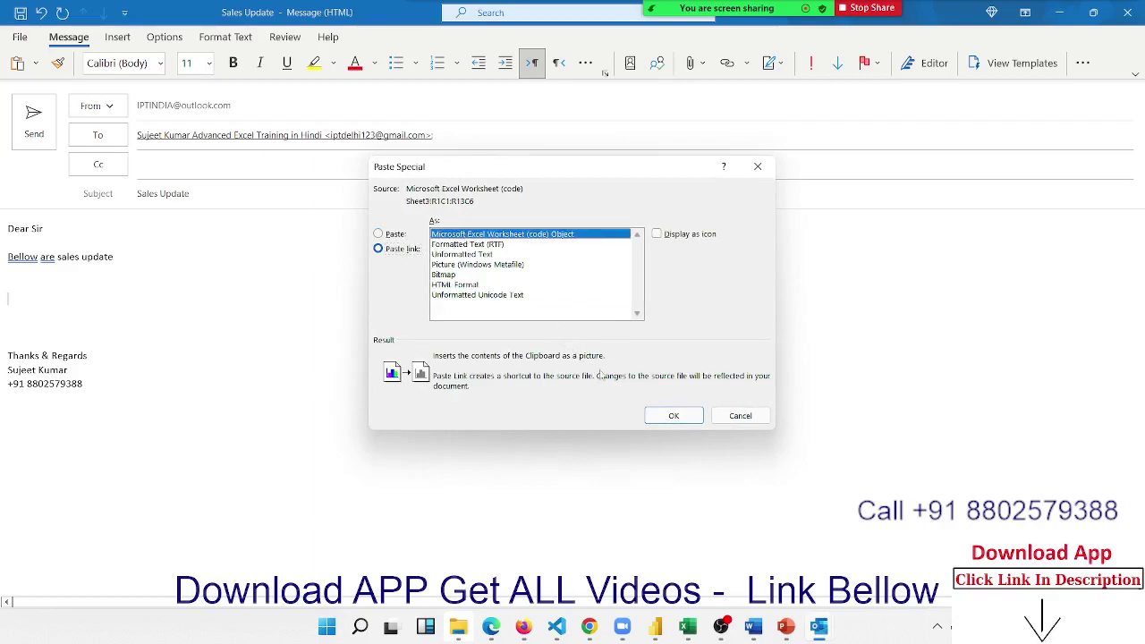
click(671, 414)
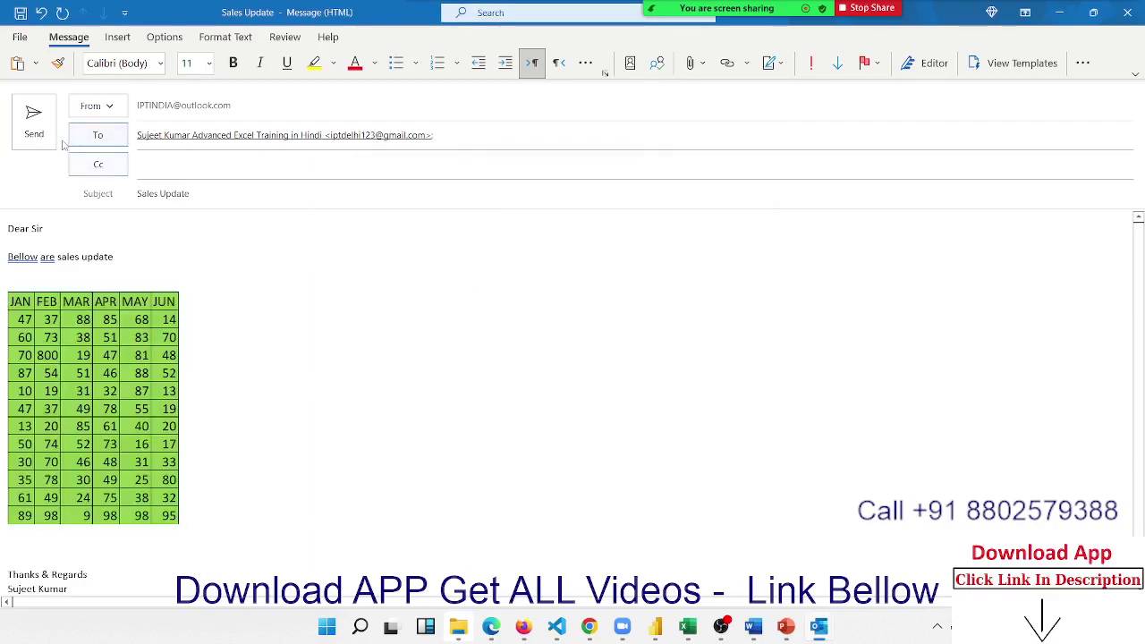
- Correct the misspelled 'Bellow' to 'Below' using the suggestion list
double_click(29, 258)
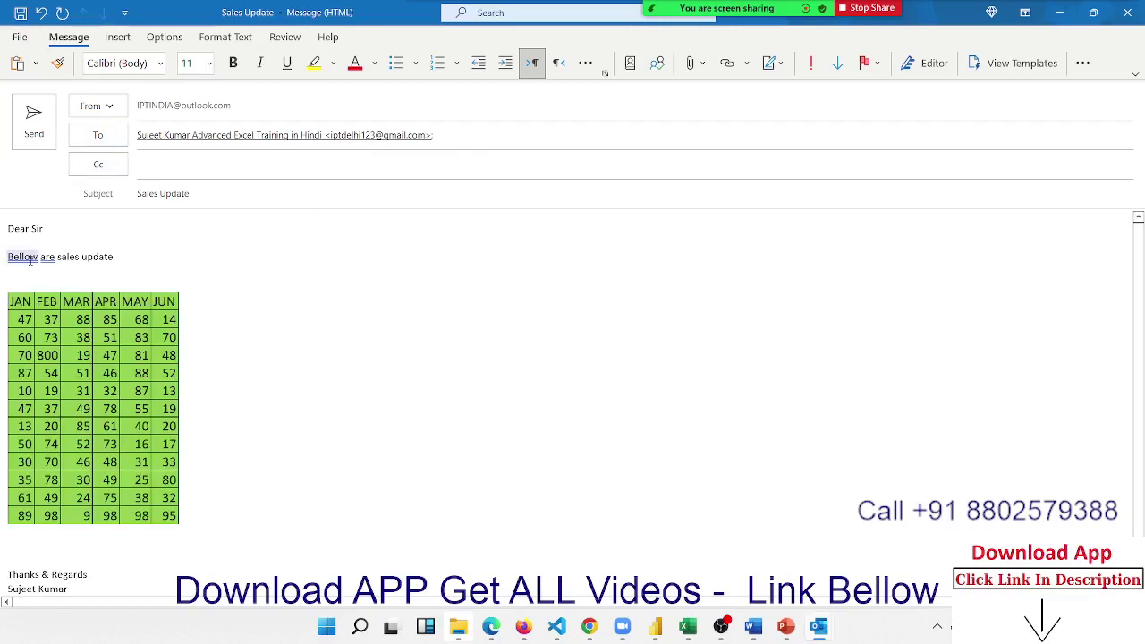
double_click(30, 259)
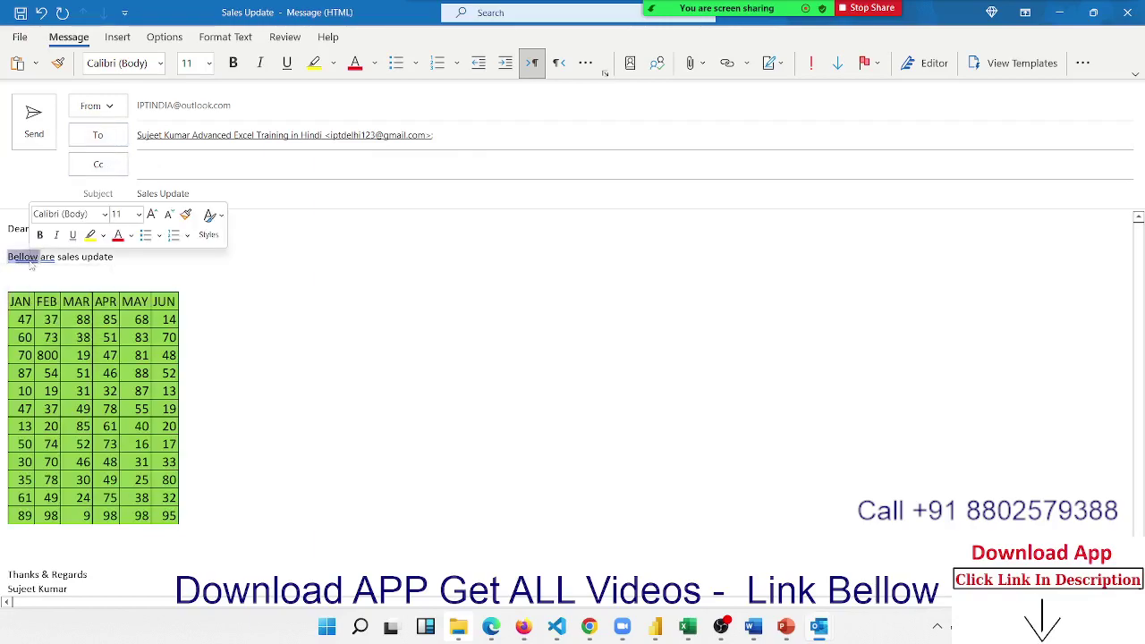
right_click(32, 263)
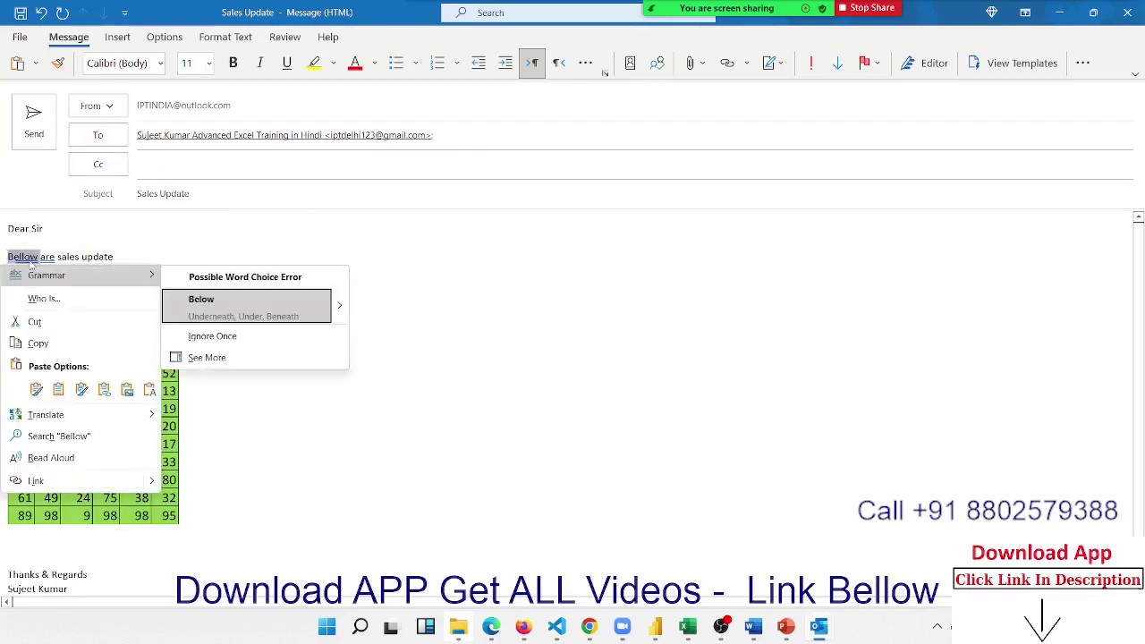
click(287, 313)
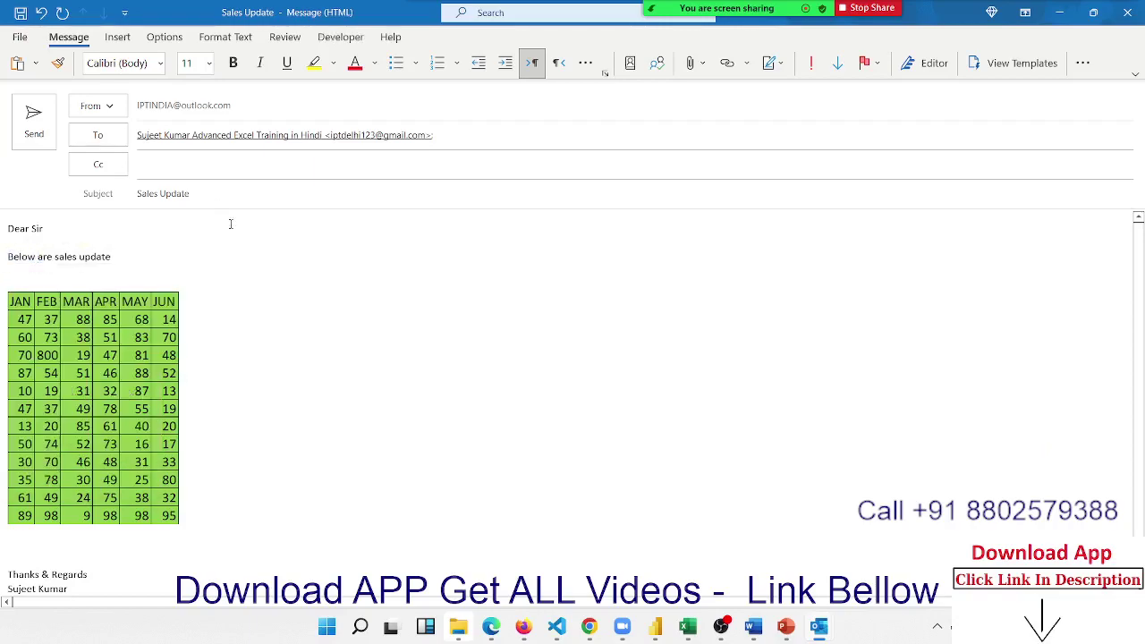
- Save as Outlook Template 'Sales update' on the Desktop, overwriting the old file, then close without saving
click(20, 36)
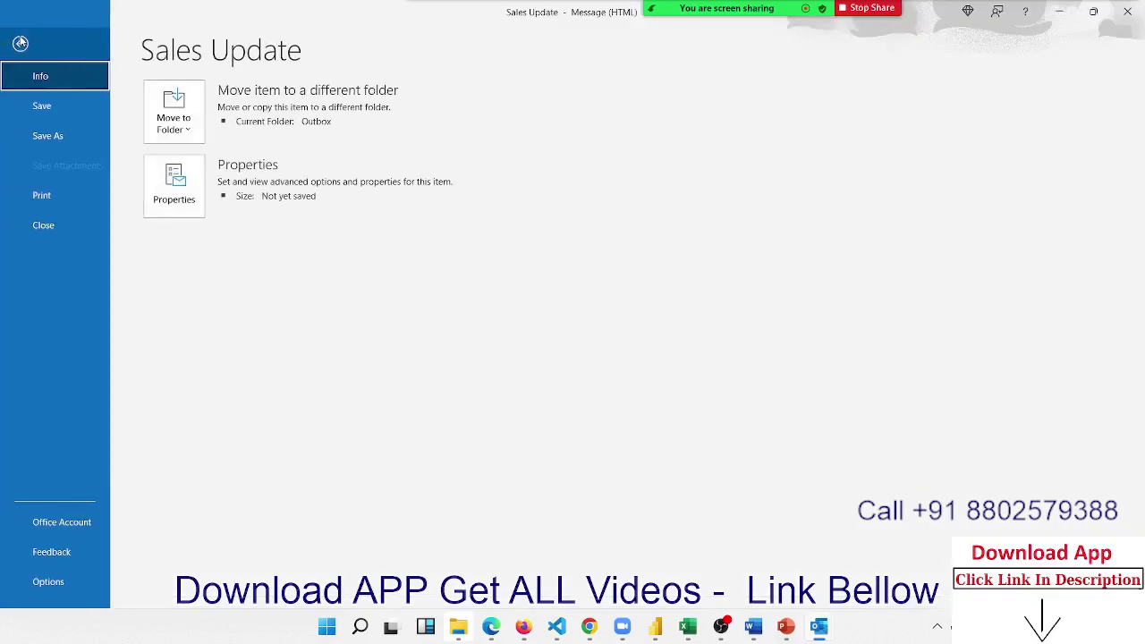
click(51, 137)
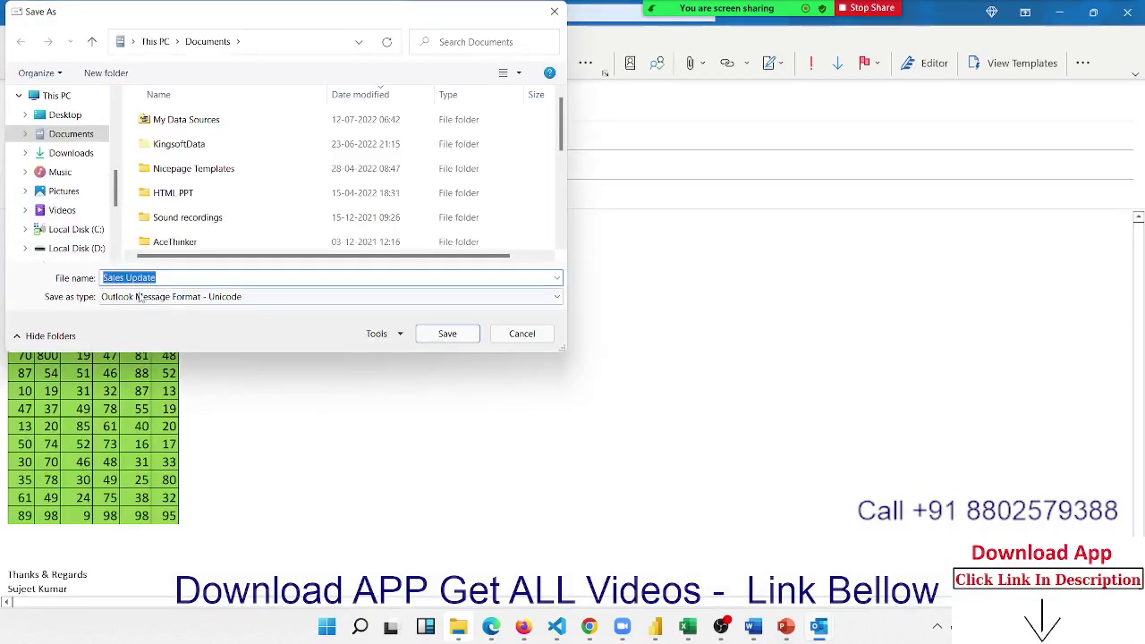
click(140, 300)
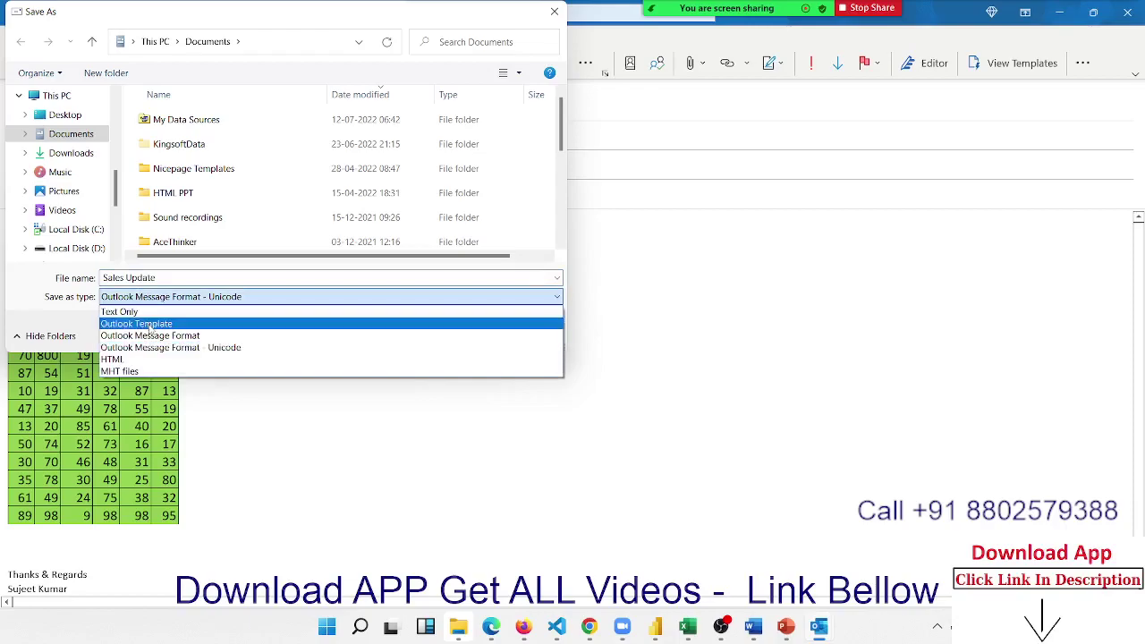
click(151, 328)
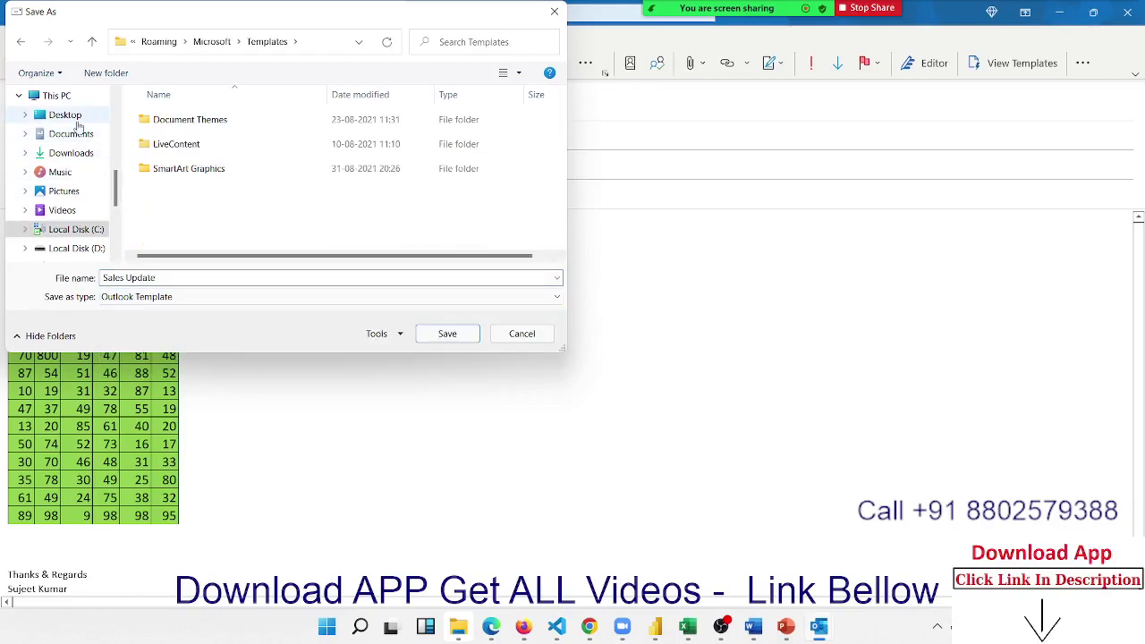
click(76, 119)
click(178, 220)
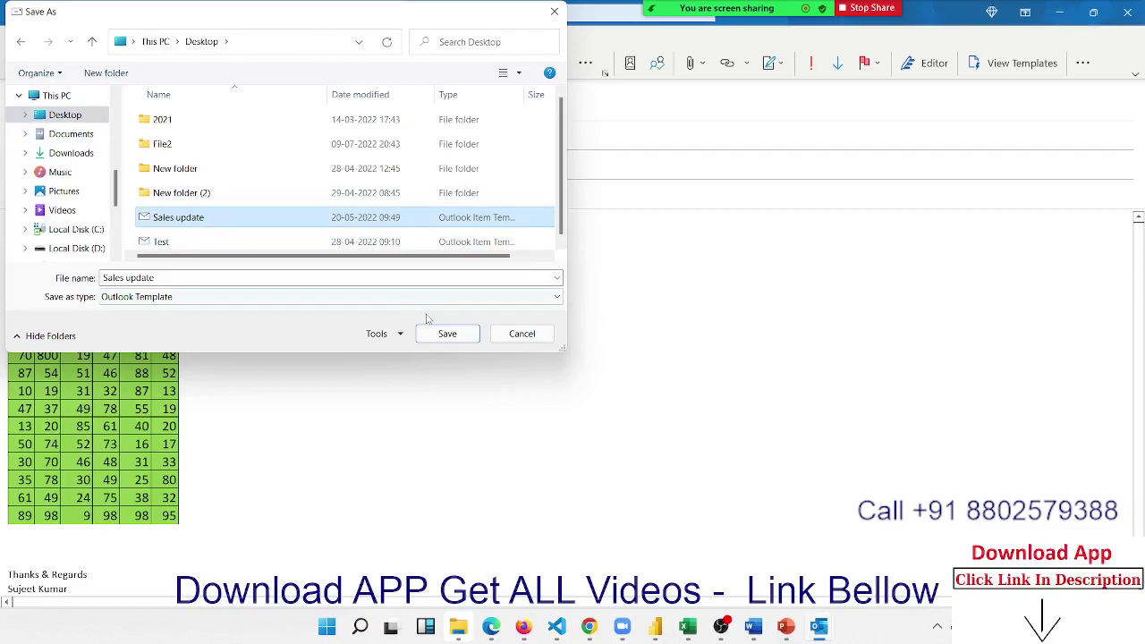
click(438, 339)
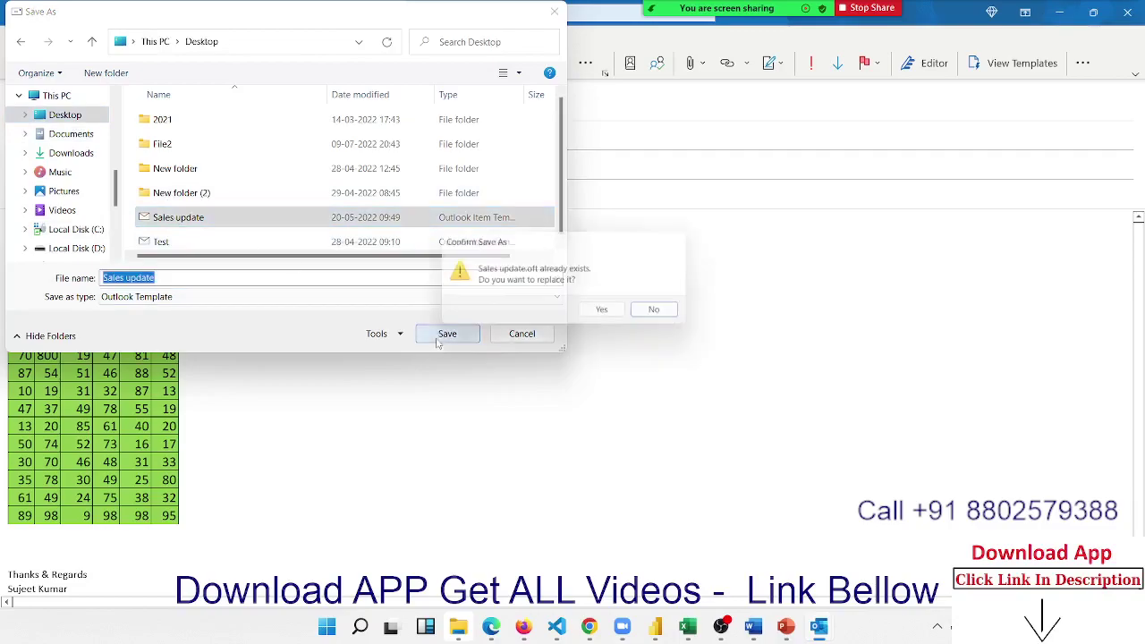
click(617, 315)
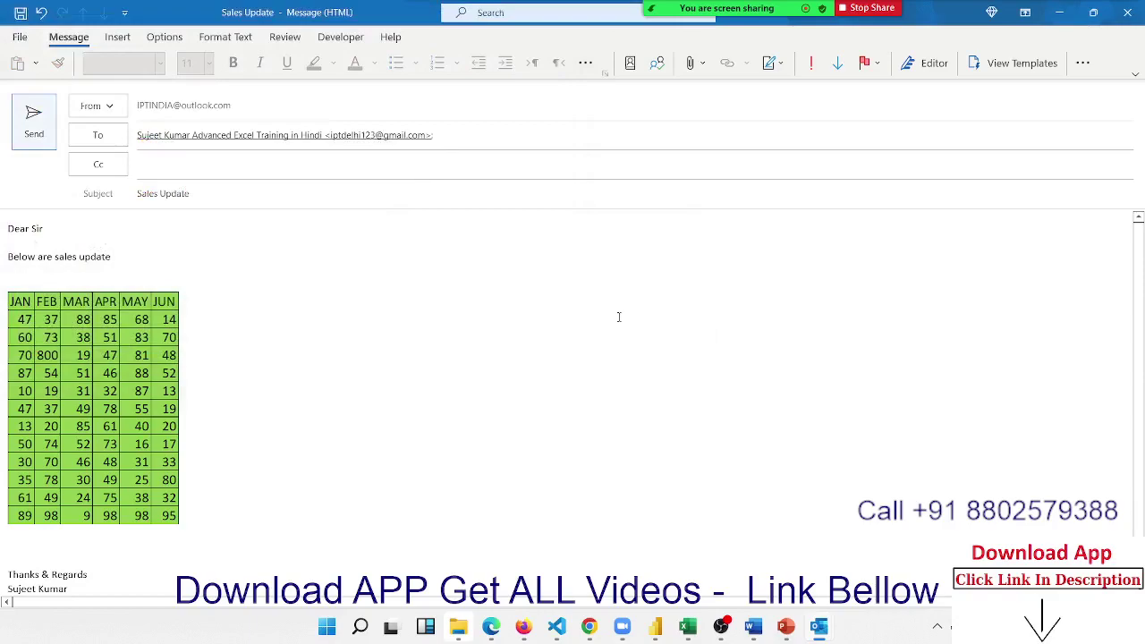
click(1128, 13)
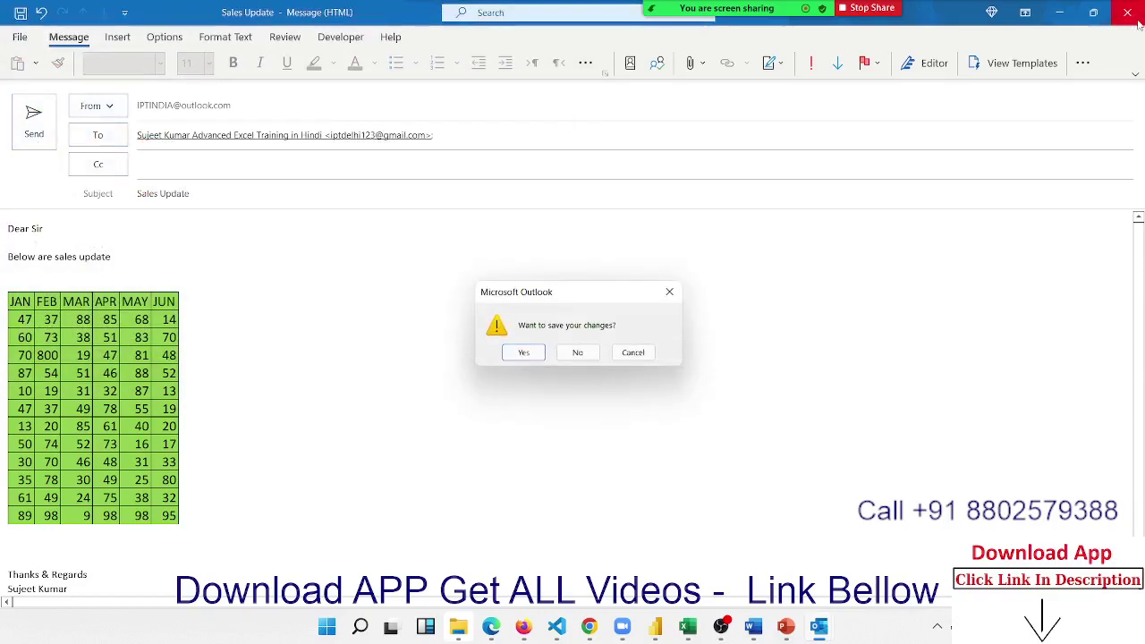
click(579, 353)
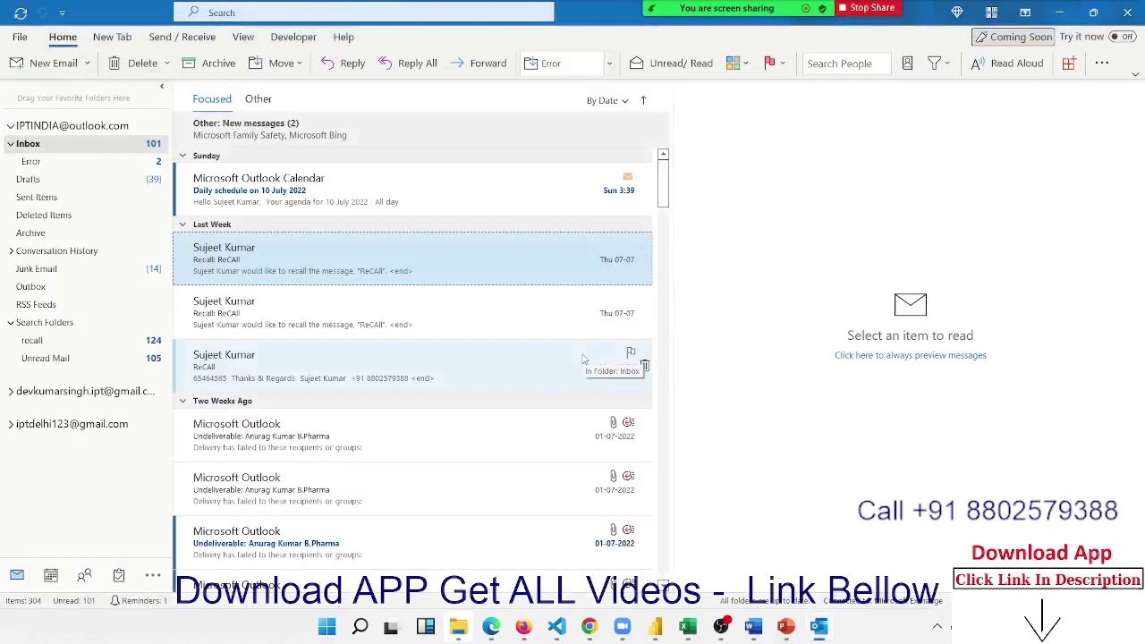
- Open the Sales update template from the desktop, accept refreshing its linked table, and send it
key(super+d)
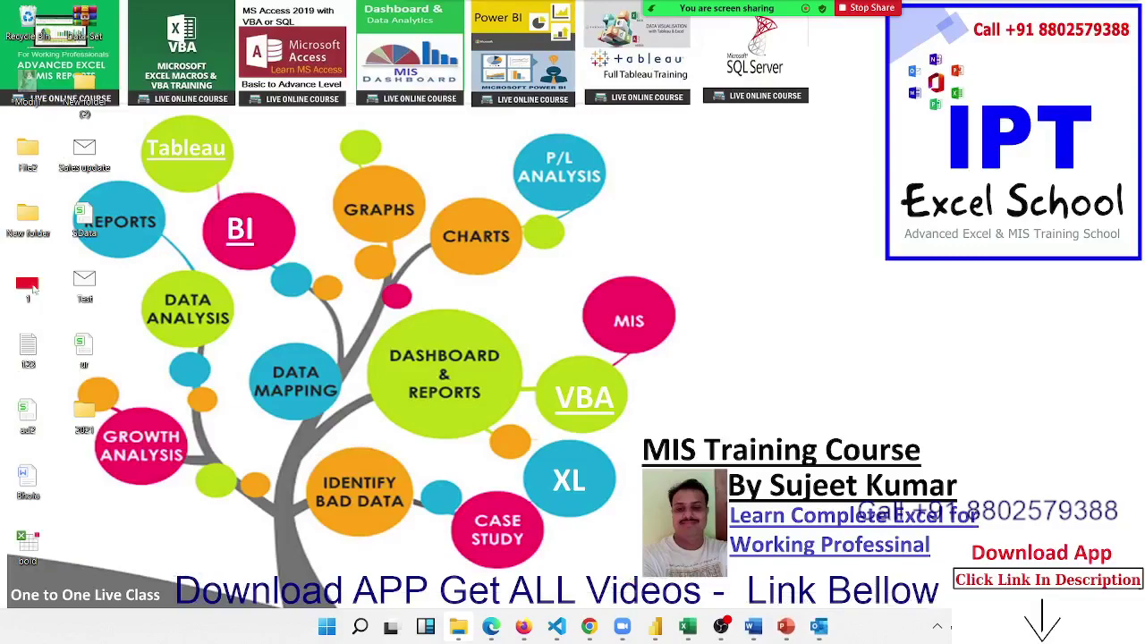
double_click(83, 159)
click(822, 628)
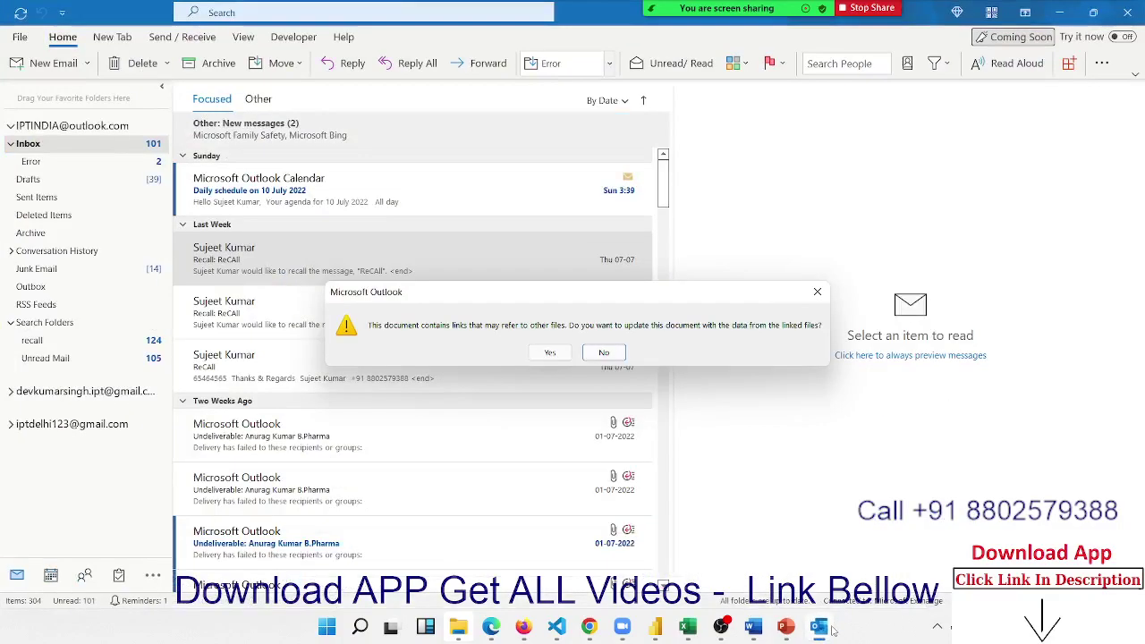
click(549, 351)
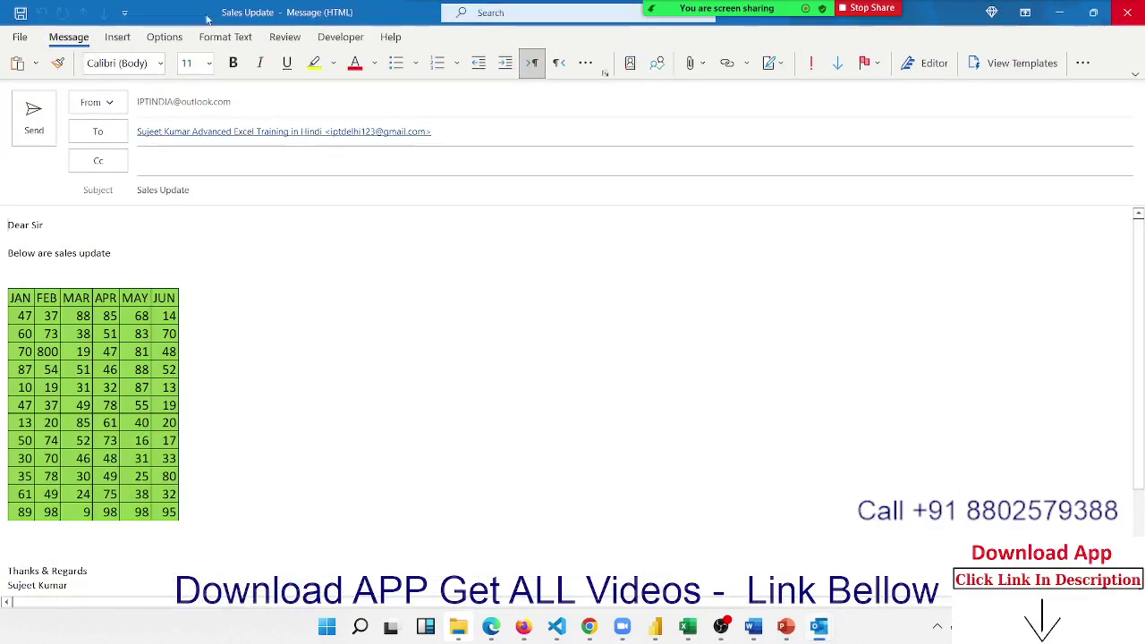
click(36, 123)
- In Book2, change the JAN–JUN sales table fill colour to Light Blue
mouse_move(752, 630)
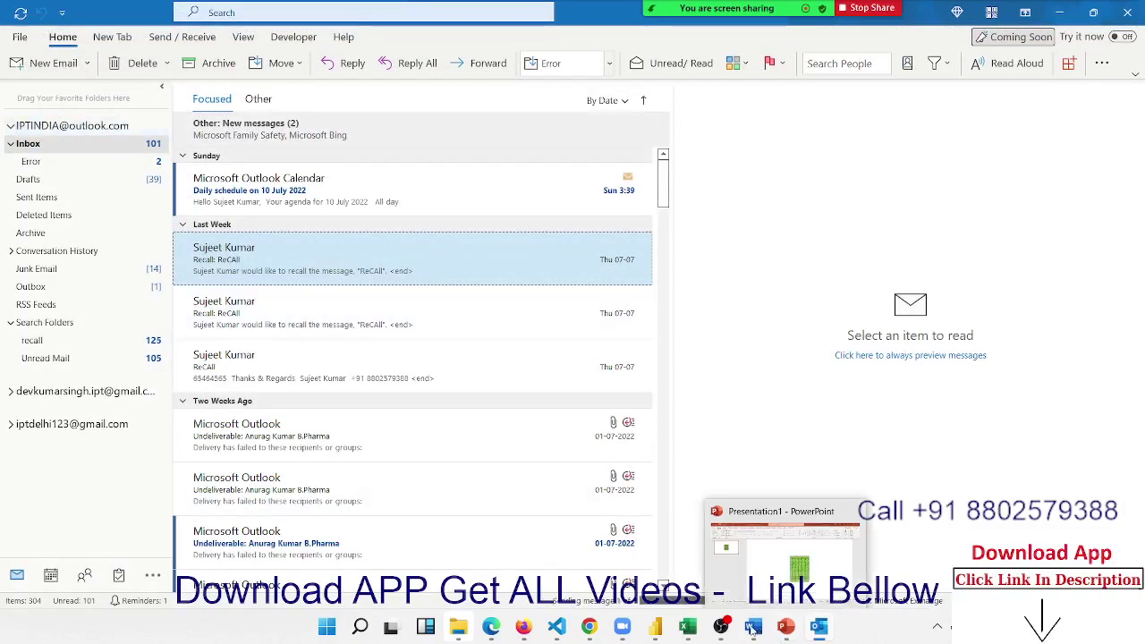
mouse_move(688, 626)
click(808, 573)
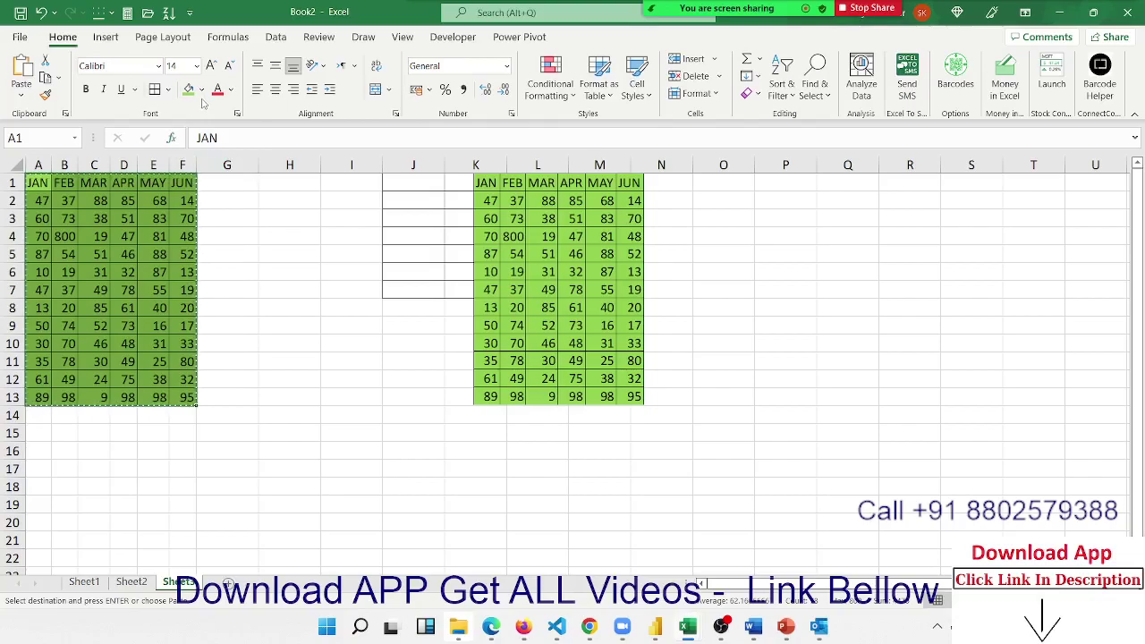
click(202, 89)
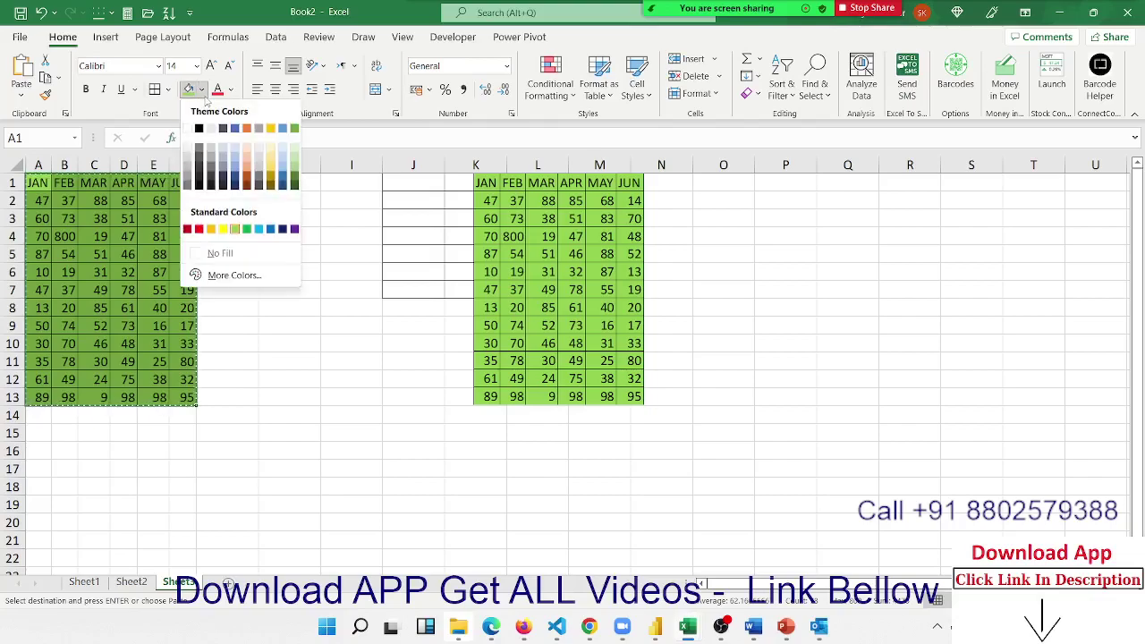
click(259, 229)
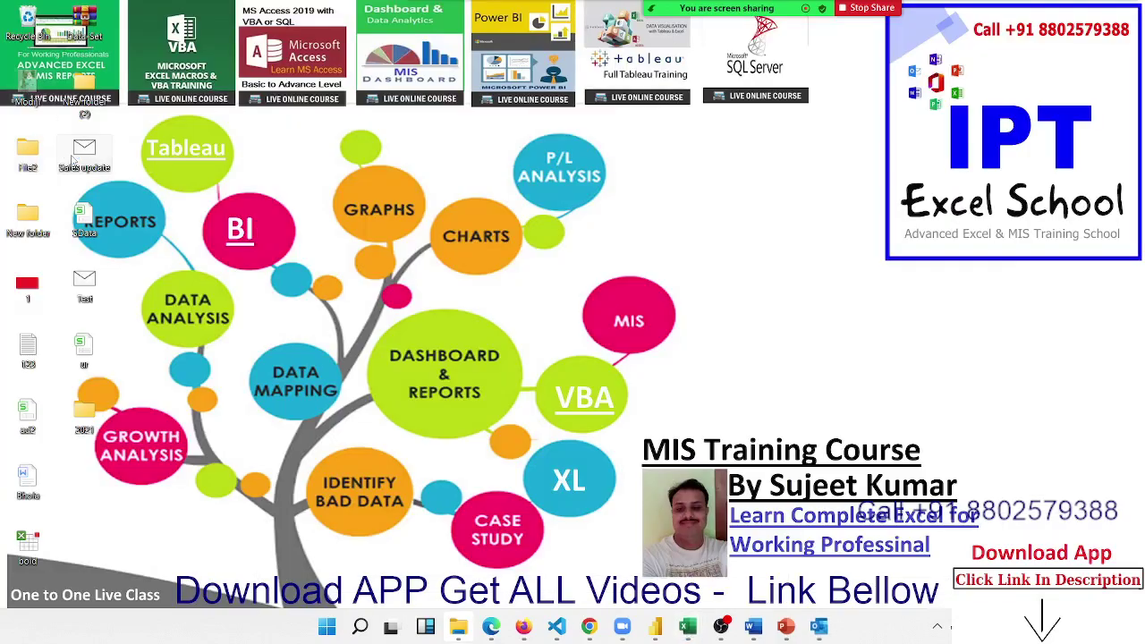
- Back in Outlook, accept updating the linked data and send the blue-table Sales Update message
click(820, 630)
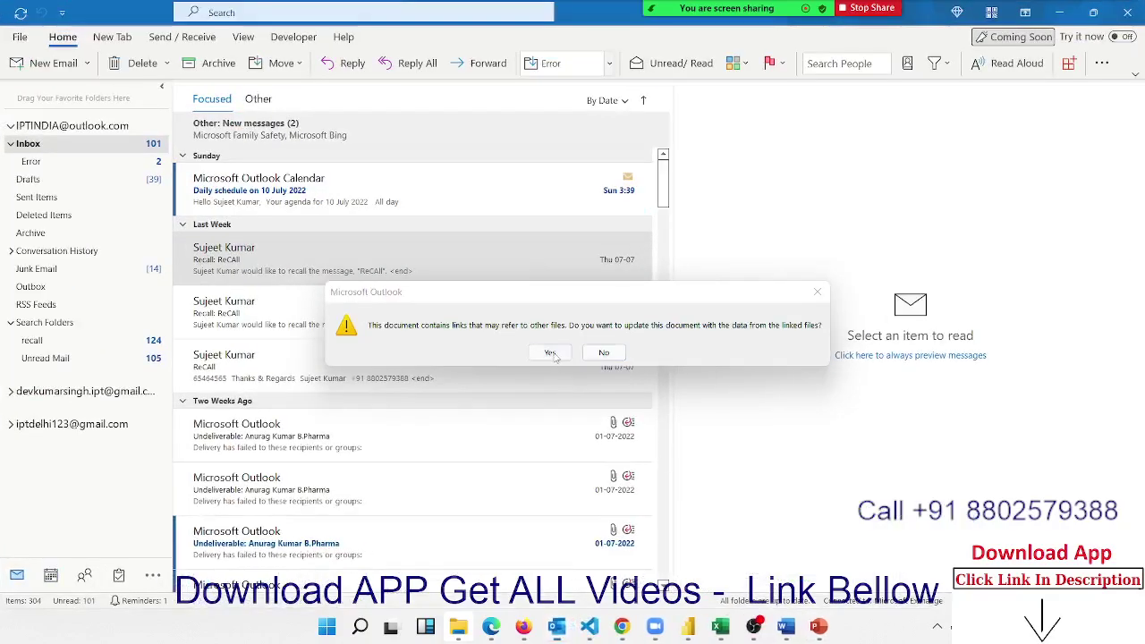
click(552, 353)
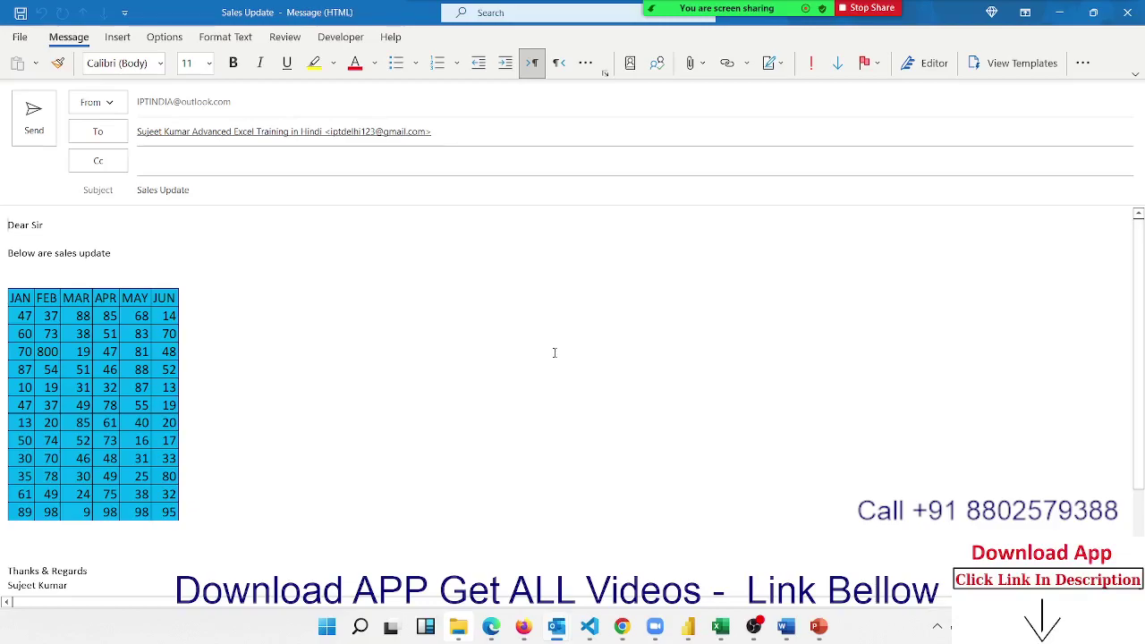
click(33, 116)
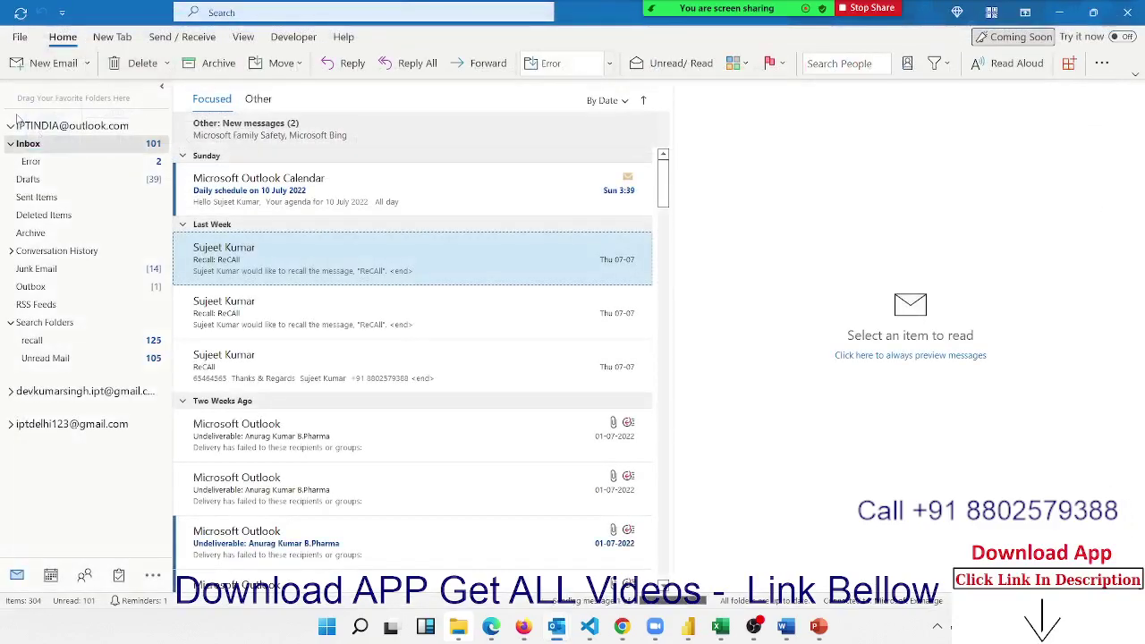
- Minimise the Outlook window to reveal the desktop
mouse_move(727, 11)
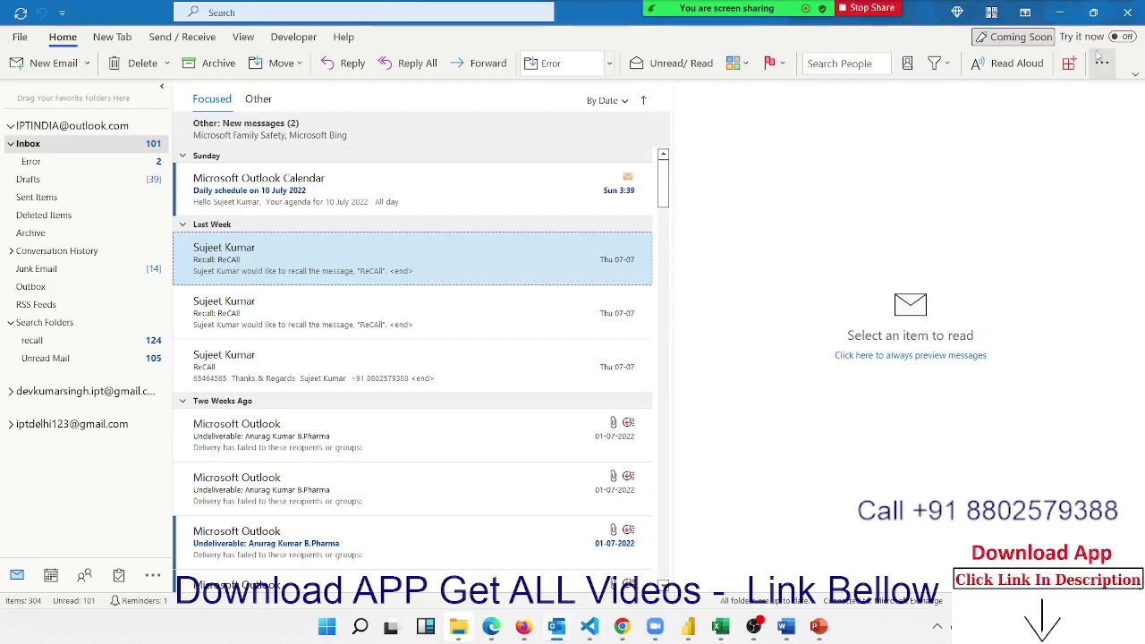
click(1064, 15)
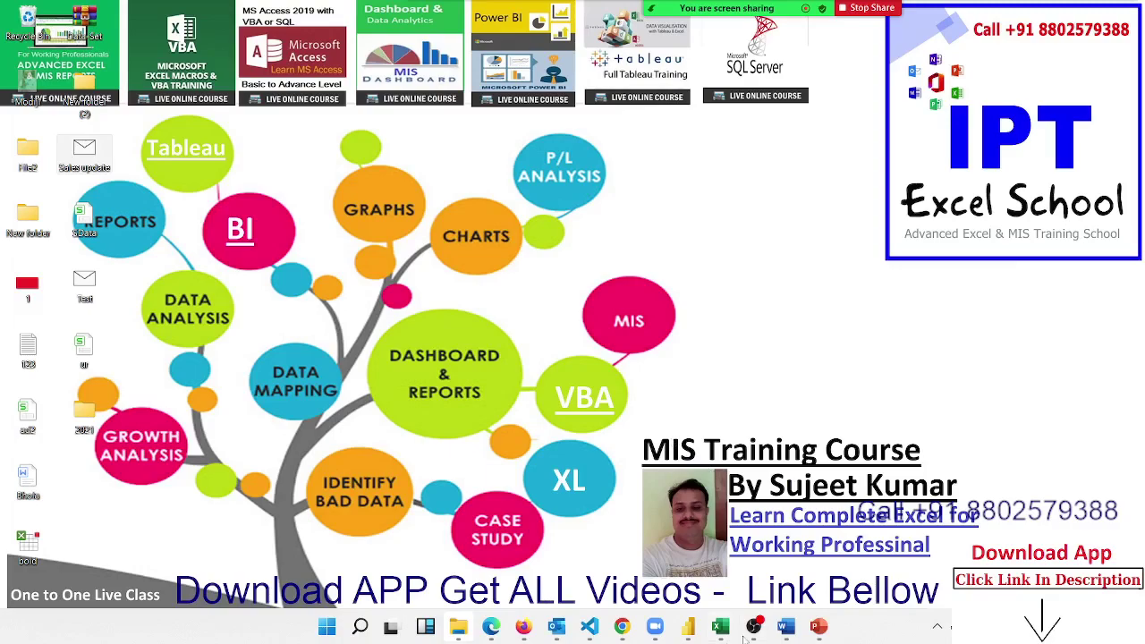
- Bring Book2 forward and move to the top-left cell of the sales table
mouse_move(721, 631)
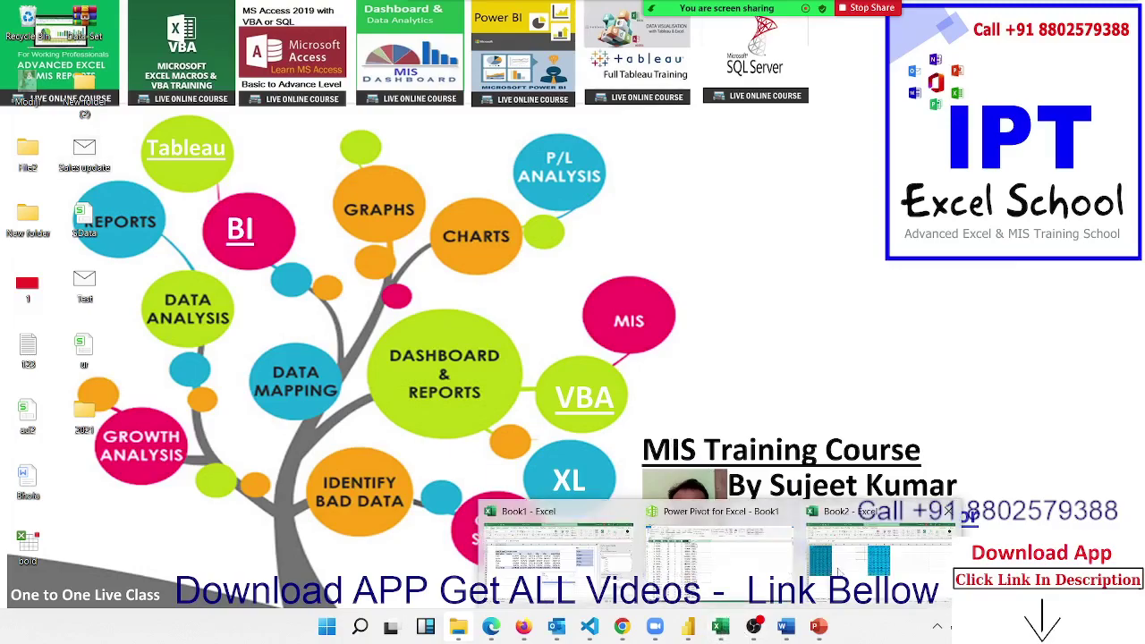
click(877, 537)
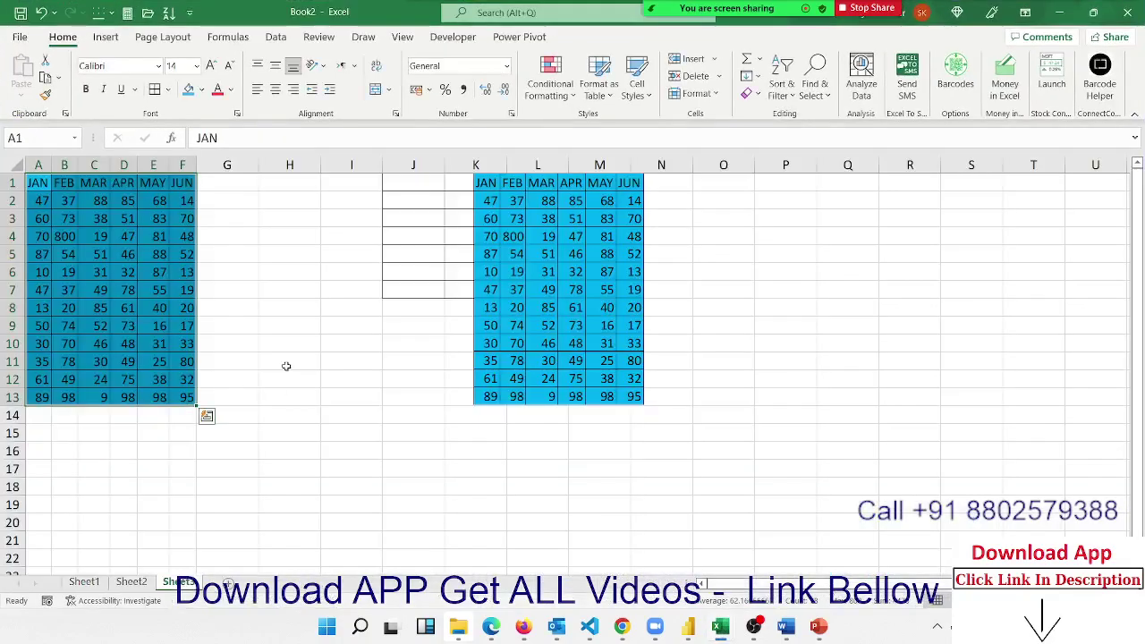
click(284, 365)
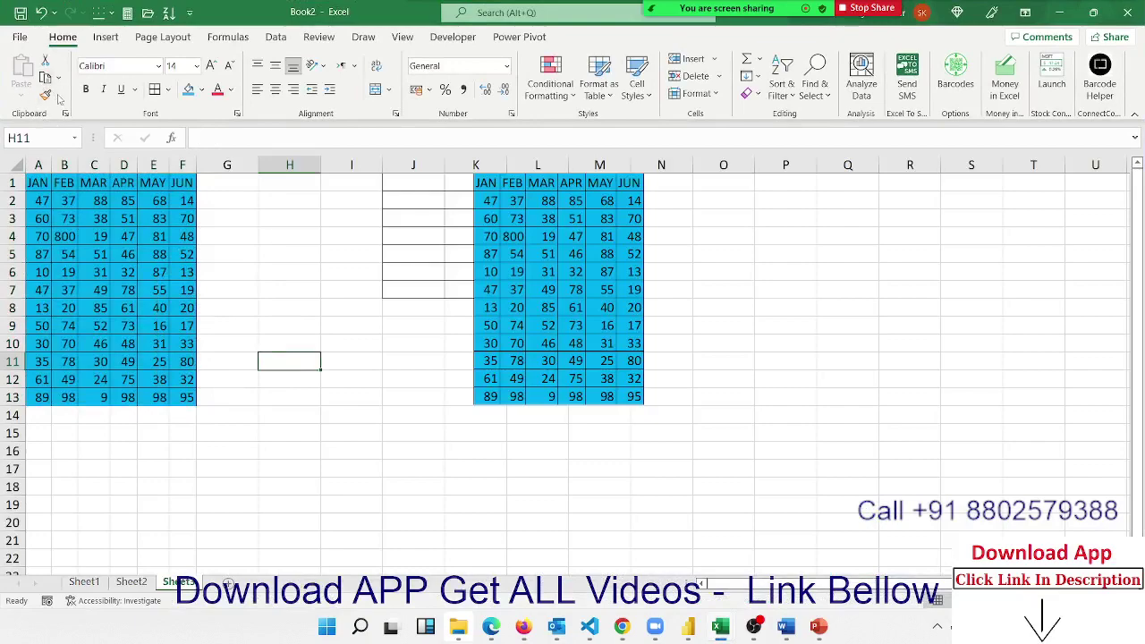
click(161, 268)
key(ctrl+Up)
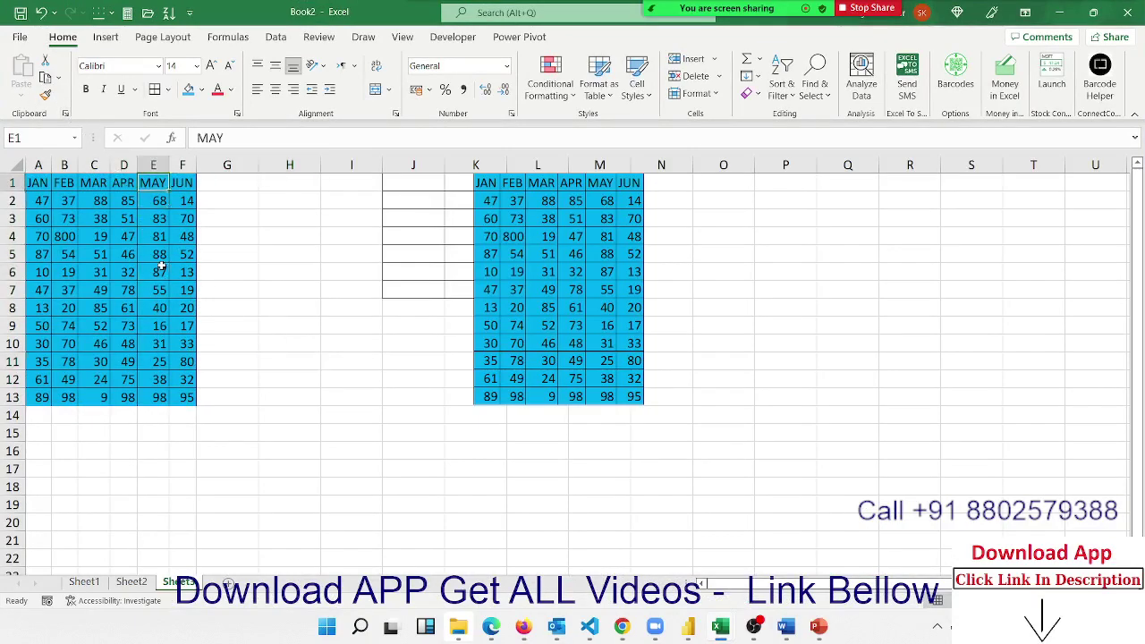
key(ctrl+Left)
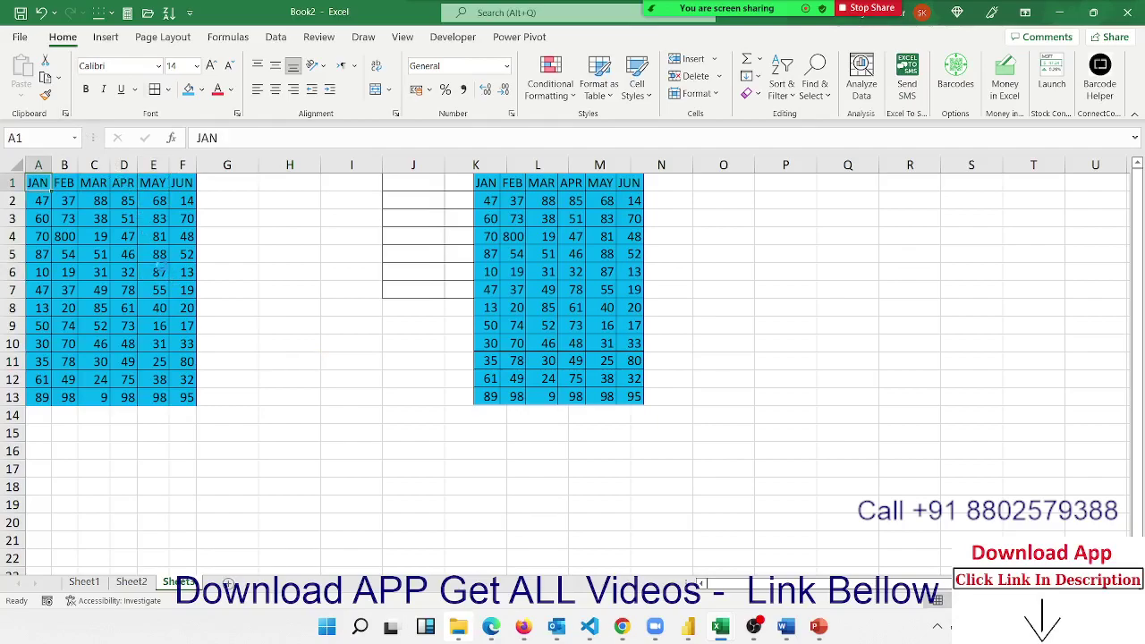
- In a new workbook, enter the heading 'Name' and a first name, then fill names down to row 9
key(ctrl+n)
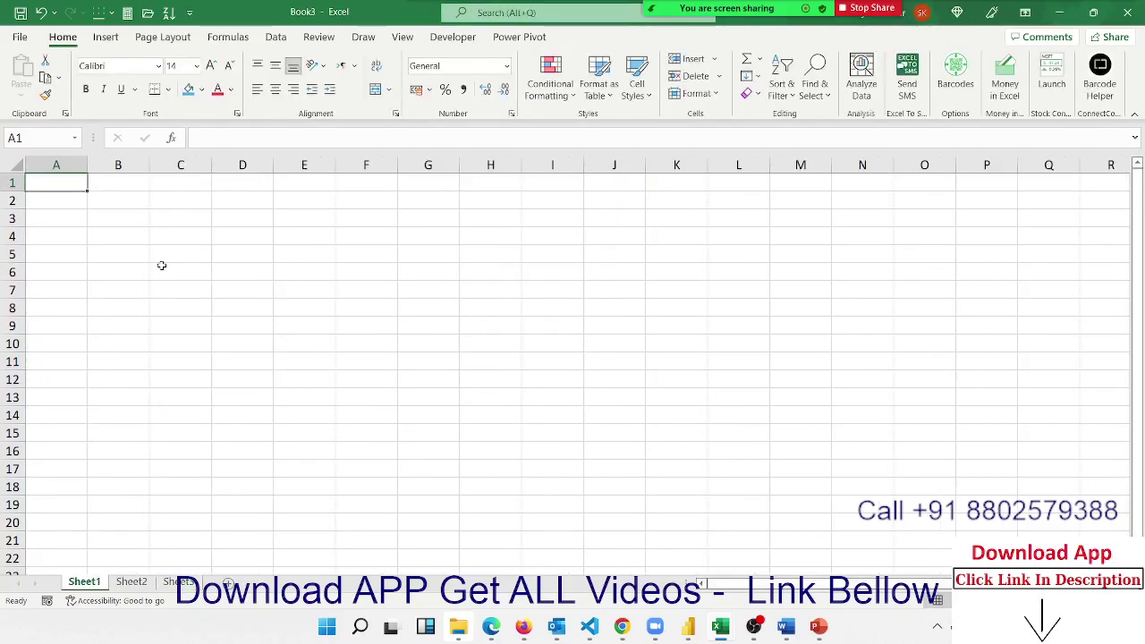
text(Name)
key(Return)
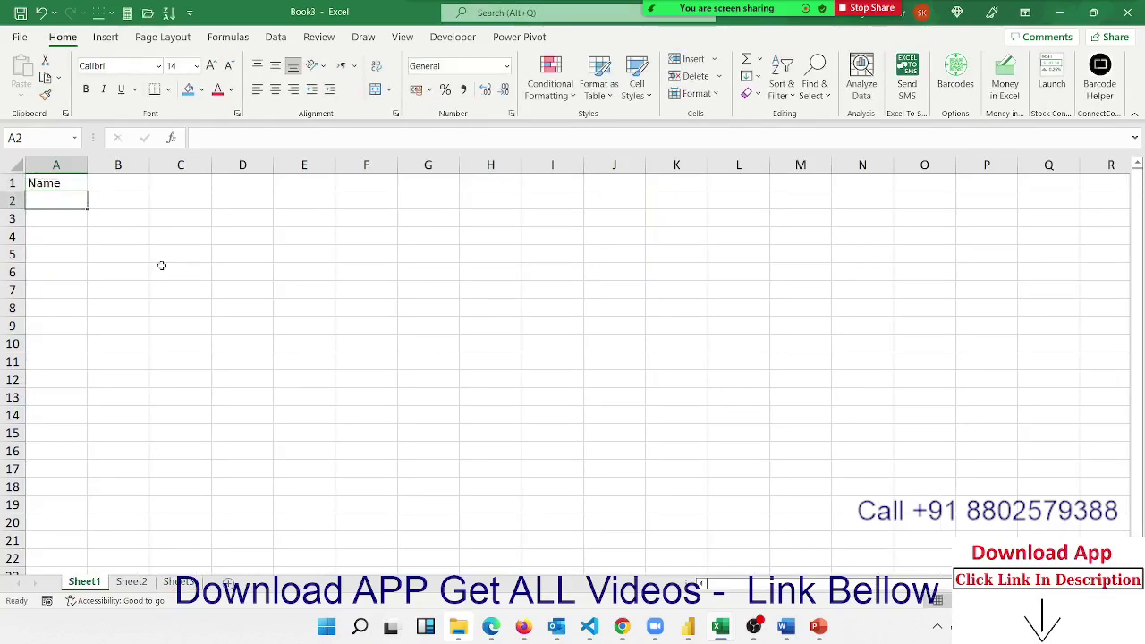
text(Puja)
key(Return)
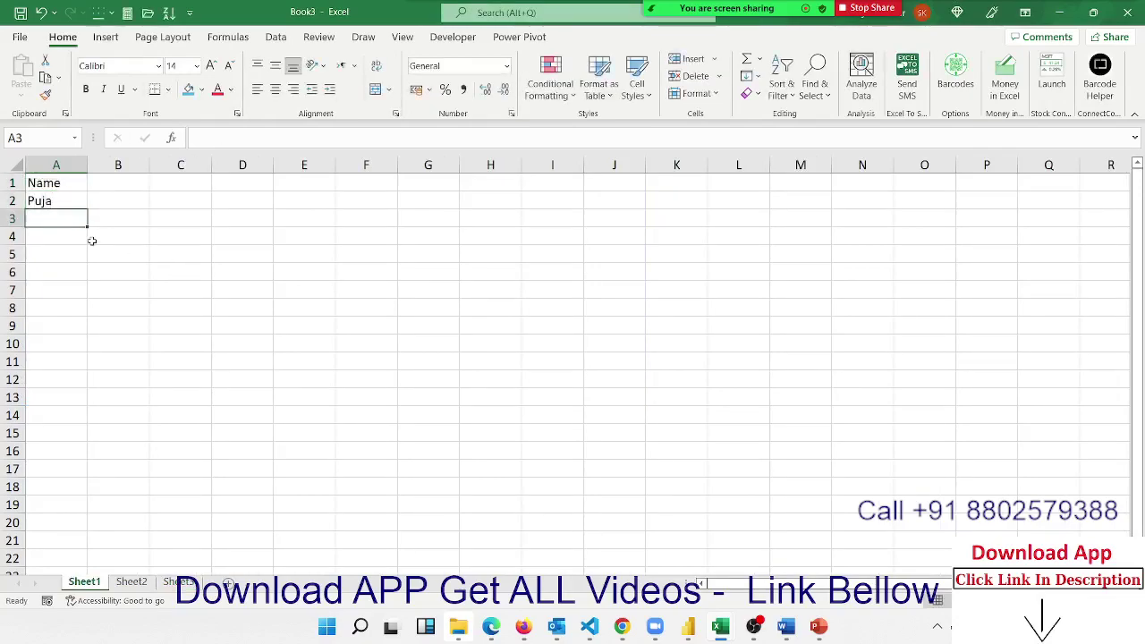
click(75, 202)
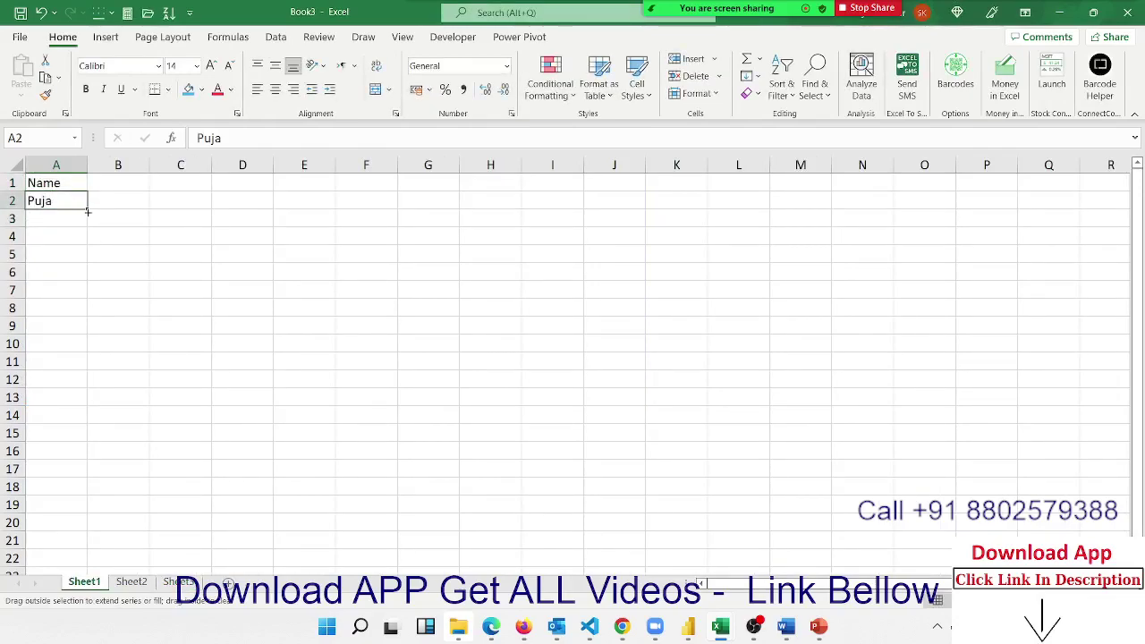
drag(88, 211, 89, 334)
- Enter JAN in B1 and fill month headings across through APR in column E
click(123, 184)
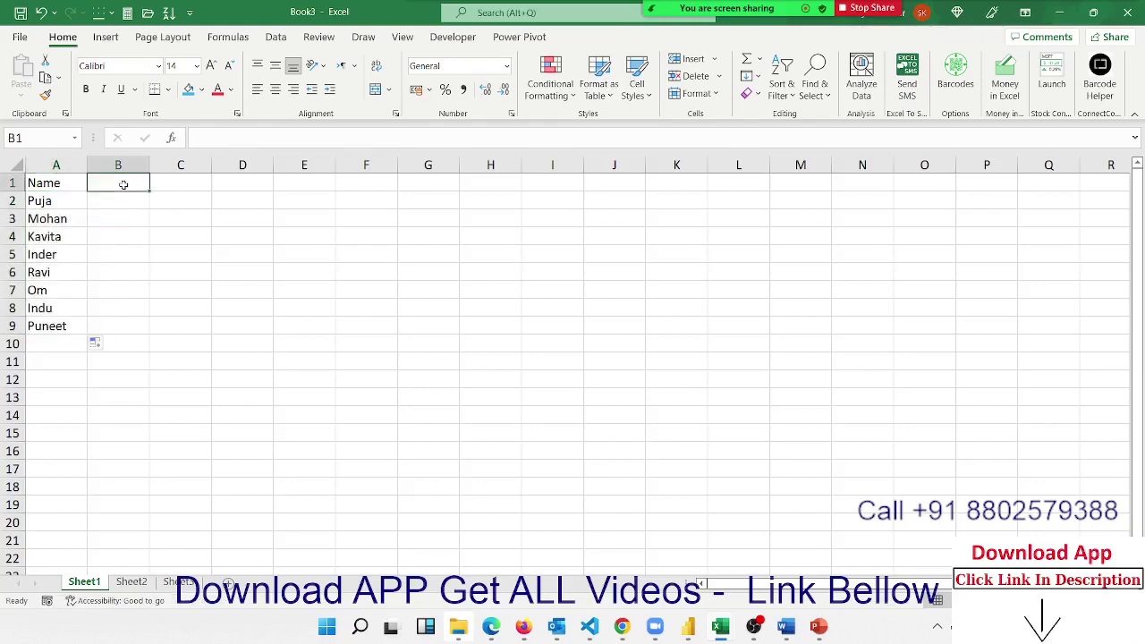
text(JAN)
key(Return)
click(123, 184)
drag(150, 192, 349, 198)
- Enter a RANDBETWEEN(10,90) random-number formula in cell B2
click(141, 206)
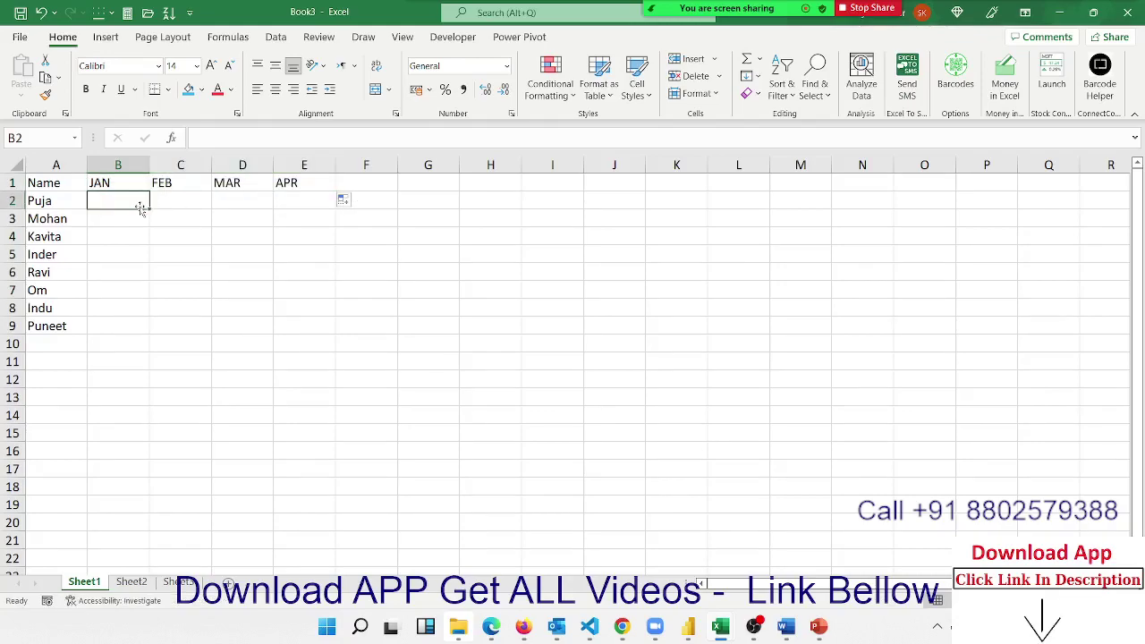
text(=ra)
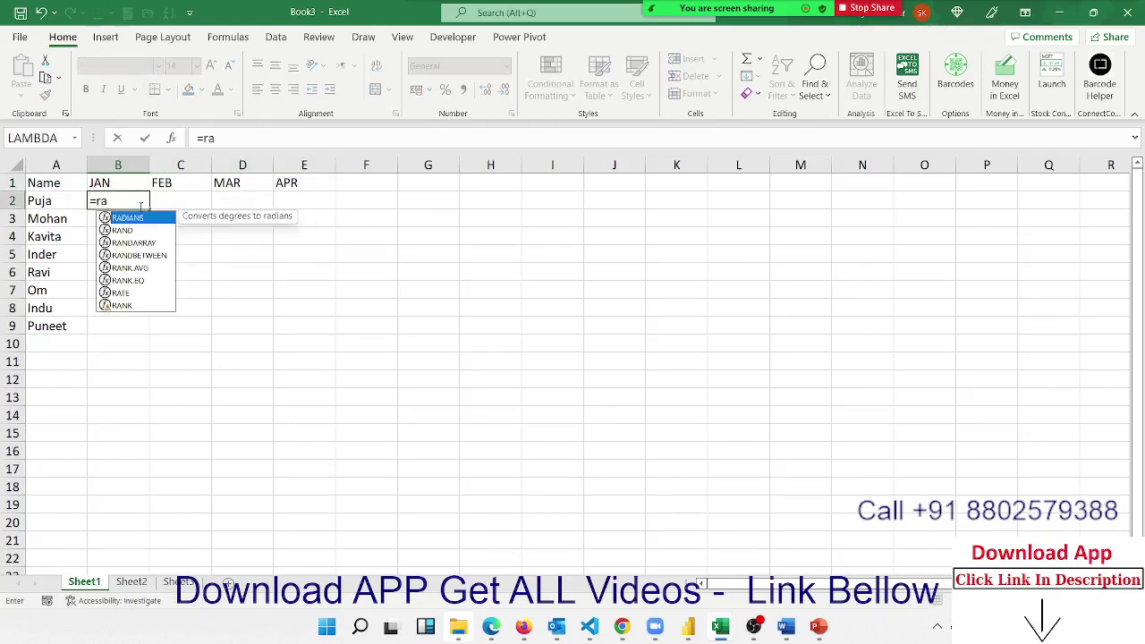
key(Down)
key(Down)
key(Down)
key(Down)
key(Up)
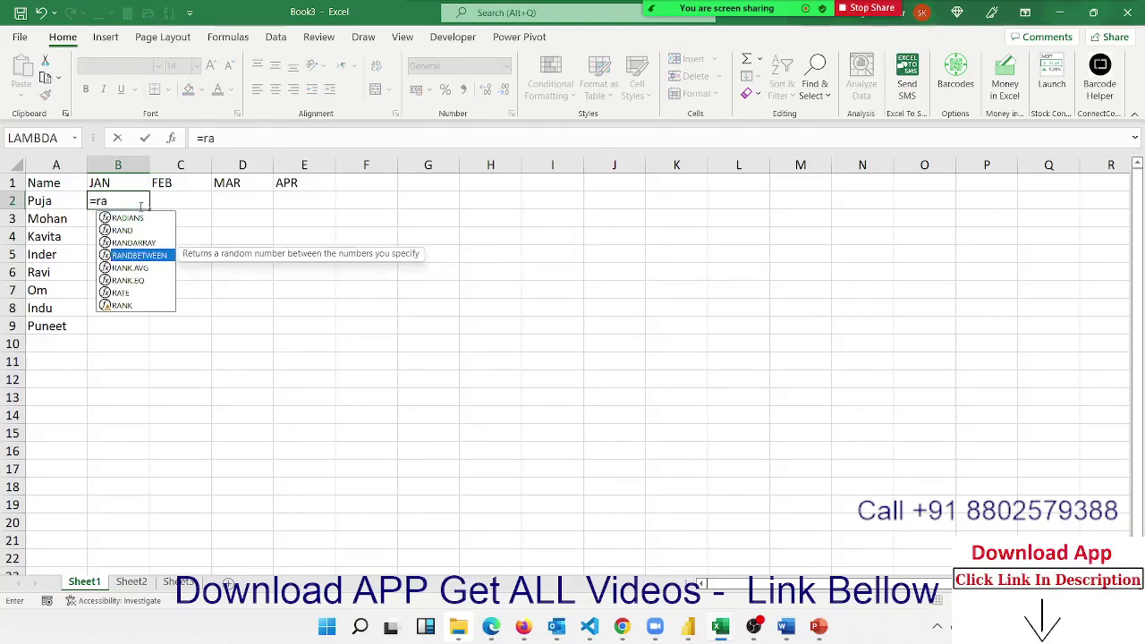
key(Tab)
text(10)
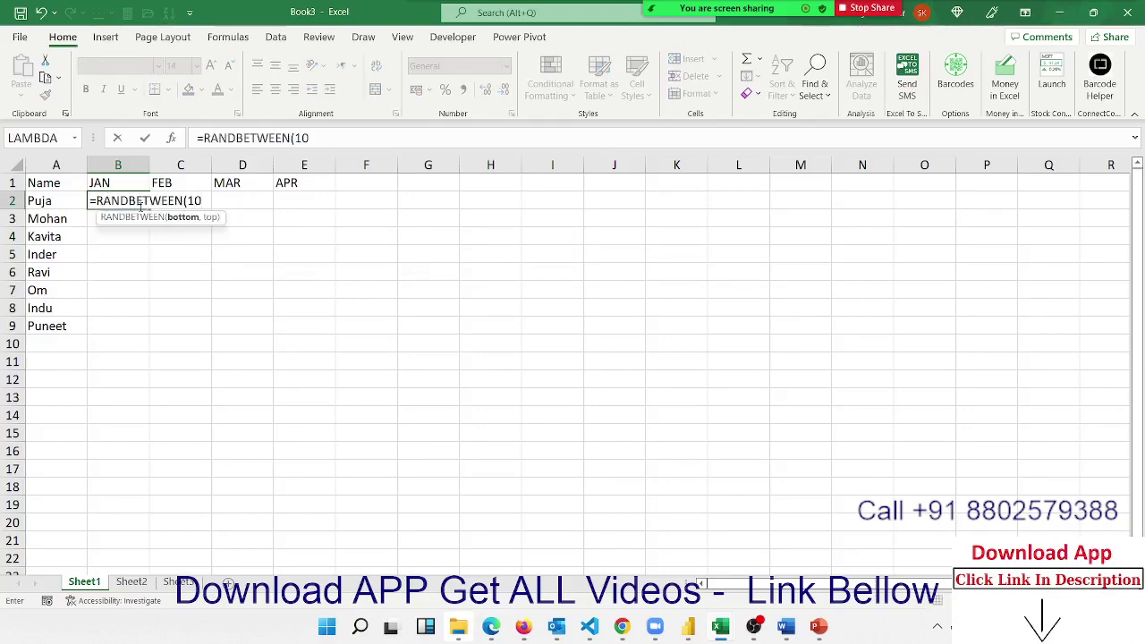
text(,)
text(9)
text(9)
key(Return)
- Fill the formula across and down B2:E9 with Ctrl+R and Ctrl+D, ending back at A1
click(141, 206)
key(shift+Right)
key(shift+Right)
key(shift+Right)
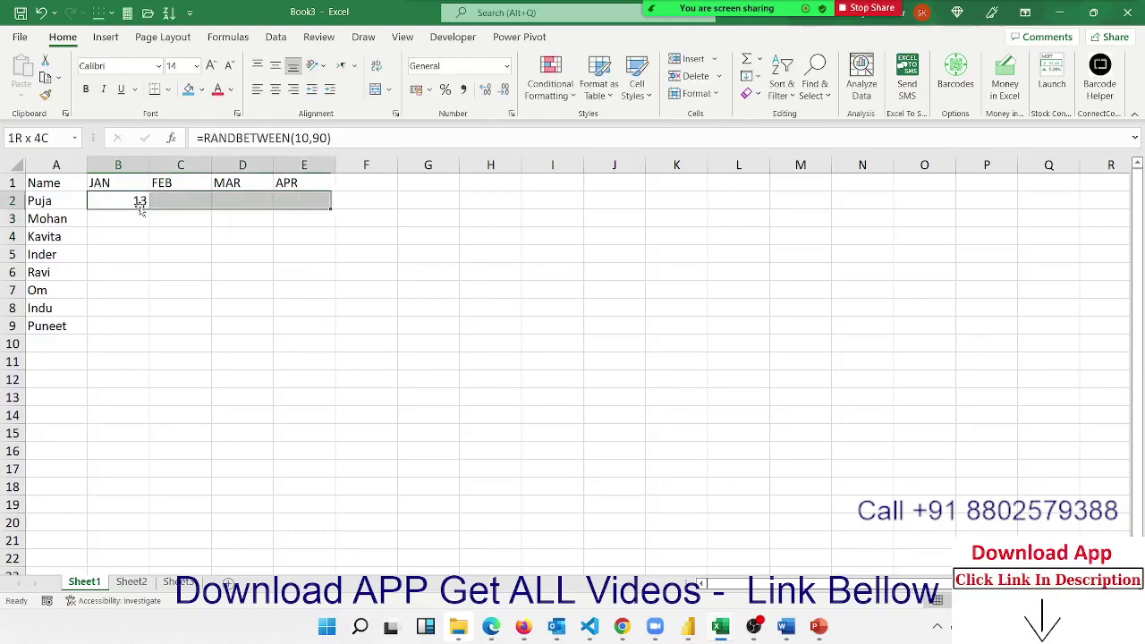
key(shift+Down)
key(shift+Down)
key(shift+Down)
key(shift+Down)
key(shift+Down)
key(shift+Down)
key(shift+Down)
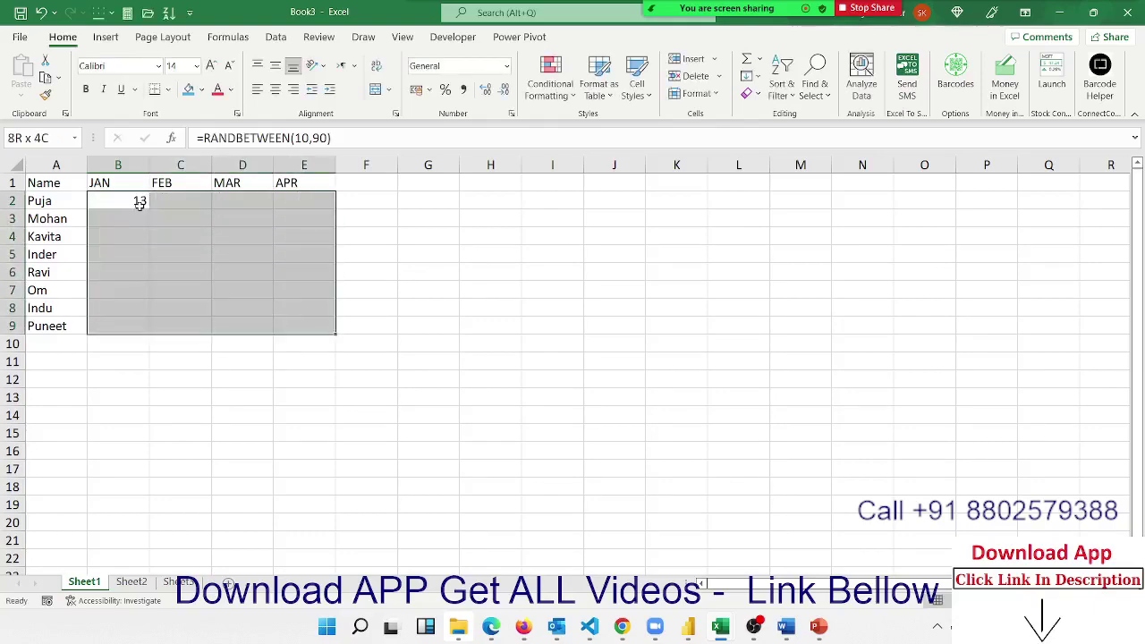
key(ctrl+r)
key(ctrl+f)
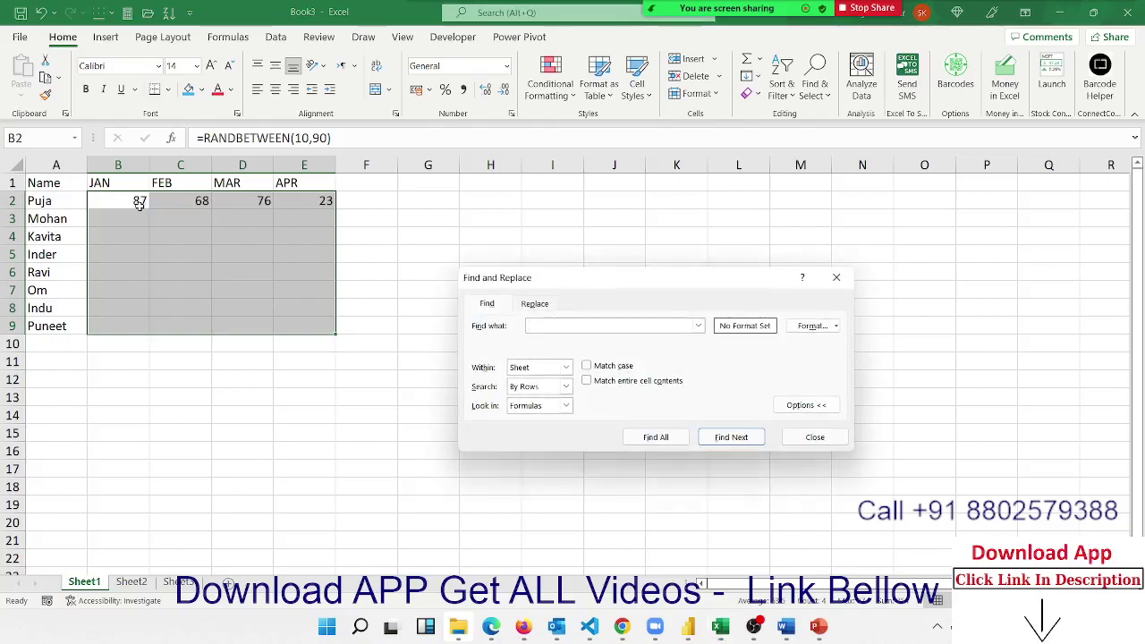
key(Escape)
key(ctrl+d)
key(Up)
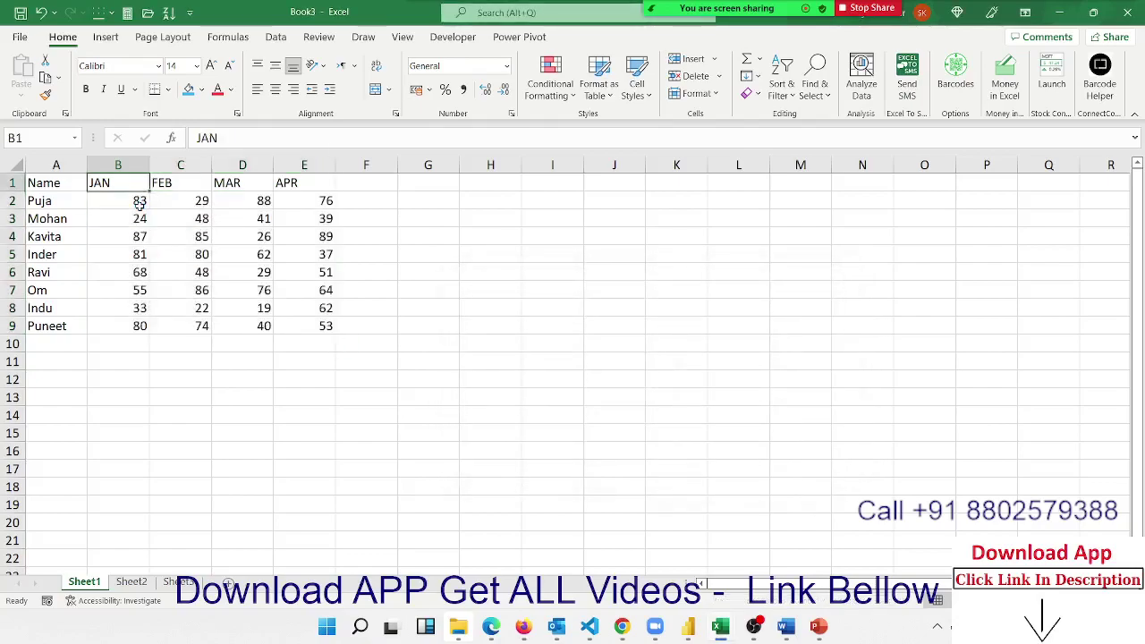
key(Left)
- Copy the Name/JAN–APR table A1:E9 and paste it into Sheet2 and Sheet3
key(ctrl+shift+Right)
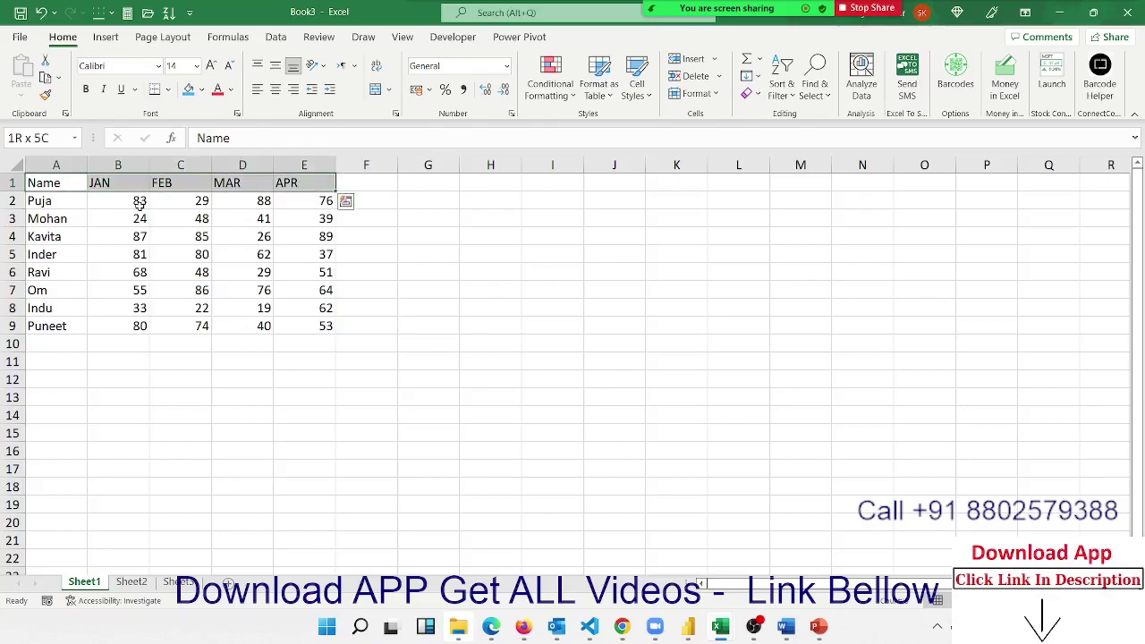
key(ctrl+shift+Down)
key(ctrl+c)
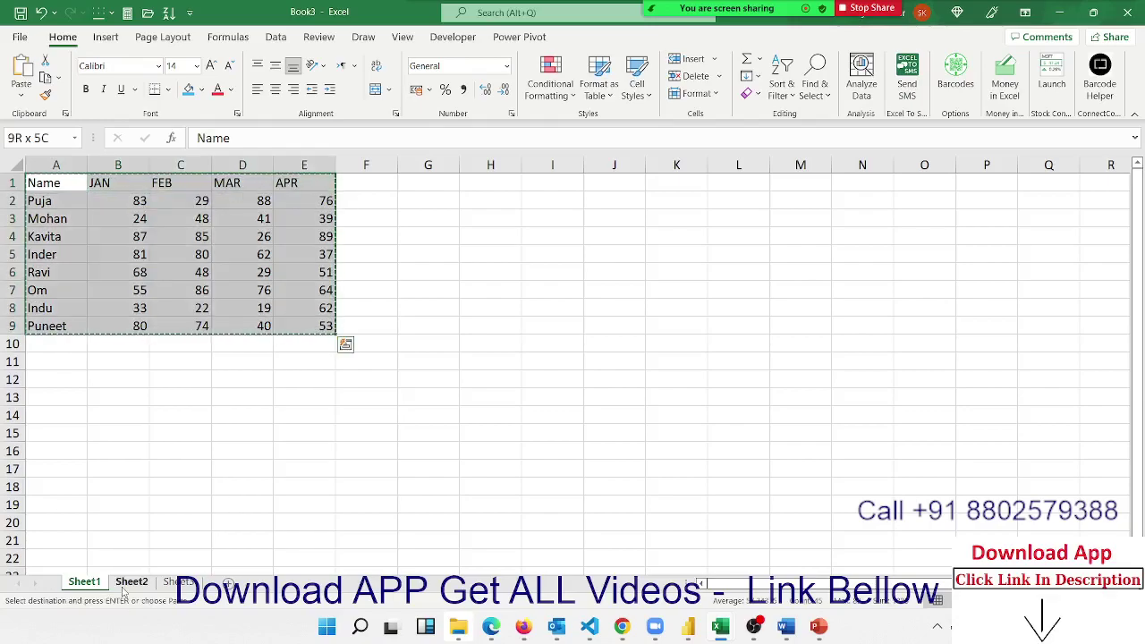
click(123, 588)
key(ctrl+v)
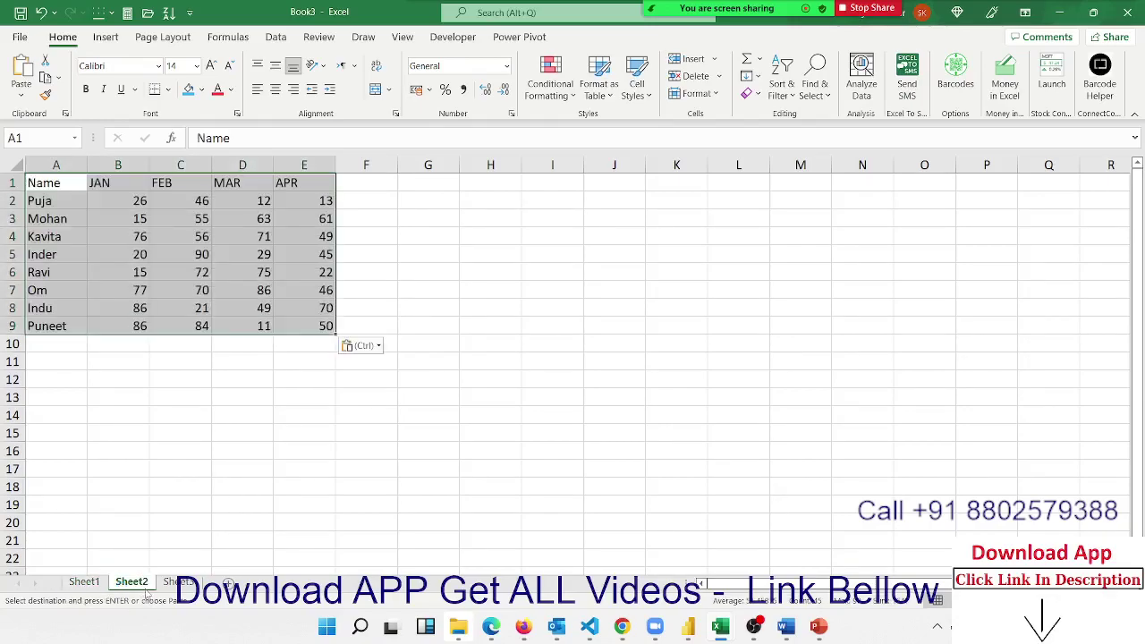
click(175, 584)
key(ctrl+v)
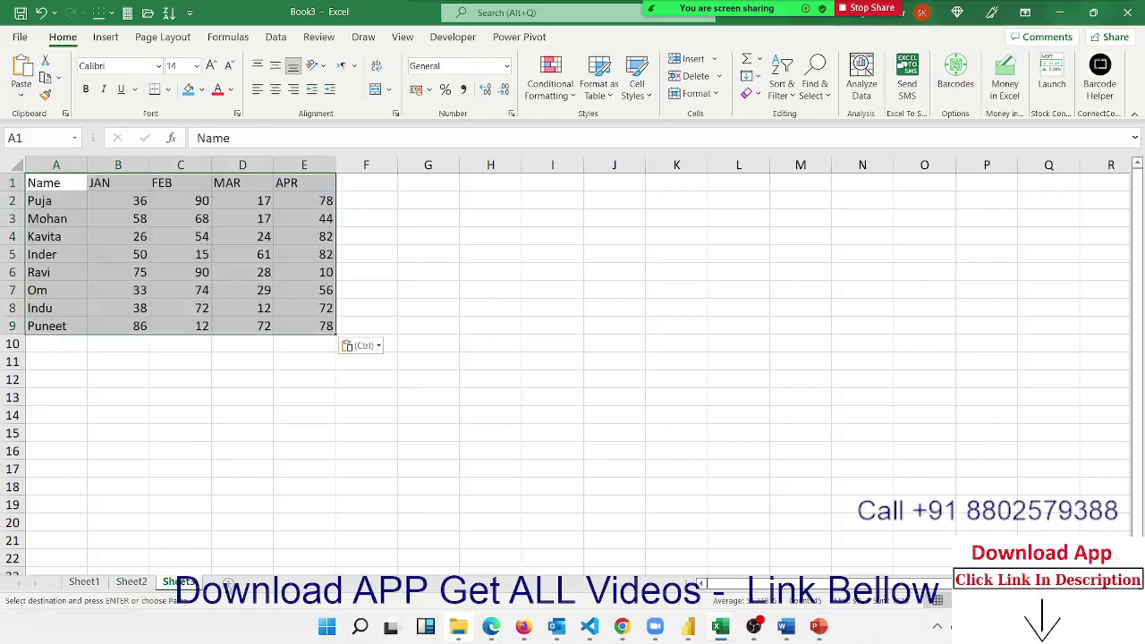
- Paste the table into new sheets Sheet4 and Sheet5, recalculating the random numbers with F9
click(228, 583)
key(ctrl+v)
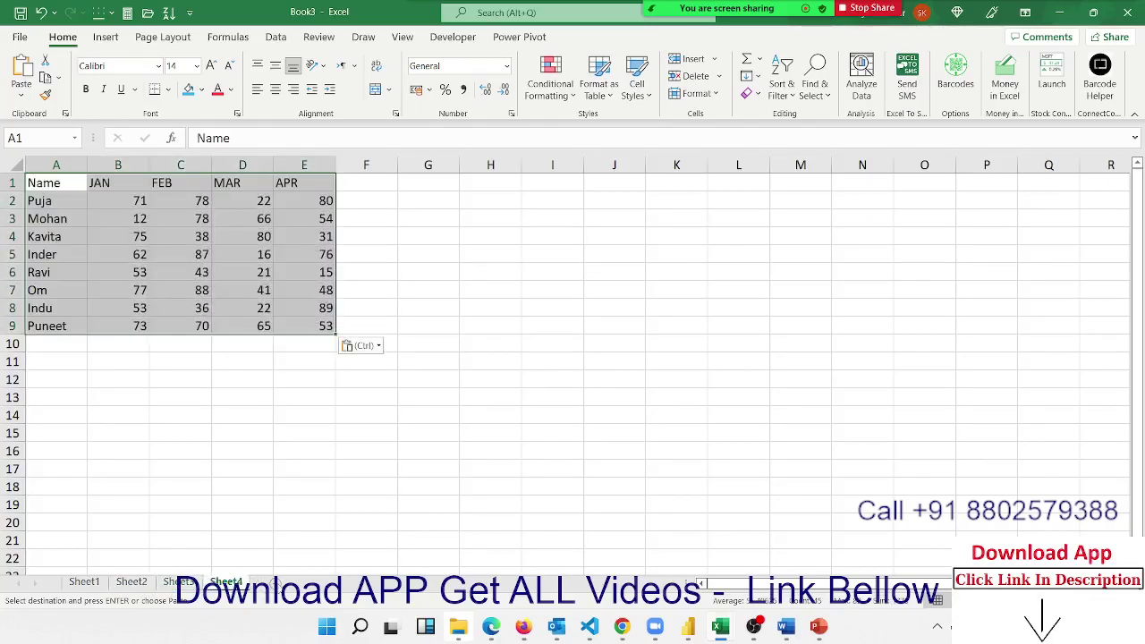
key(F9)
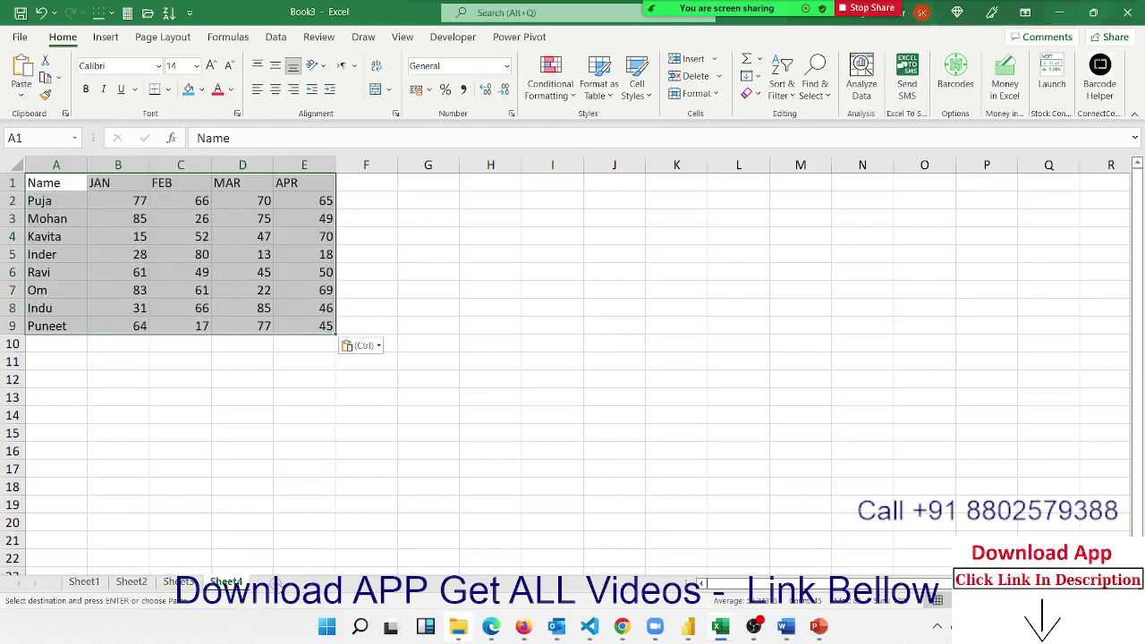
click(275, 584)
key(ctrl+v)
key(F9)
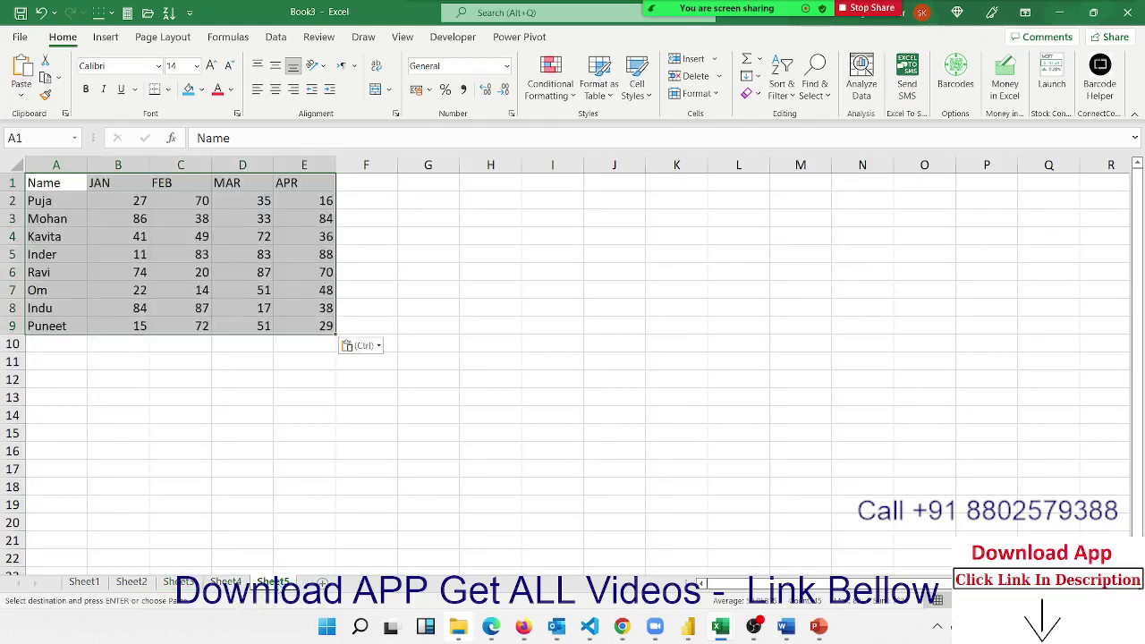
- Group Sheet1 through Sheet5 and paste the figures as plain values
shift+click(90, 583)
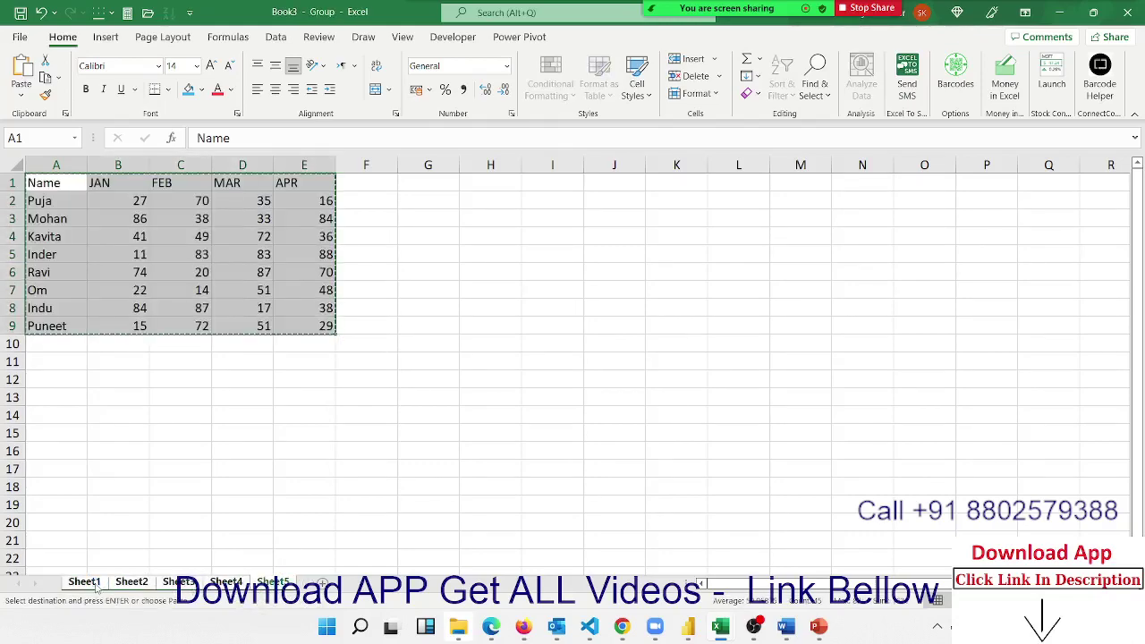
click(21, 95)
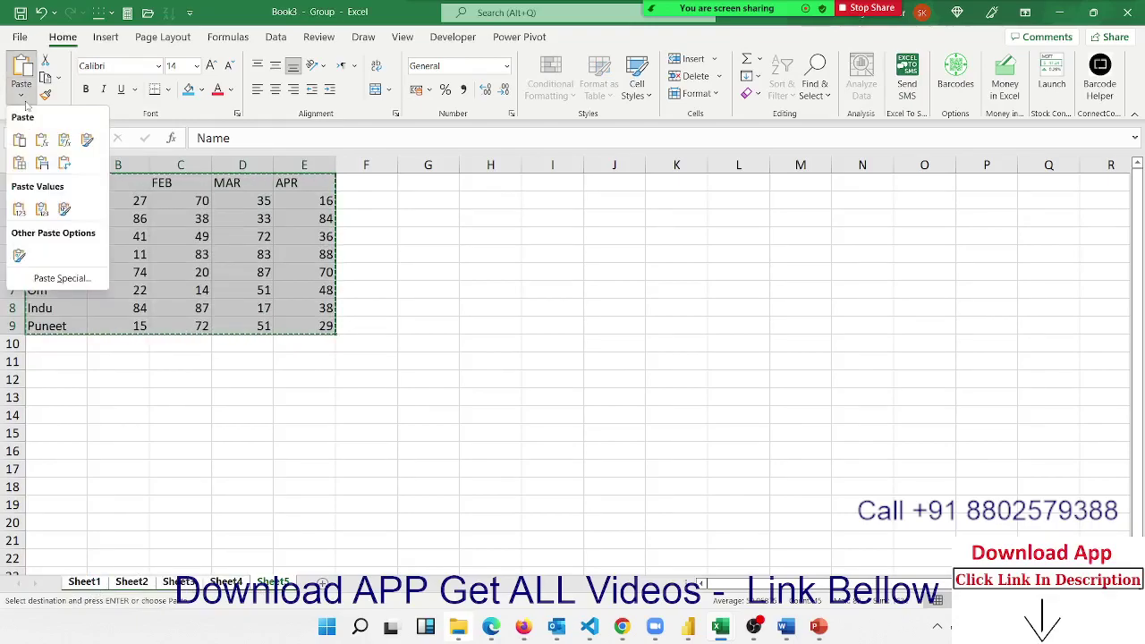
click(19, 209)
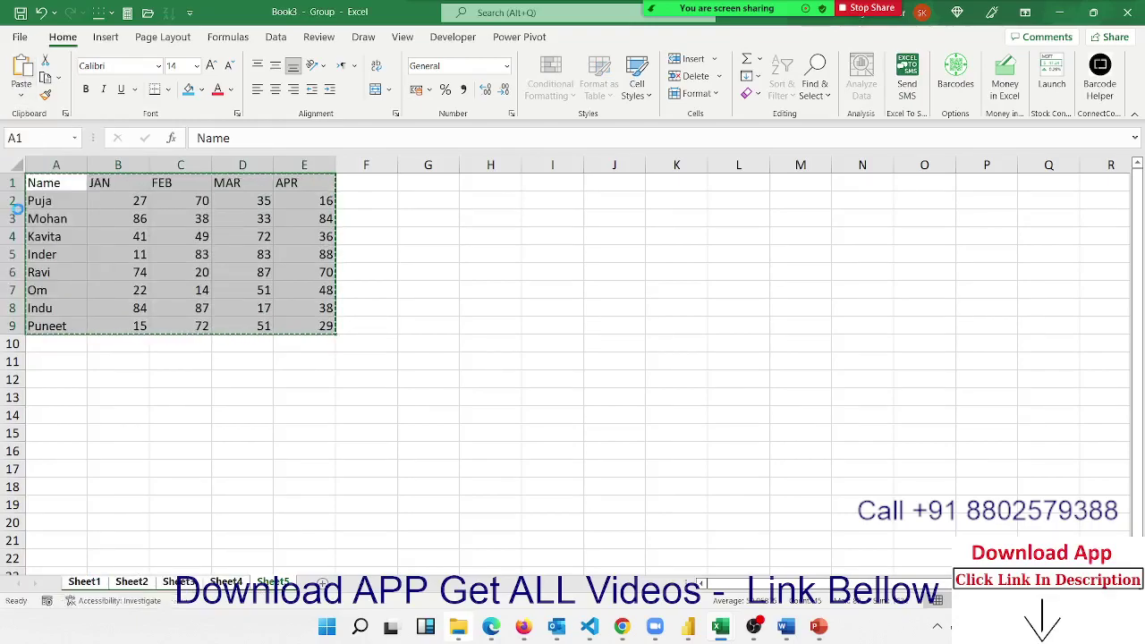
click(108, 363)
- Add a blank Sheet6 and check the data tables on Sheet1, Sheet2 and Sheet3, ending on Sheet6
click(323, 583)
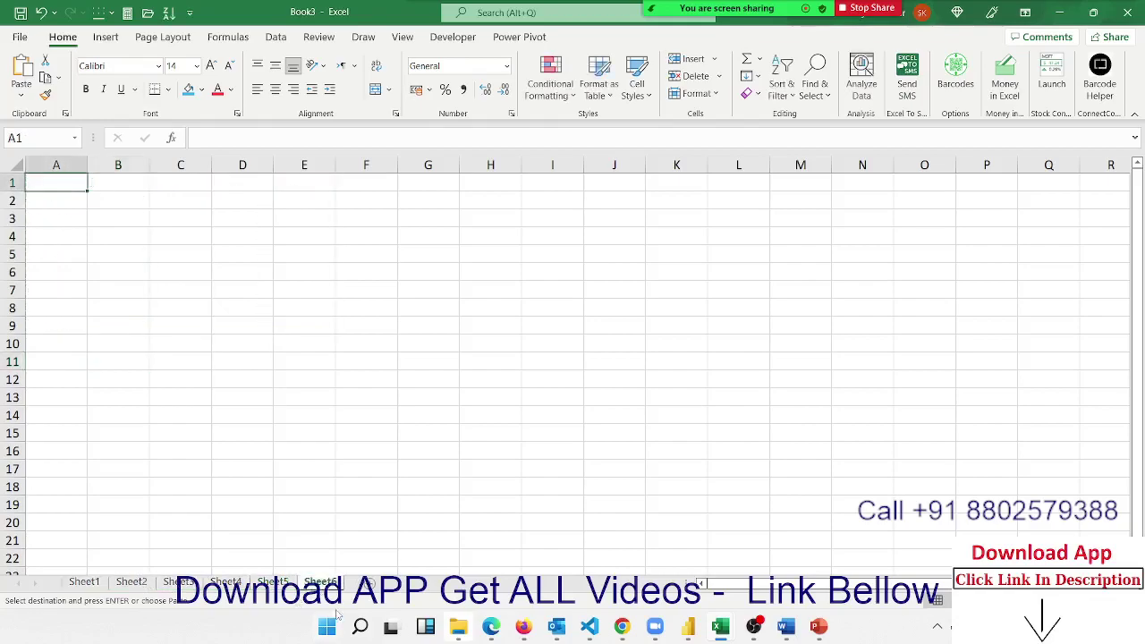
click(84, 583)
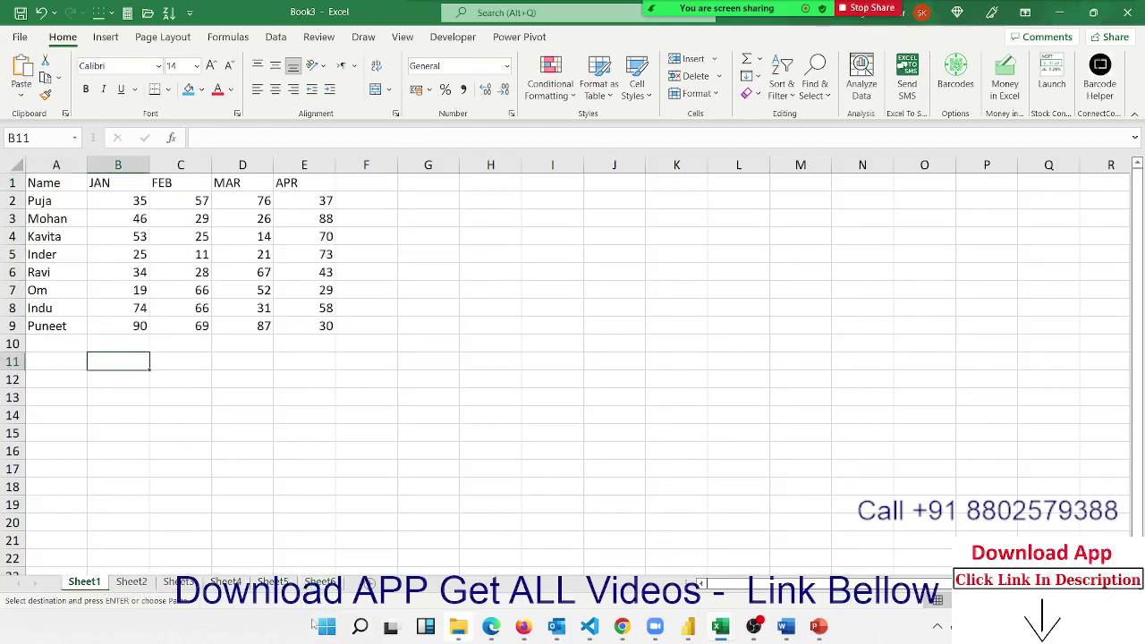
click(319, 582)
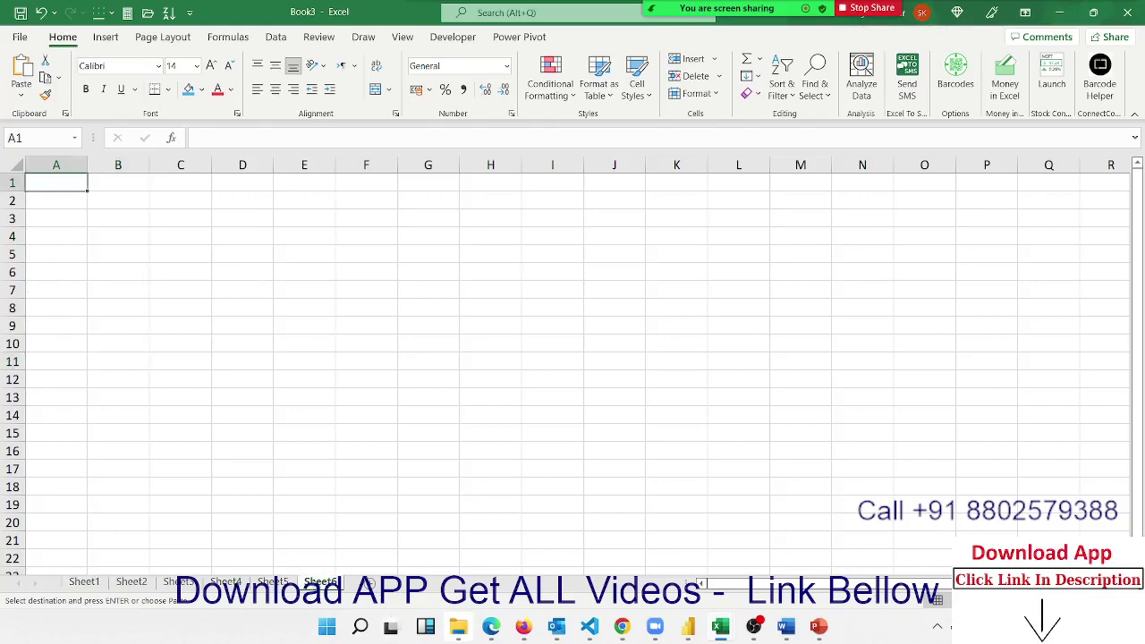
click(138, 584)
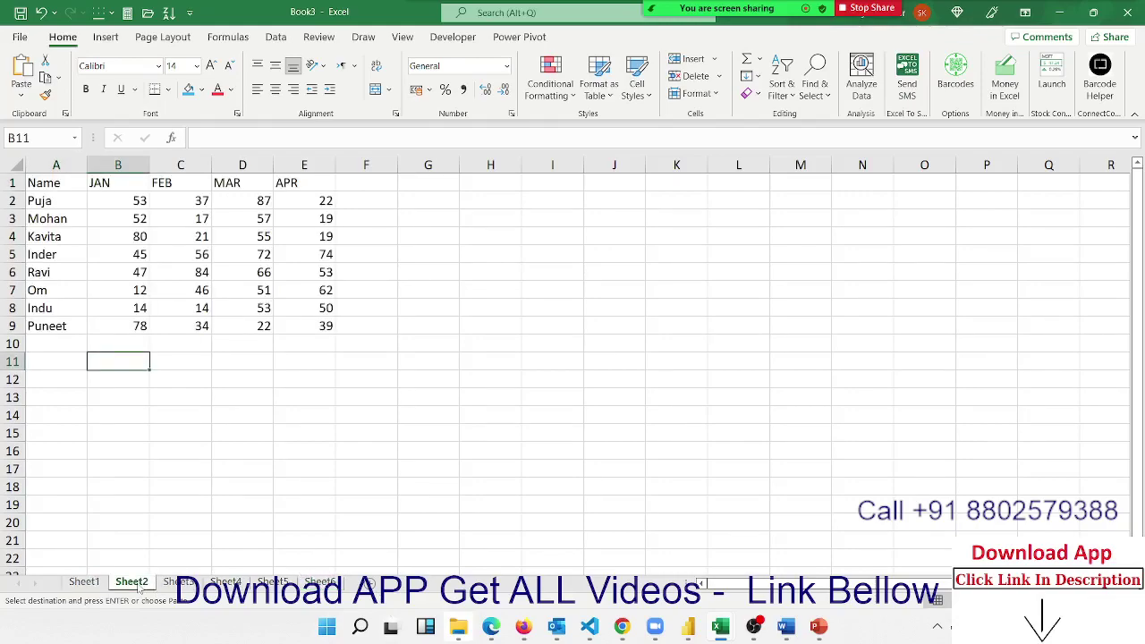
click(320, 583)
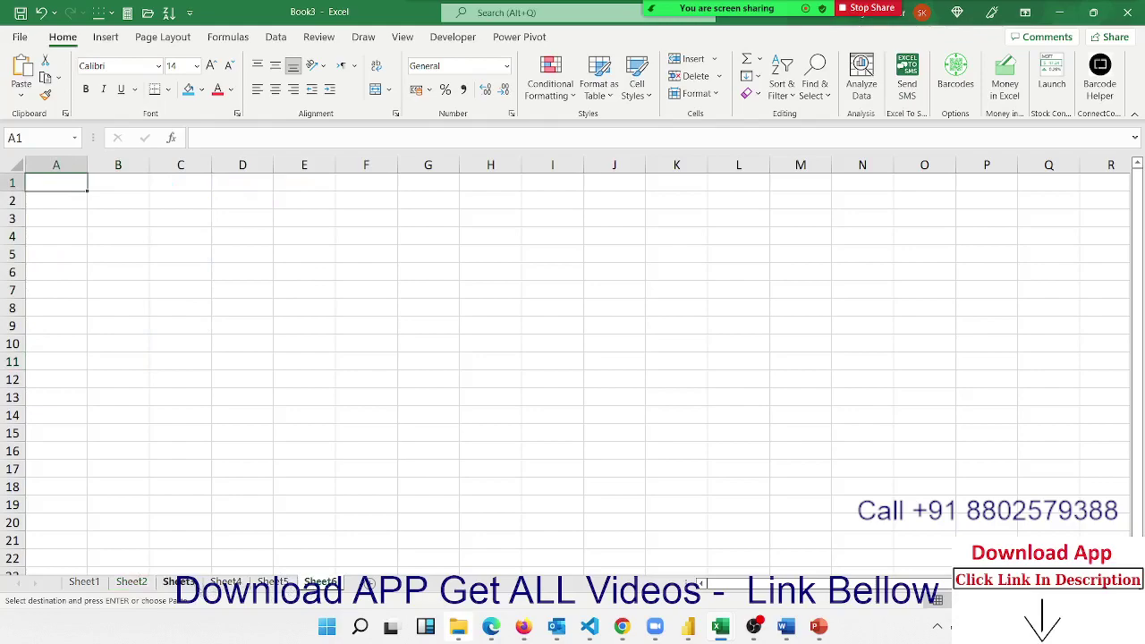
click(184, 585)
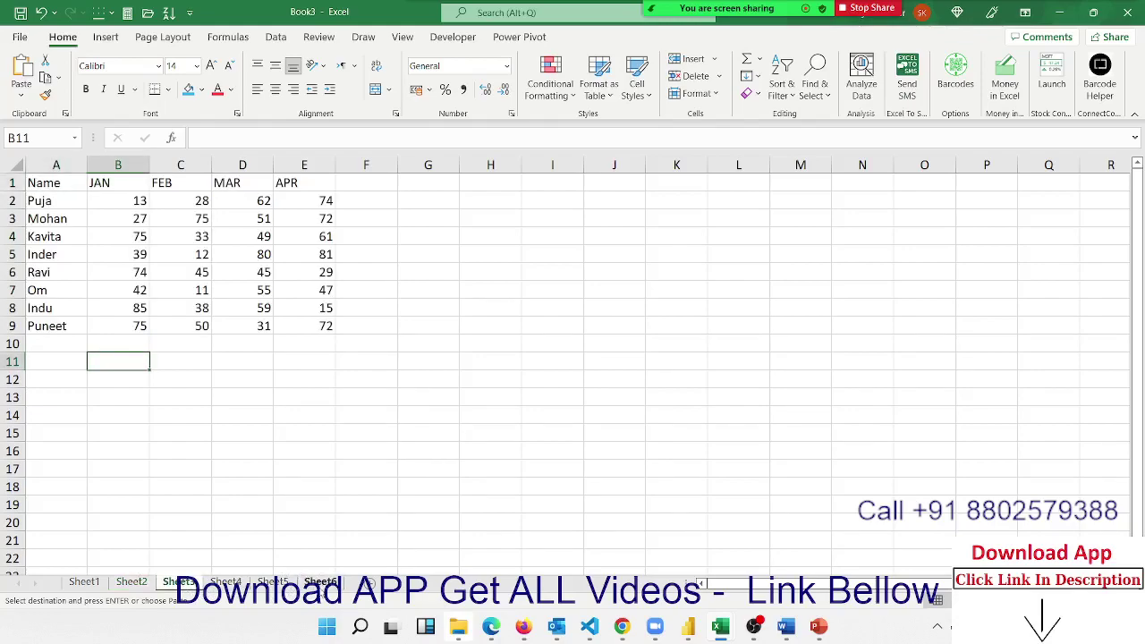
click(319, 582)
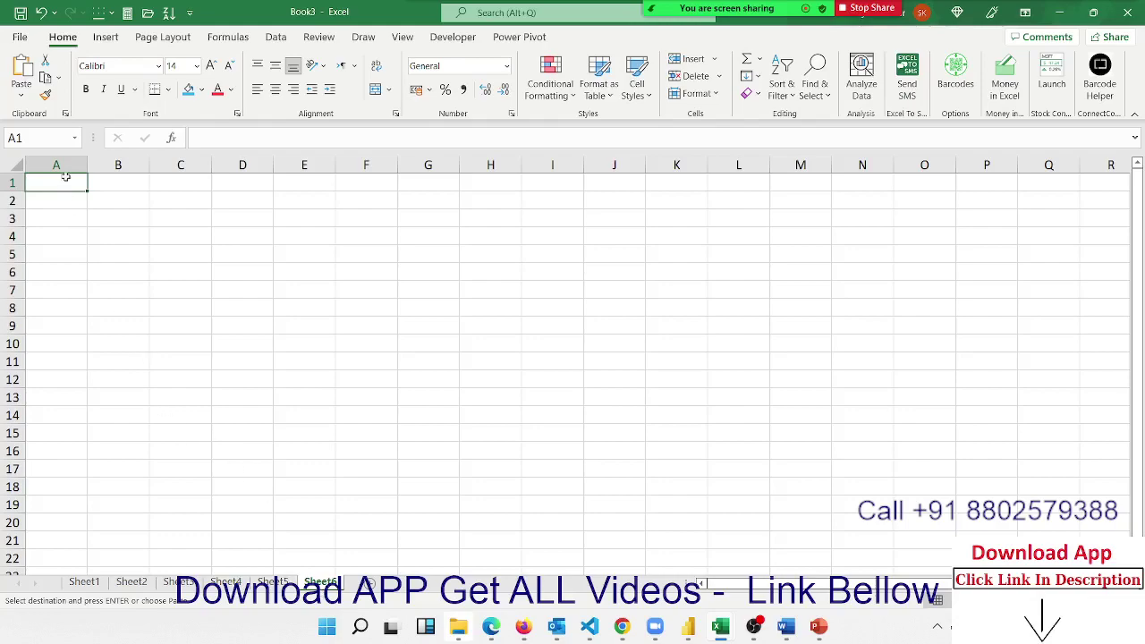
- Empty the Office Clipboard, then copy Sheet1's A1:E9 table to it
click(64, 114)
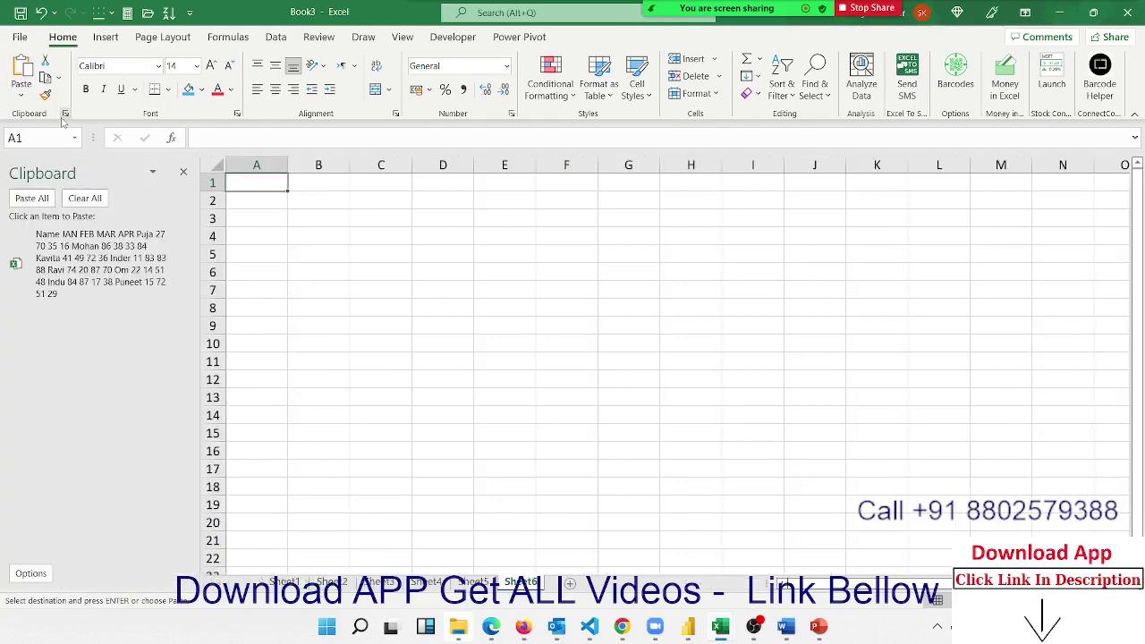
click(85, 198)
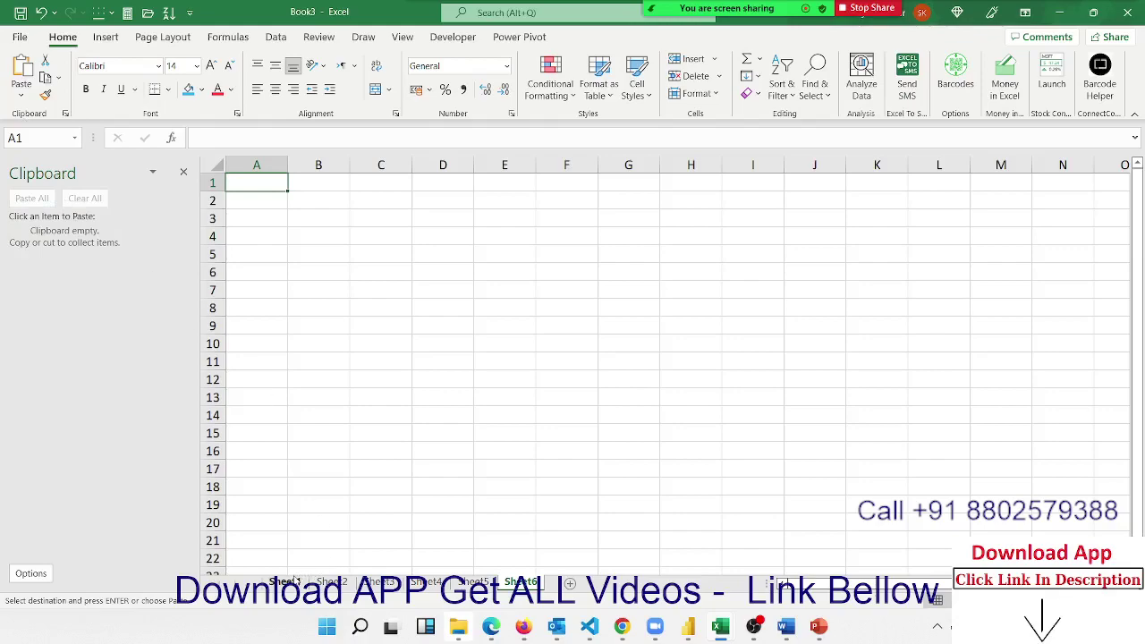
click(285, 581)
key(ctrl+Up)
key(ctrl+Up)
key(Left)
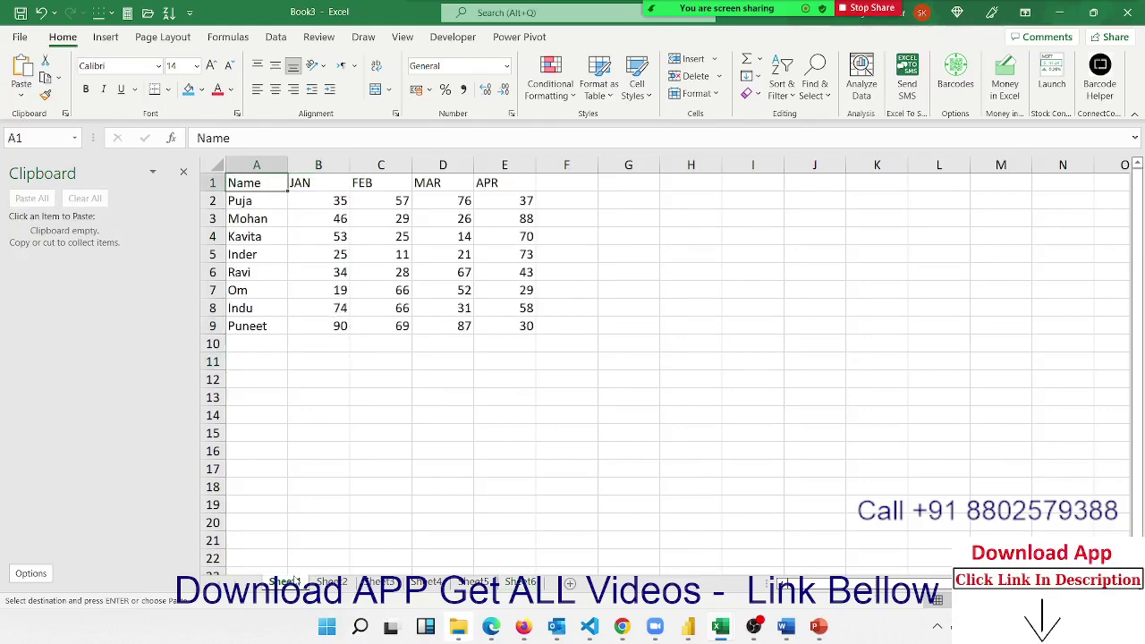
key(ctrl+shift+Right)
key(ctrl+shift+Down)
key(ctrl+c)
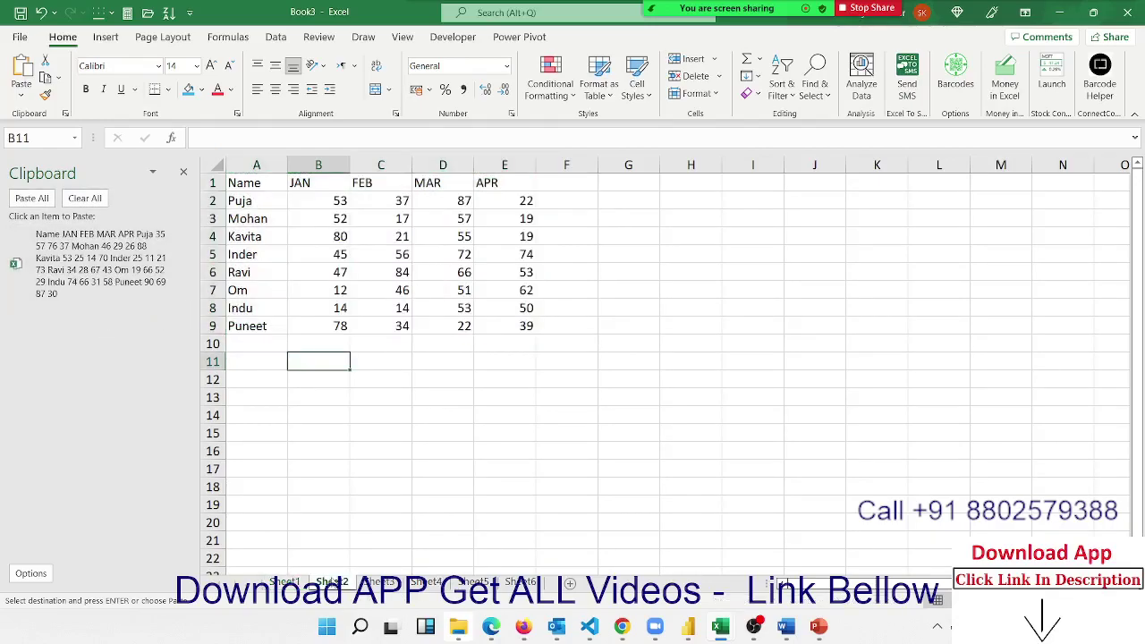
- Copy the A1:E9 tables from Sheet2 and Sheet3 to the Office Clipboard
click(318, 182)
drag(256, 182, 504, 326)
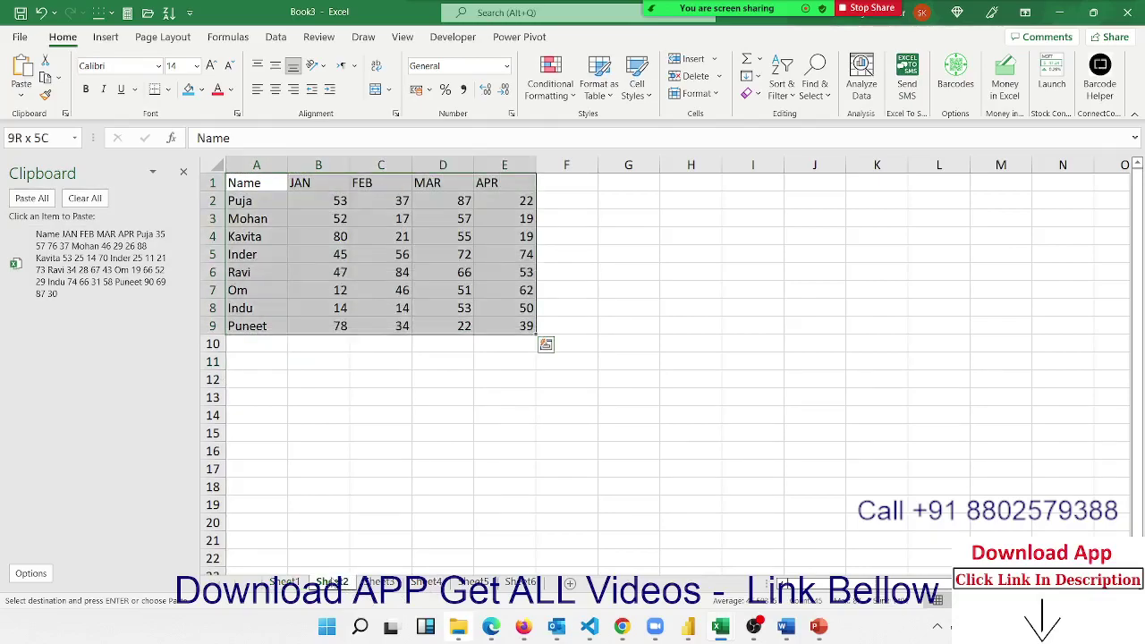
key(ctrl+c)
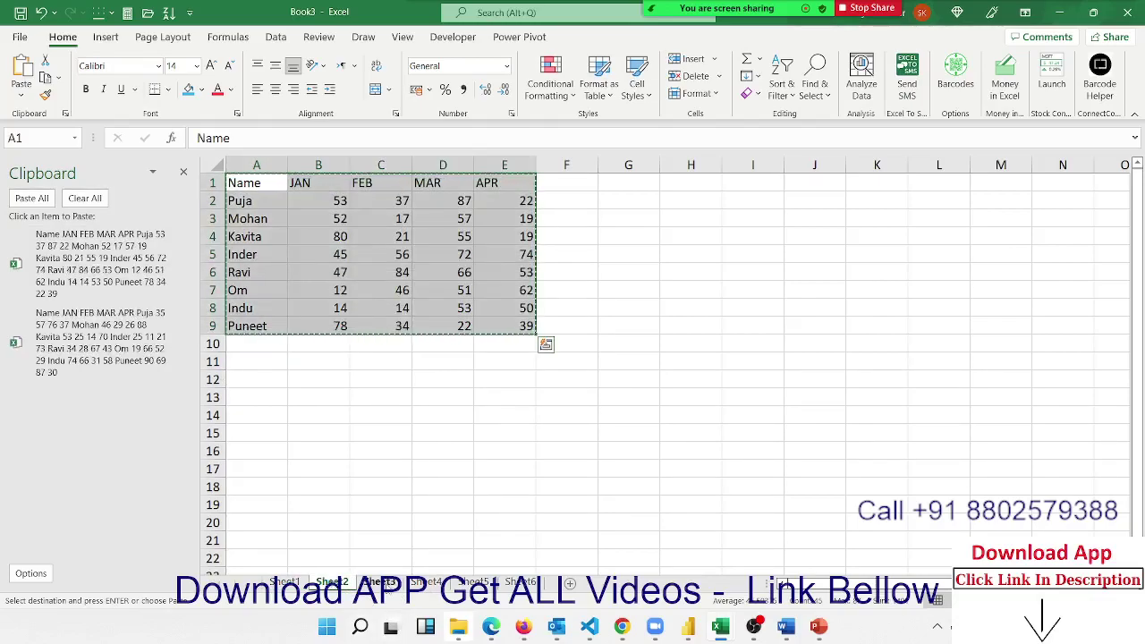
key(ctrl+Page_Down)
key(ctrl+Up)
key(ctrl+Up)
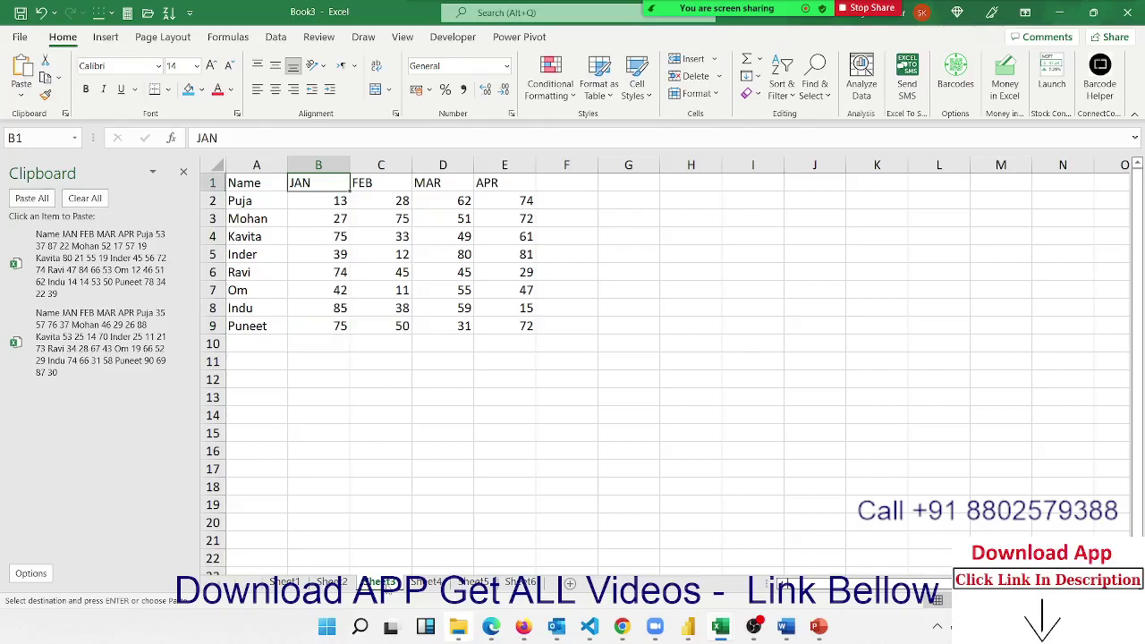
click(256, 182)
key(ctrl+a)
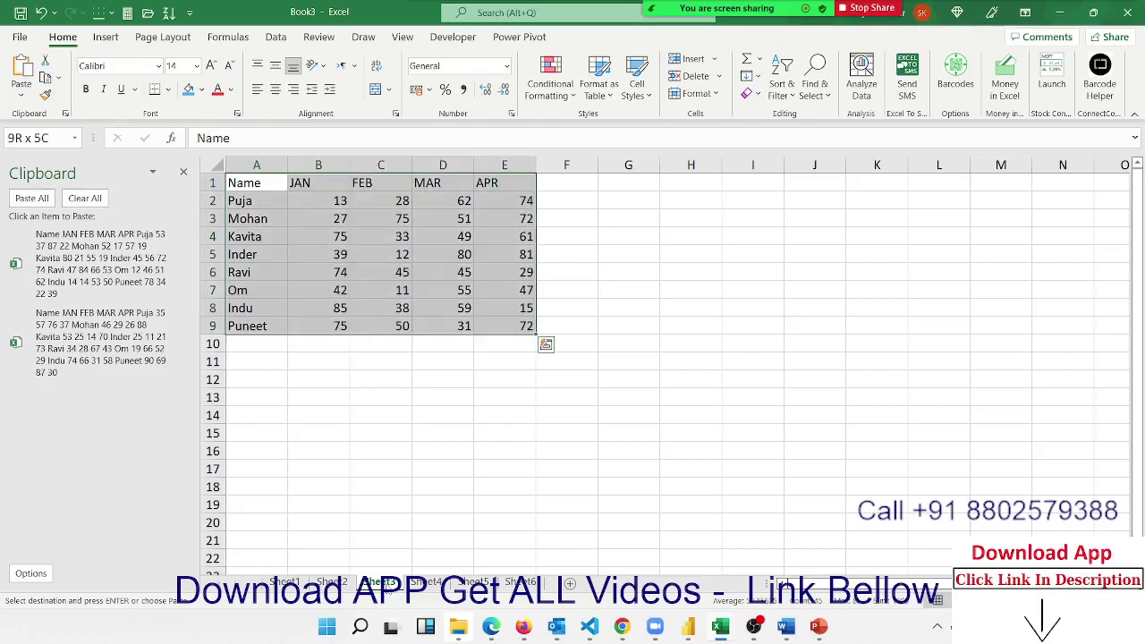
key(ctrl+c)
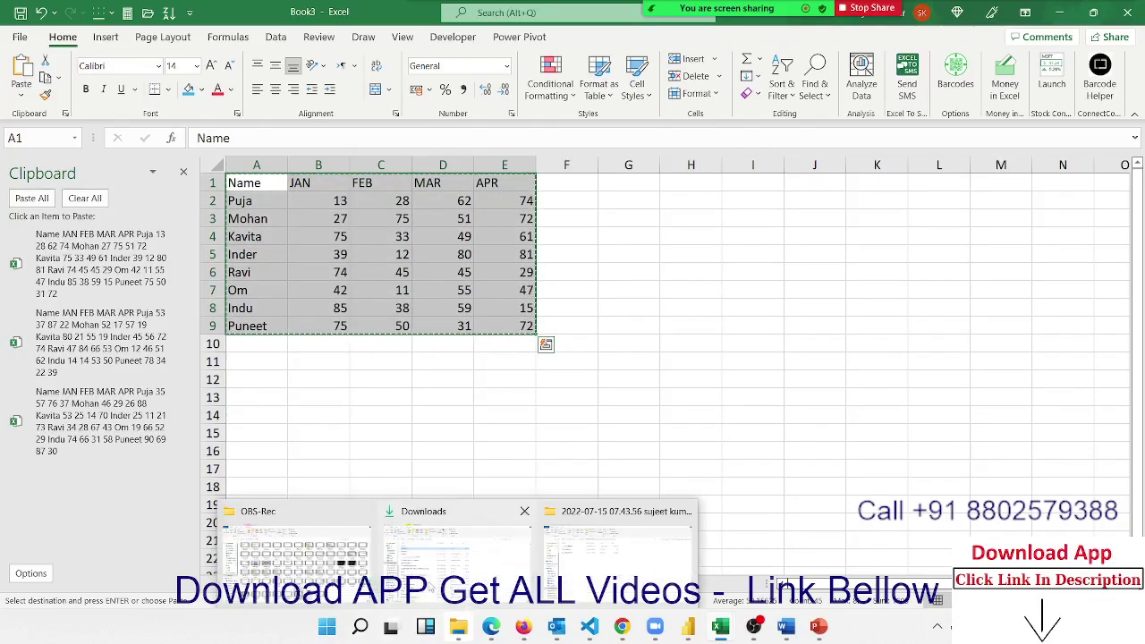
click(410, 409)
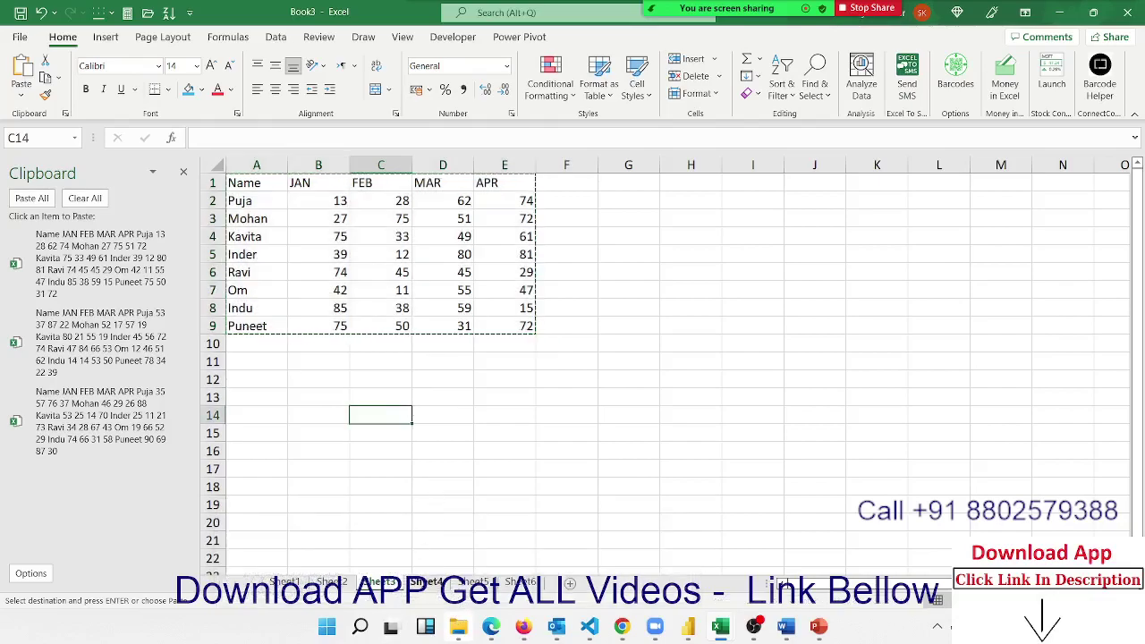
- Copy the Sheet4 and Sheet5 tables to the clipboard, then return to Sheet6
click(426, 582)
key(ctrl+Up)
key(ctrl+Up)
key(Left)
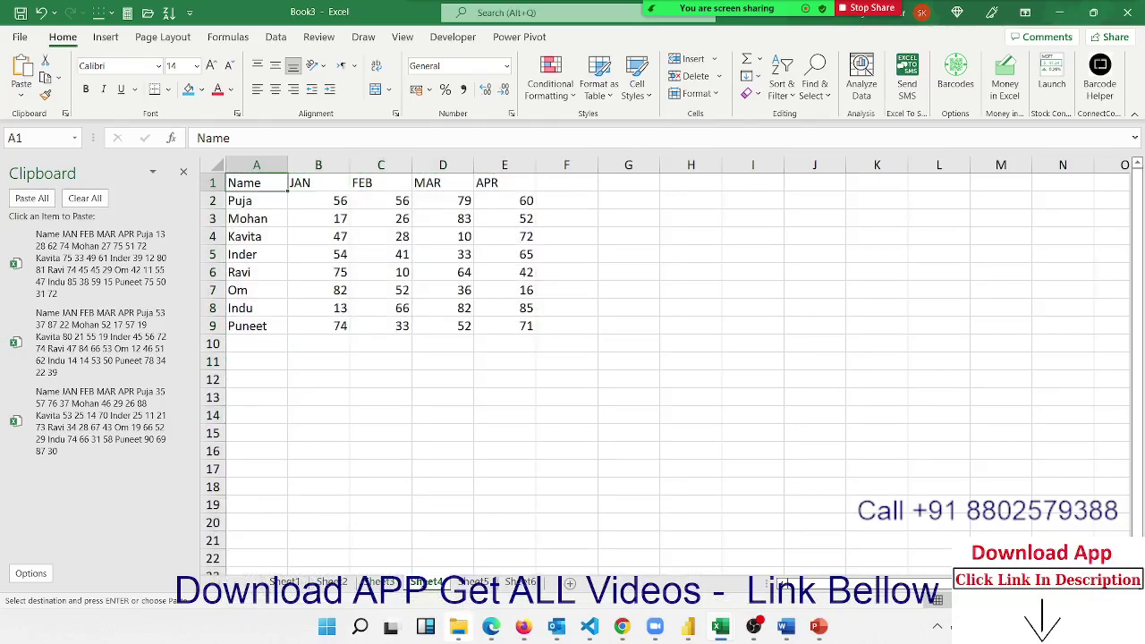
key(ctrl+a)
key(ctrl+c)
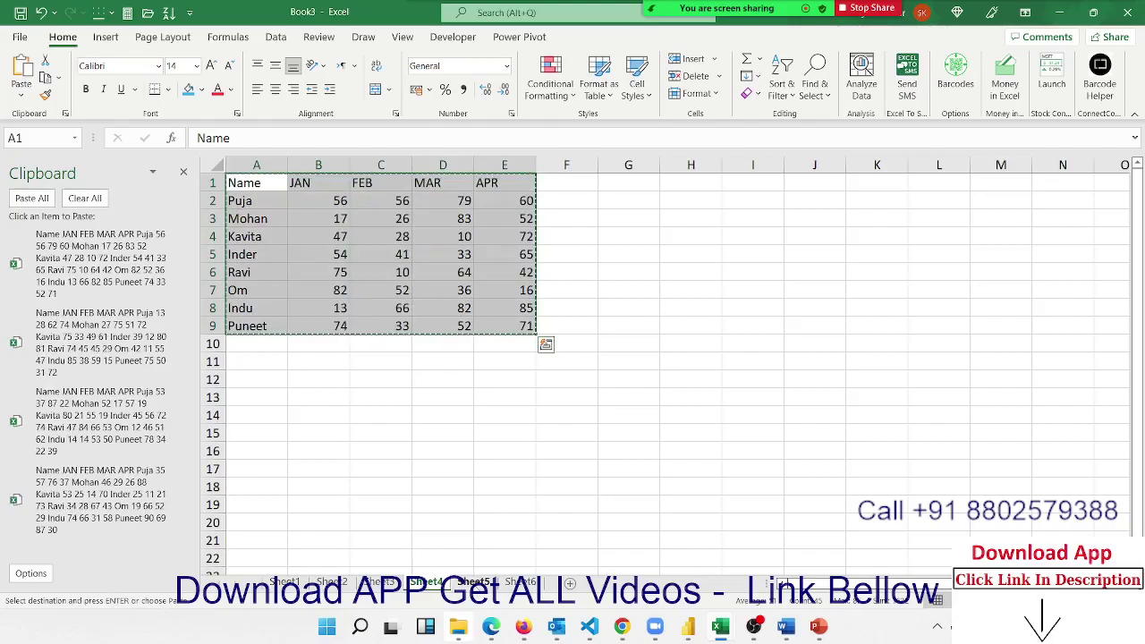
click(473, 582)
click(286, 269)
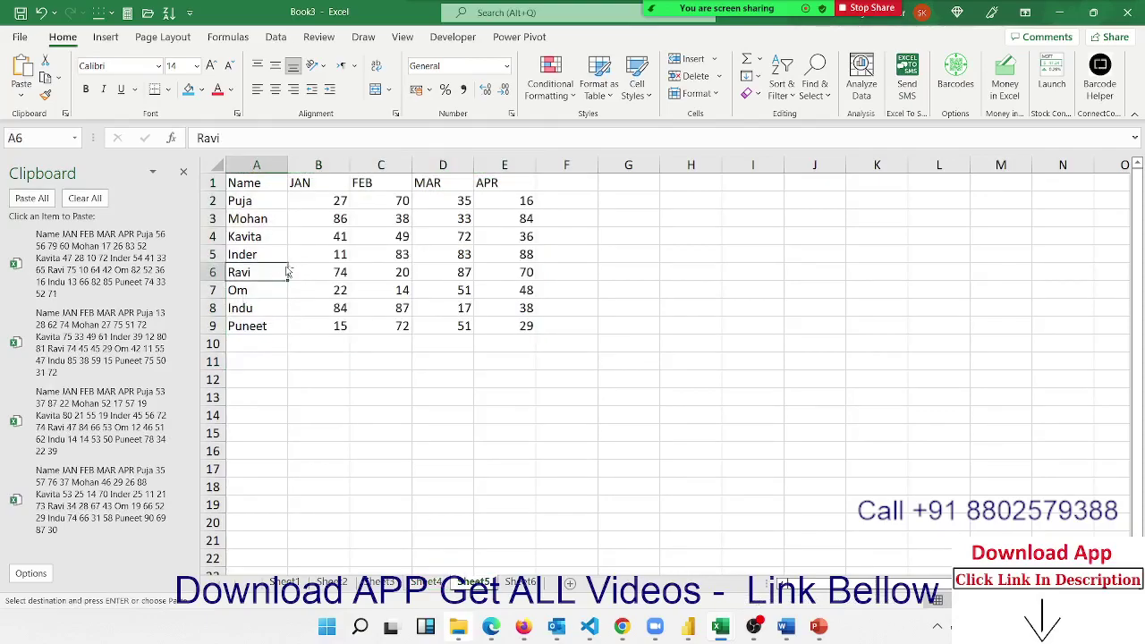
key(ctrl+Up)
key(ctrl+shift+Right)
key(ctrl+shift+Down)
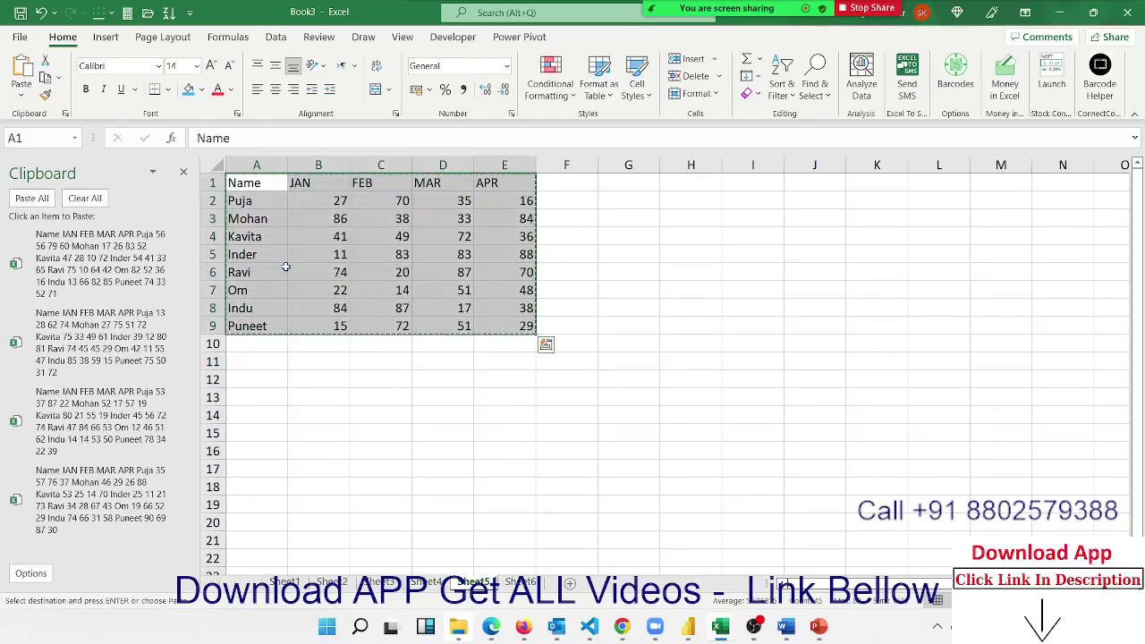
key(ctrl+c)
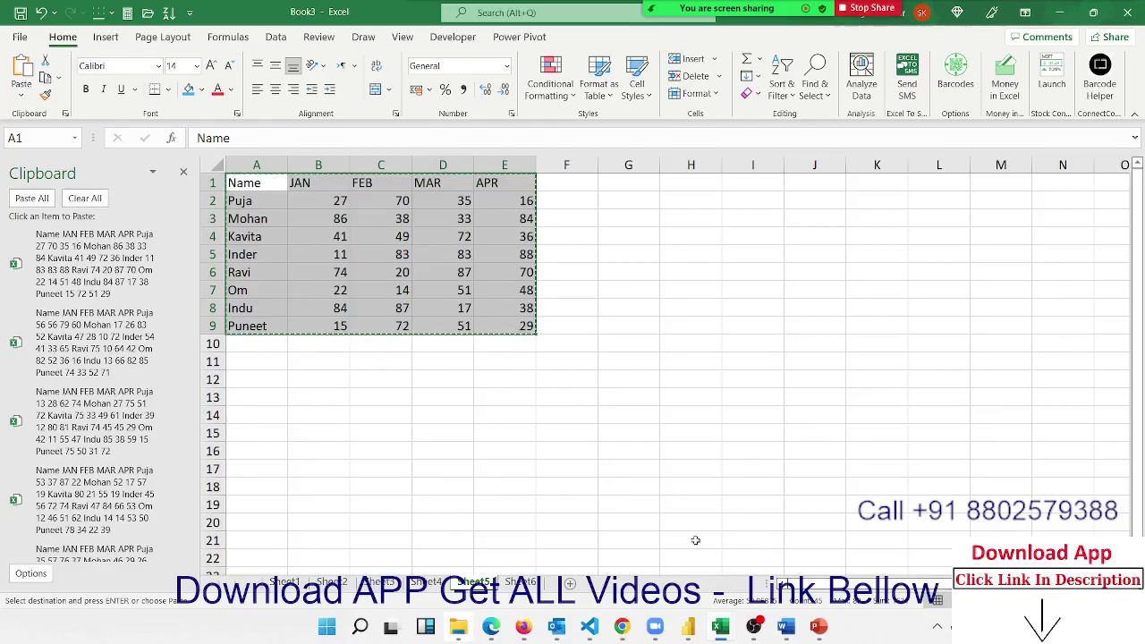
click(523, 583)
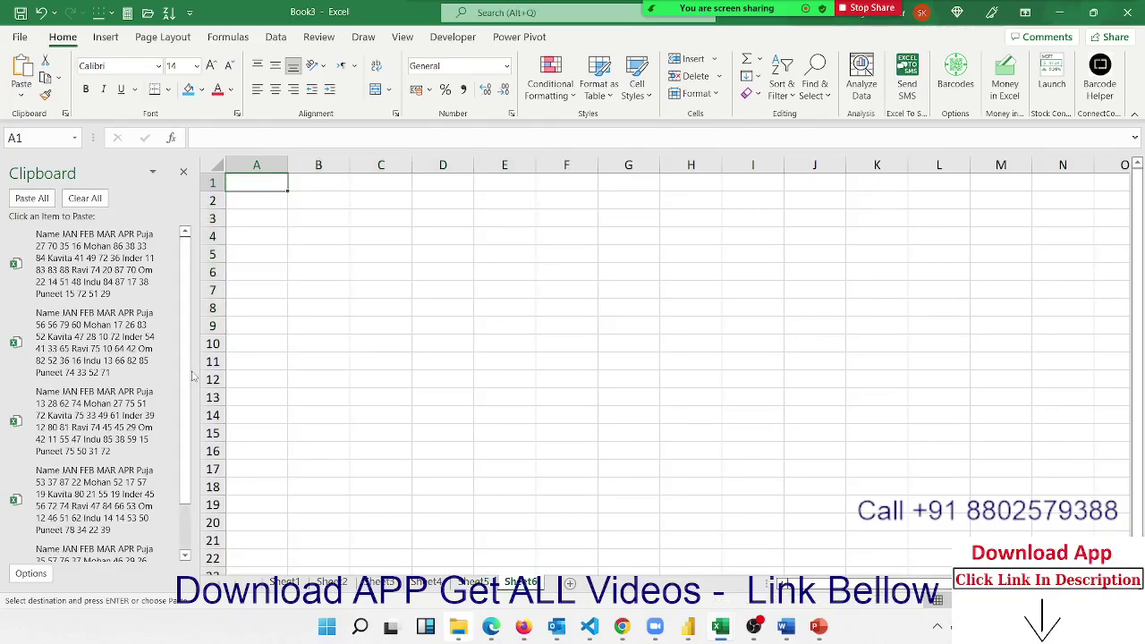
- Paste all collected clipboard items into Sheet6 and review the Paste Options
click(32, 199)
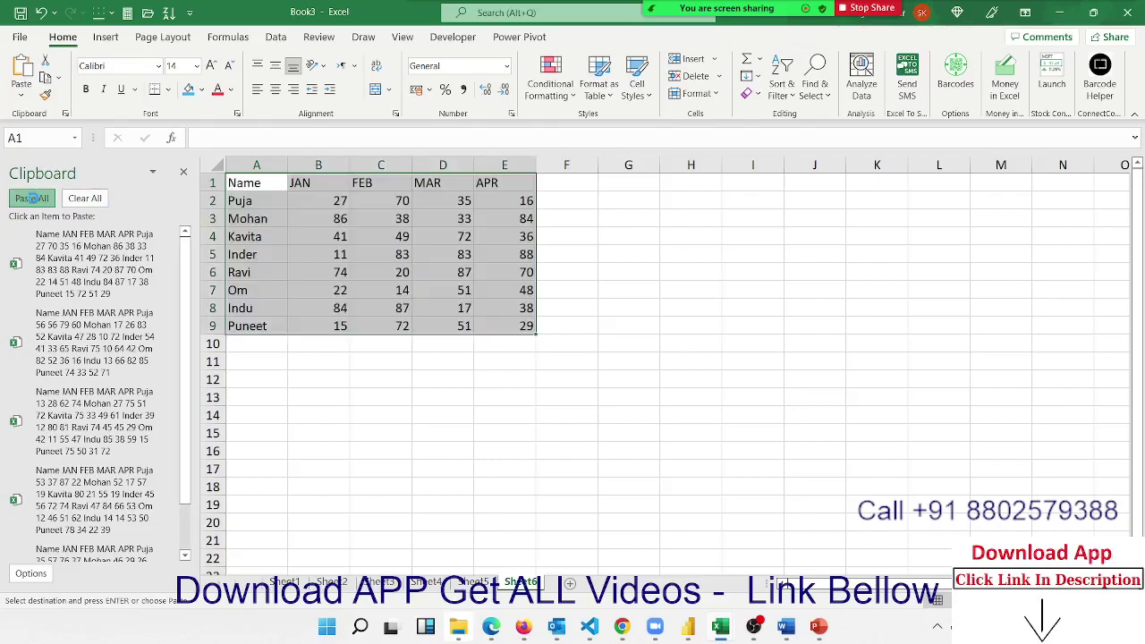
click(33, 199)
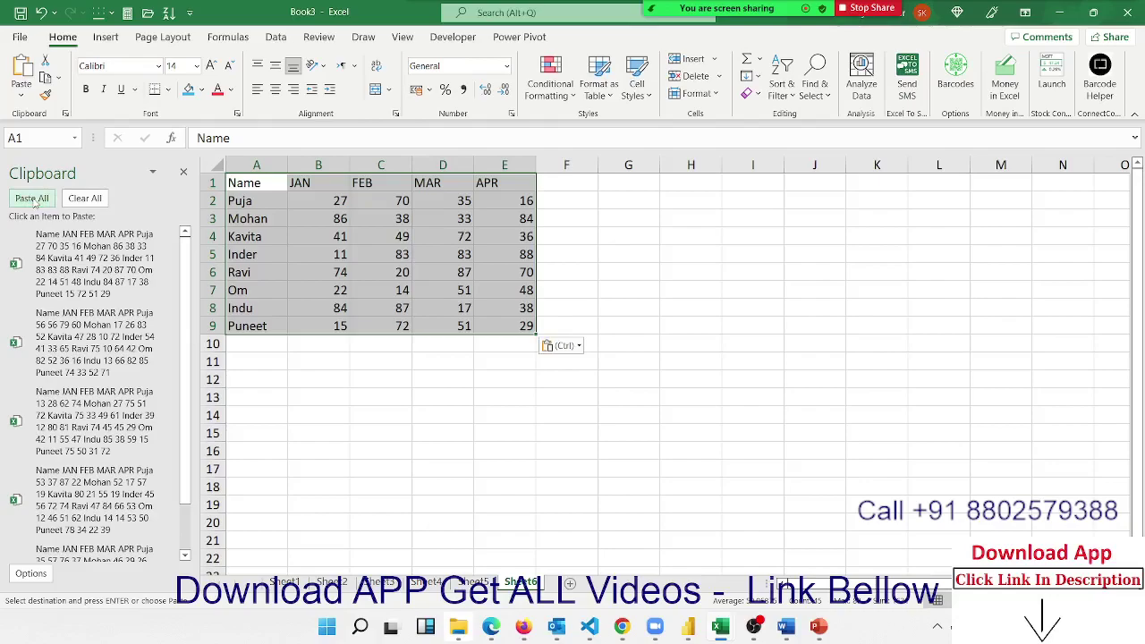
click(357, 300)
key(ctrl+Up)
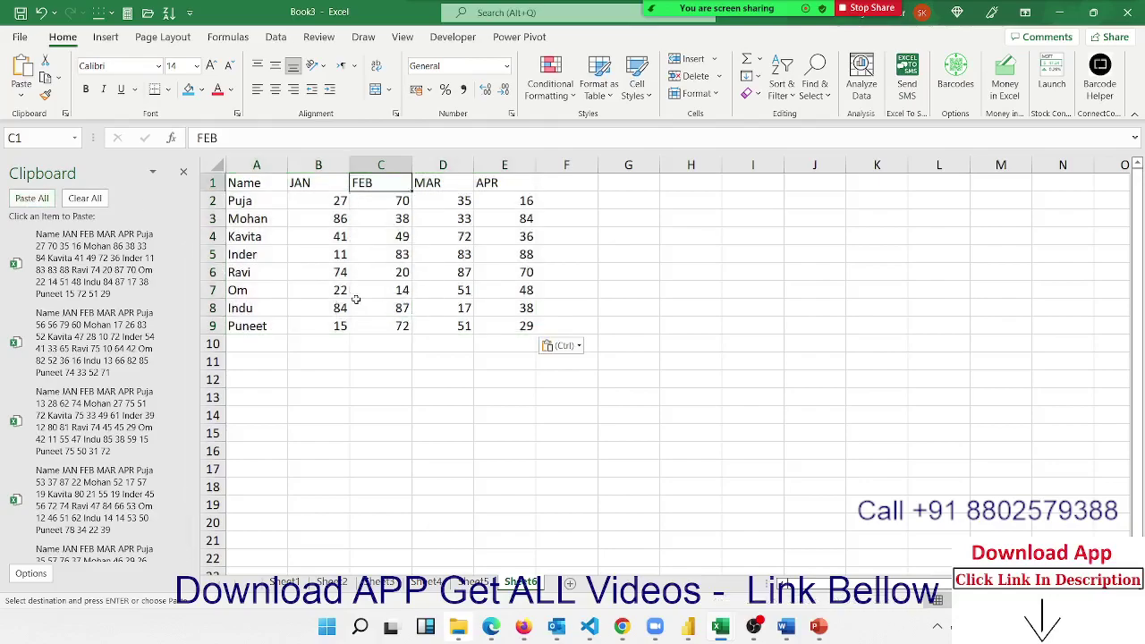
key(ctrl+Left)
key(ctrl+shift+Right)
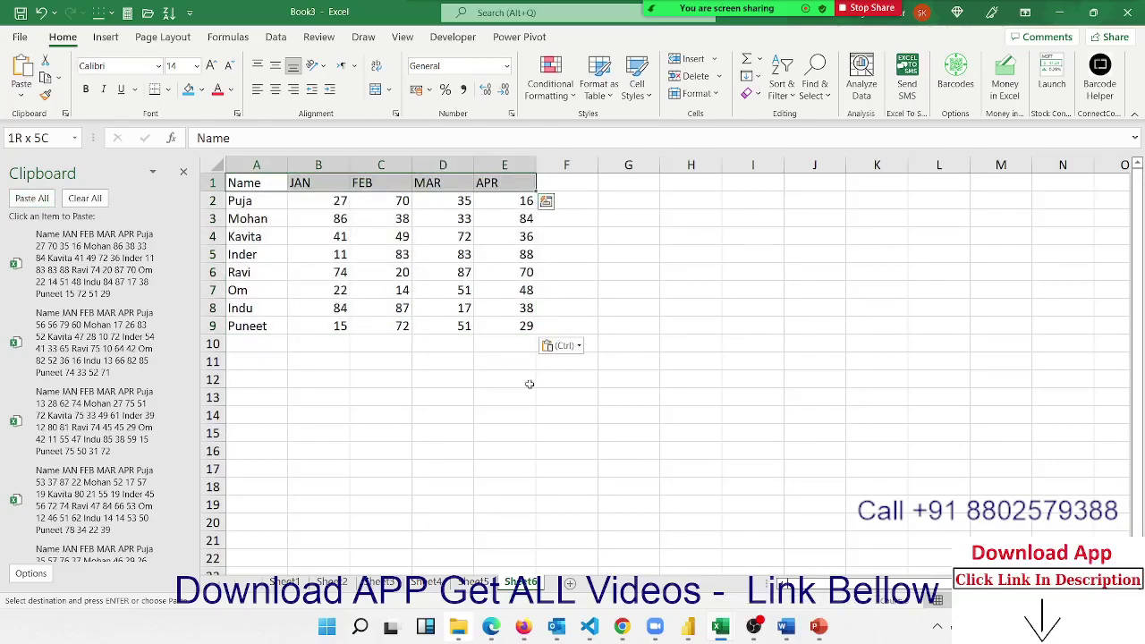
click(579, 348)
key(Escape)
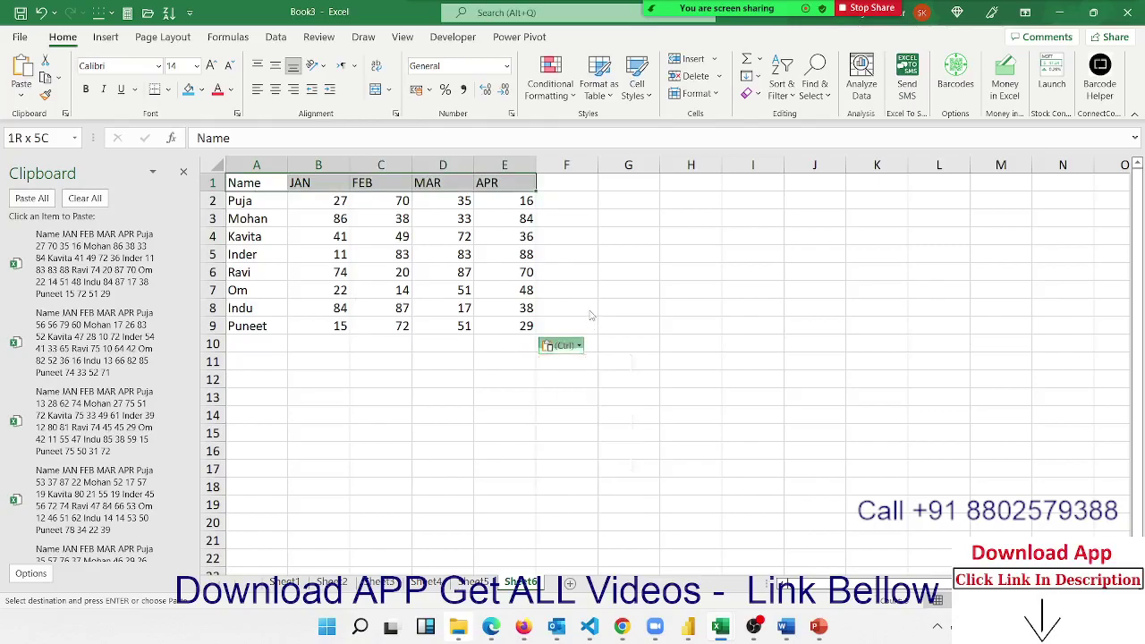
- Delete the pasted A1:E9 table and select cell B1
key(ctrl+shift+Down)
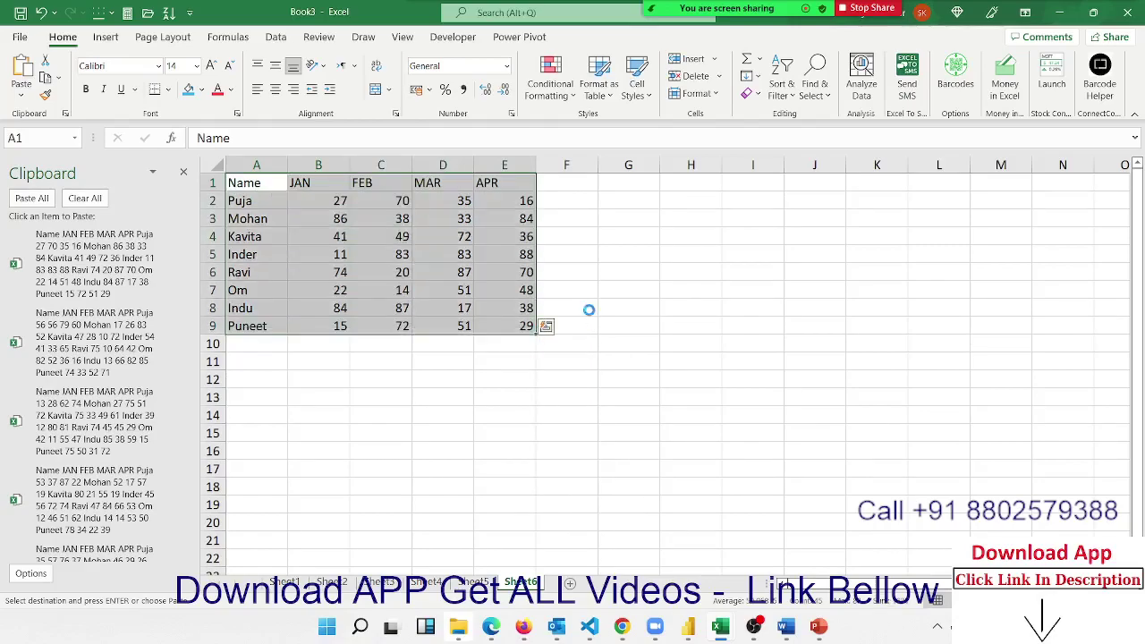
key(Delete)
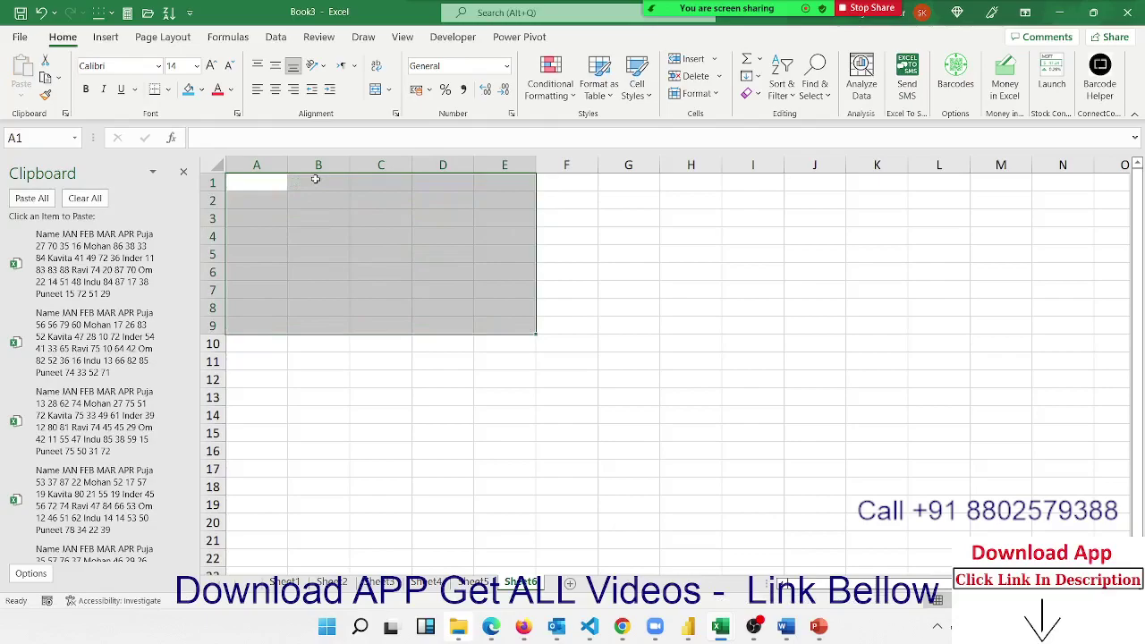
click(314, 179)
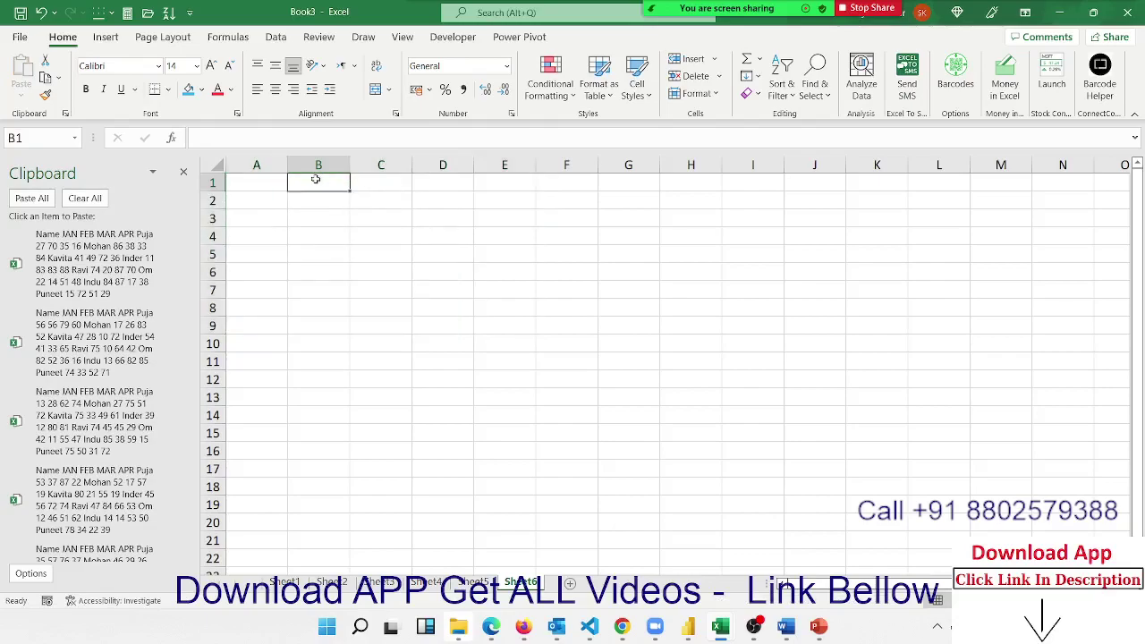
click(31, 574)
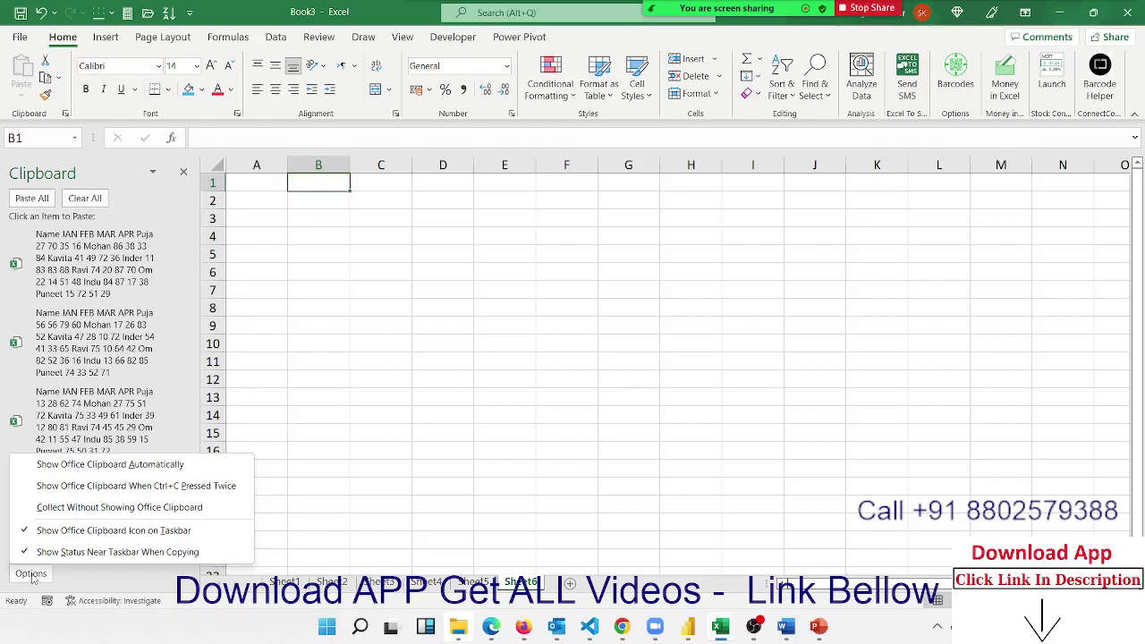
click(79, 358)
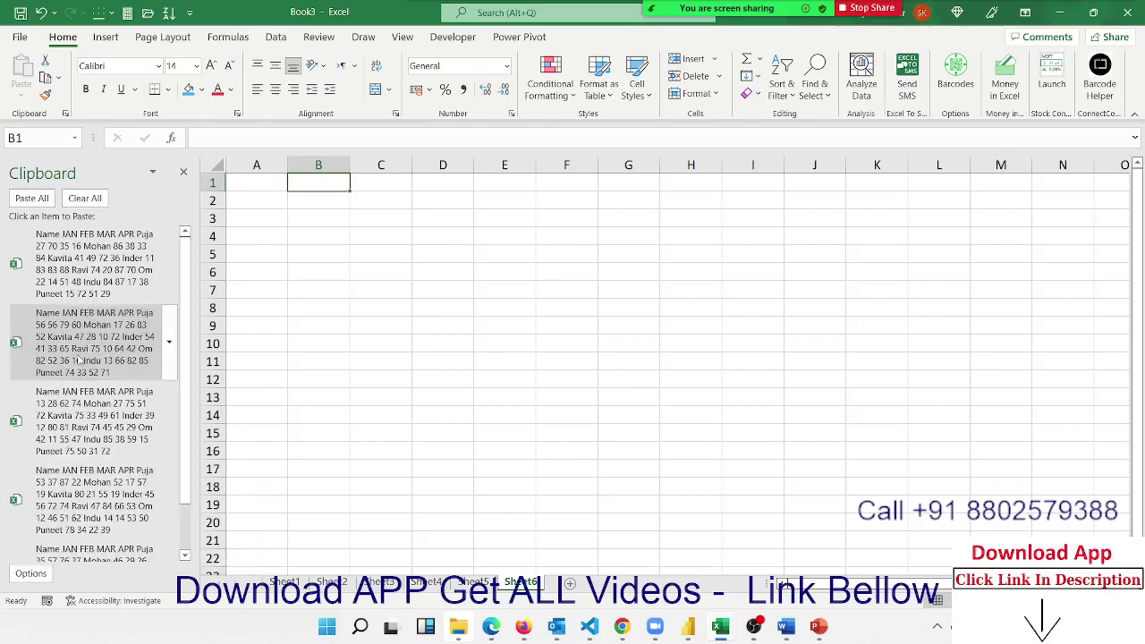
click(26, 200)
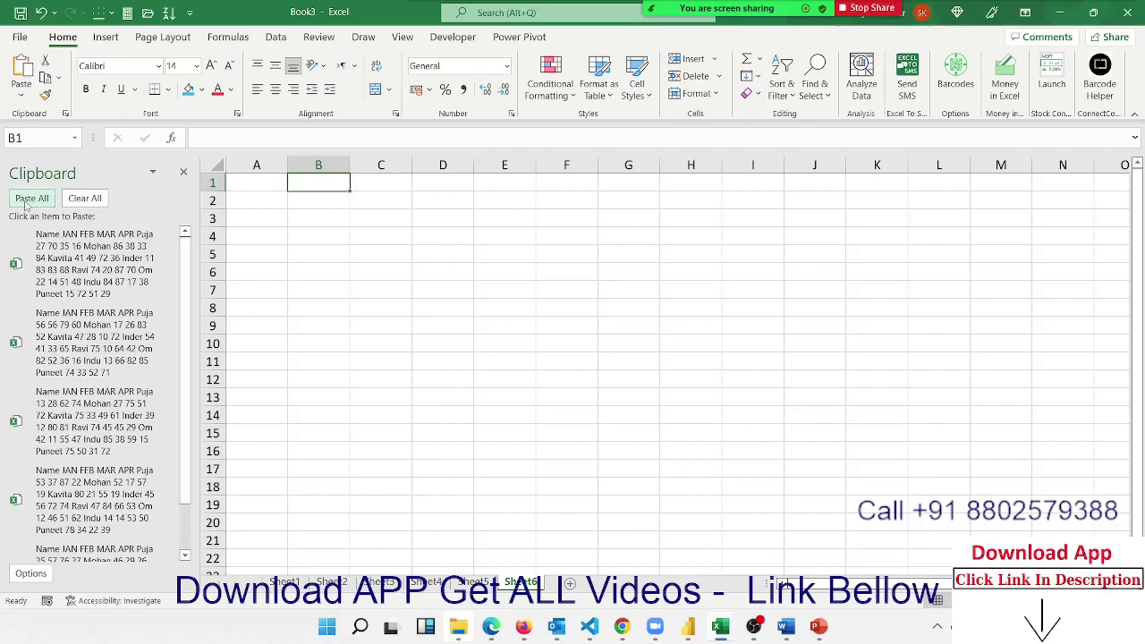
click(26, 200)
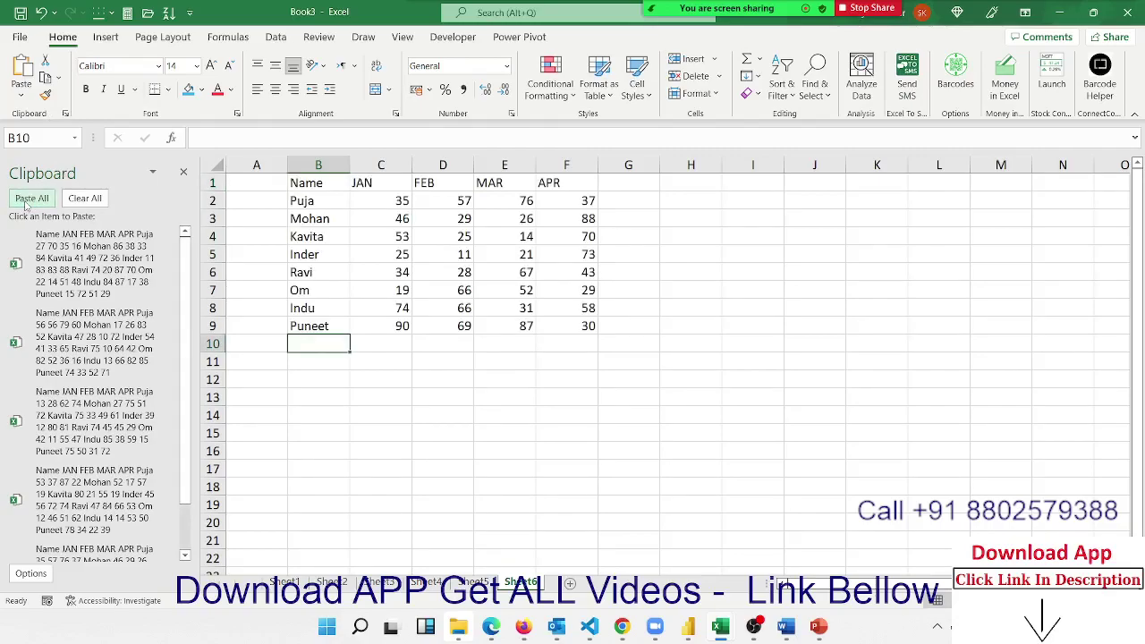
click(323, 270)
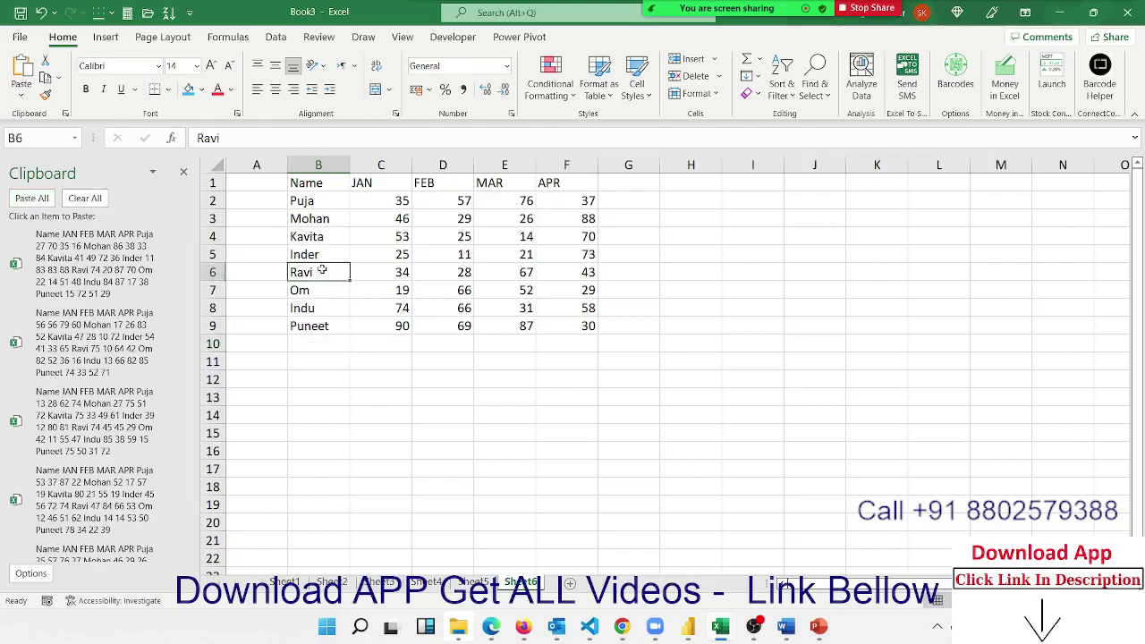
key(ctrl+Up)
key(ctrl+shift+Right)
key(ctrl+shift+Down)
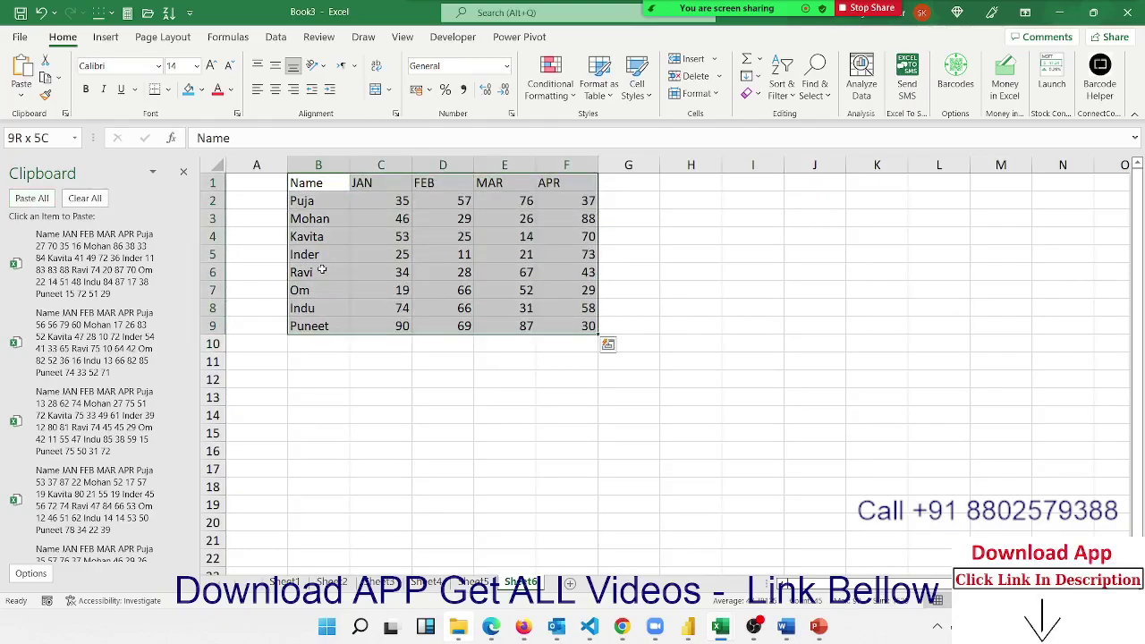
key(Delete)
key(ctrl+Home)
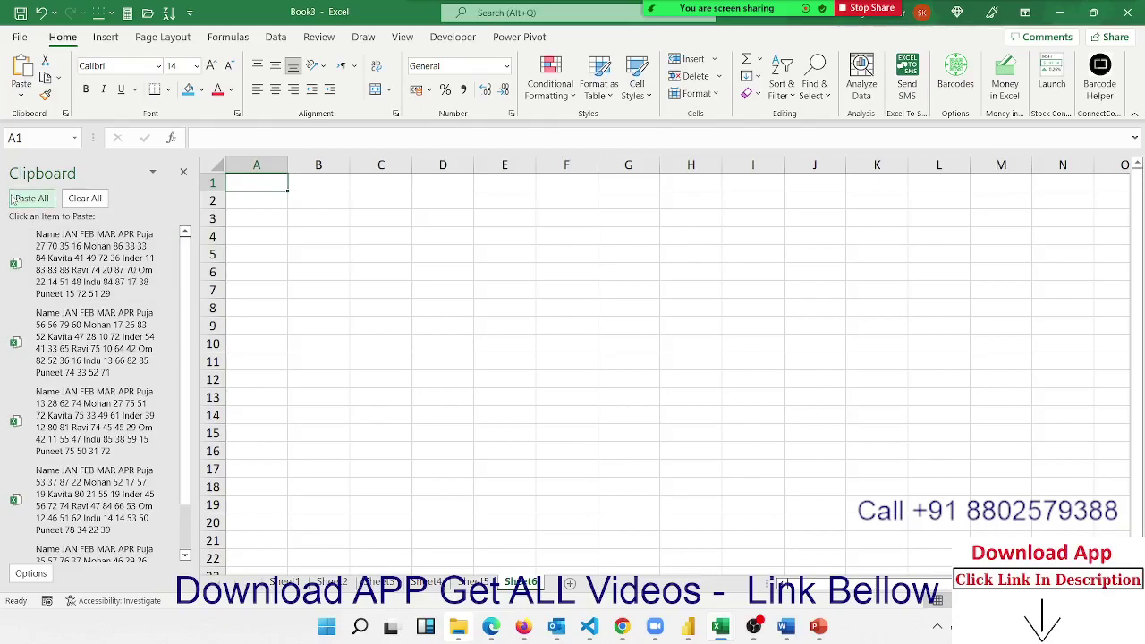
- Paste all collected tables into Sheet6 from A1 and browse through the stacked tables
click(13, 200)
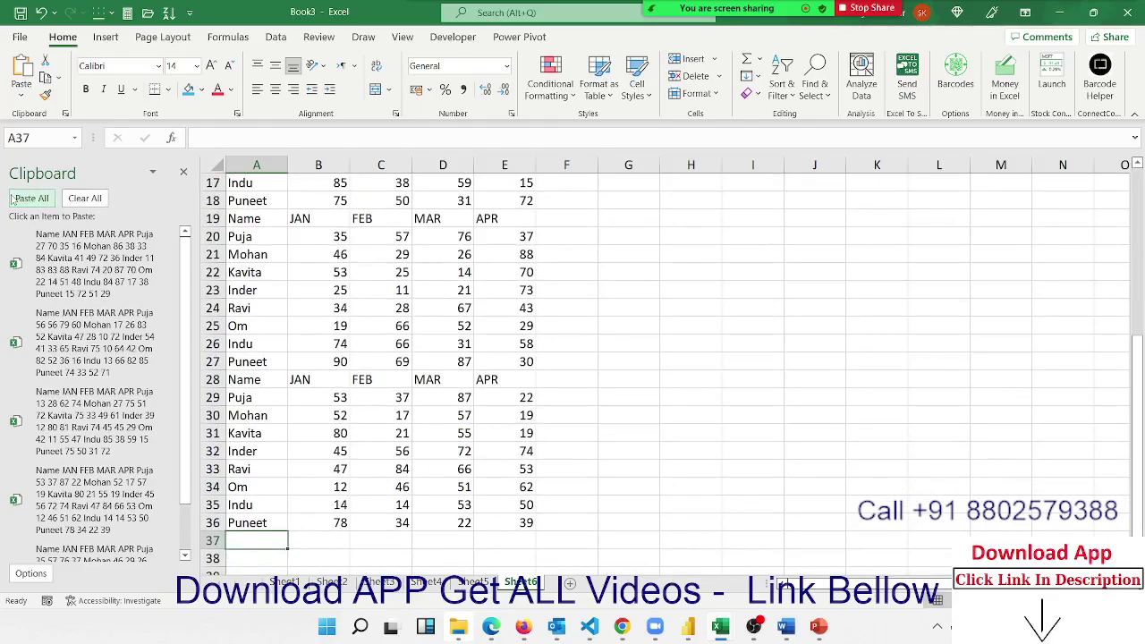
key(Up)
key(Up)
key(Up)
key(ctrl+Home)
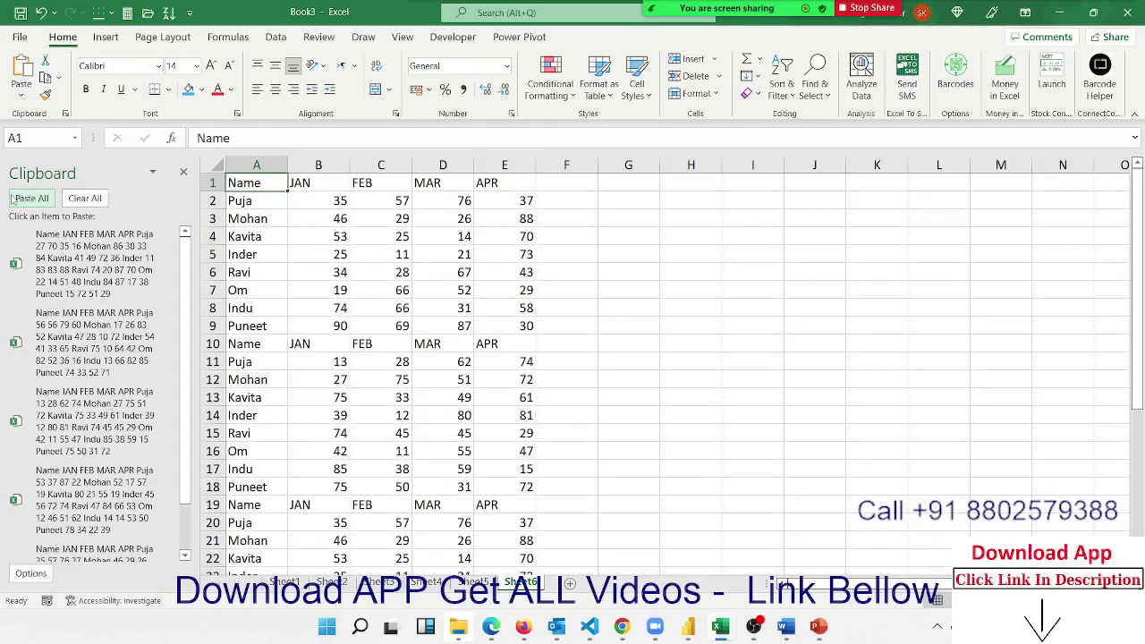
key(Down)
key(Down)
key(Down)
key(Down)
key(Down)
key(Down)
key(Down)
key(Down)
key(Down)
key(Down)
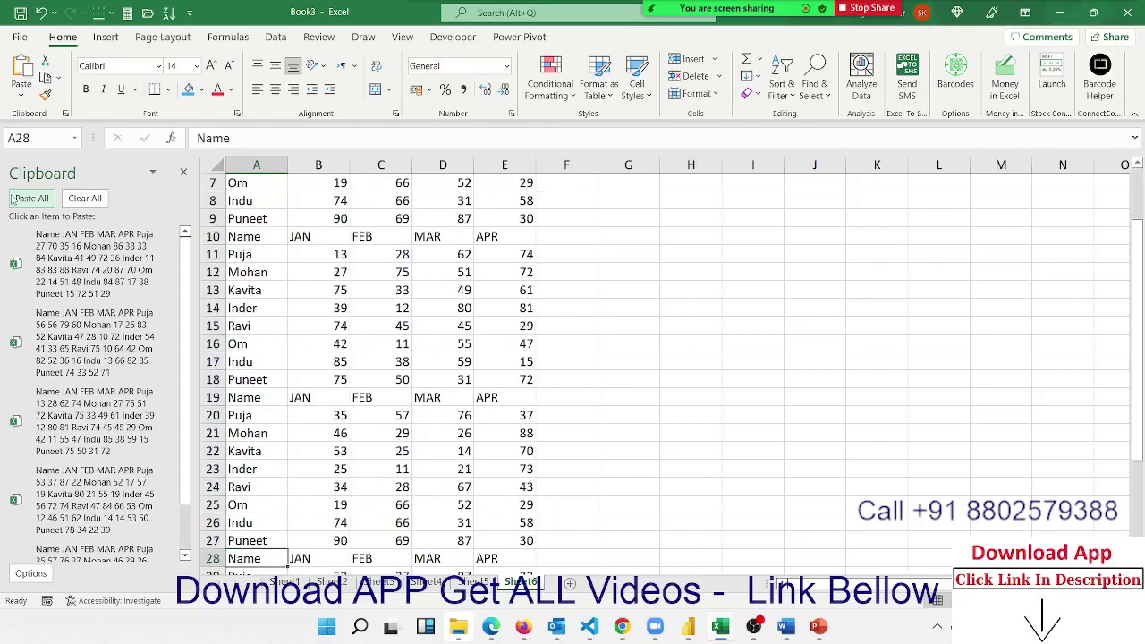
key(Down)
key(Down)
key(Down)
key(Up)
key(Up)
key(Up)
key(Up)
key(Up)
key(Up)
key(Up)
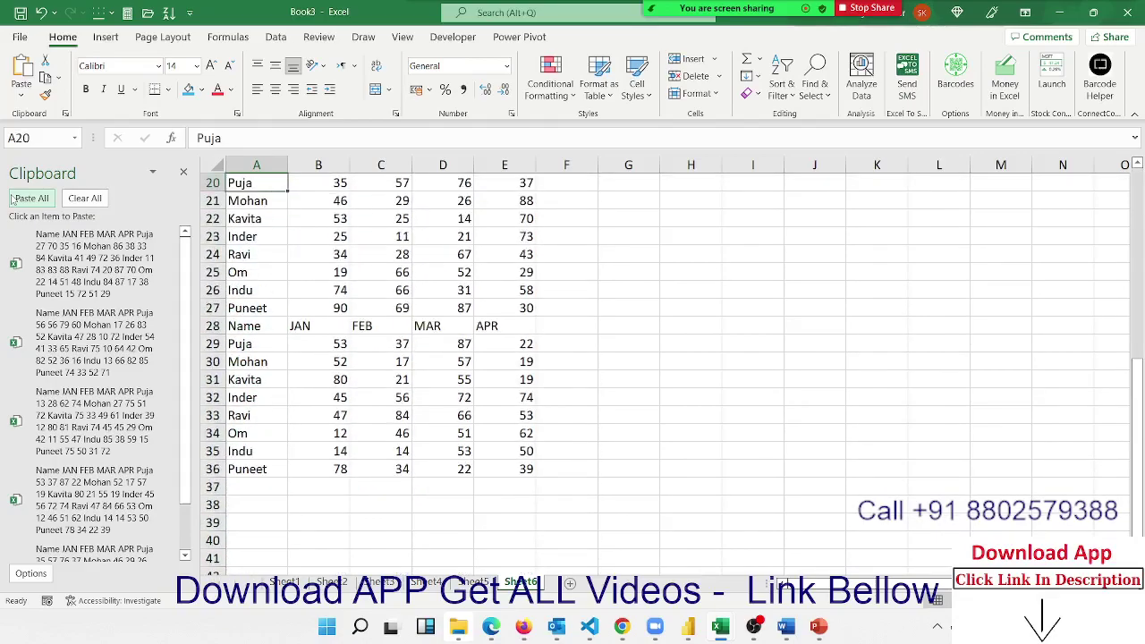
key(Up)
key(Up)
key(Up)
key(Up)
key(Up)
key(Up)
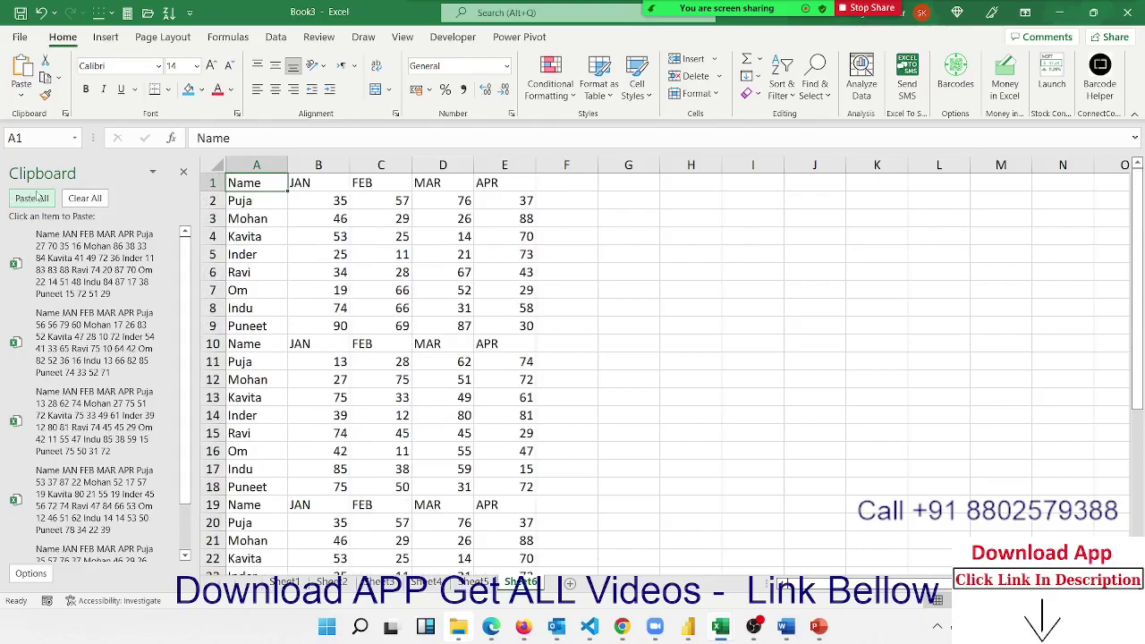
- Clear all Office Clipboard items, delete columns A–F on Sheet6, and close the Clipboard pane
click(78, 199)
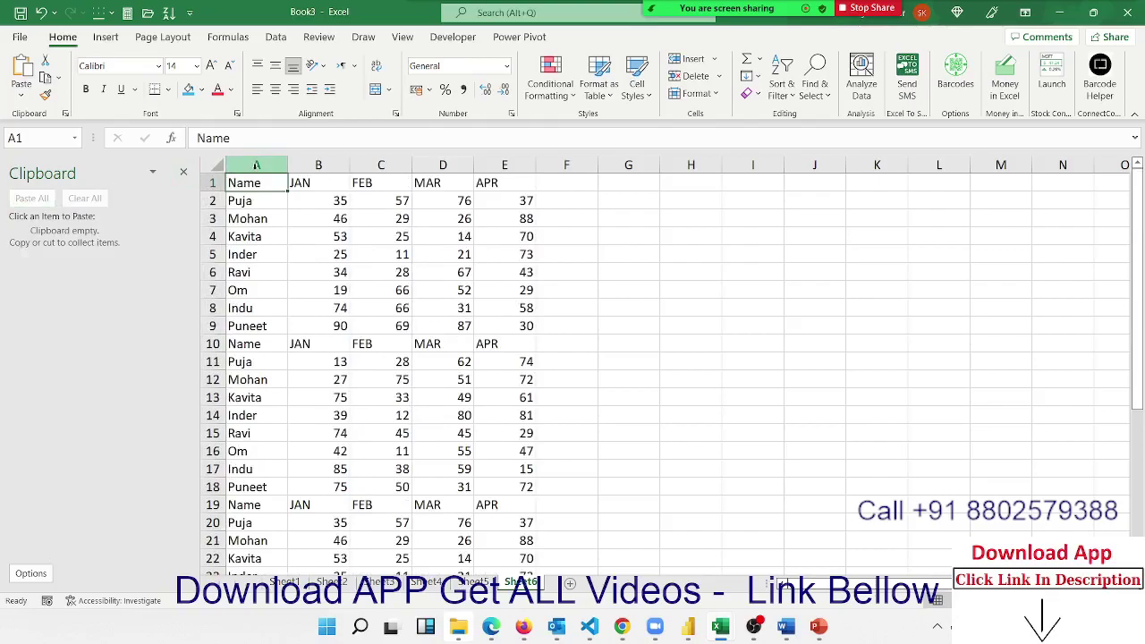
drag(256, 166, 536, 181)
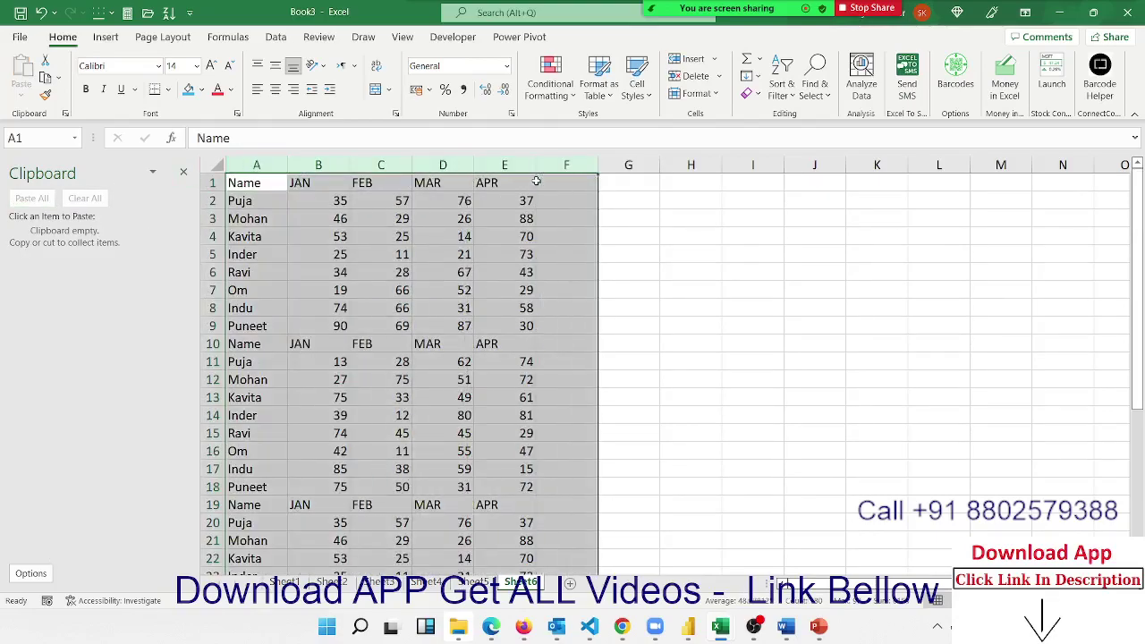
key(Delete)
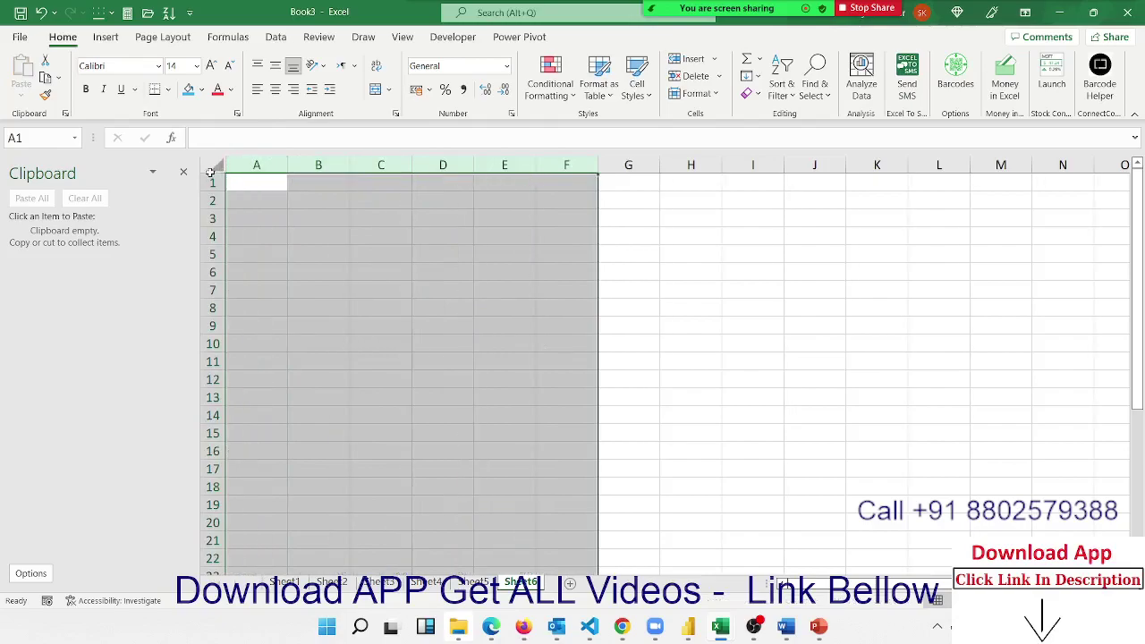
click(184, 172)
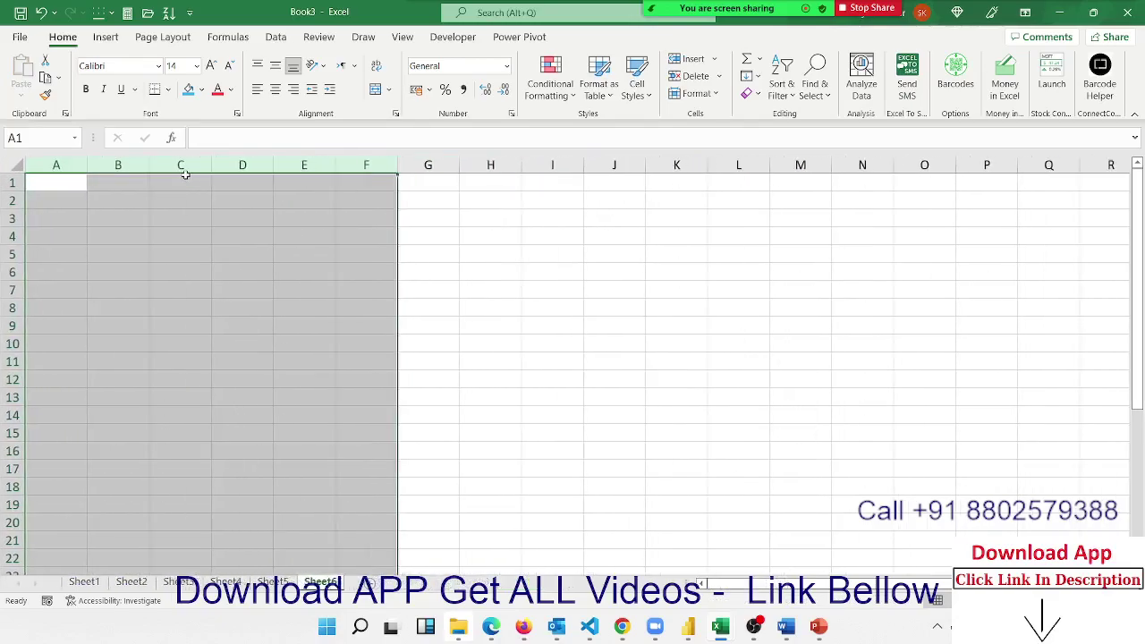